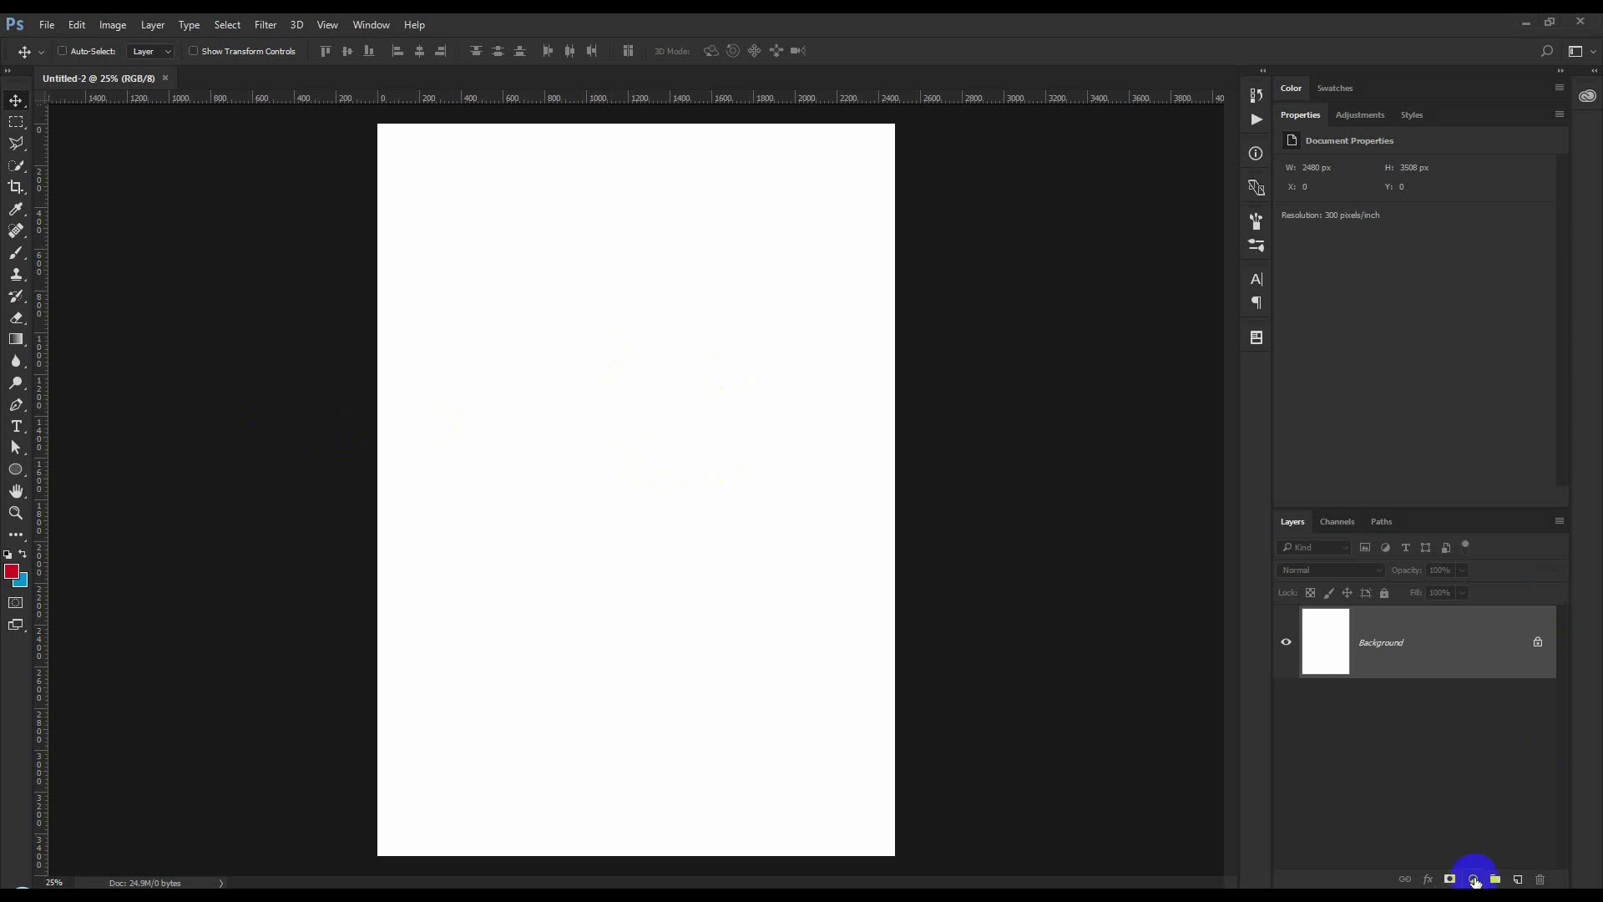
Step: Add a dark navy #080f1a Solid Color fill layer, then a new empty Layer 1 above it
click(1475, 881)
click(1499, 515)
click(956, 319)
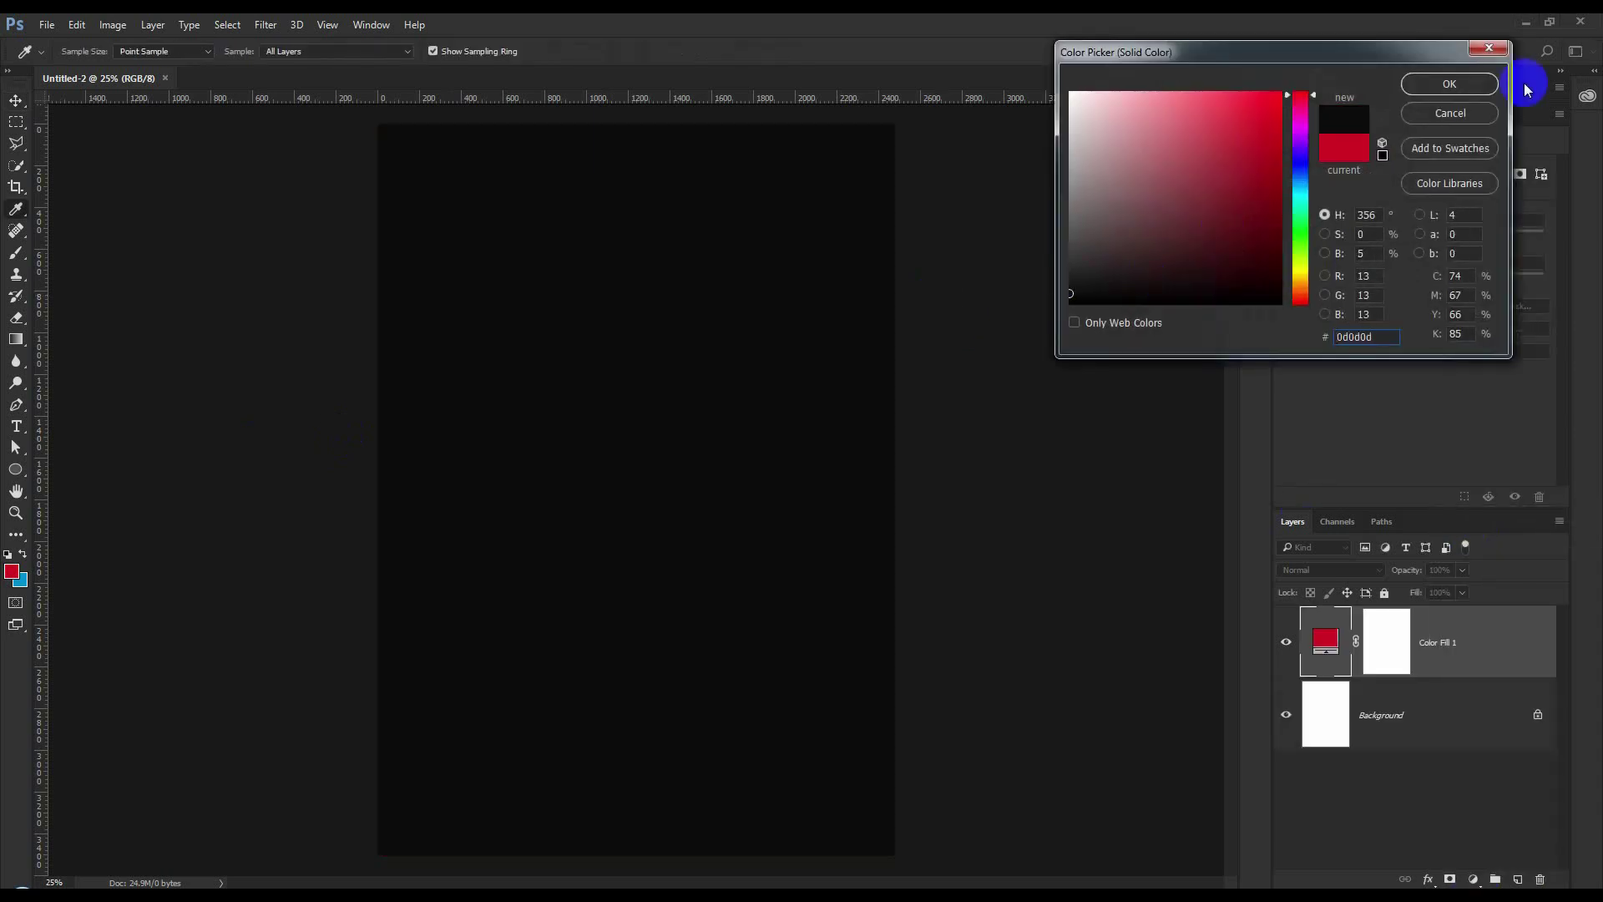
click(1303, 177)
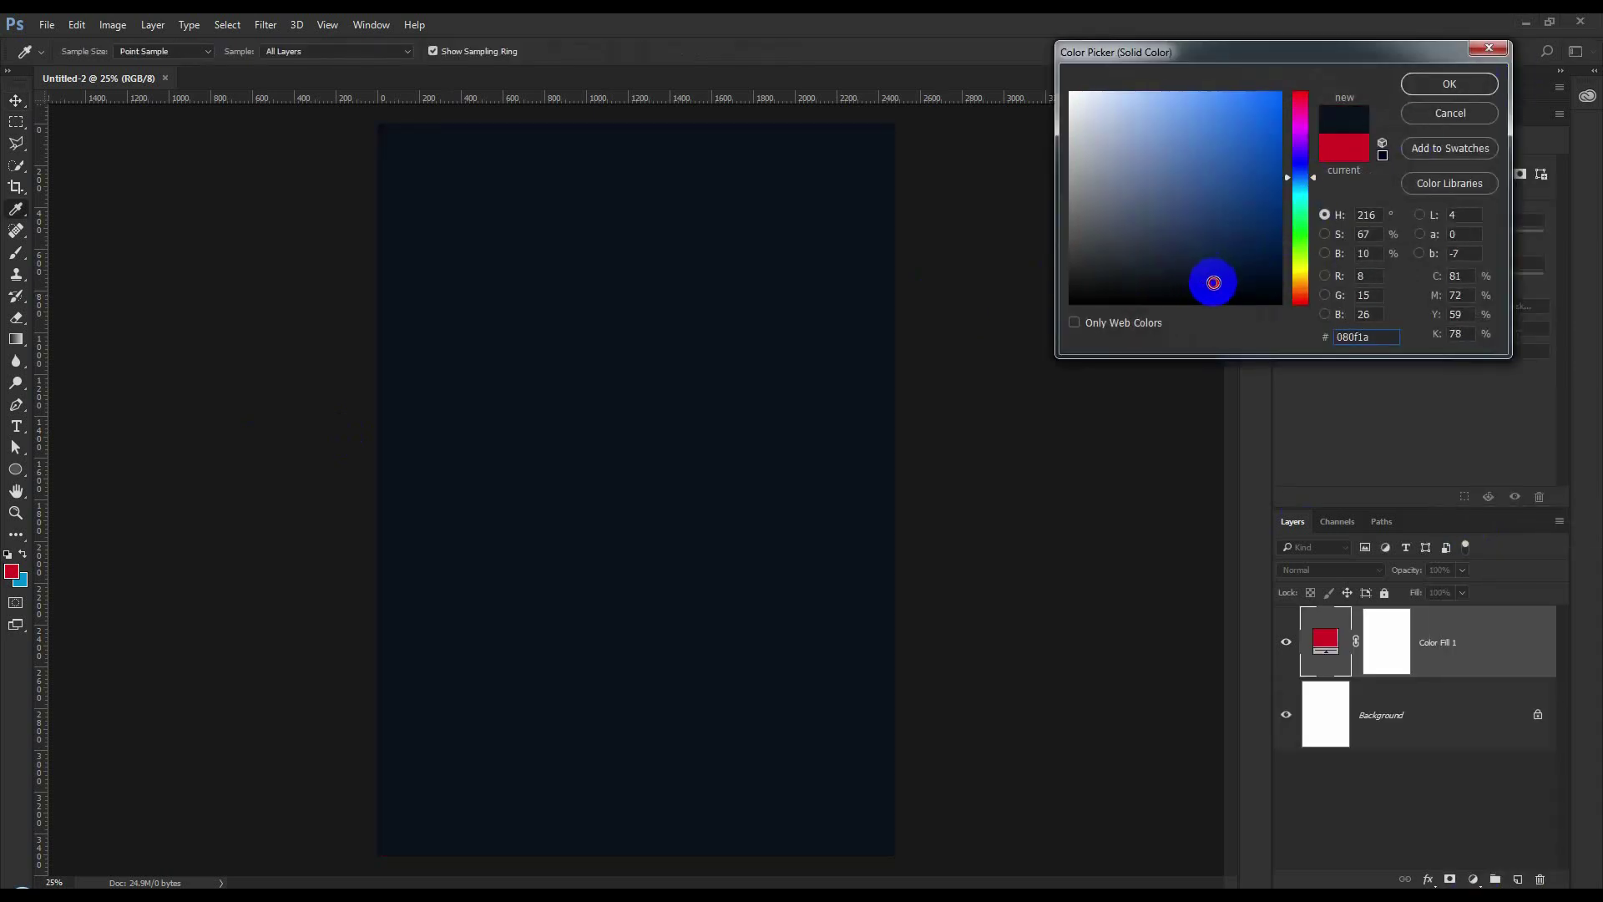
click(1470, 84)
click(14, 101)
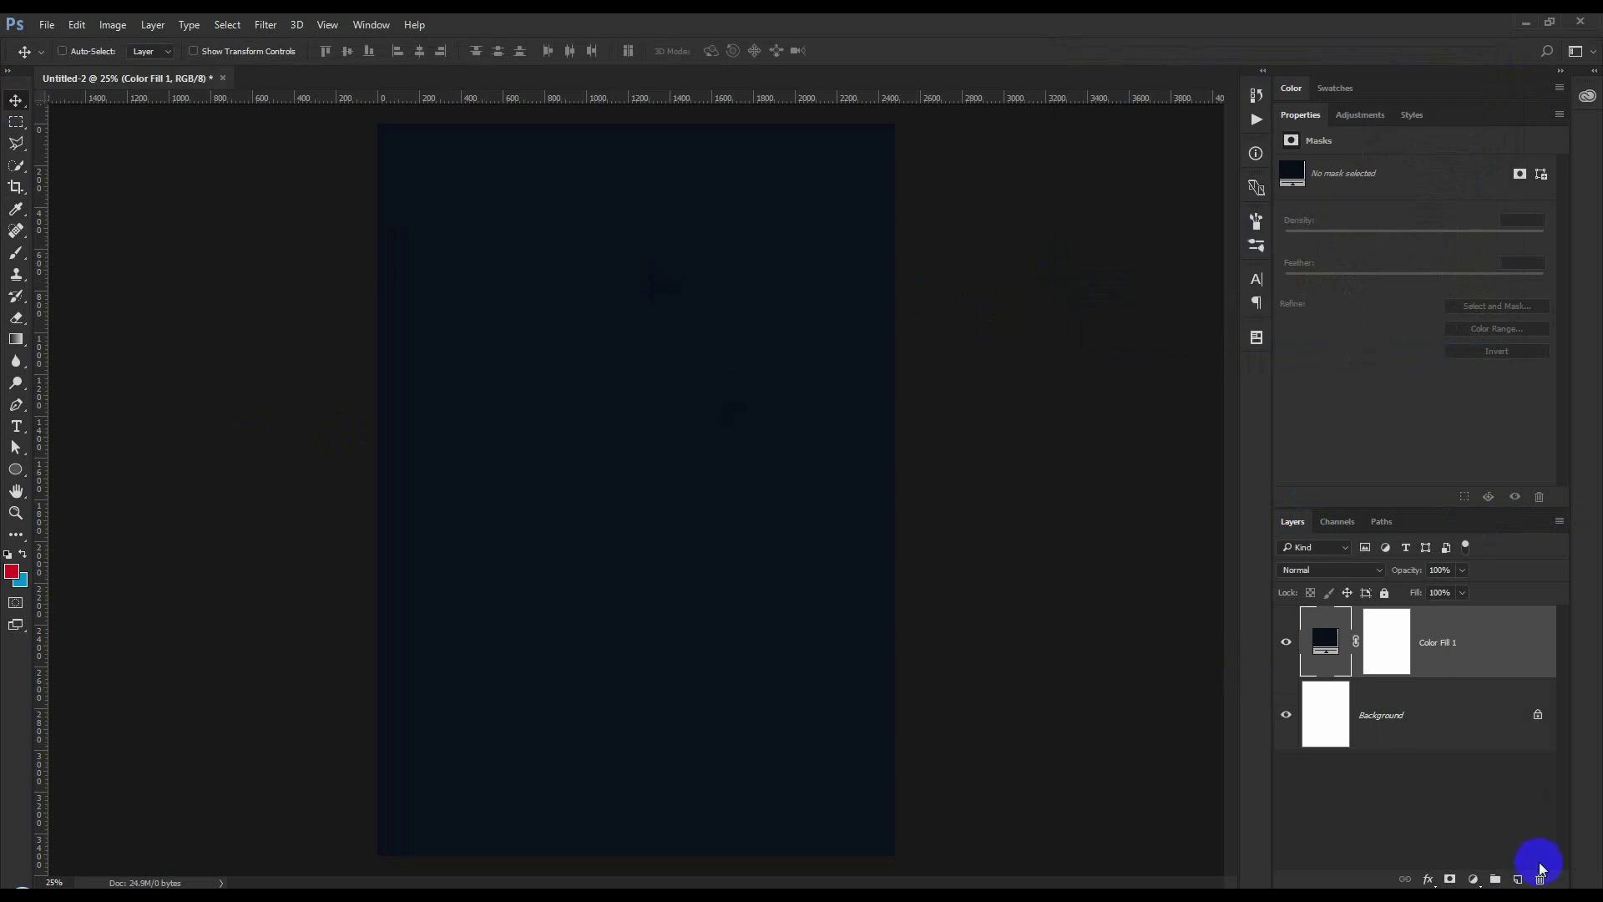
click(1516, 880)
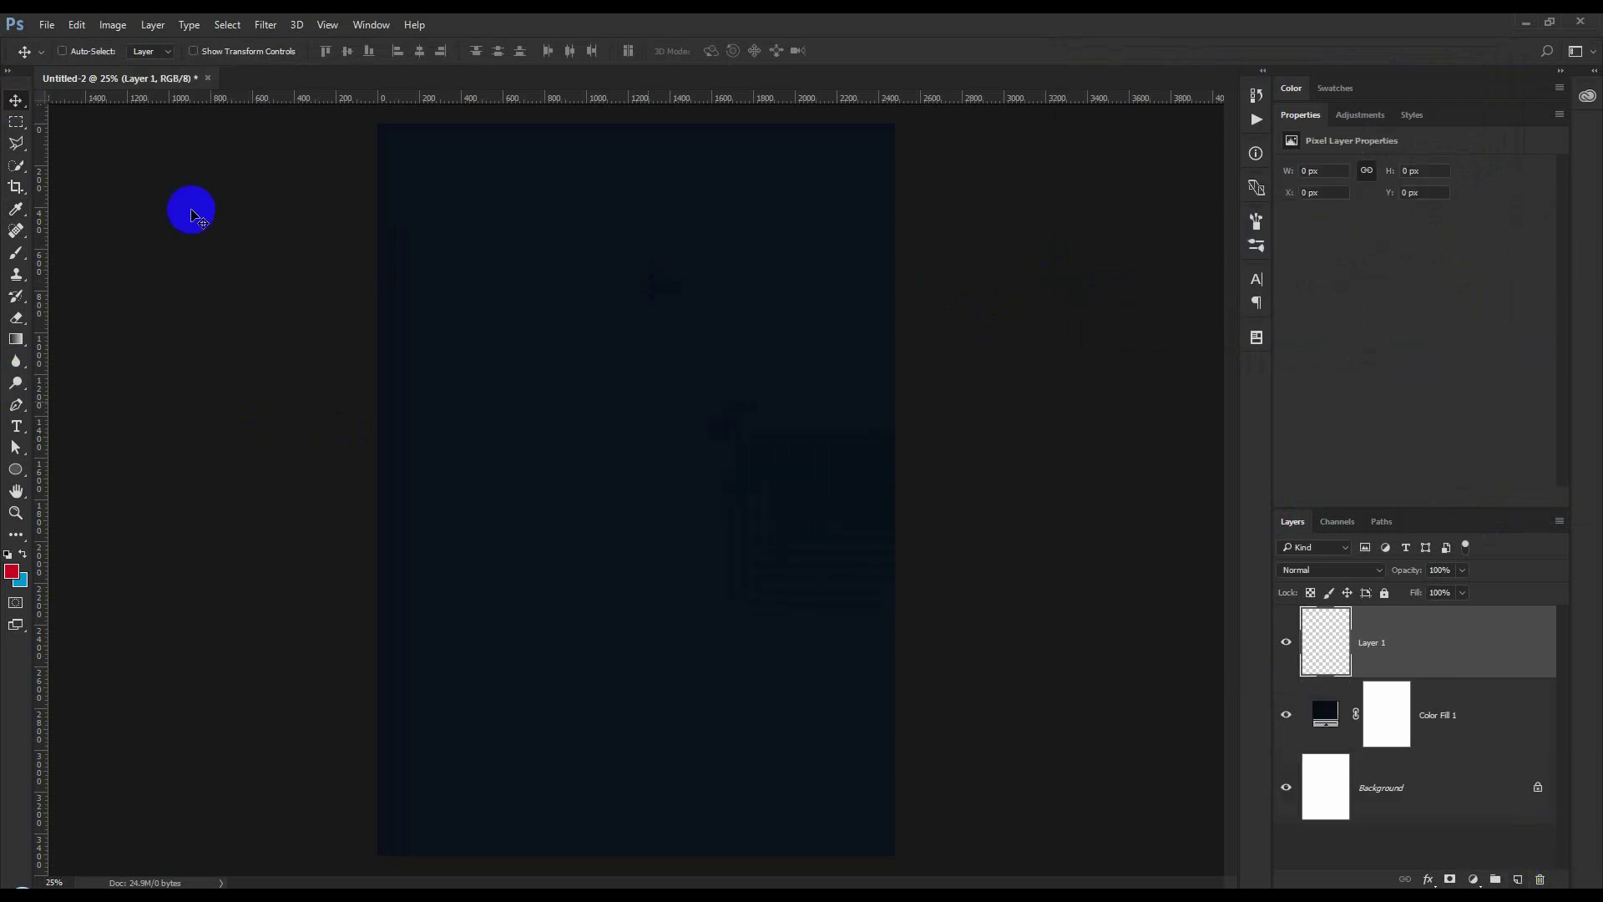
Step: Set the foreground colour to a lighter blue
click(14, 572)
click(1301, 178)
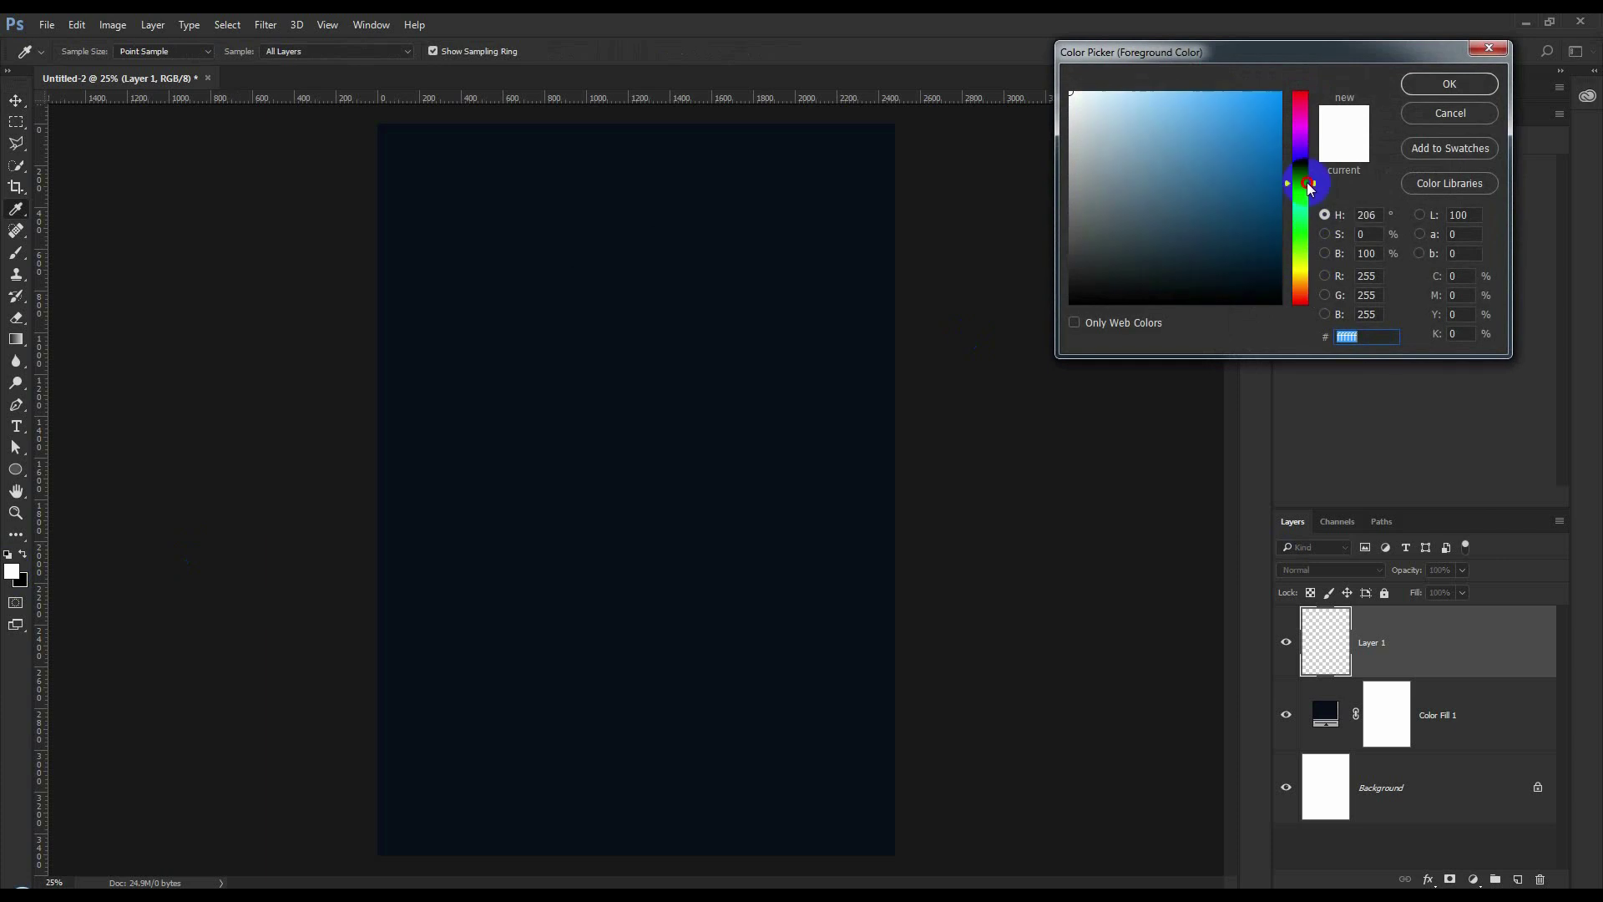
drag(1234, 162, 1213, 136)
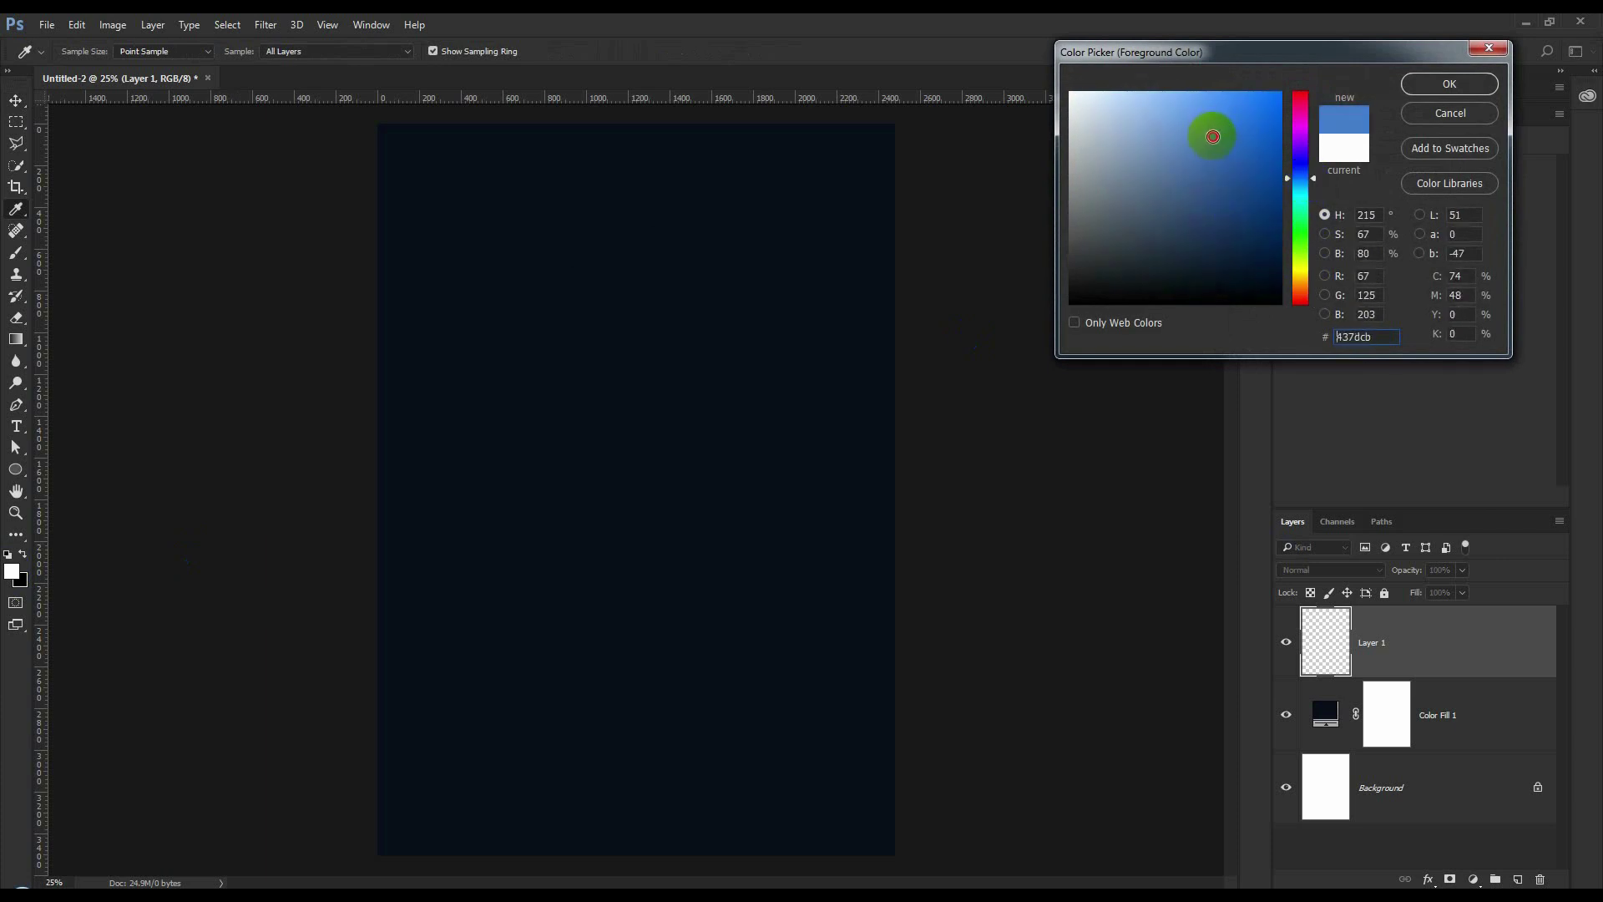
click(1451, 83)
key(v)
click(601, 808)
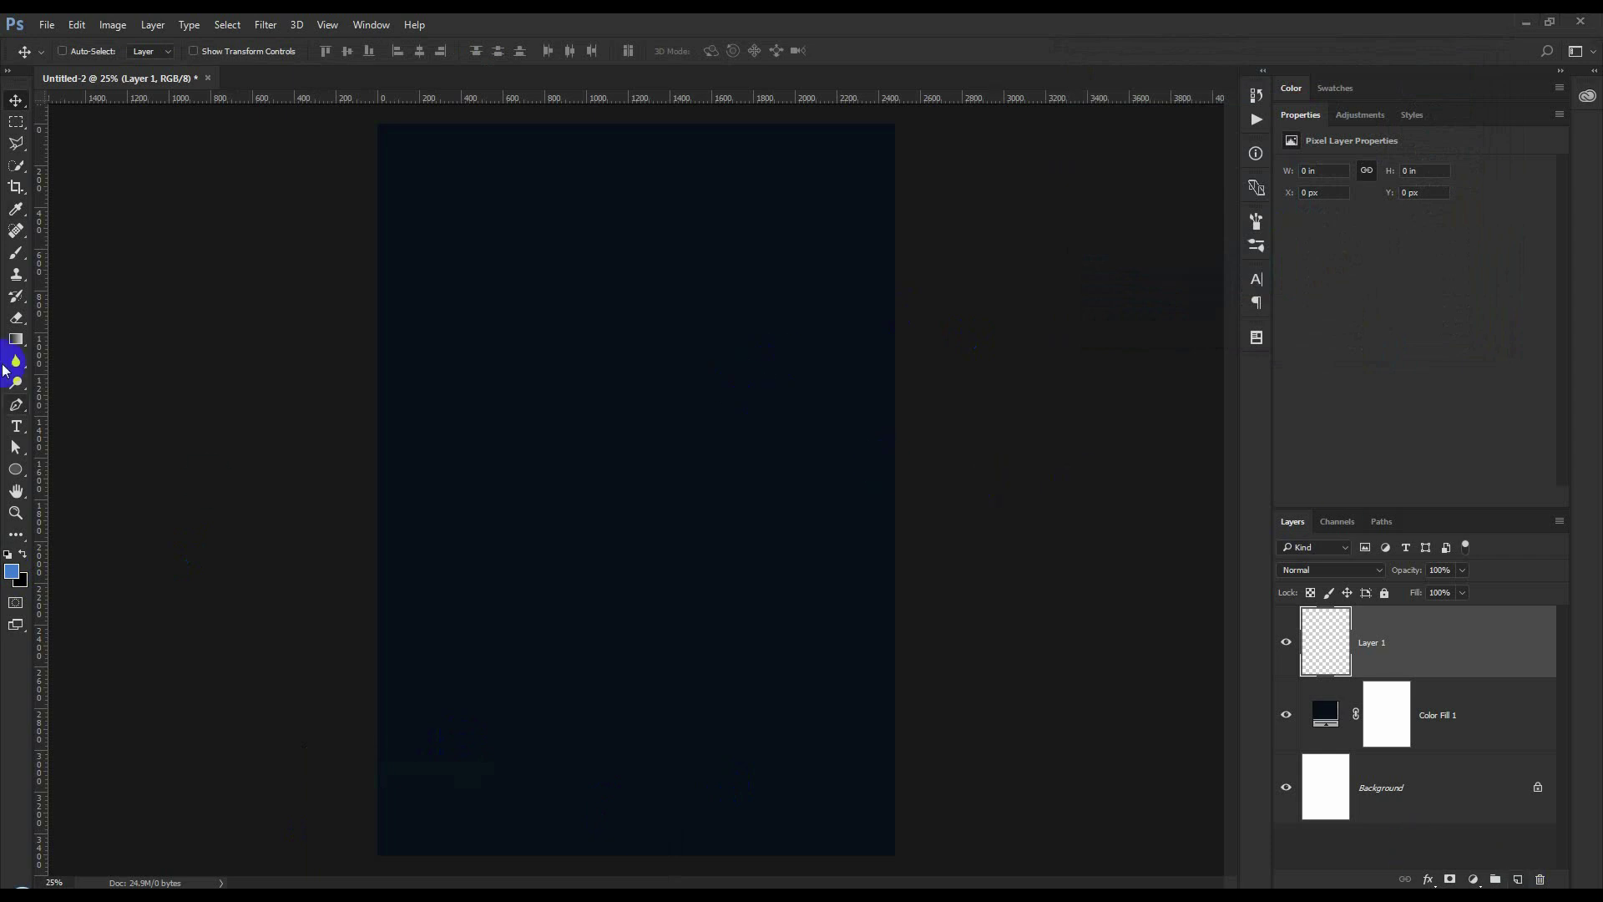
Step: Choose a larger soft round preset for the Brush tool
click(16, 252)
right_click(530, 383)
scroll(865, 676, down, 3)
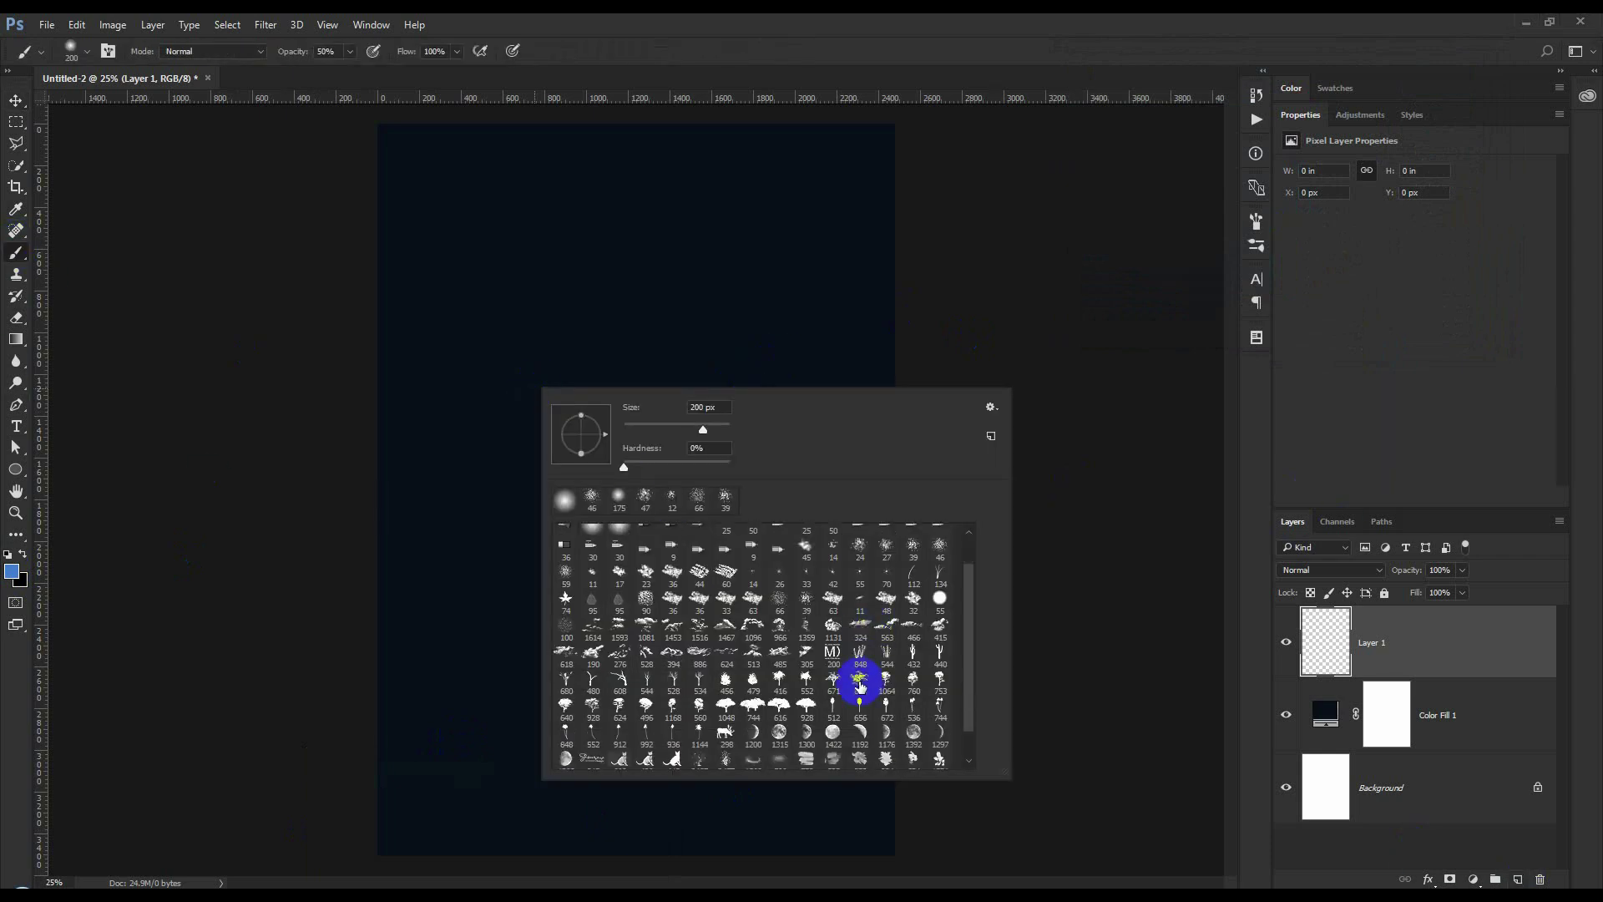
scroll(860, 687, down, 1)
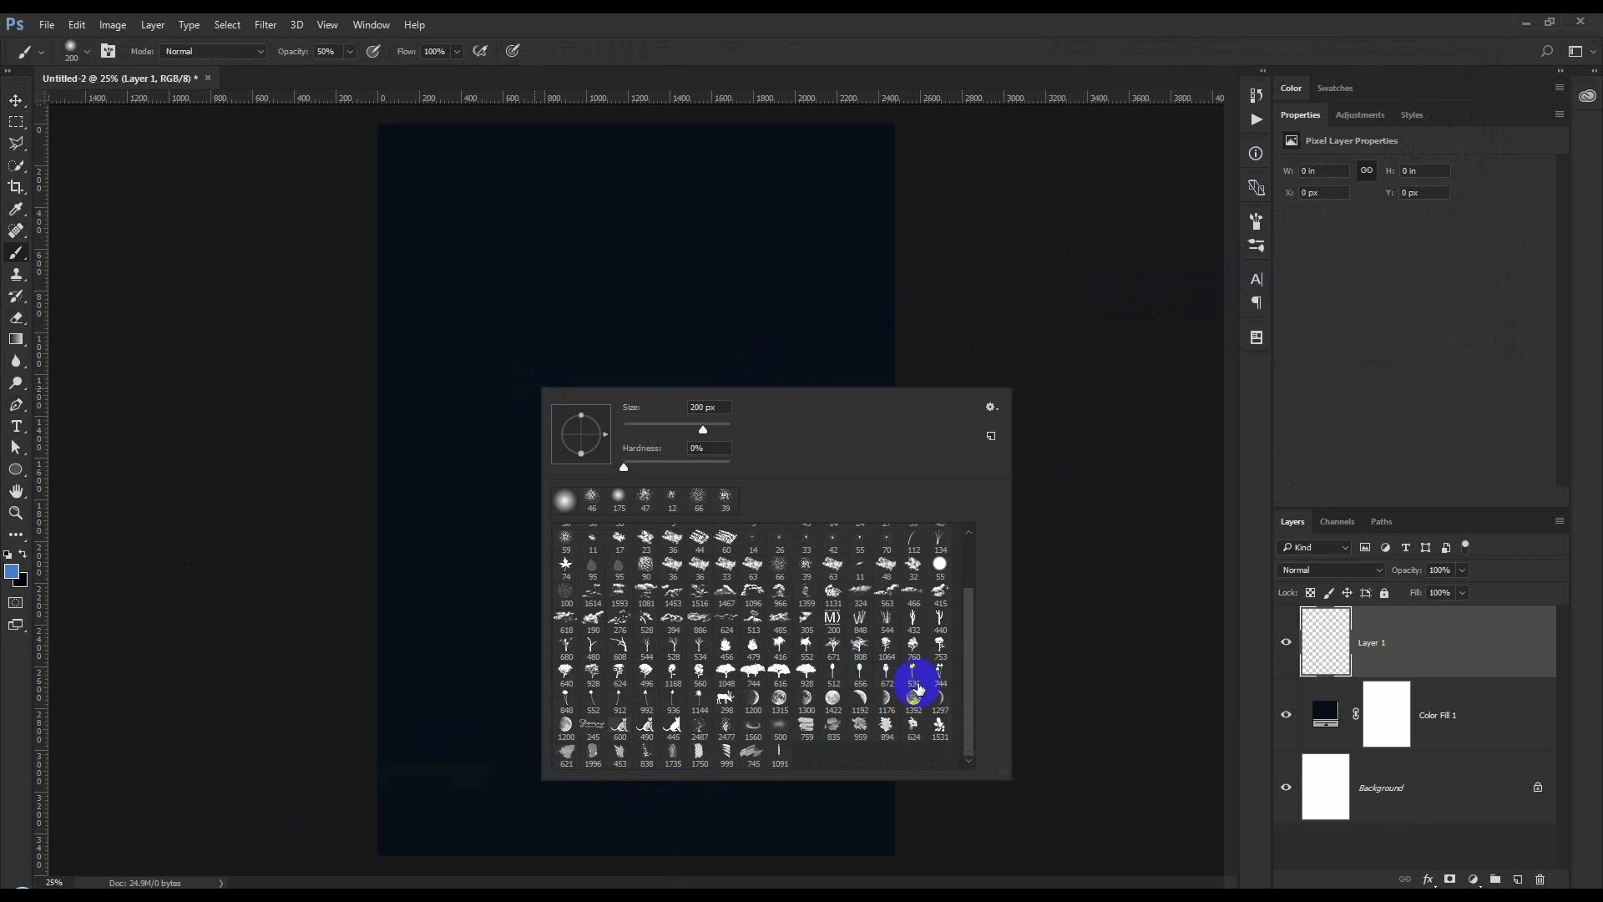
scroll(916, 687, up, 3)
click(616, 565)
click(847, 21)
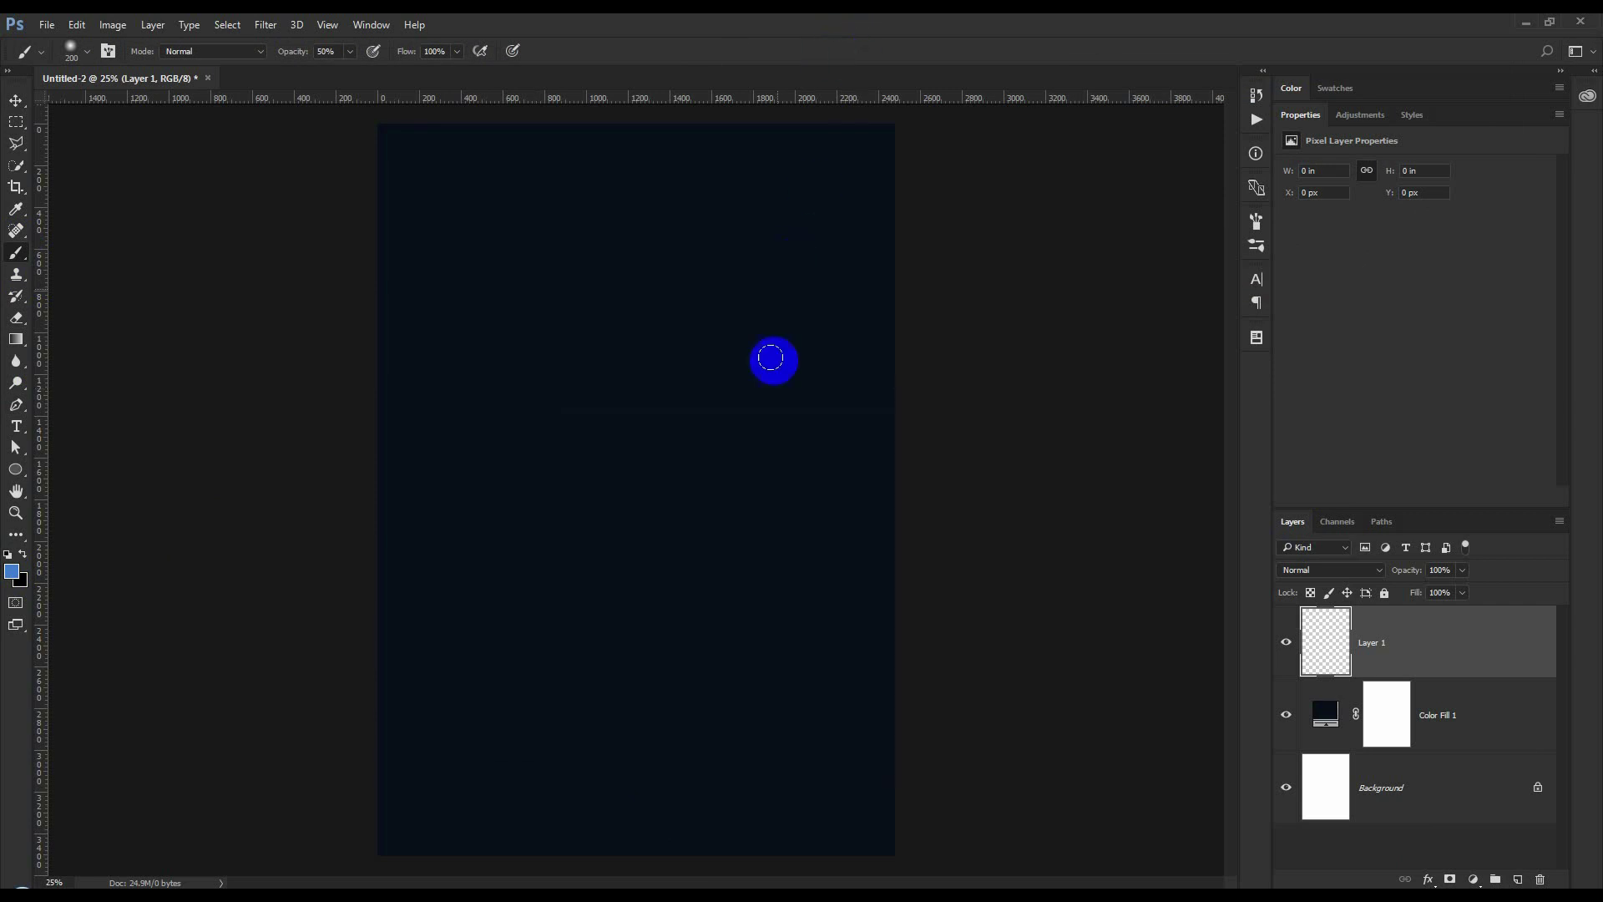
key(bracketright)
key(bracketright)
Step: Dab a blue glow at the page centre, set Layer 1 to 65% opacity, and add Layer 2
click(637, 498)
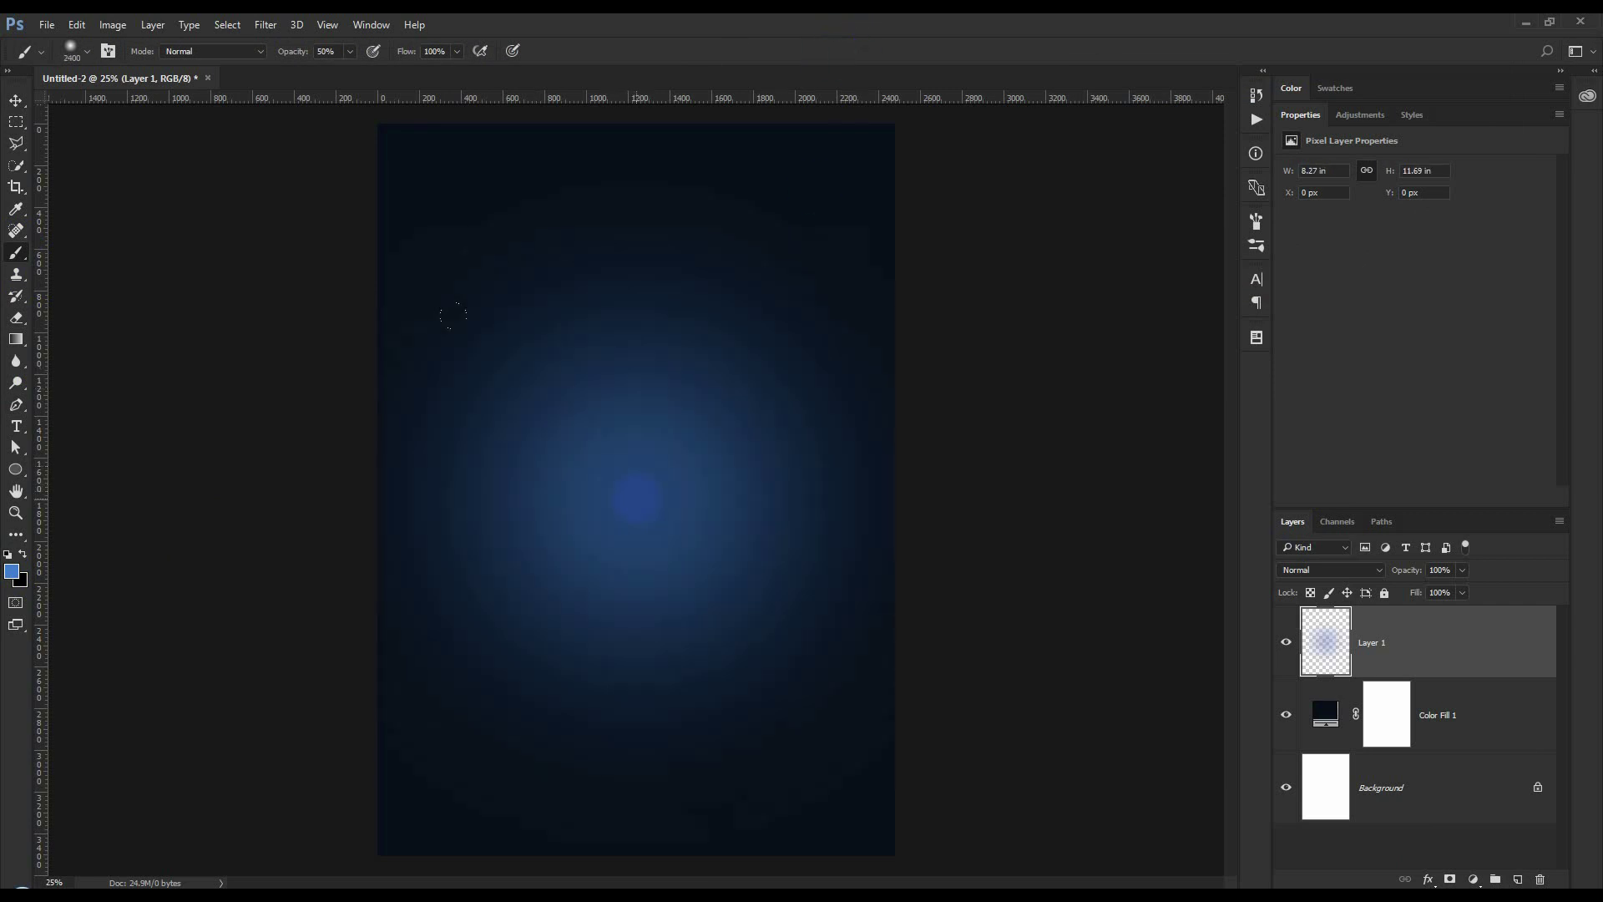
click(641, 434)
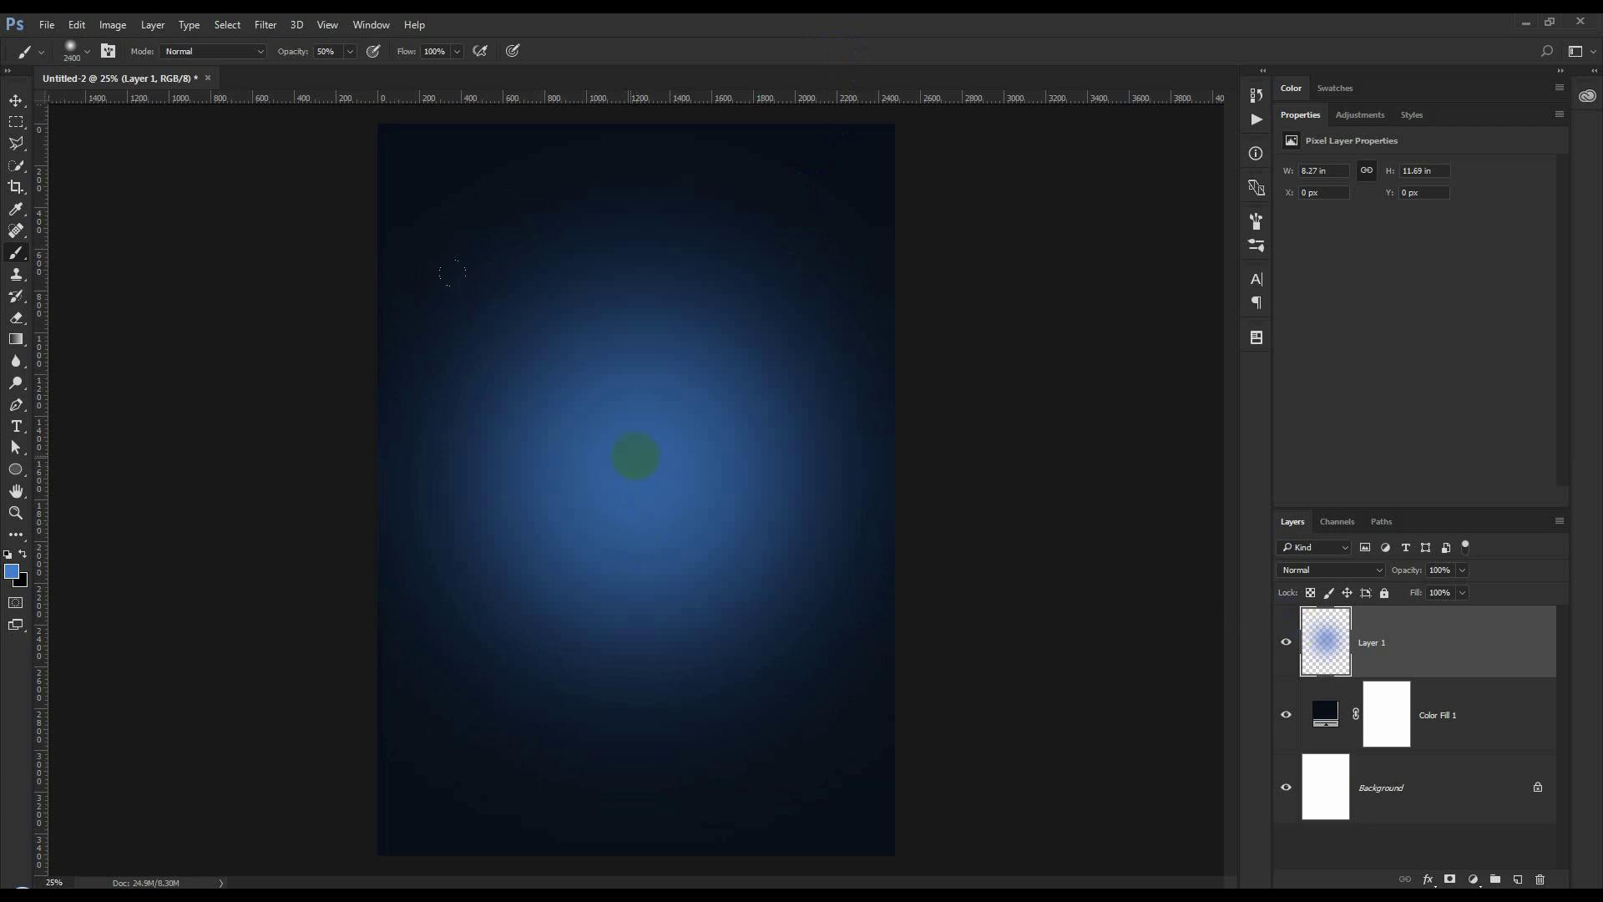
drag(1392, 567, 1370, 573)
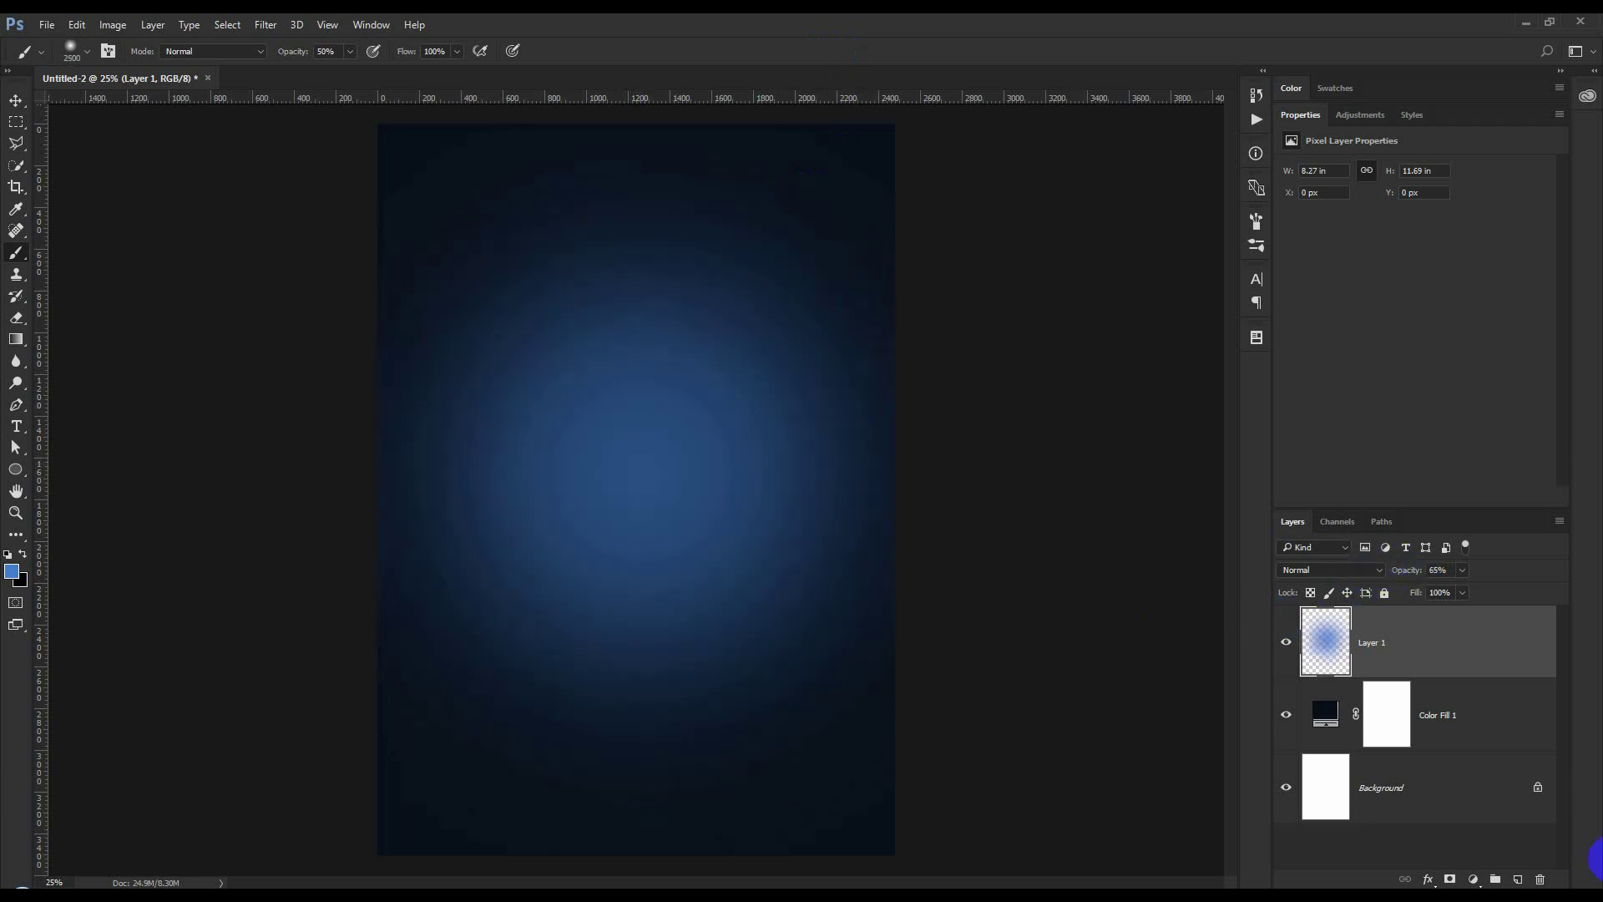
click(1523, 879)
Step: Paint a soft brighter blue dab on Layer 2
click(12, 572)
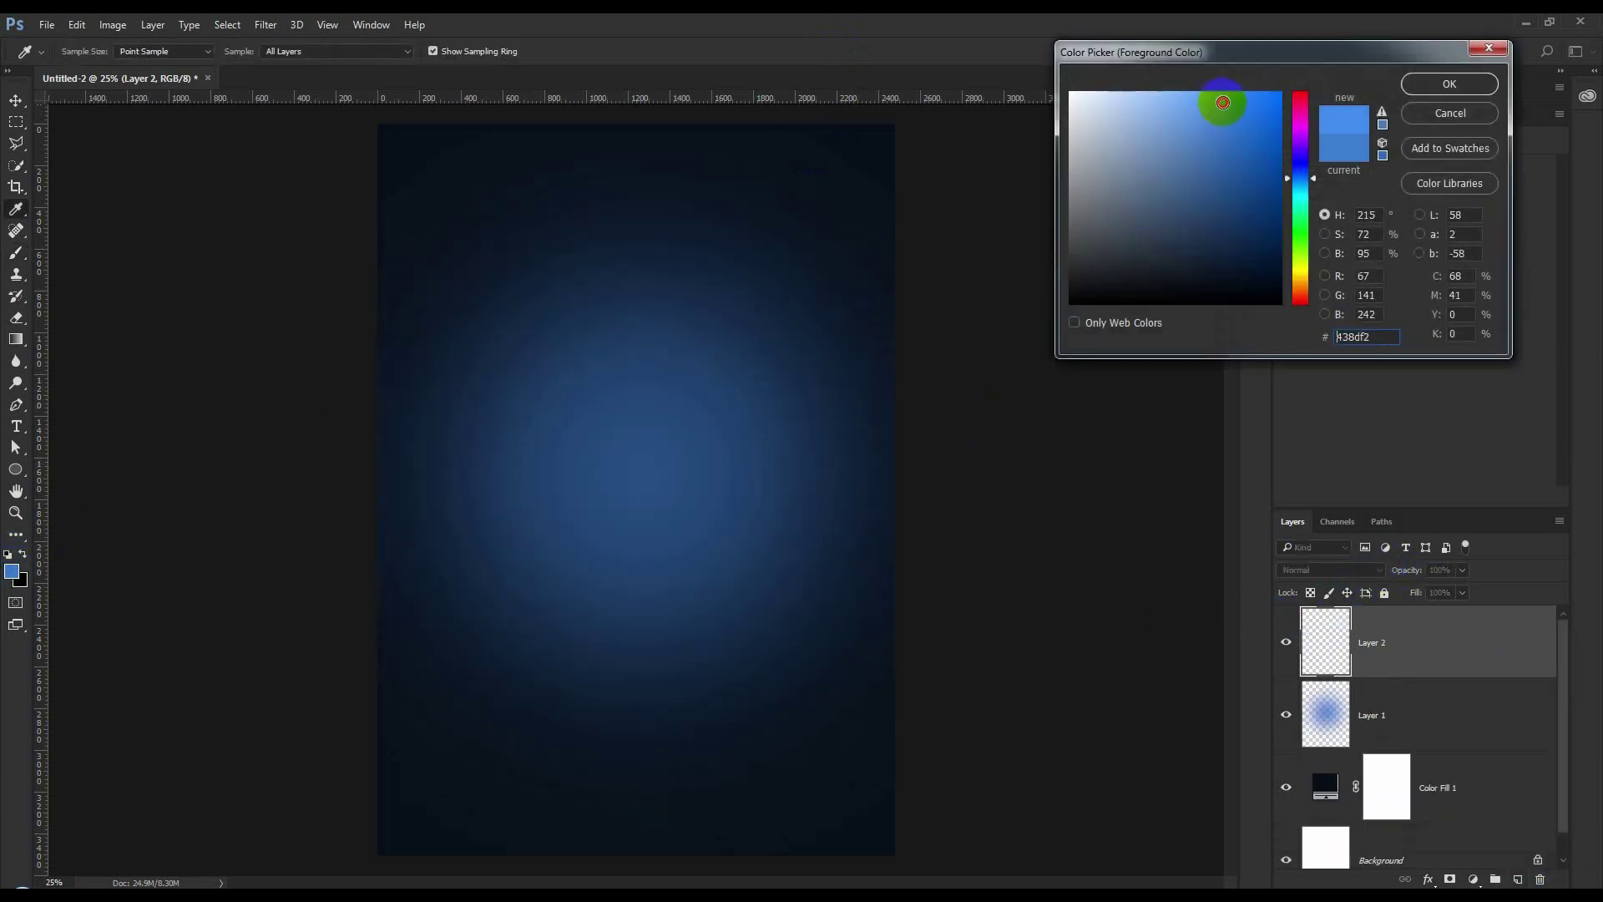
key(Return)
key(b)
click(691, 477)
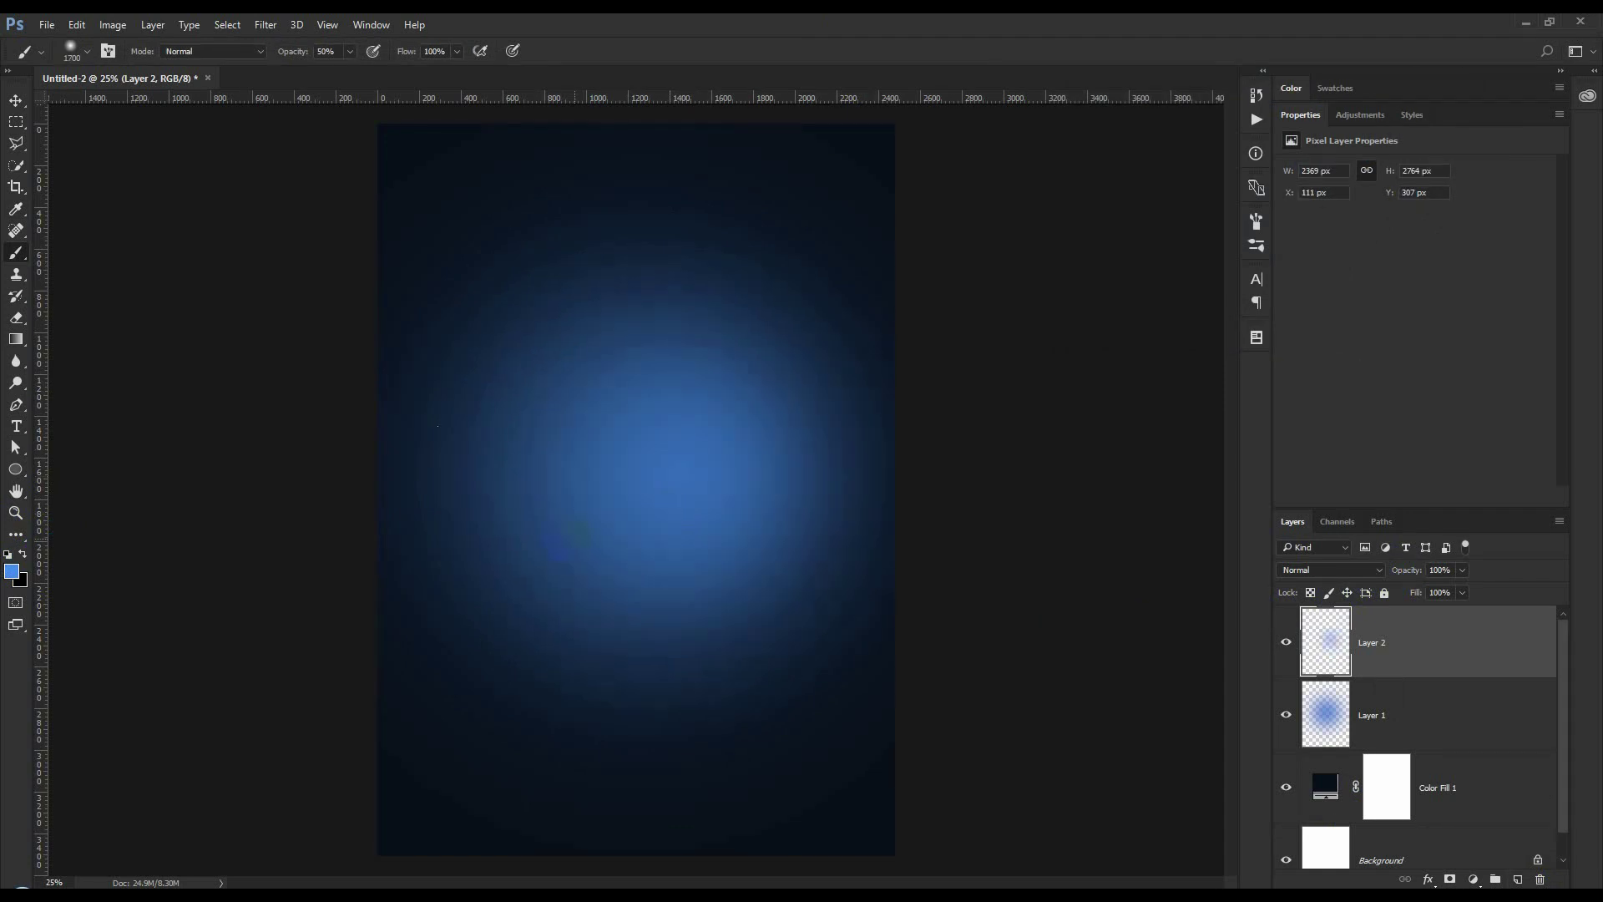
Step: Brush lighter blue highlights left of and across the centre
click(12, 571)
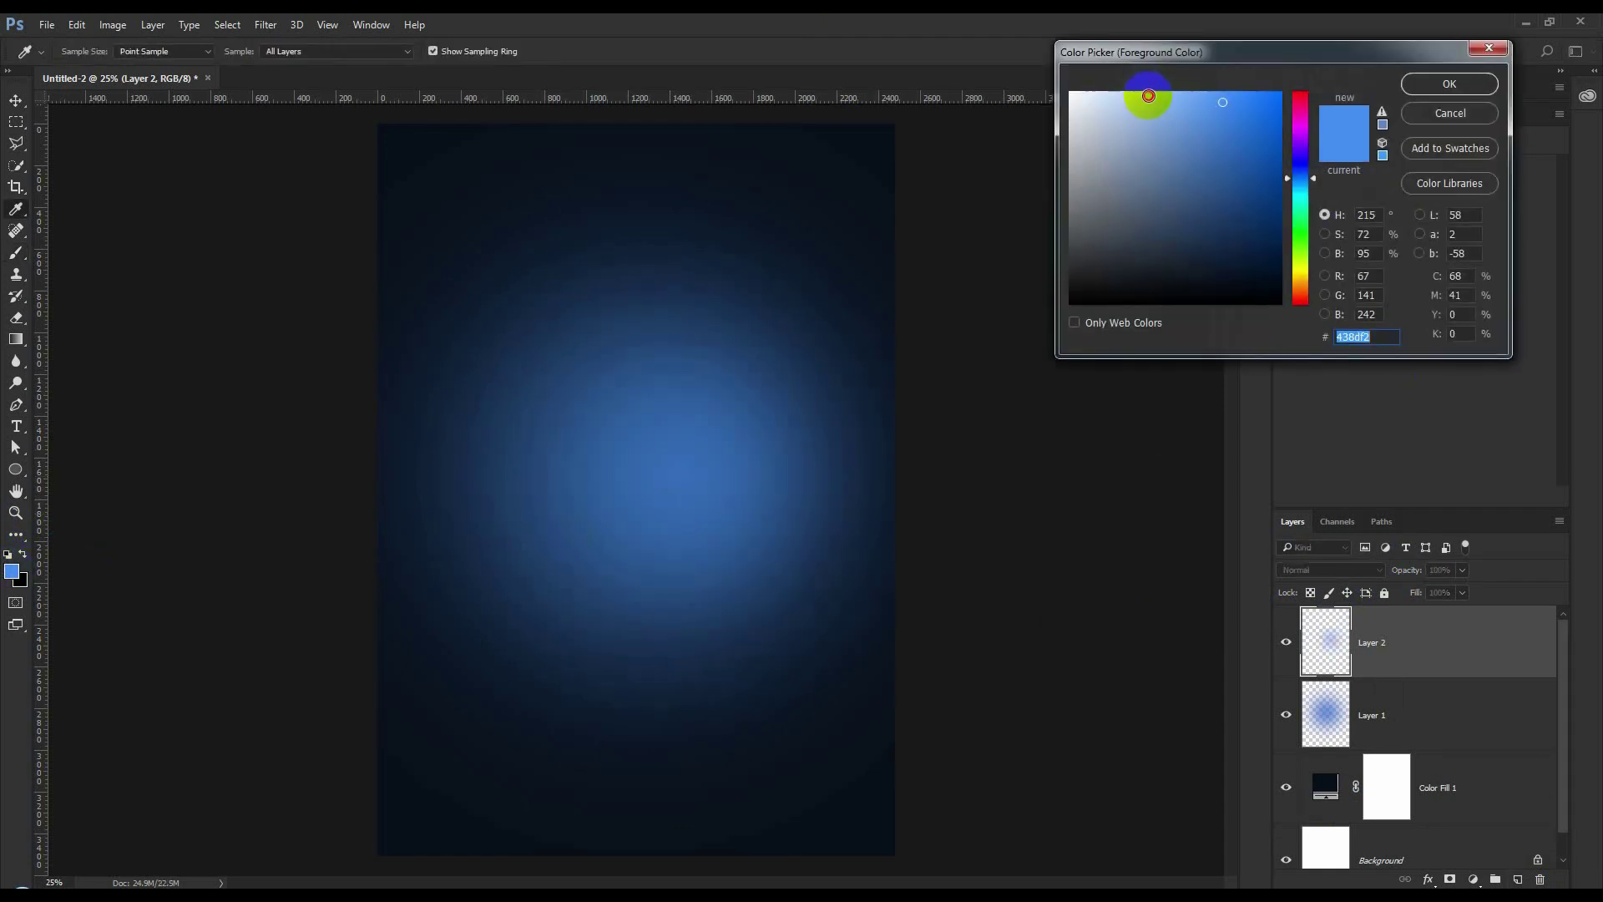
click(1148, 96)
click(1450, 83)
click(571, 484)
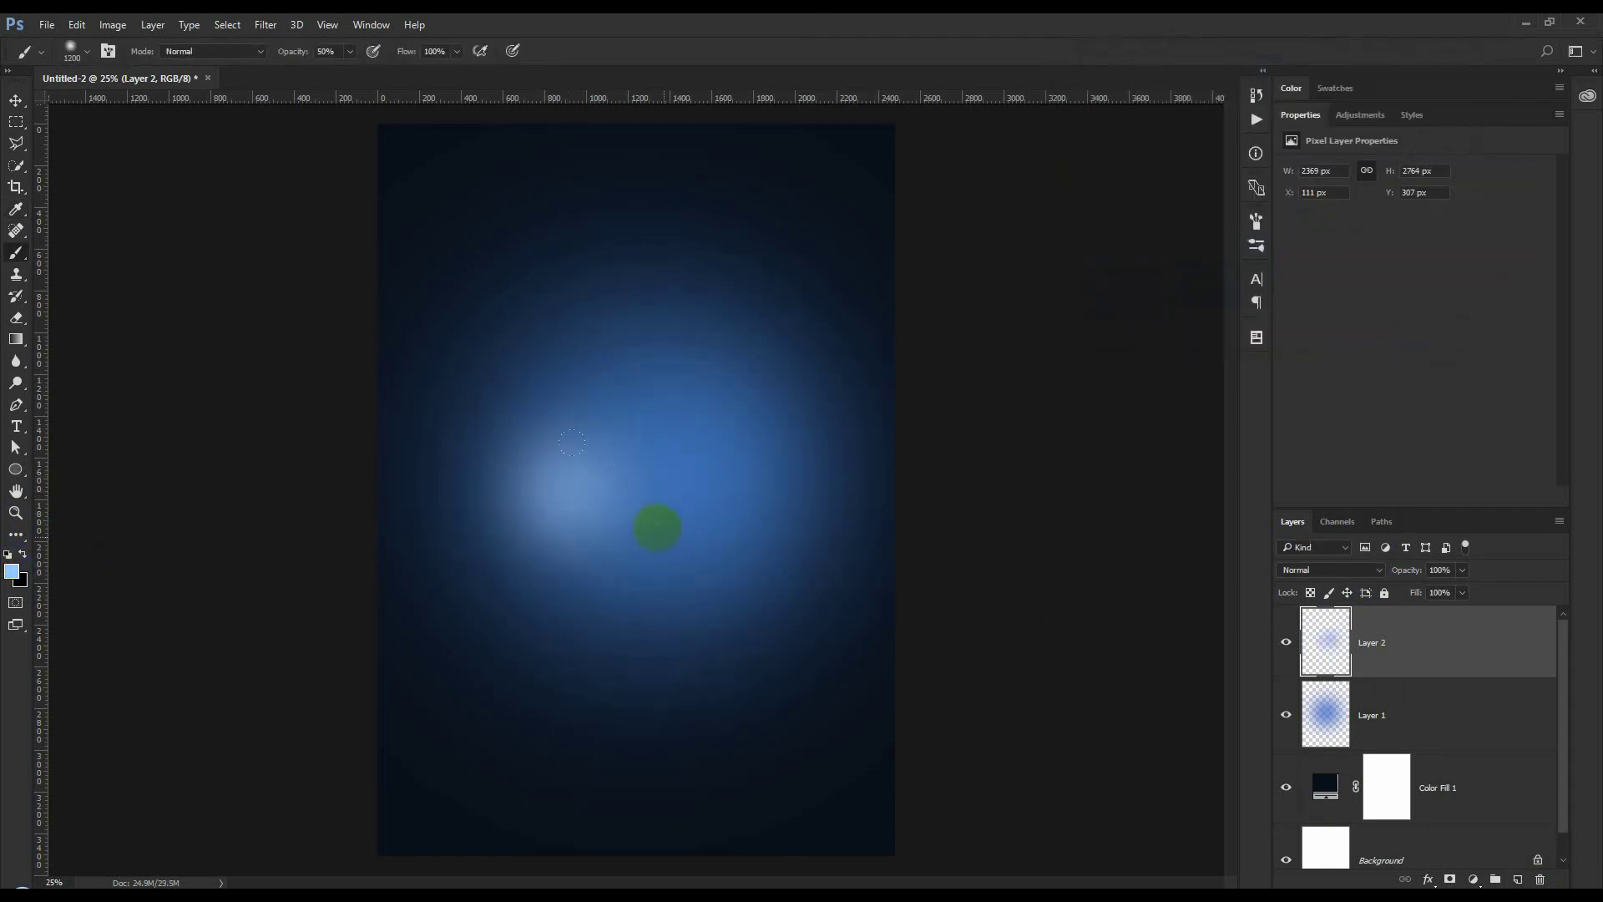
click(658, 528)
key(bracketleft)
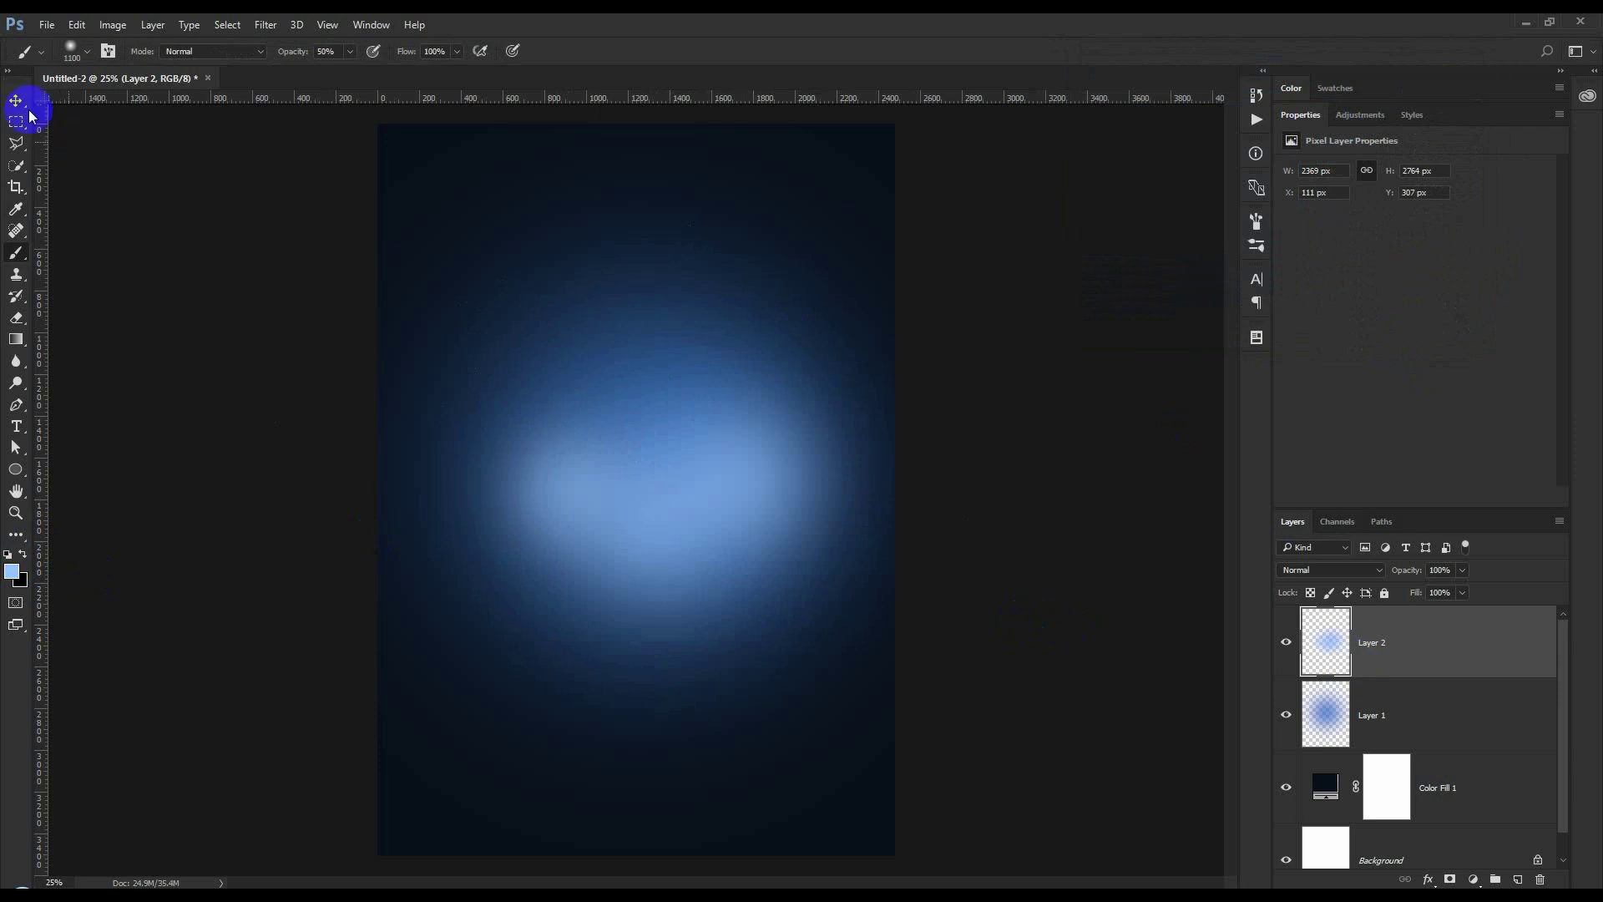
Step: Nudge the glow, place and scale IMG_0034-Recovered over the upper flyer, and add a mask
click(25, 106)
drag(919, 564, 909, 576)
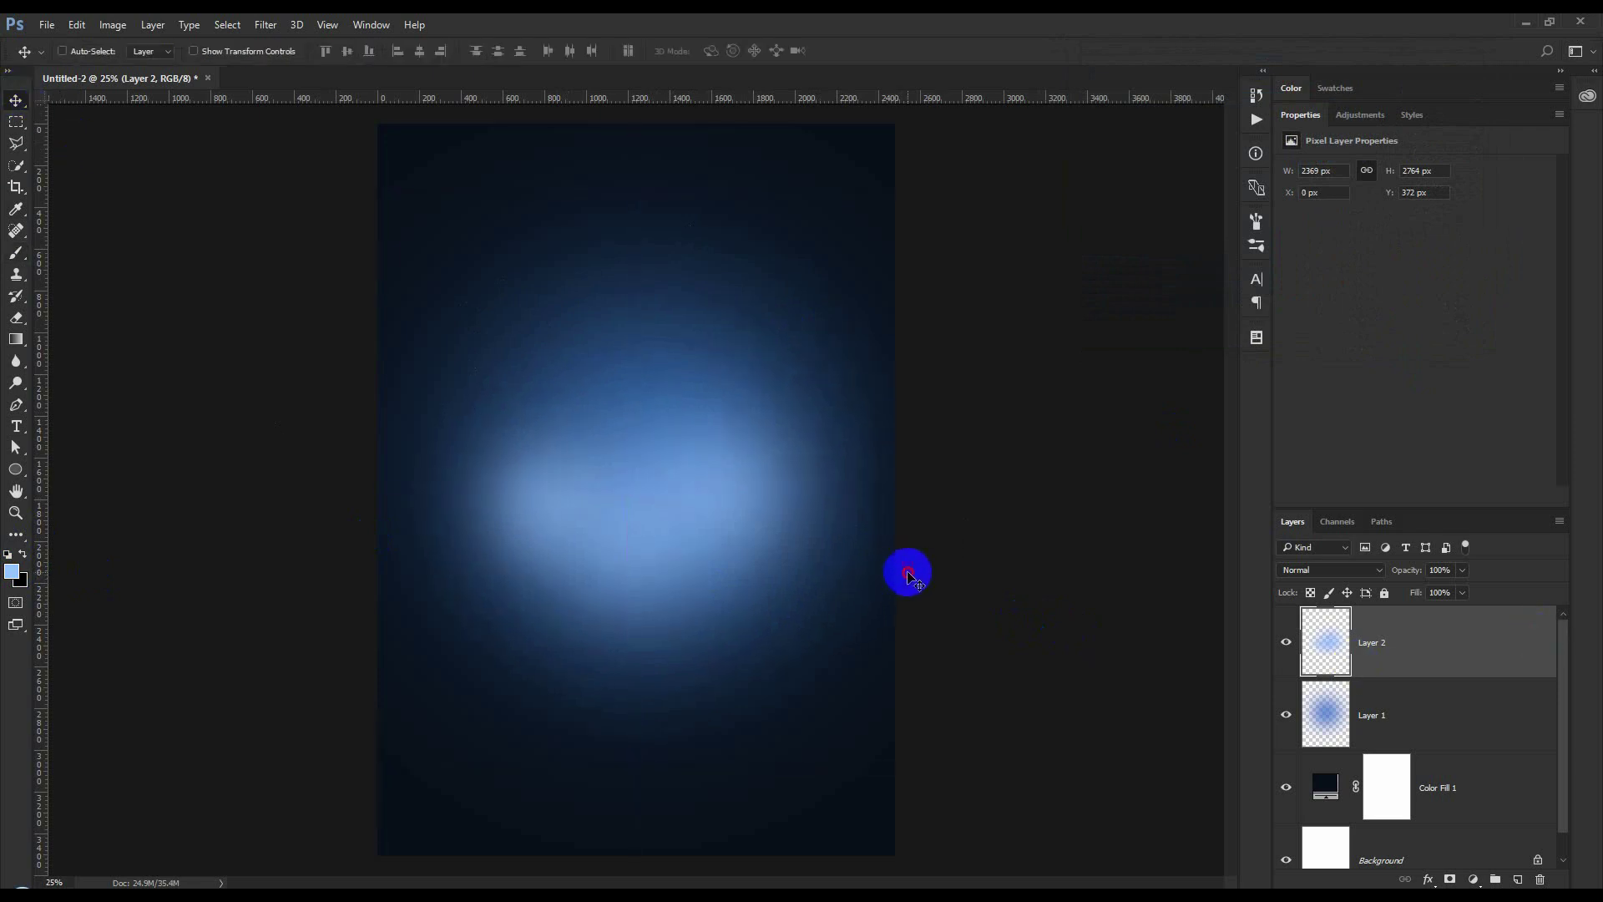
drag(630, 387, 712, 343)
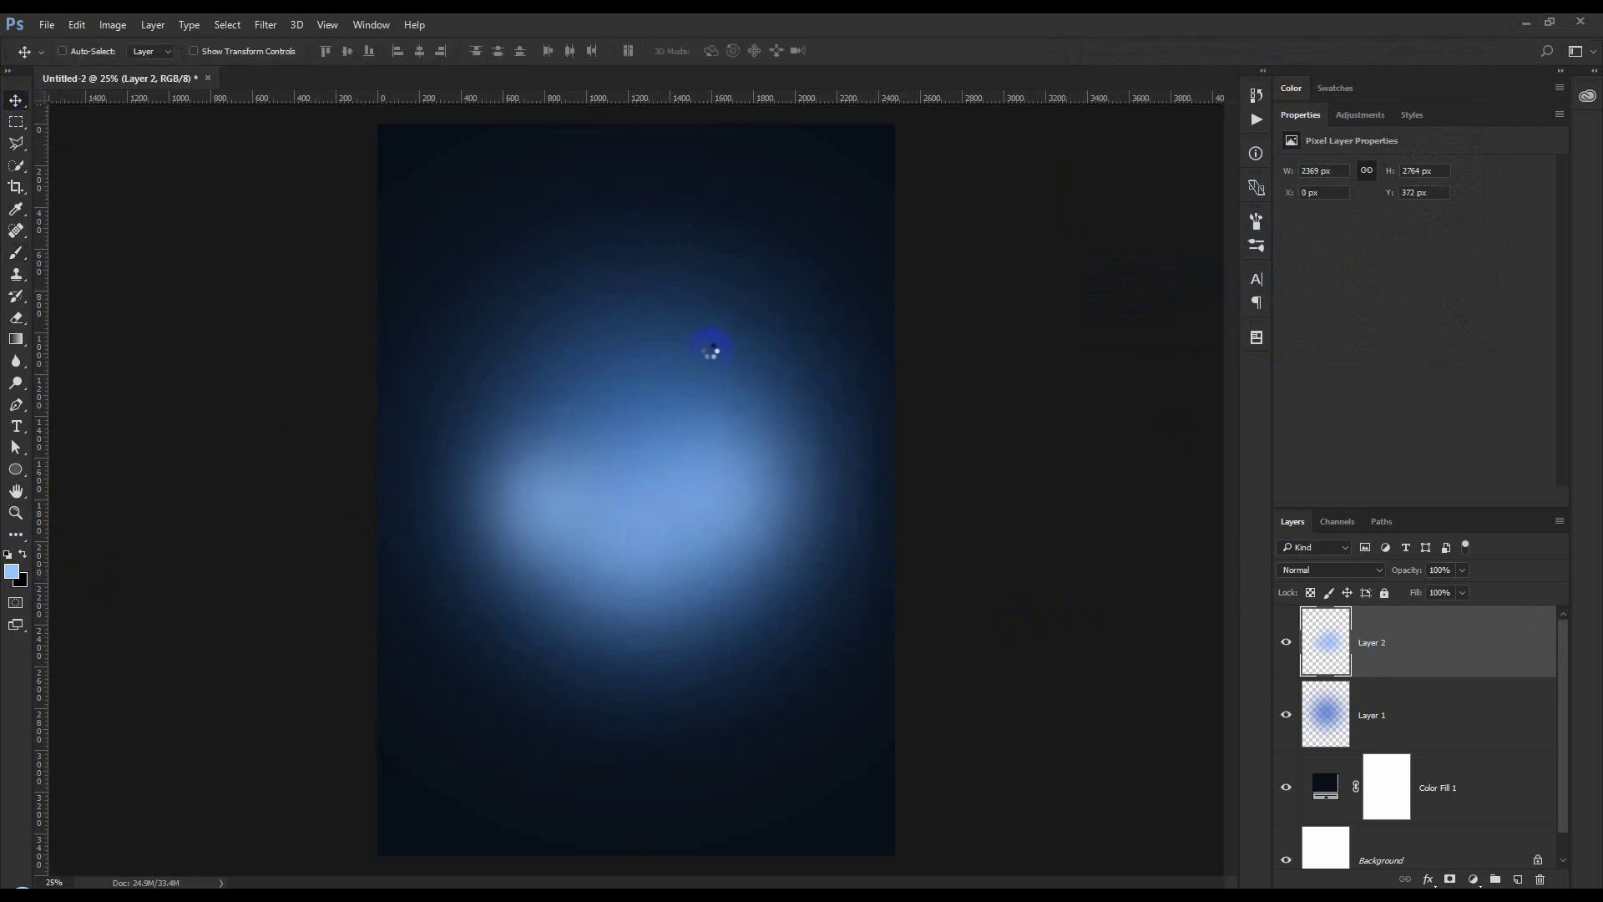
mouse_move(891, 126)
mouse_down()
mouse_move(810, 258)
mouse_move(712, 272)
mouse_move(730, 177)
mouse_up()
drag(787, 591, 874, 709)
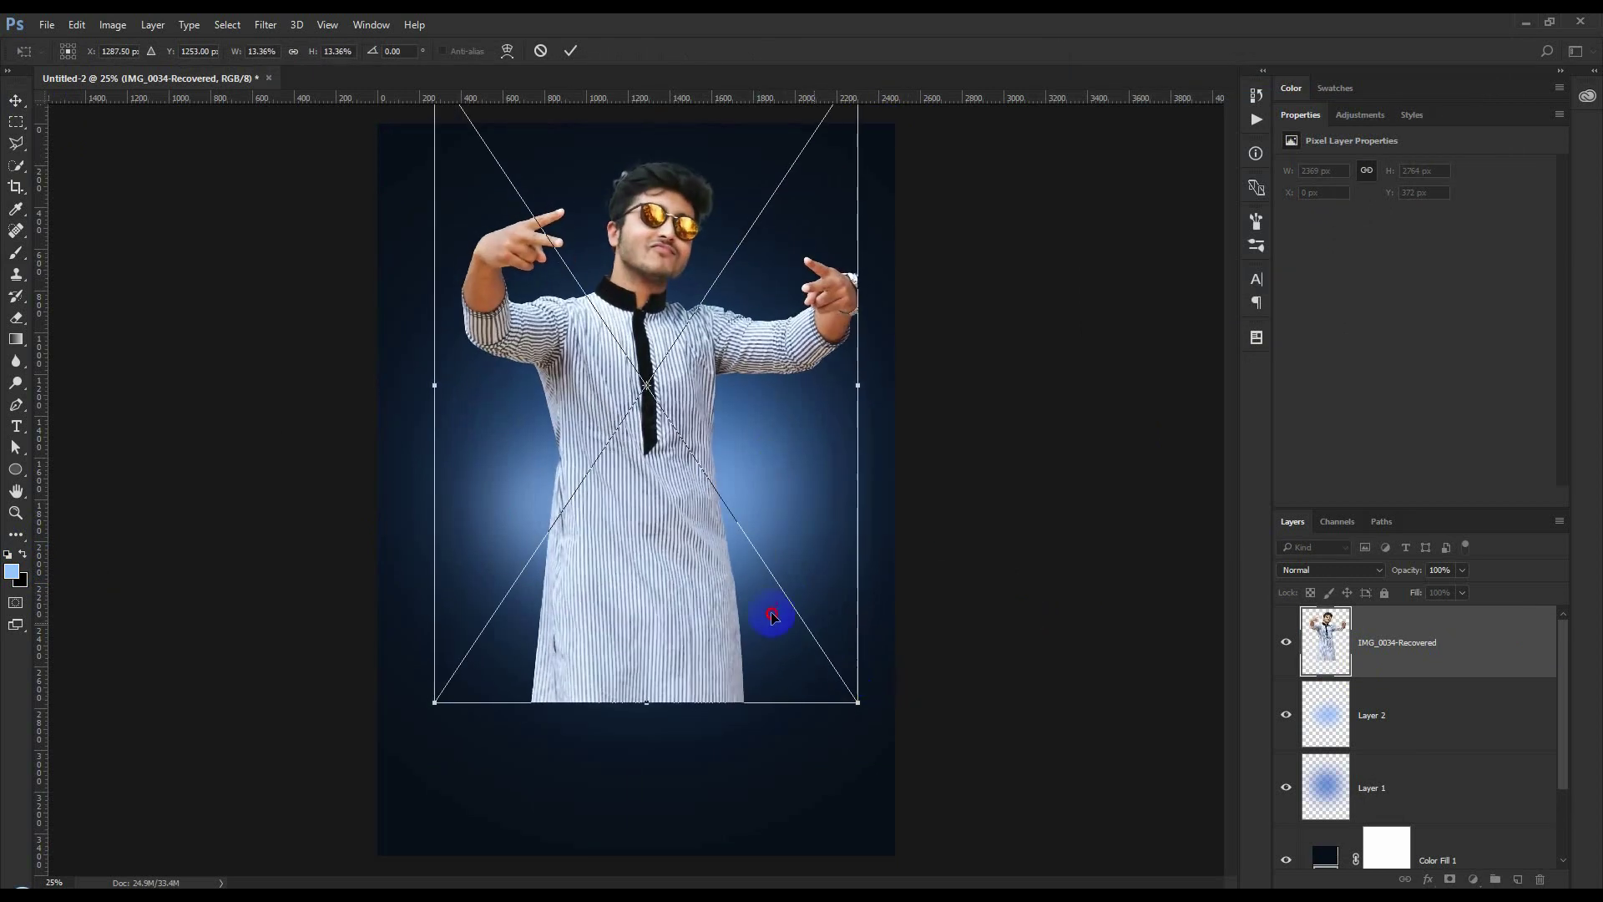
drag(769, 616, 738, 552)
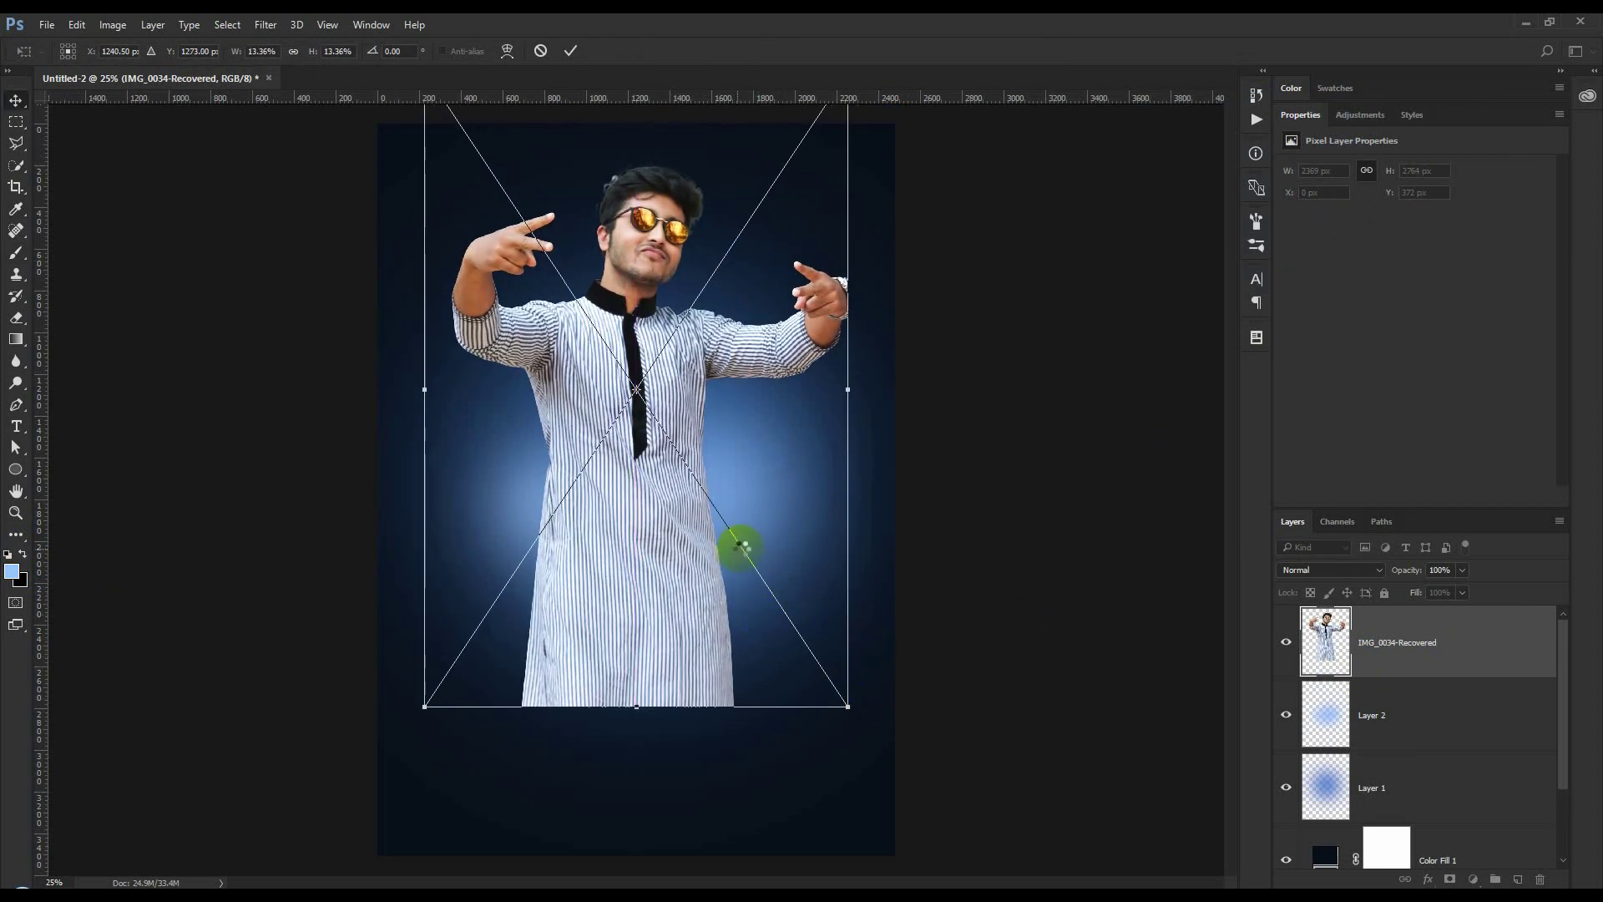
key(Return)
click(1450, 880)
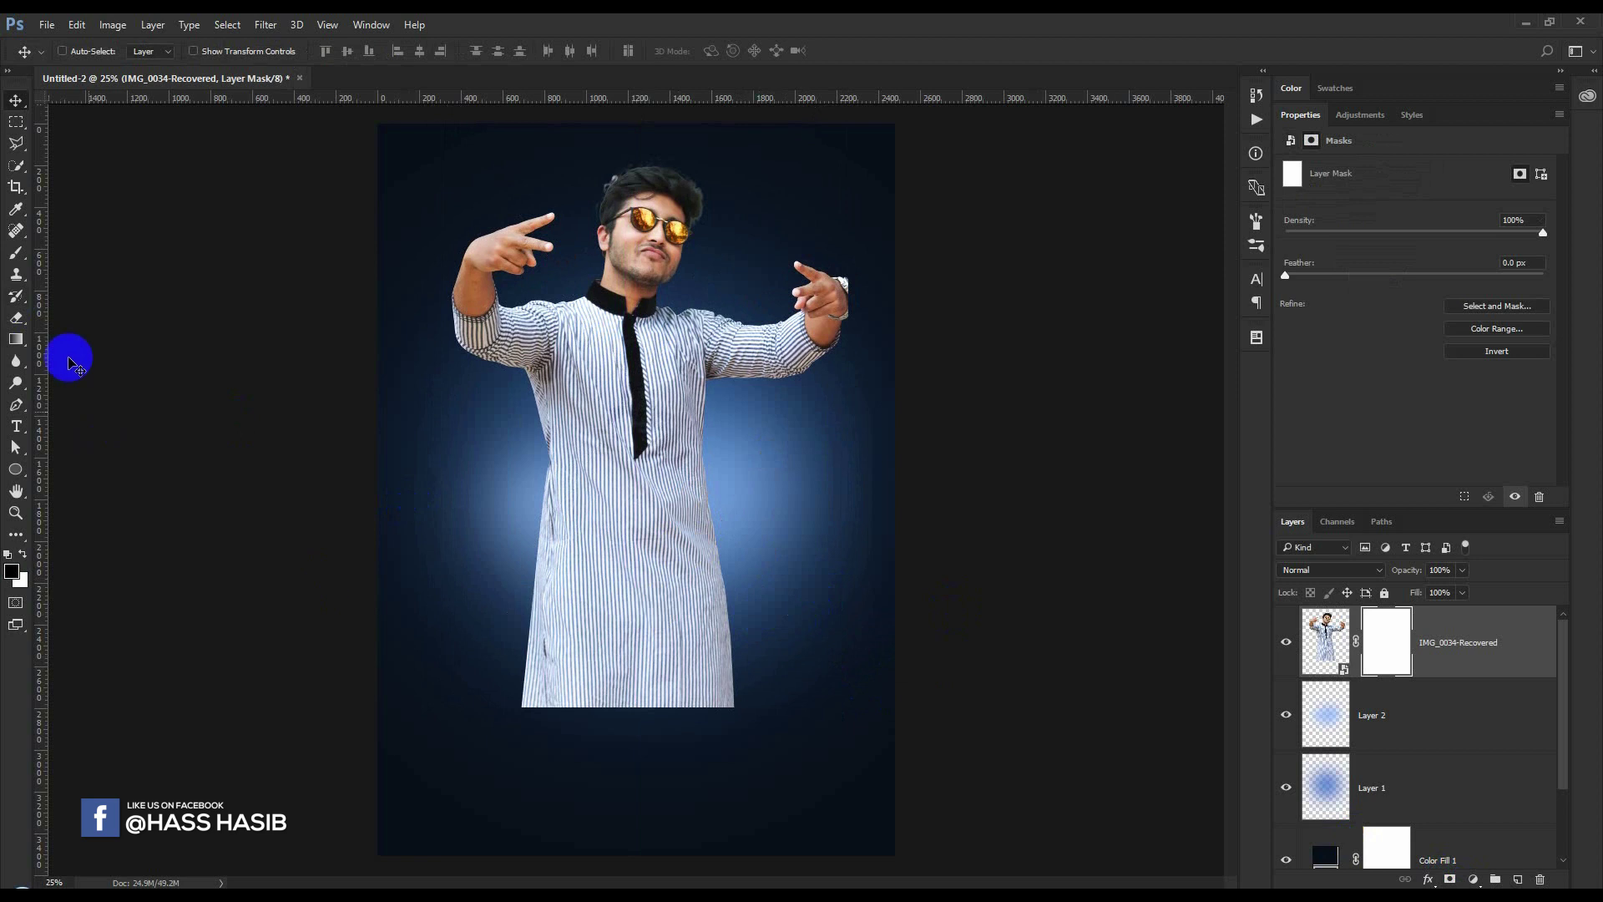
Step: Paint on the photo's mask with an enlarged brush to fade the lower shirt into the background
key(b)
mouse_move(710, 660)
mouse_down()
mouse_move(544, 688)
mouse_move(740, 726)
mouse_move(762, 678)
mouse_move(794, 715)
mouse_up()
key(bracketright)
key(bracketright)
mouse_move(694, 745)
mouse_down()
mouse_move(429, 727)
mouse_move(440, 706)
mouse_up()
Step: Undo a stray stroke on Layer 2, set an 800 px Eraser, then reselect the photo layer
click(1403, 714)
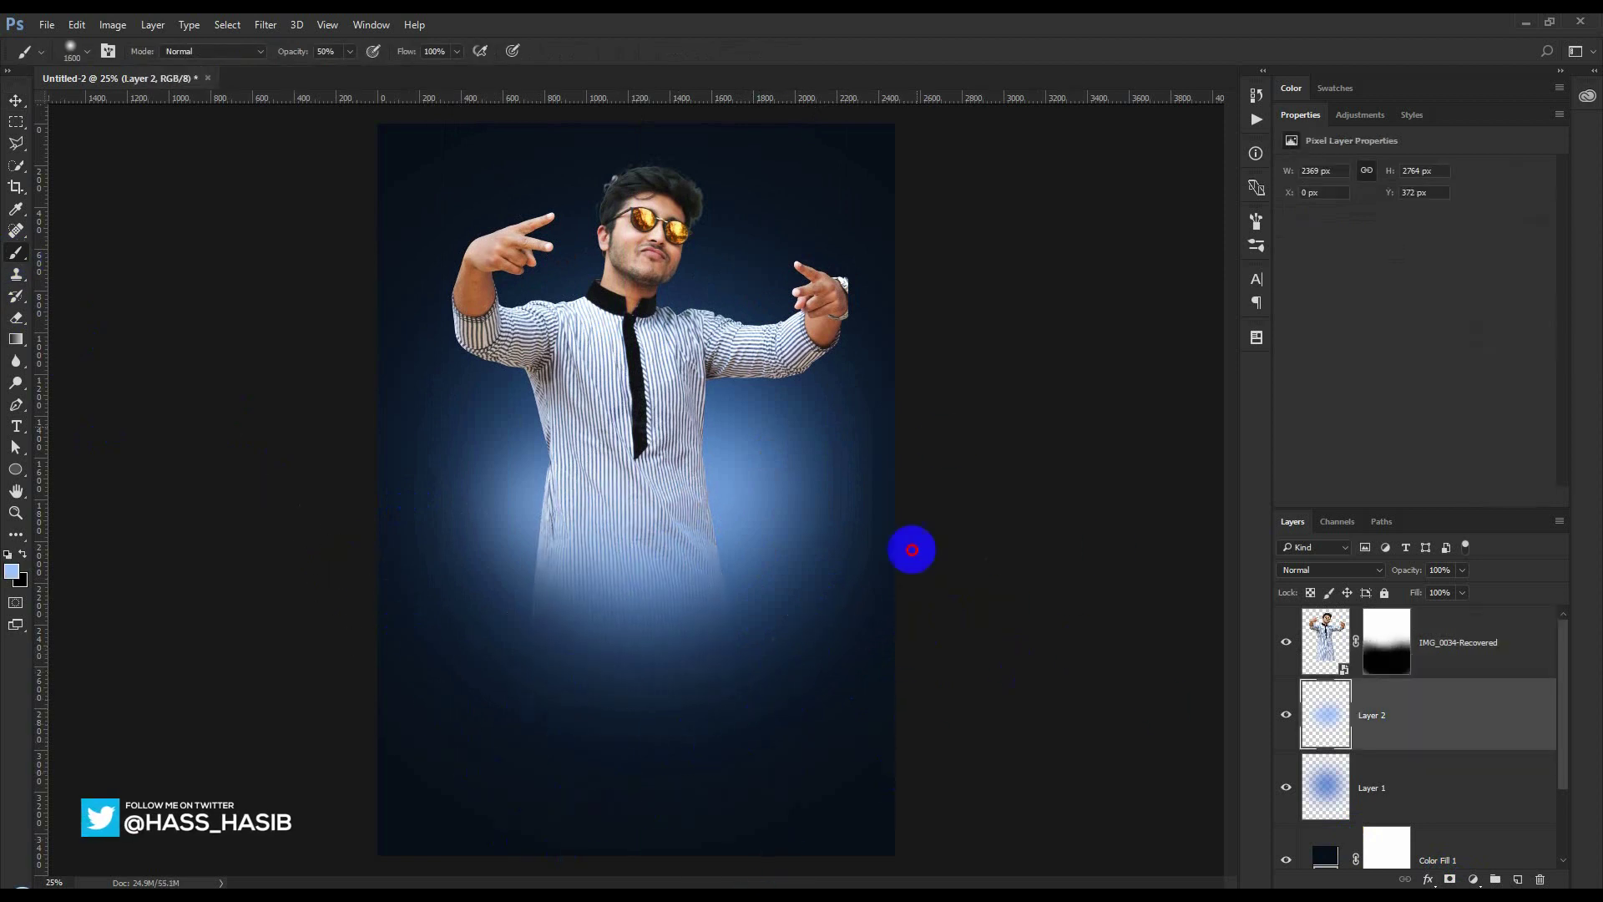
drag(913, 547, 1038, 612)
key(ctrl+z)
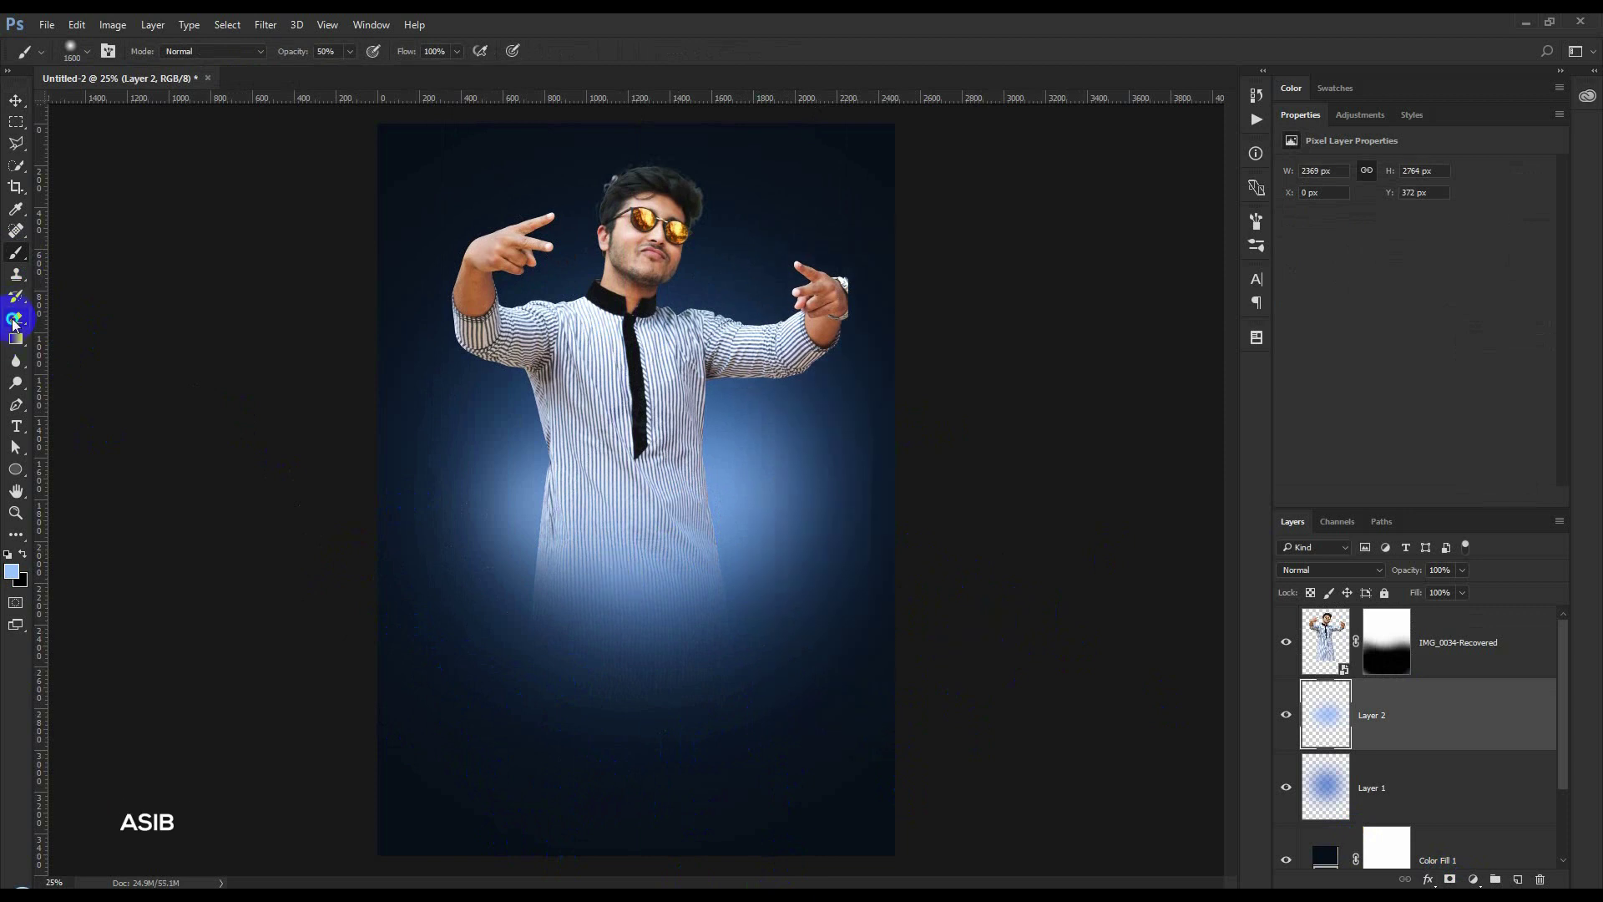
right_click(15, 323)
click(62, 312)
click(1406, 719)
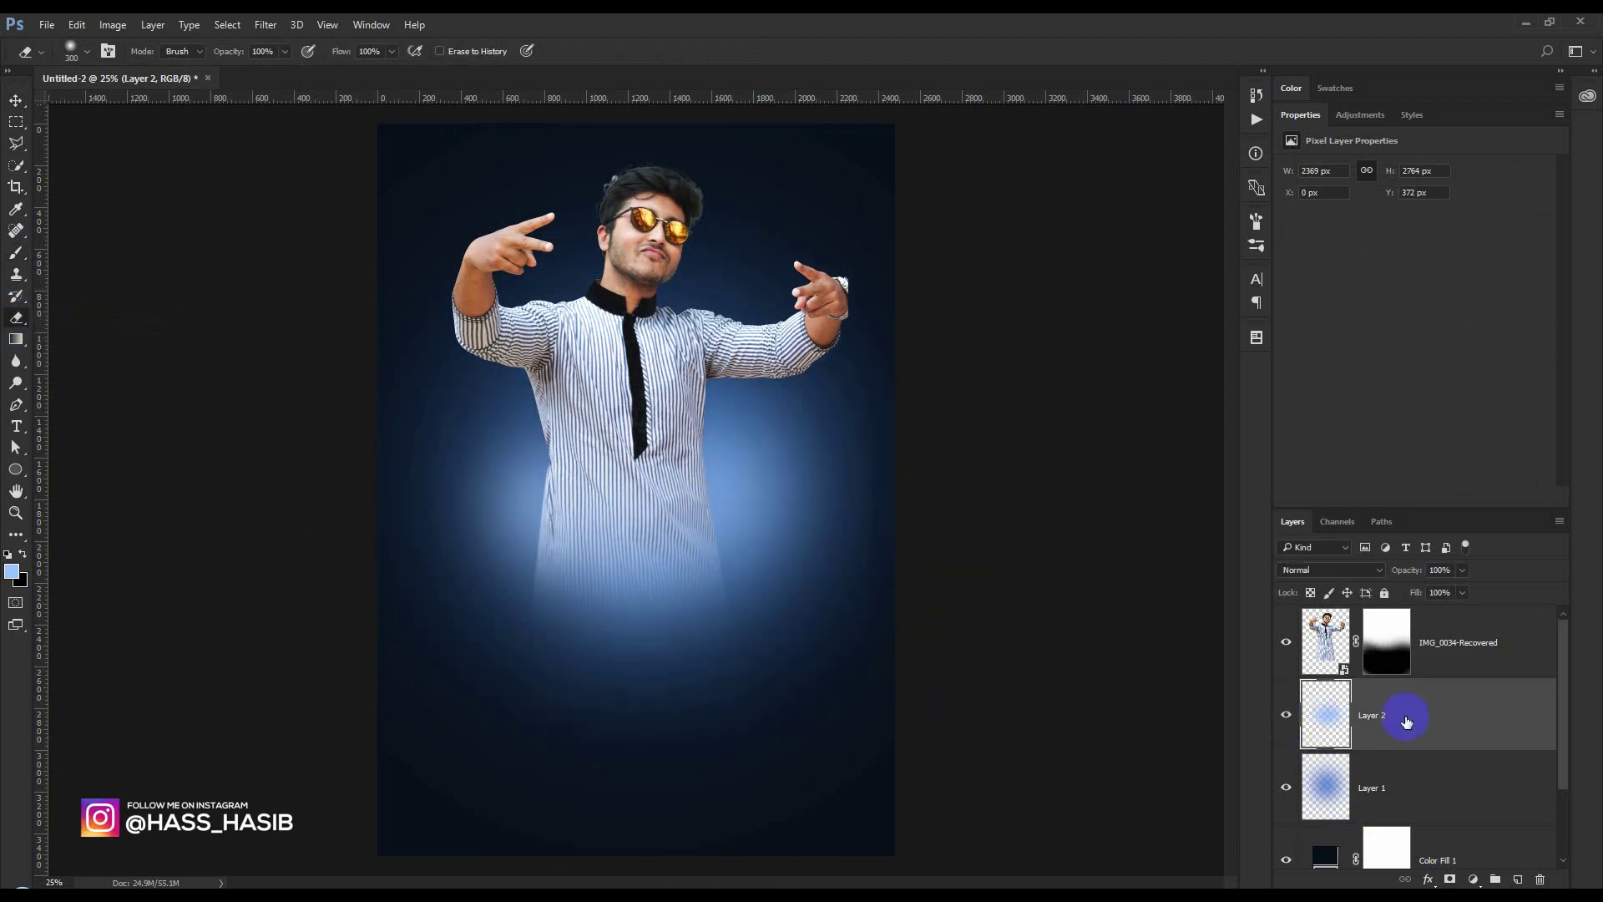
key(bracketright)
key(bracketright)
key(bracketright)
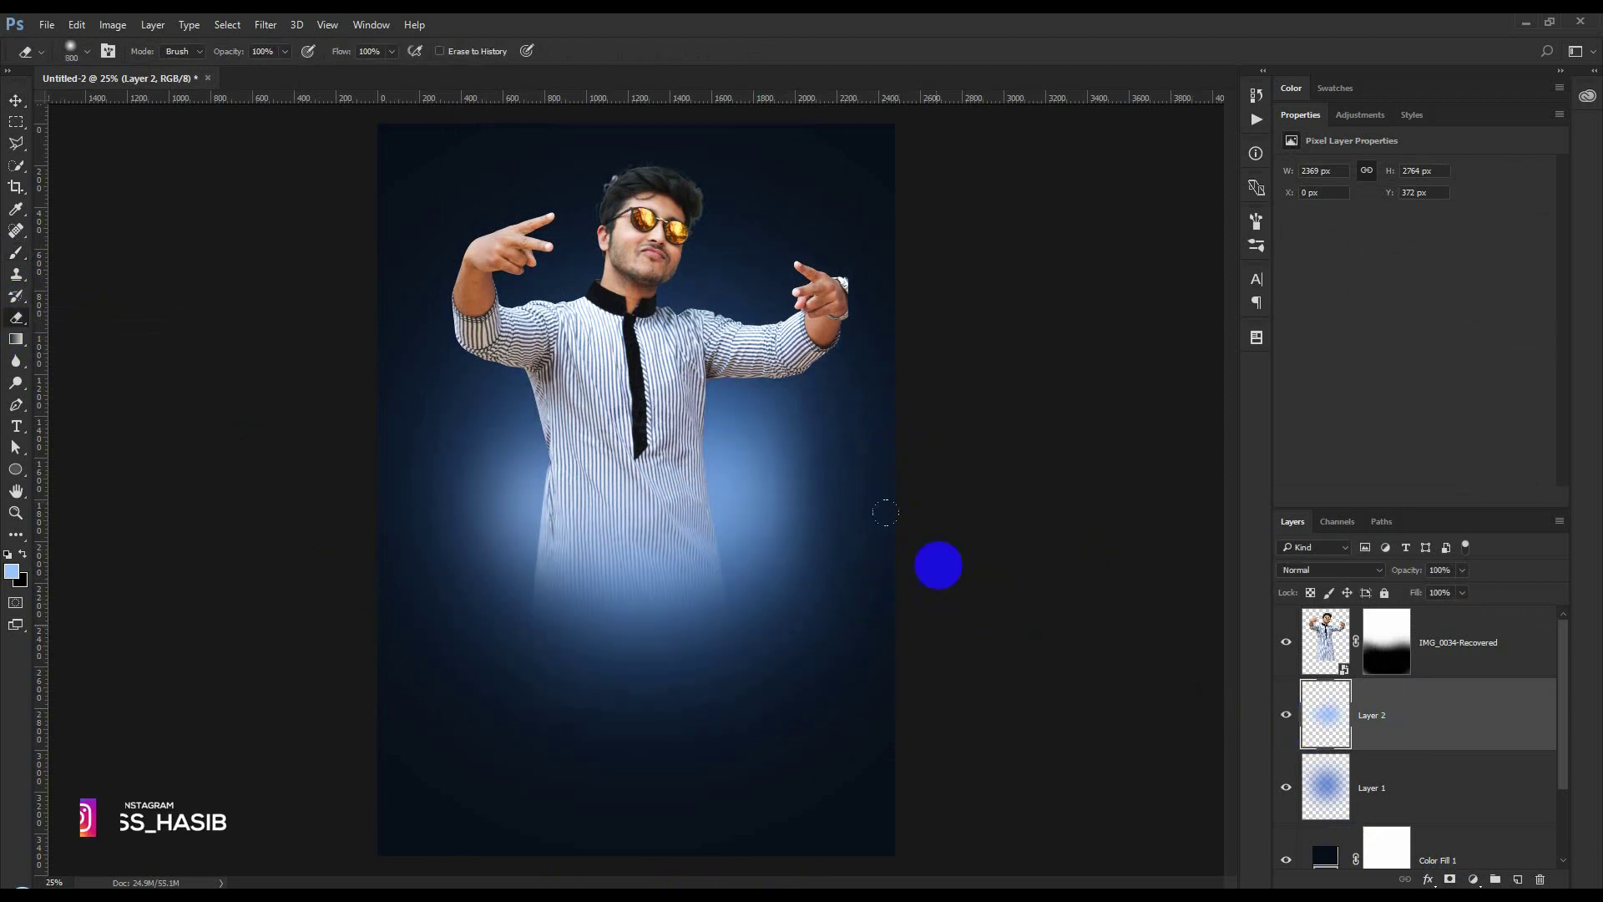
click(5, 101)
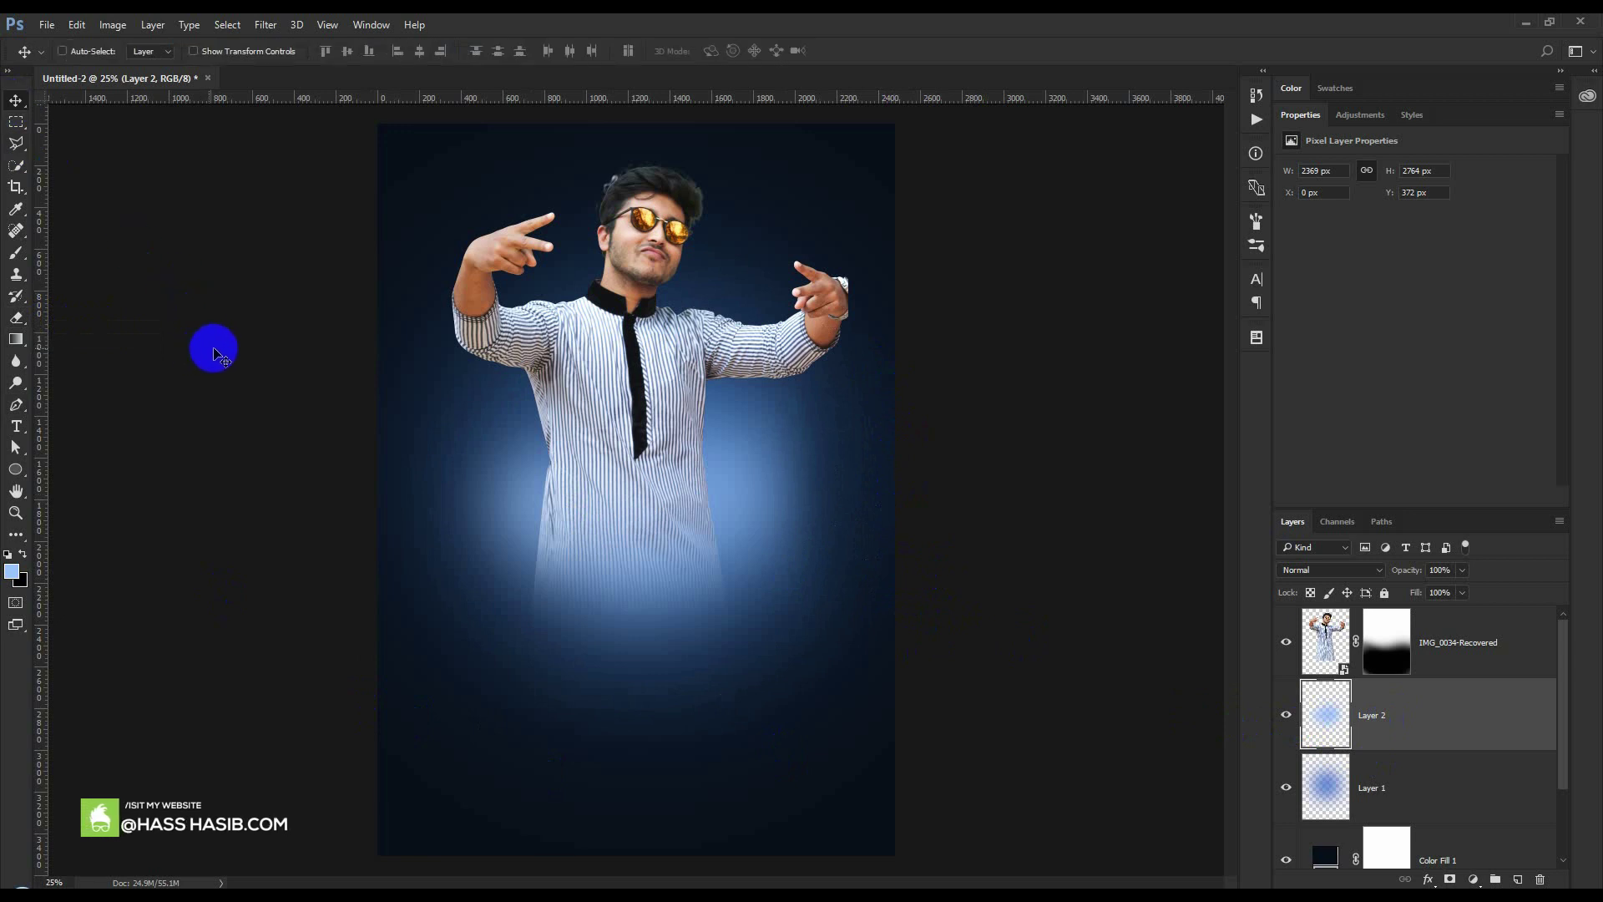
click(1483, 663)
Step: On the photo's mask, paint away stray wisps along the hair edges with a 17 px brush
click(1388, 668)
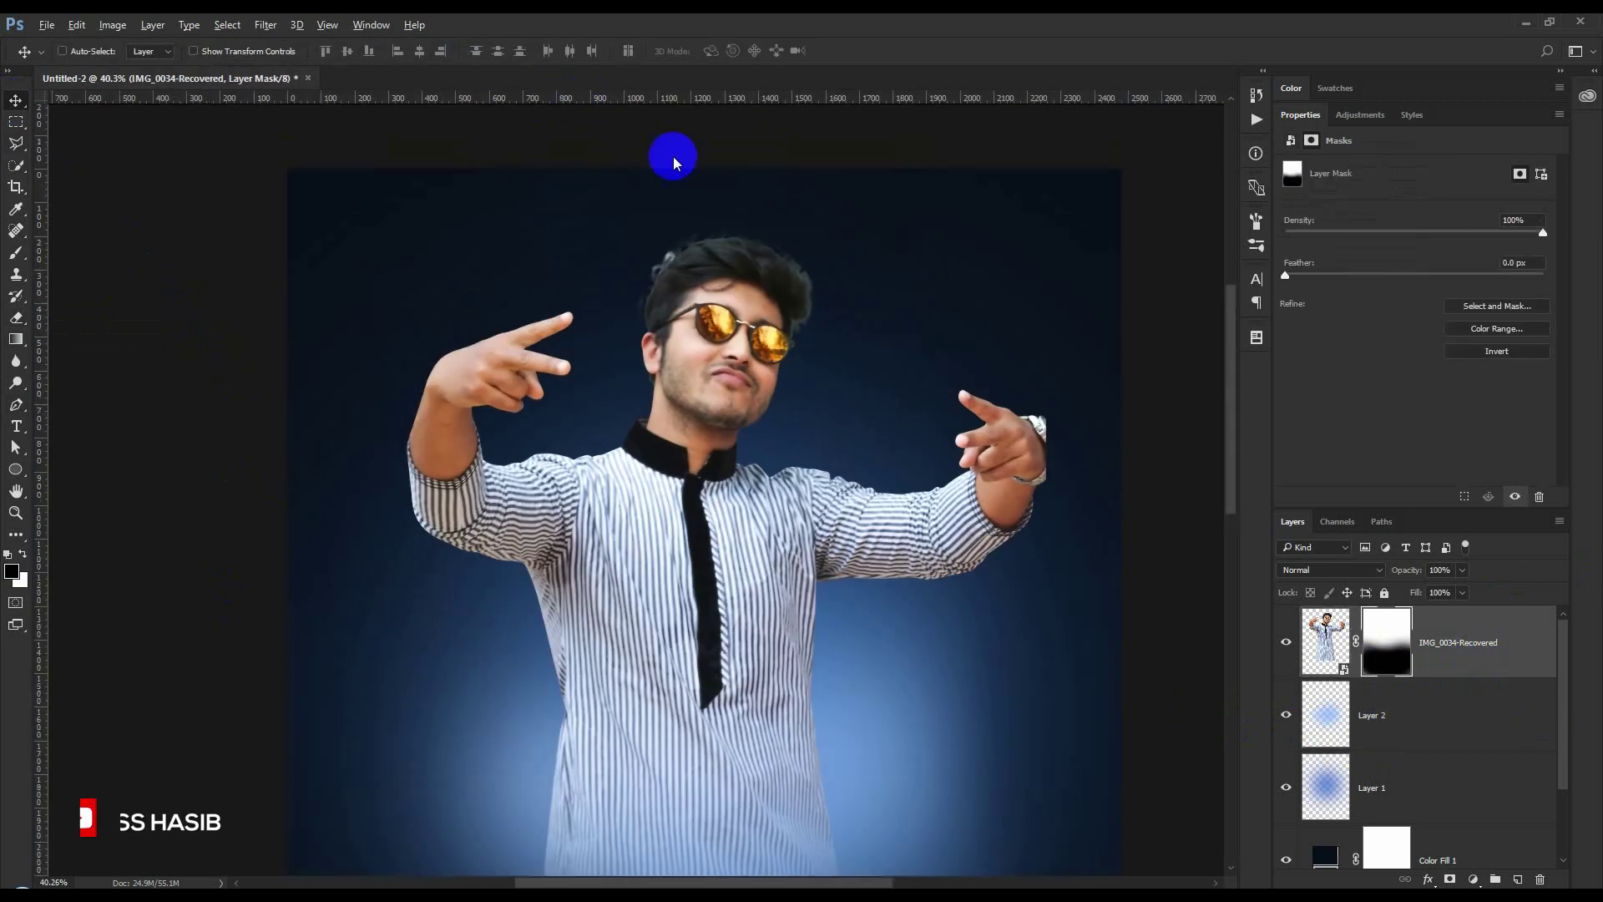
scroll(673, 150, up, 4)
scroll(774, 344, up, 3)
click(15, 252)
right_click(561, 356)
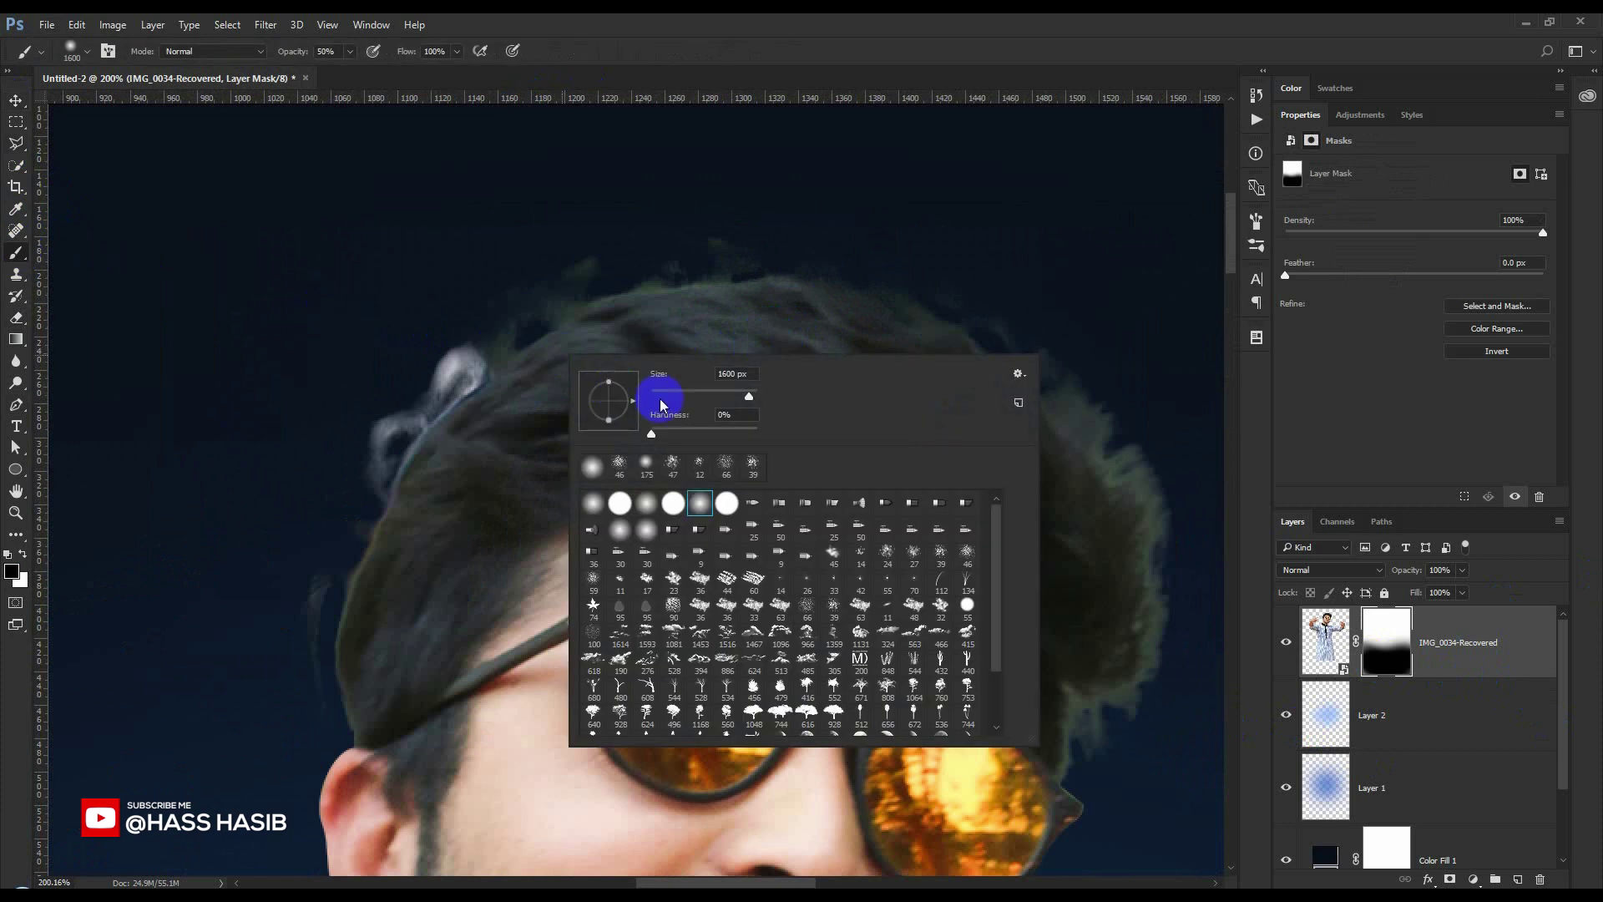
text(17)
key(Return)
drag(292, 51, 457, 352)
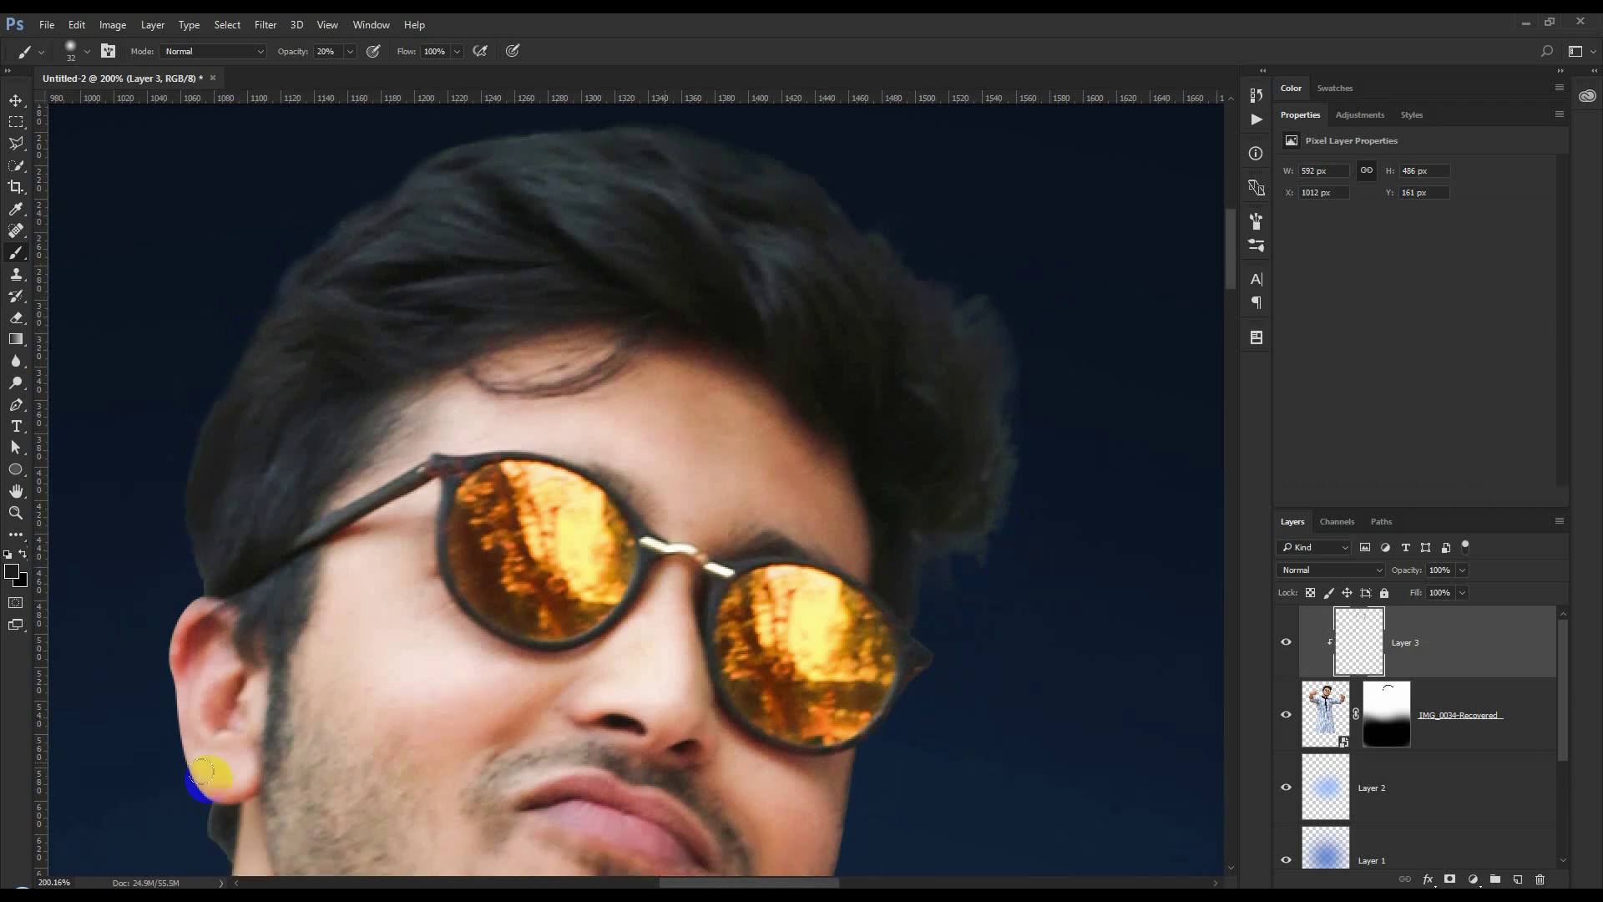
Step: Create Layer 3 clipped to the man's photo
scroll(203, 773, down, 2)
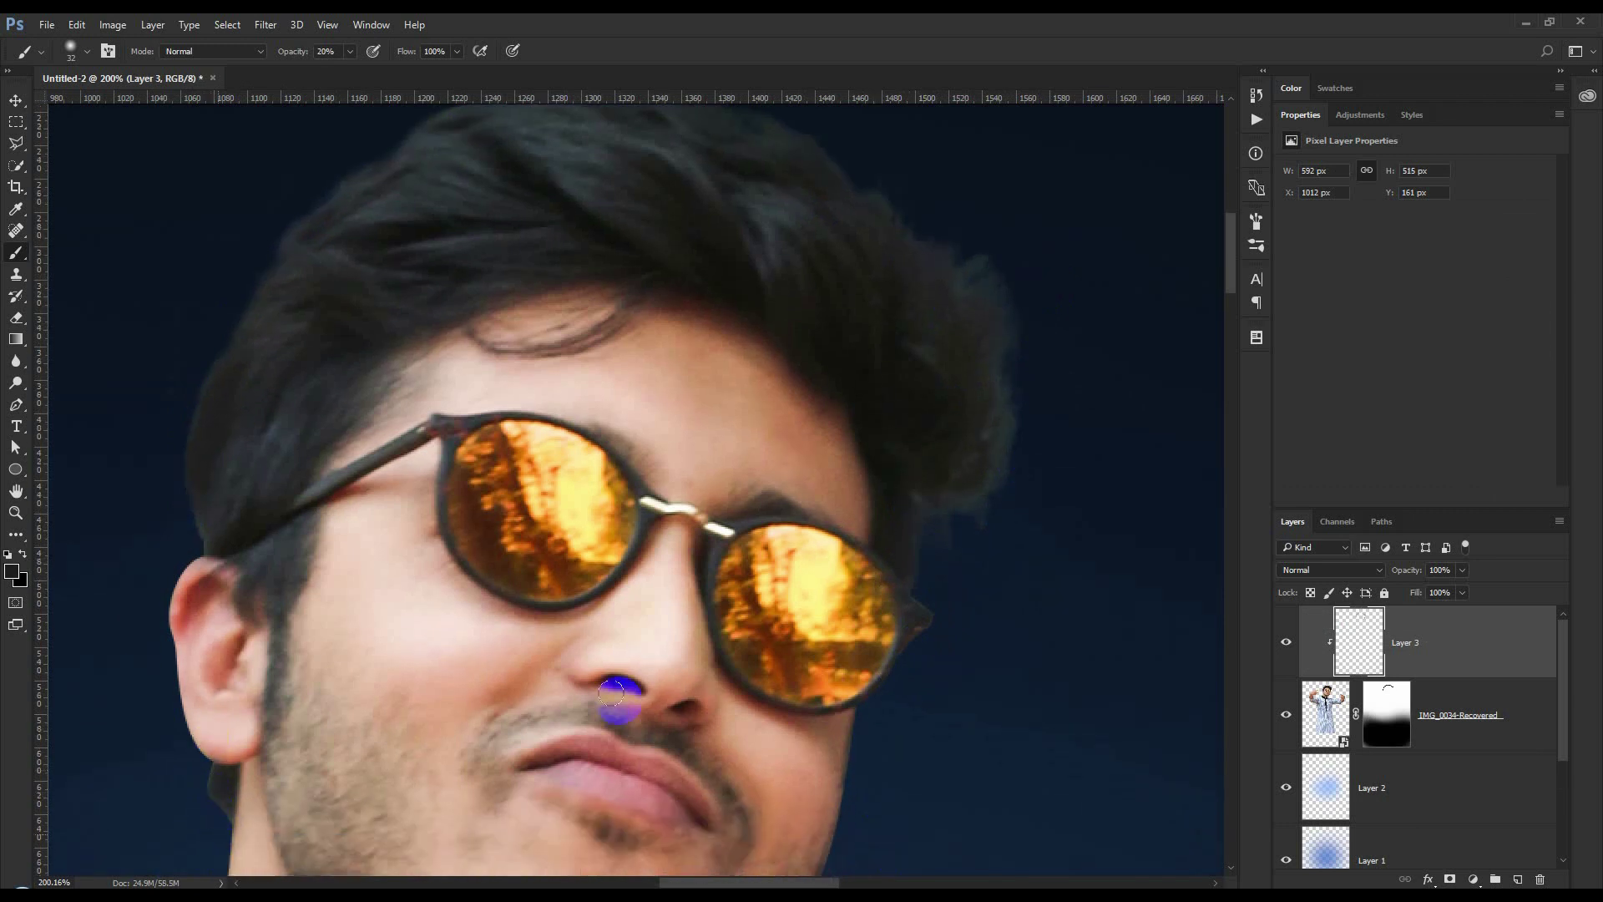
scroll(611, 692, down, 6)
scroll(582, 501, down, 3)
click(28, 97)
scroll(775, 379, up, 1)
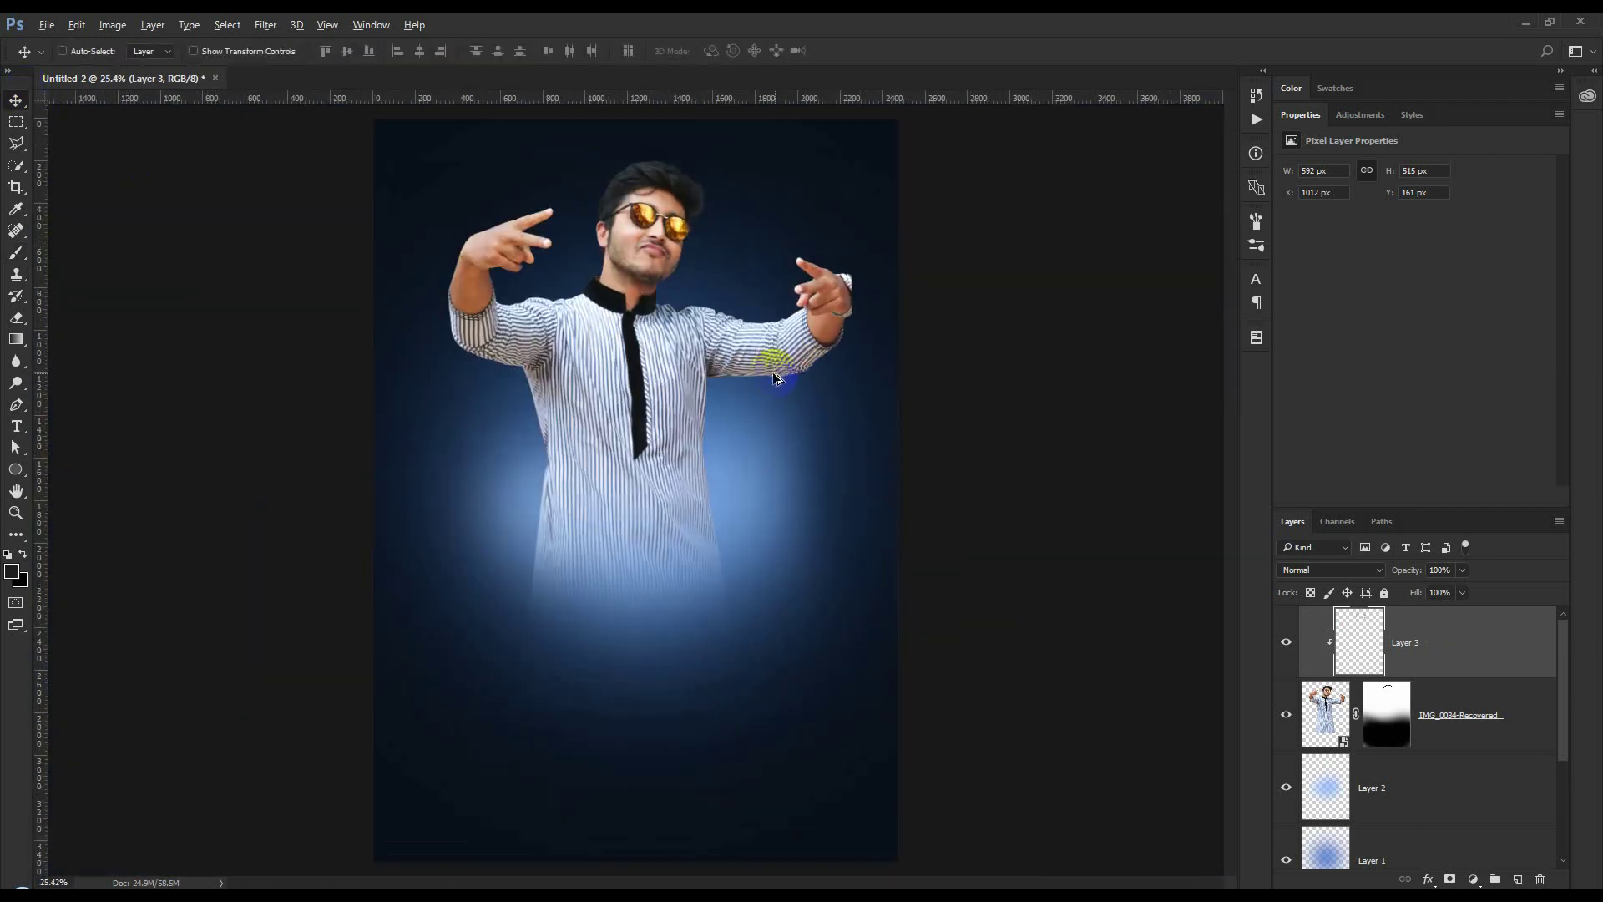
click(998, 531)
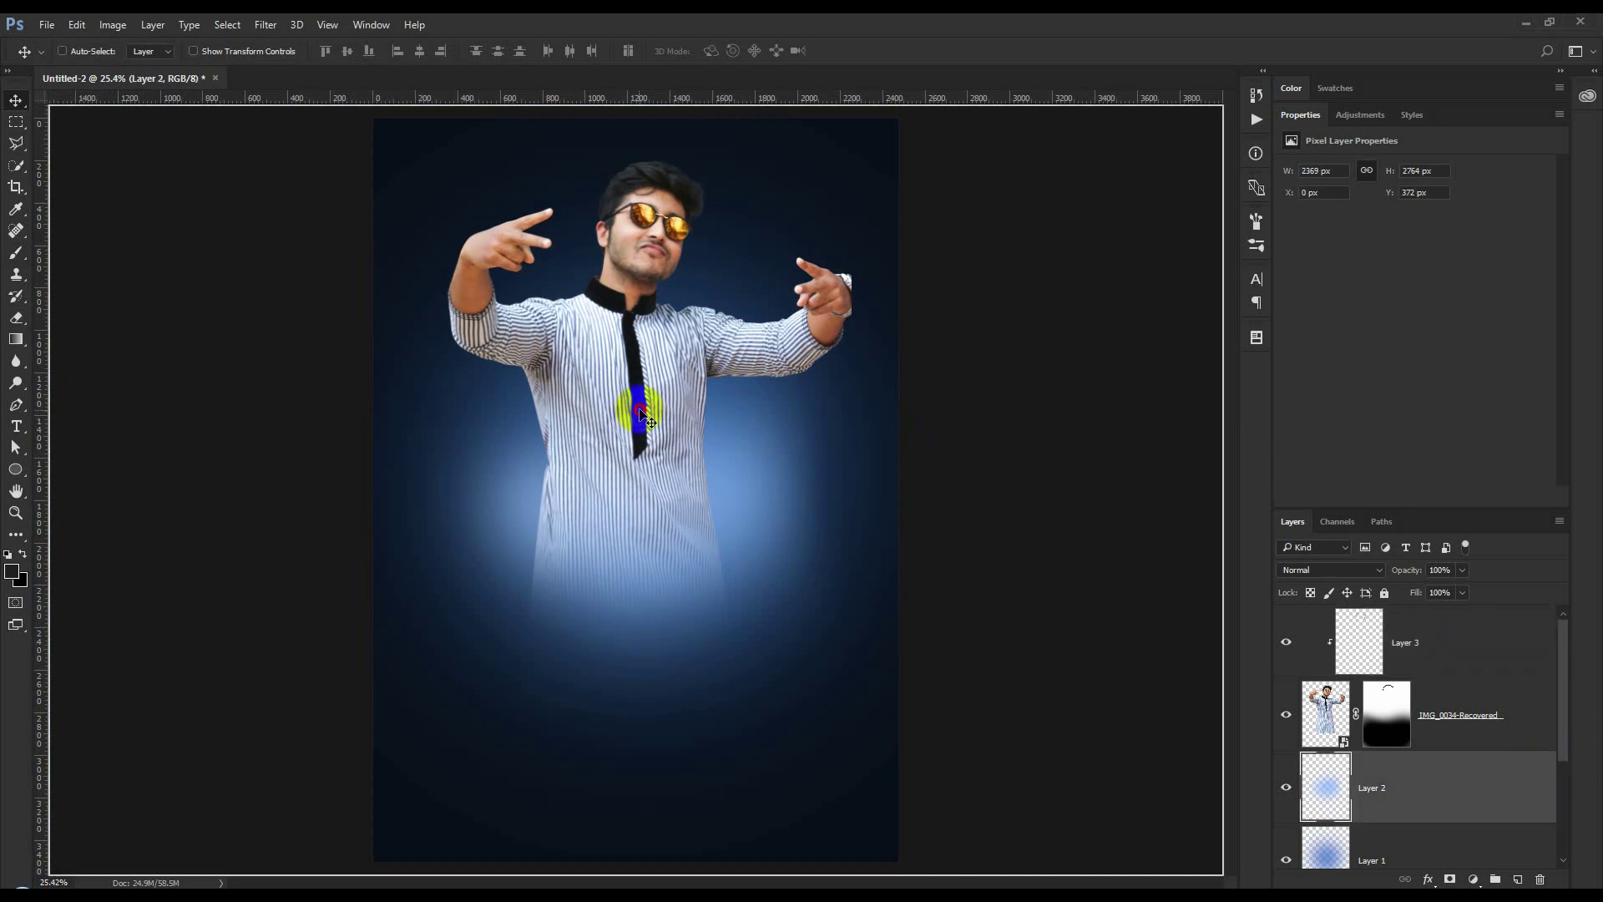
Step: Place fireworks.jpg beside the man's head, scaled down, in Screen blend mode
mouse_move(1595, 758)
mouse_down()
mouse_move(622, 417)
mouse_move(584, 272)
mouse_move(602, 280)
mouse_up()
drag(833, 435, 753, 384)
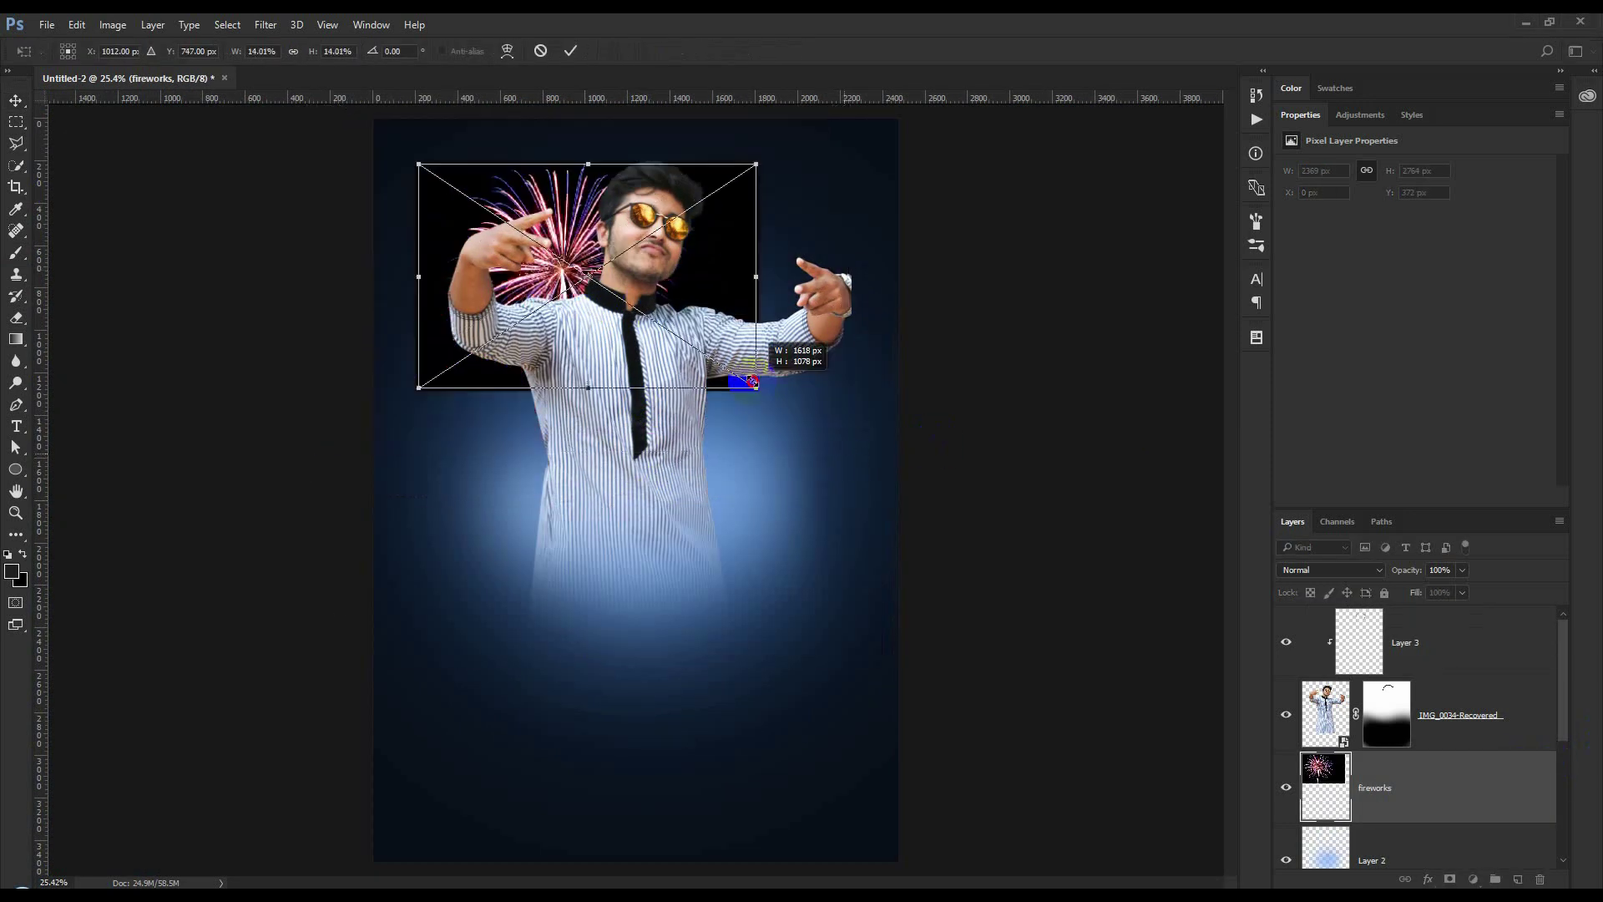
drag(639, 314, 682, 314)
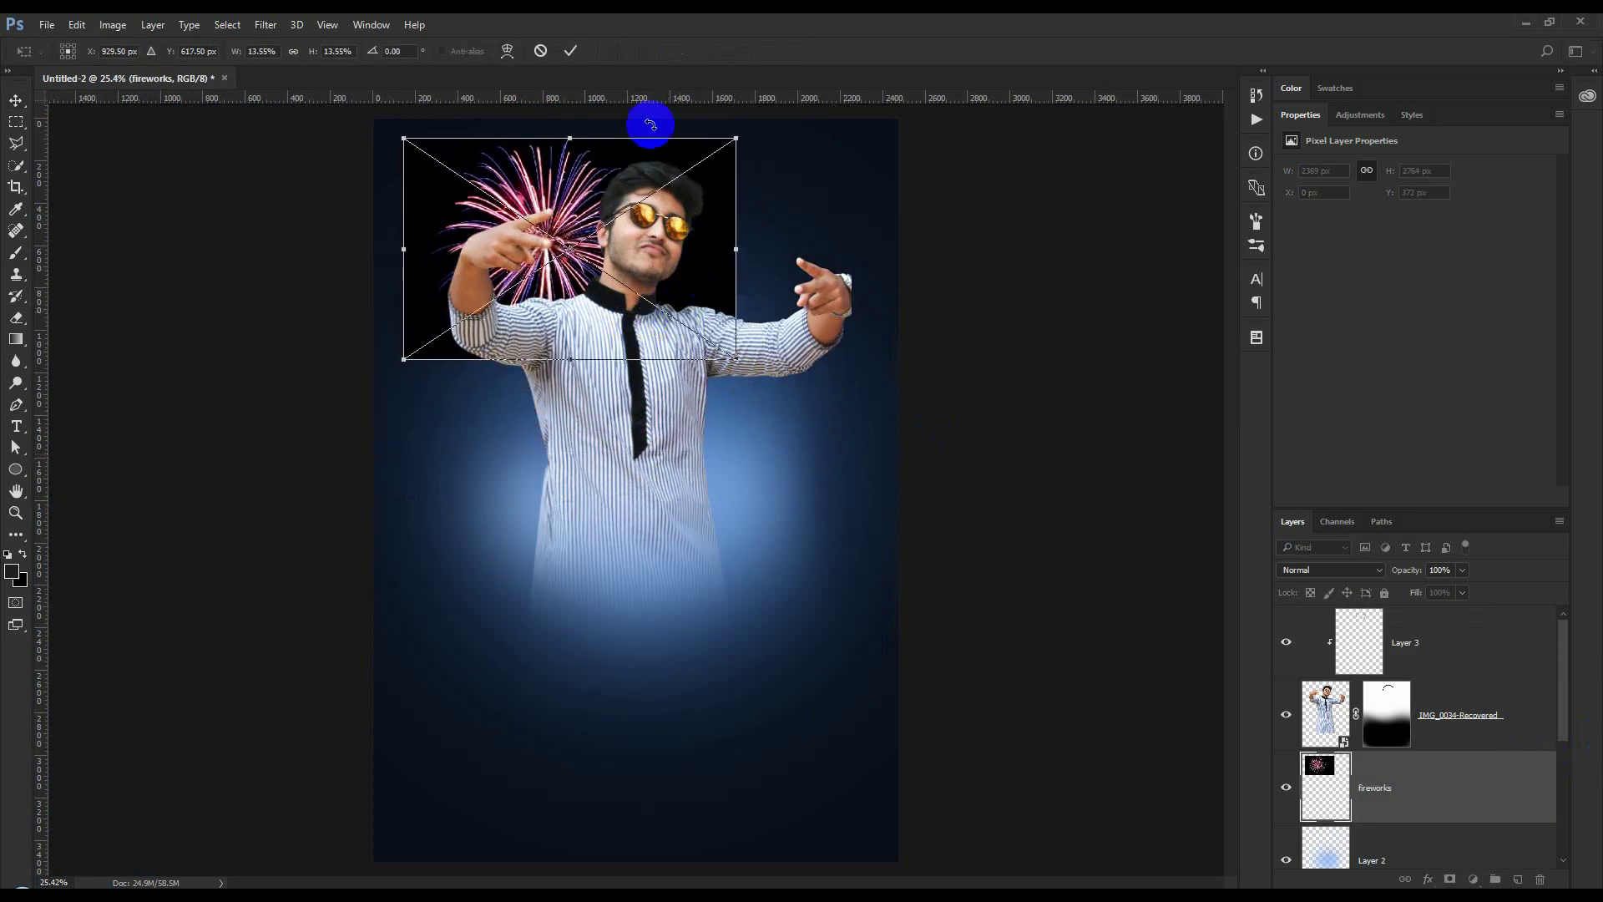
click(1367, 568)
click(1298, 685)
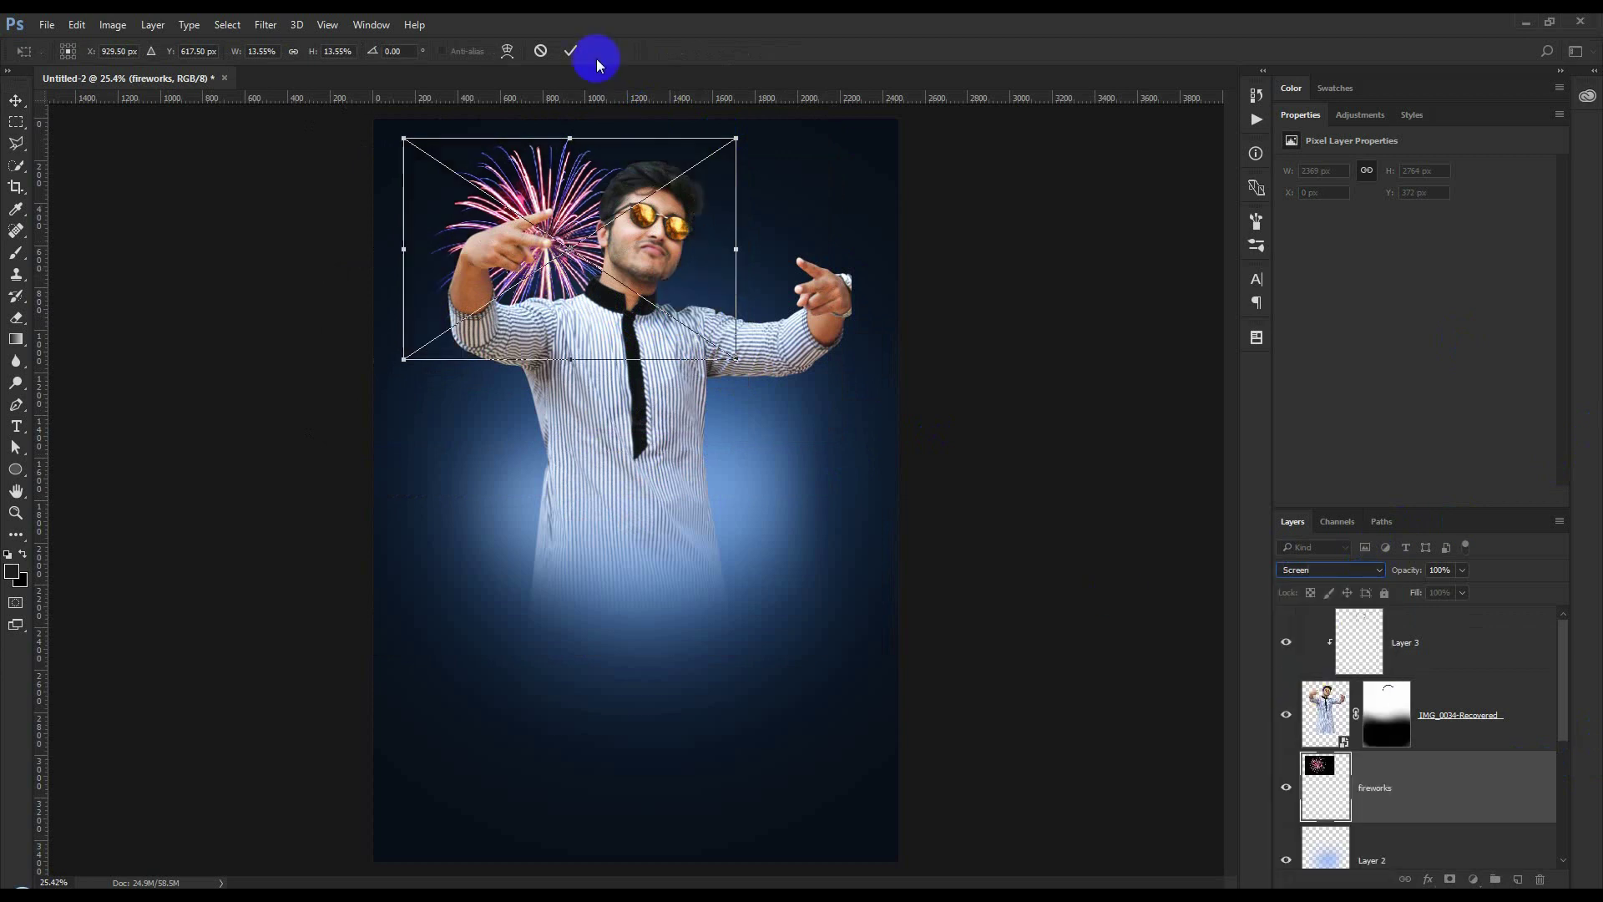
click(570, 51)
Step: Add a tilted, slightly enlarged fireworks copy lower left and nudge the original into place
mouse_move(592, 289)
mouse_down()
mouse_move(542, 298)
mouse_move(530, 323)
mouse_up()
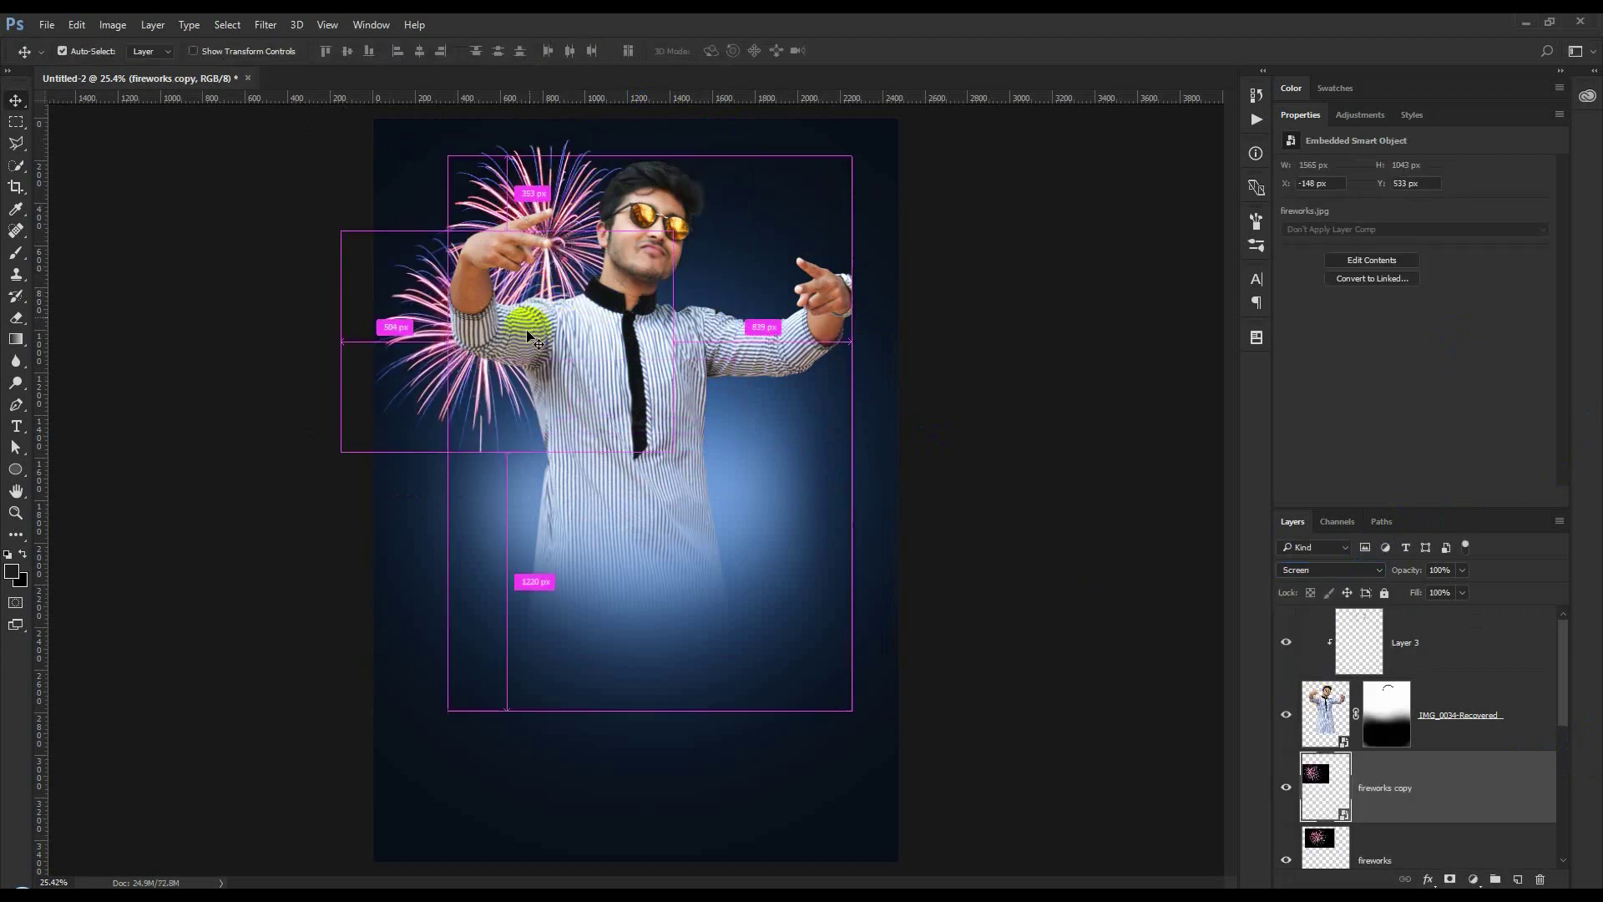
key(ctrl+t)
mouse_move(710, 243)
mouse_down()
mouse_move(678, 364)
mouse_move(535, 288)
mouse_move(500, 305)
mouse_up()
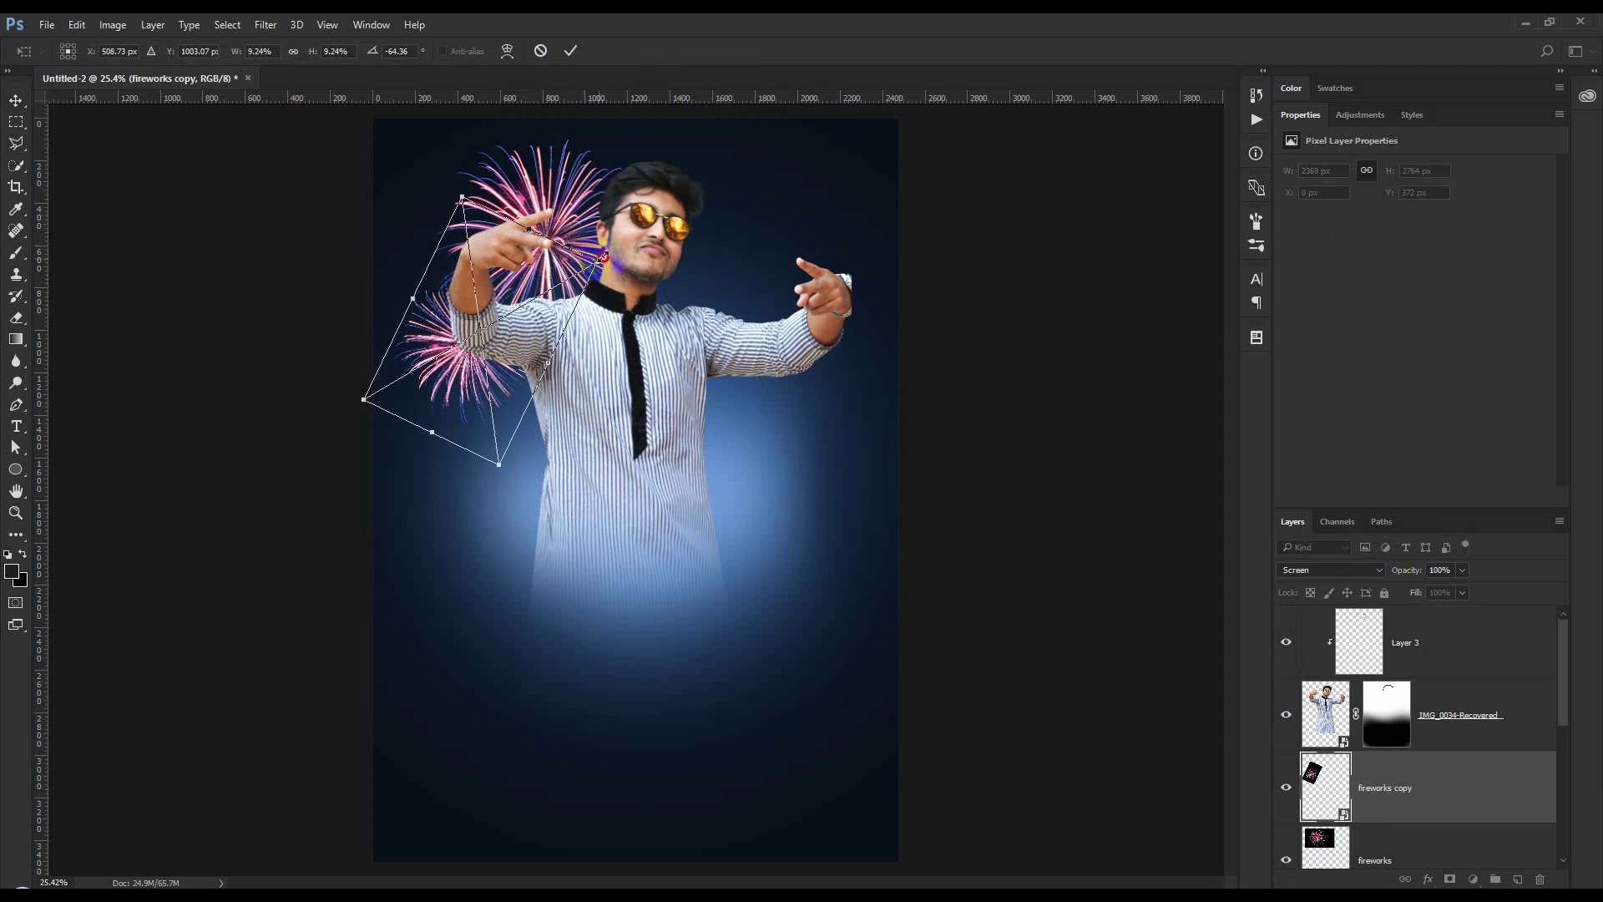
drag(596, 264, 632, 255)
drag(549, 313, 541, 311)
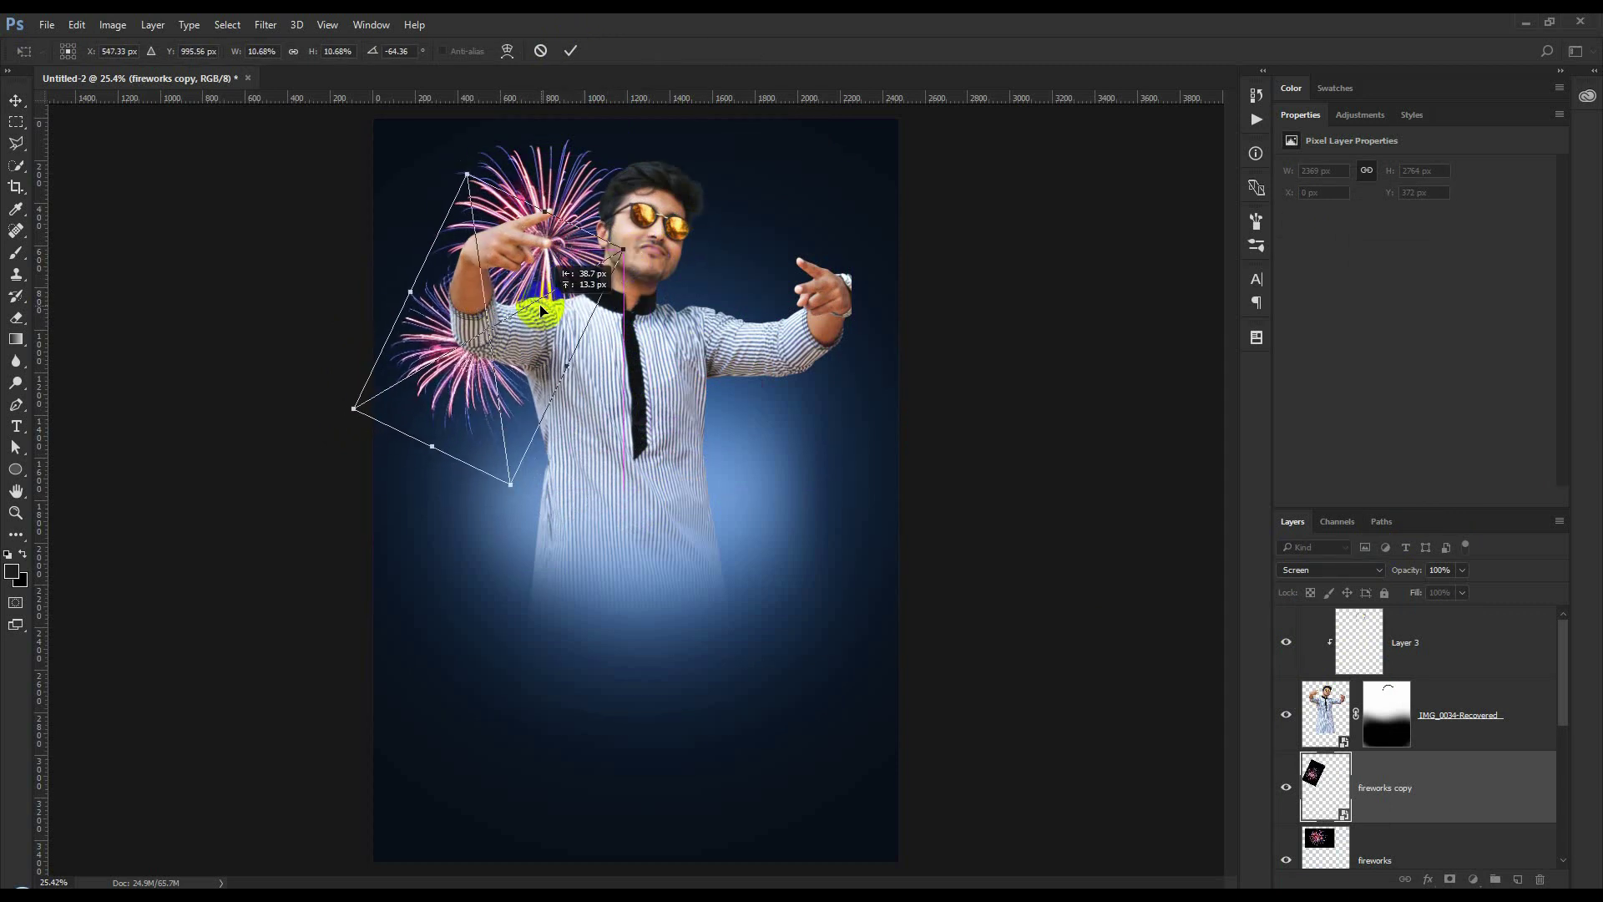
key(Return)
click(1437, 844)
drag(770, 448, 780, 443)
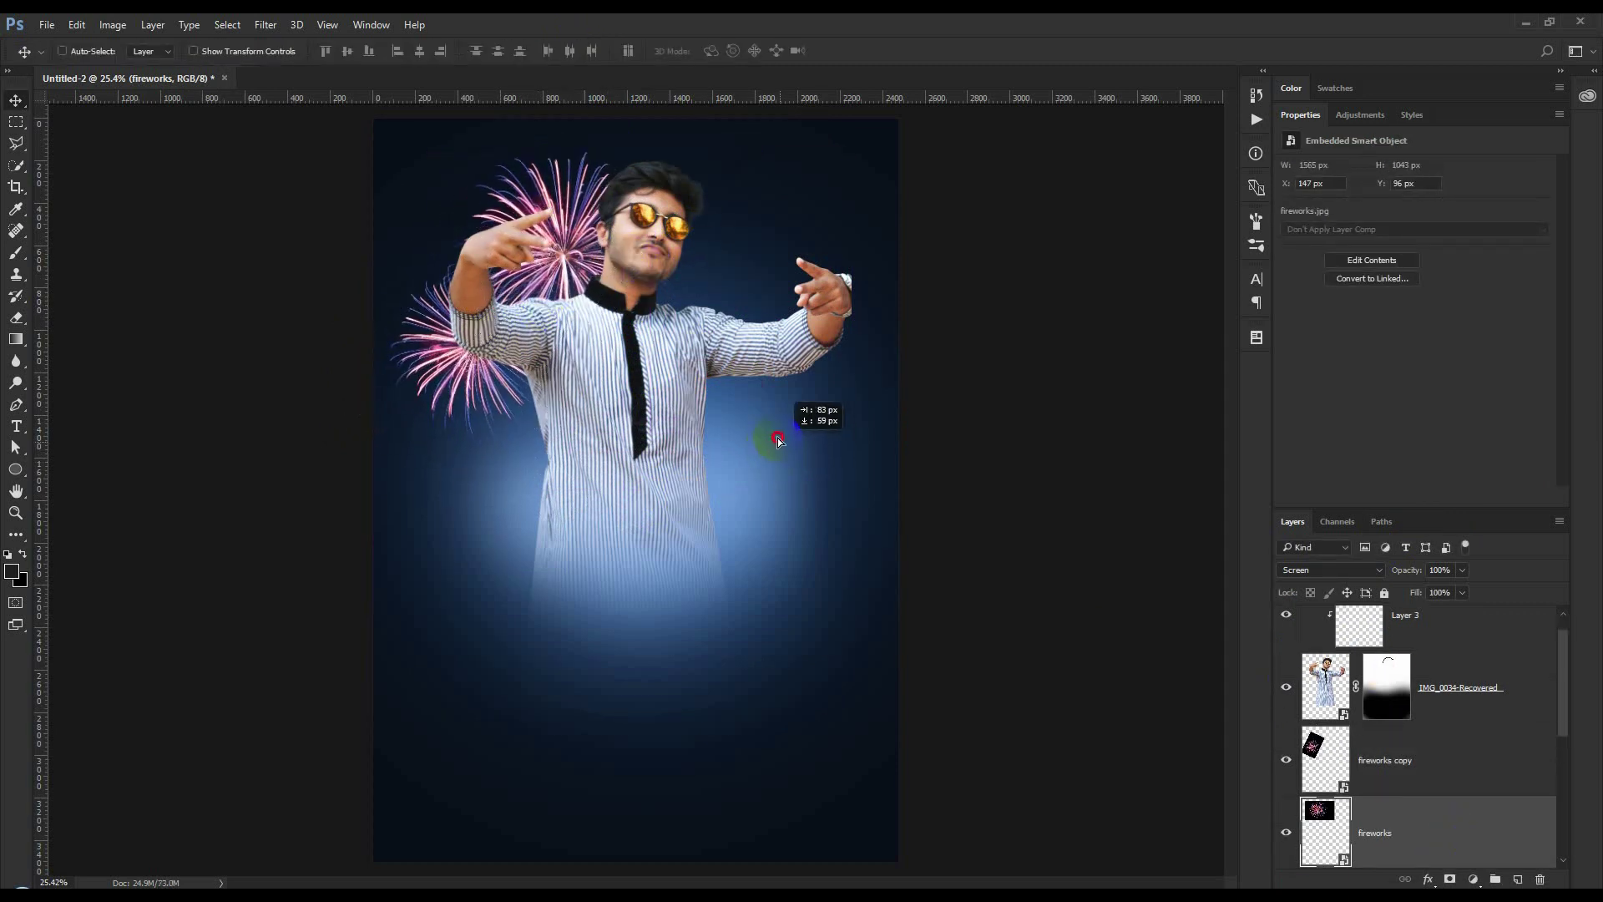
scroll(777, 443, down, 2)
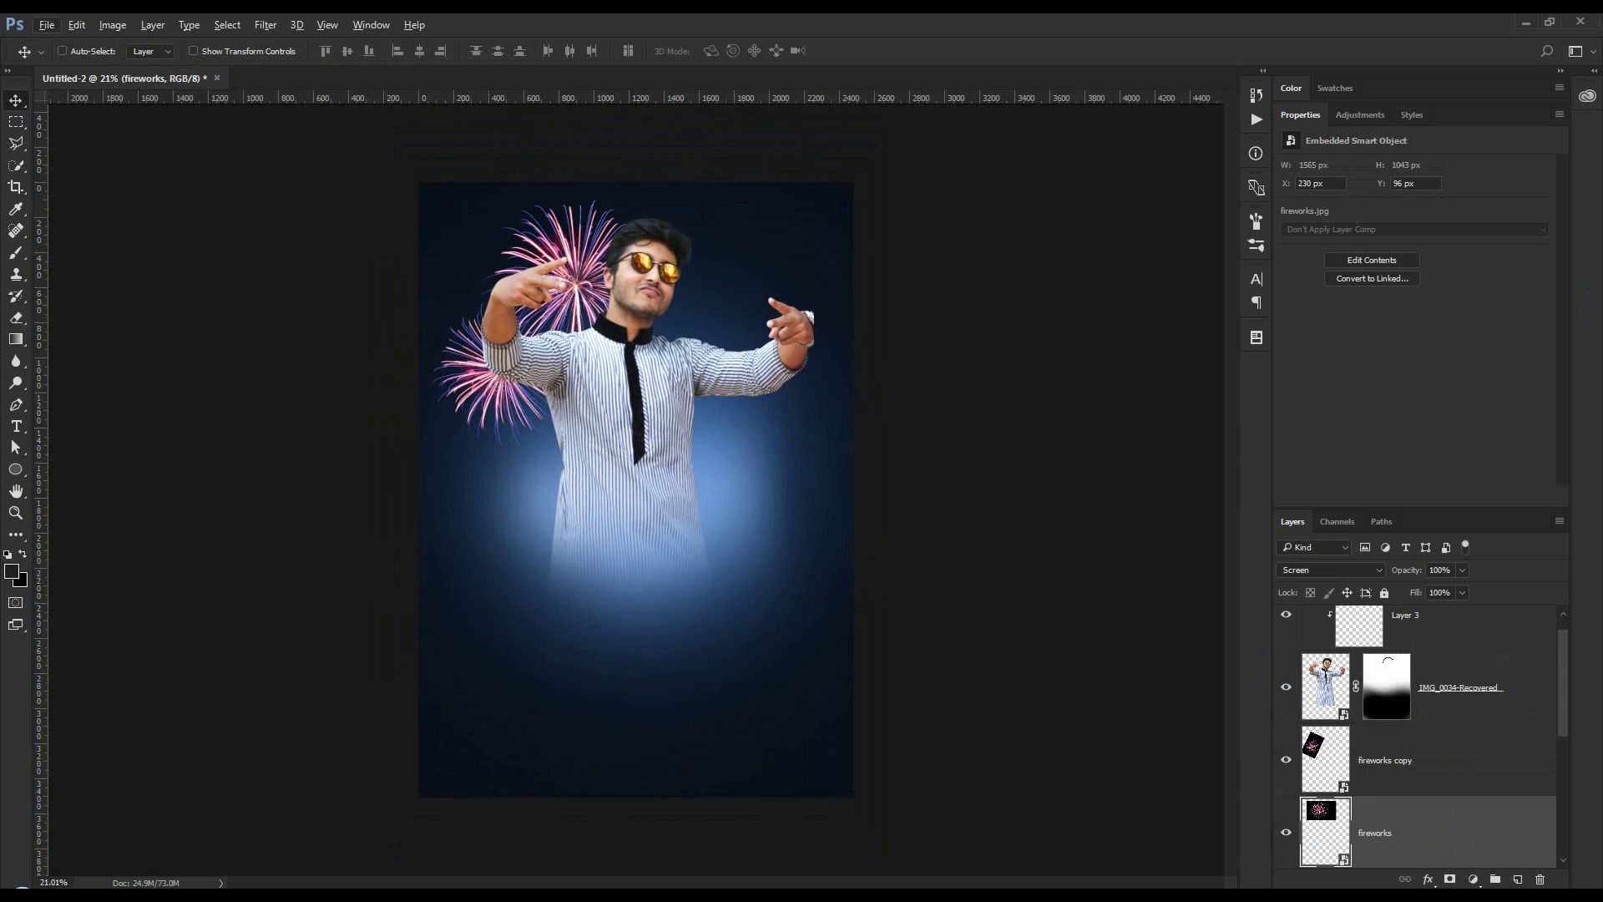
Step: Place the white fireworks photo right of the man's head in Screen mode
mouse_move(745, 433)
mouse_down()
mouse_move(837, 258)
mouse_move(792, 244)
mouse_up()
click(1374, 572)
click(1307, 680)
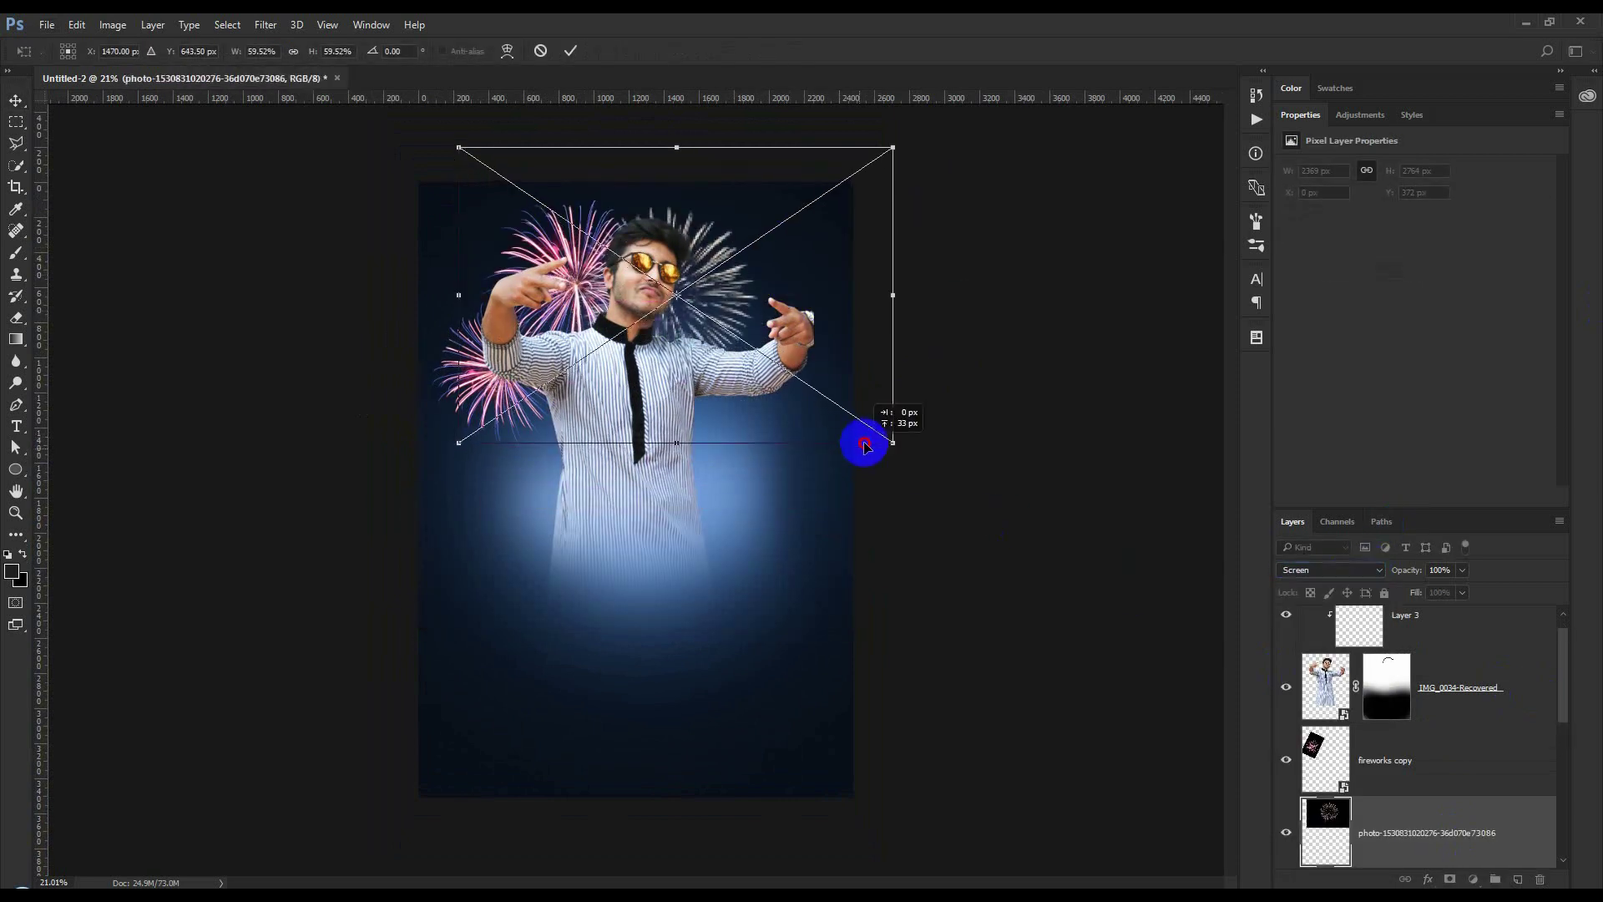
mouse_move(860, 435)
mouse_down()
mouse_move(961, 457)
mouse_move(833, 410)
mouse_up()
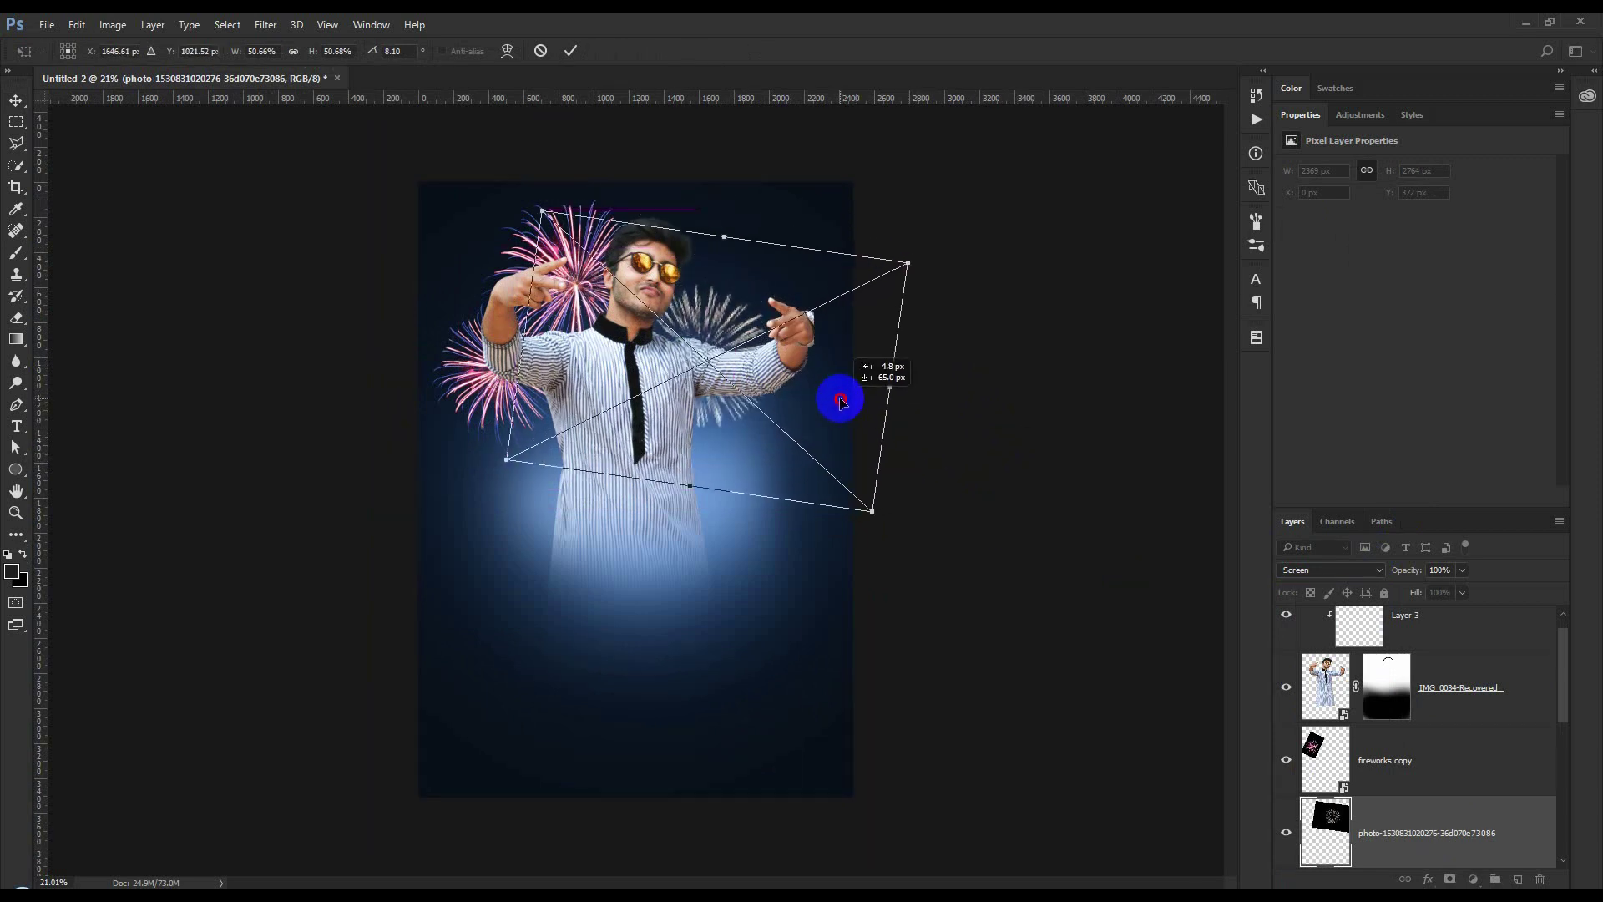
click(570, 51)
Step: Add a rotated copy of the white fireworks and nudge it into place
mouse_move(793, 300)
mouse_down()
mouse_move(834, 229)
mouse_move(900, 260)
mouse_move(808, 282)
mouse_move(822, 288)
mouse_up()
key(ctrl+t)
double_click(833, 286)
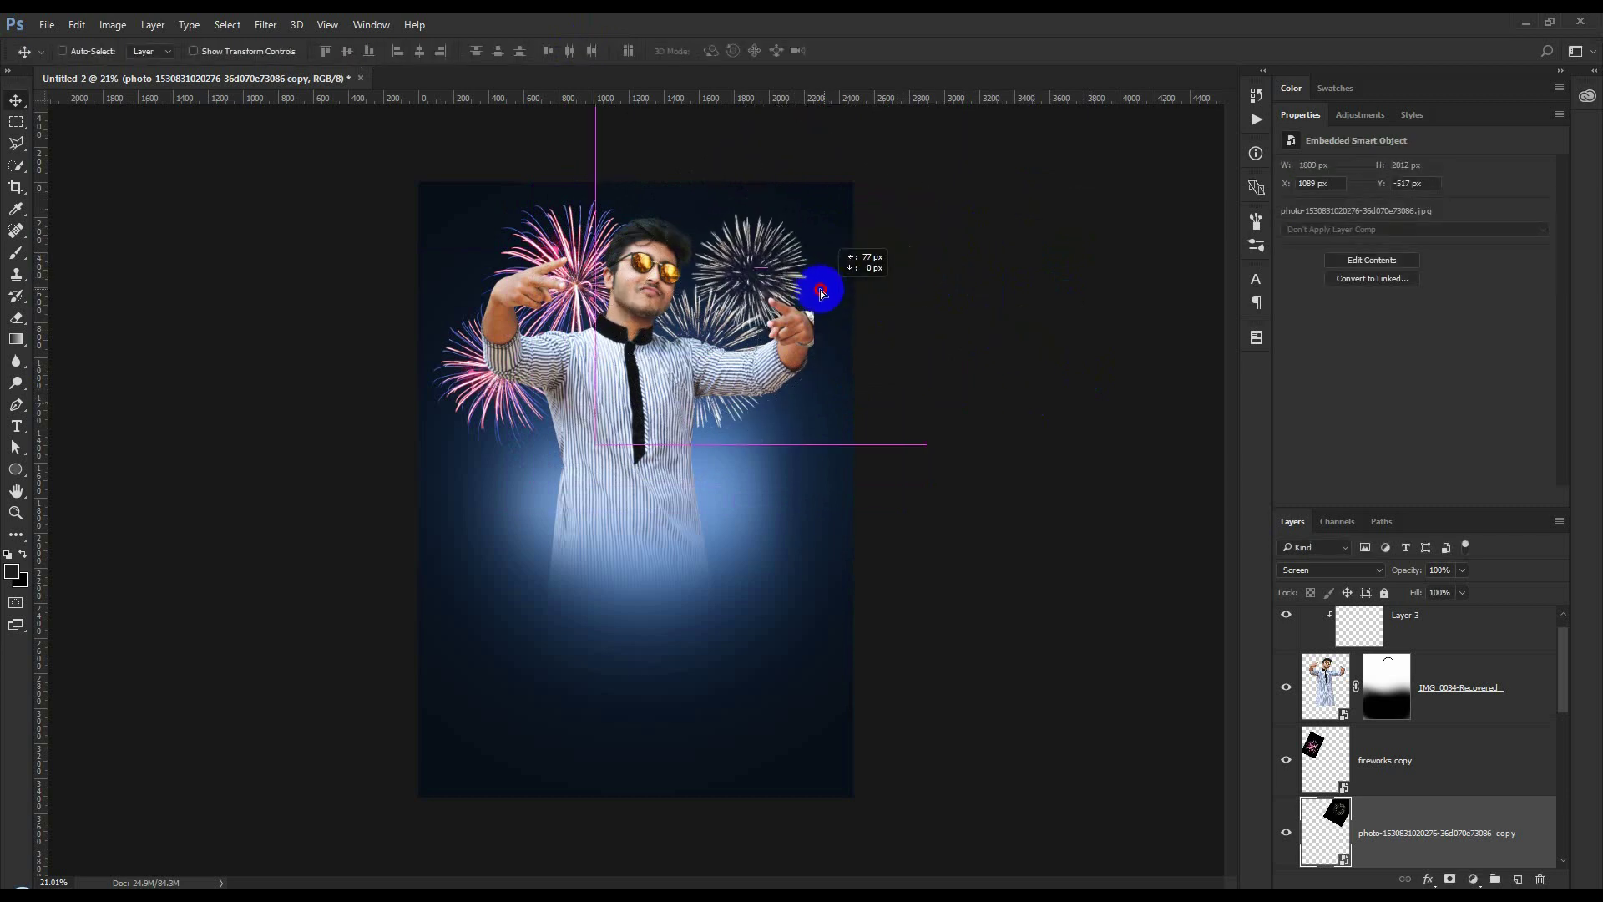
scroll(1413, 833, down, 1)
click(1413, 833)
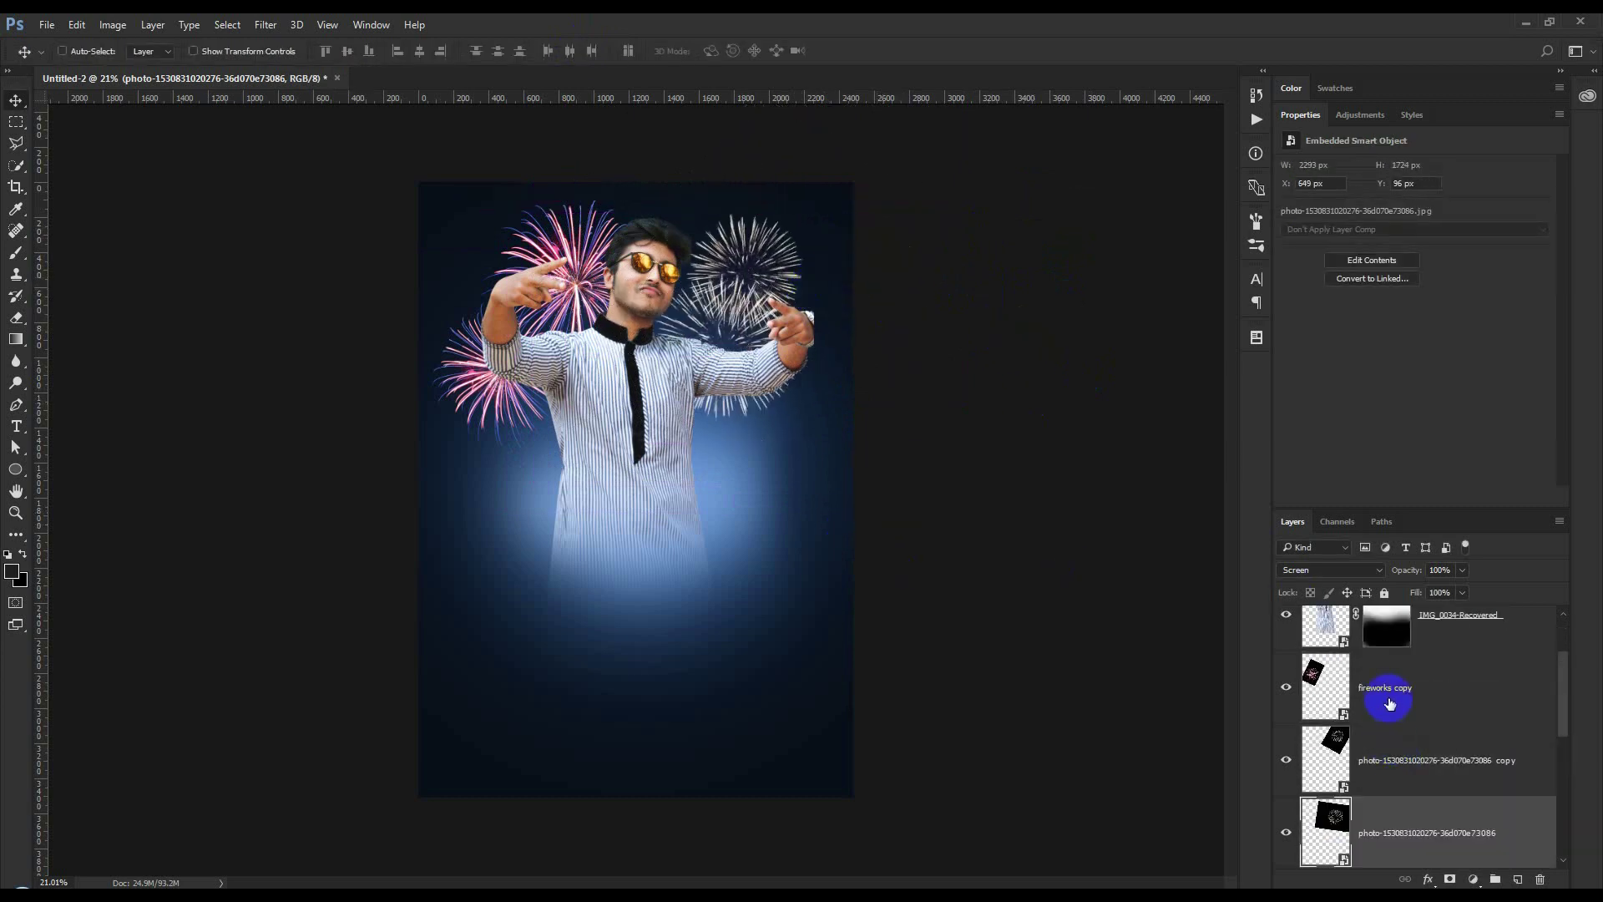
click(1389, 688)
drag(879, 471, 878, 478)
Step: Fit the flyer in view and shift the pink fireworks 29 px left
key(ctrl+0)
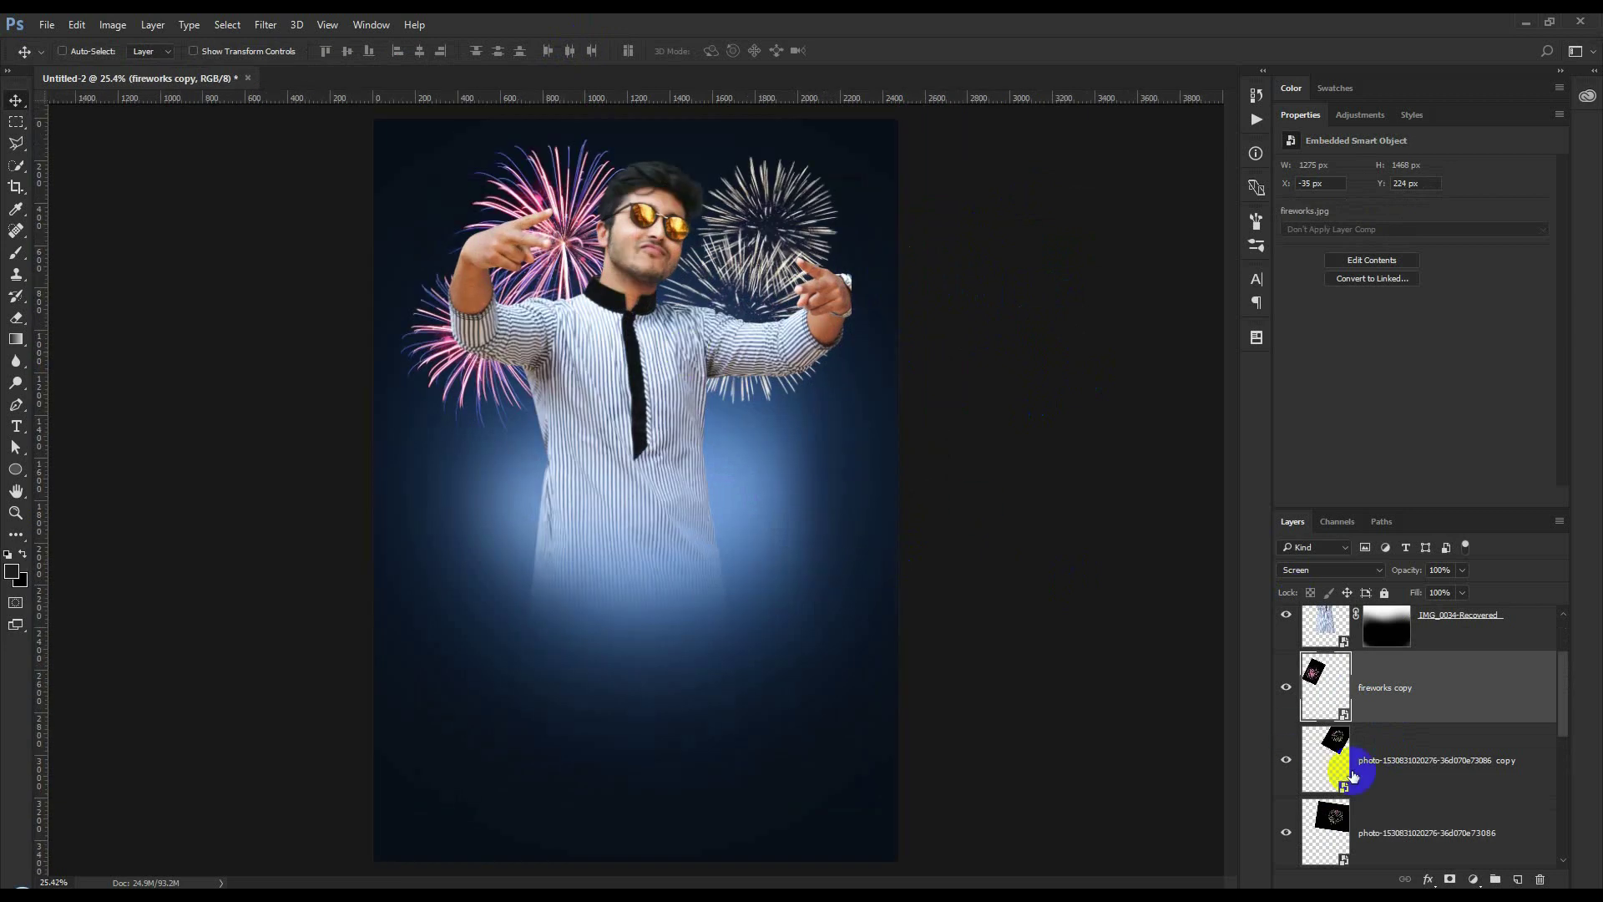
scroll(1317, 762, down, 1)
click(1369, 764)
mouse_move(547, 406)
mouse_down()
mouse_move(595, 439)
mouse_move(1550, 715)
mouse_up()
Step: Tilt and enlarge the palm tree, moving its layer beneath the man's photo
key(ctrl+t)
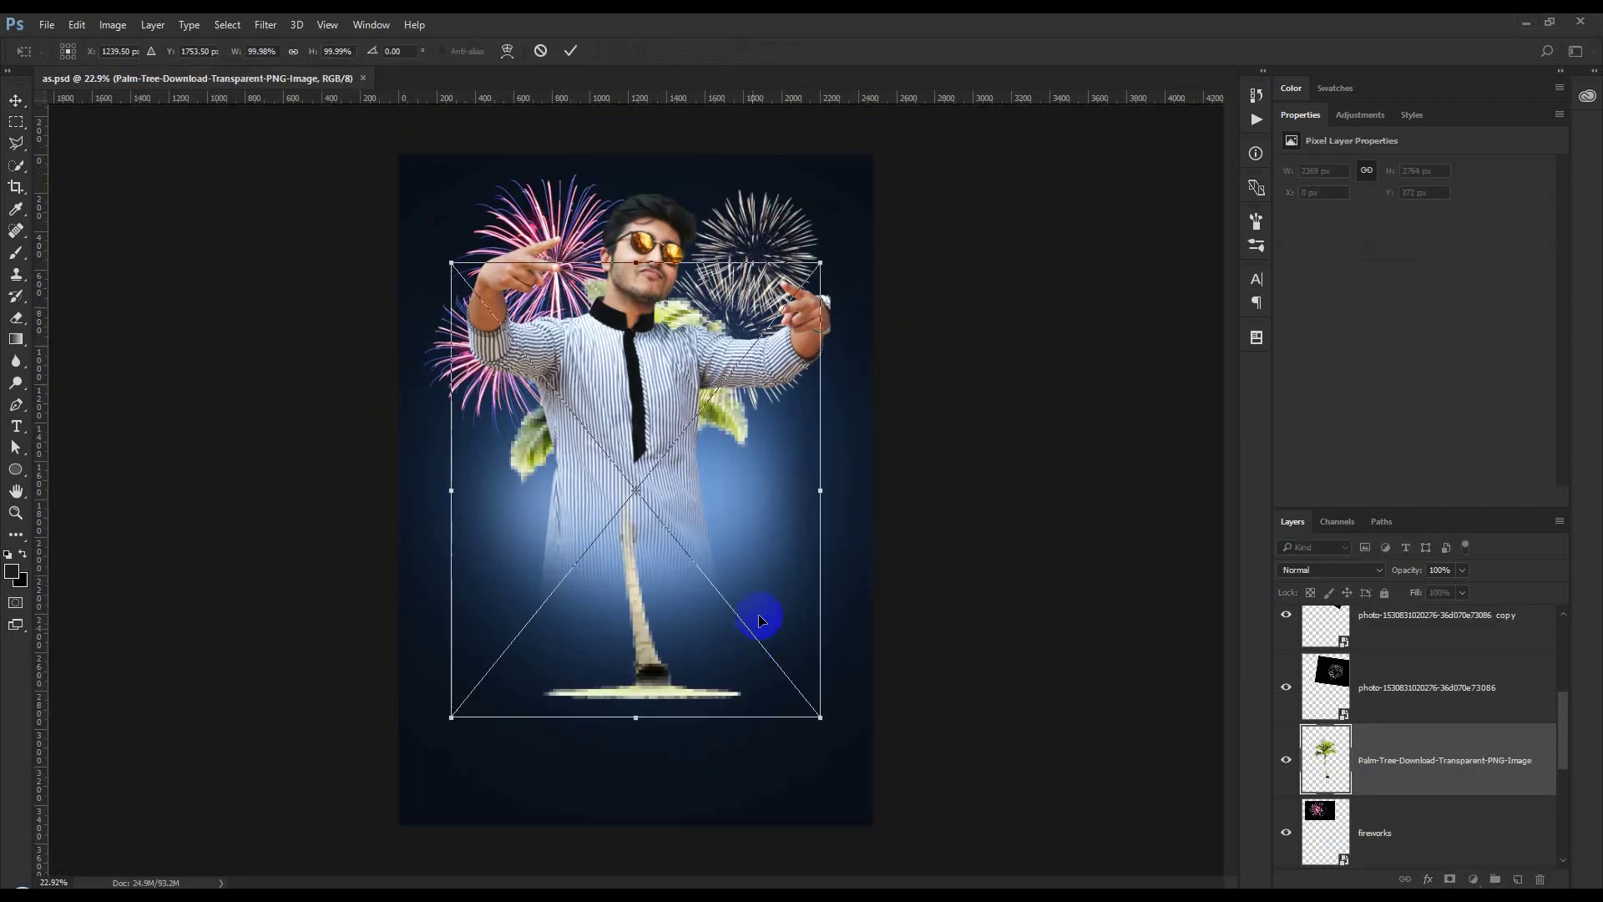
mouse_move(831, 701)
mouse_down()
mouse_move(898, 612)
mouse_move(626, 476)
mouse_up()
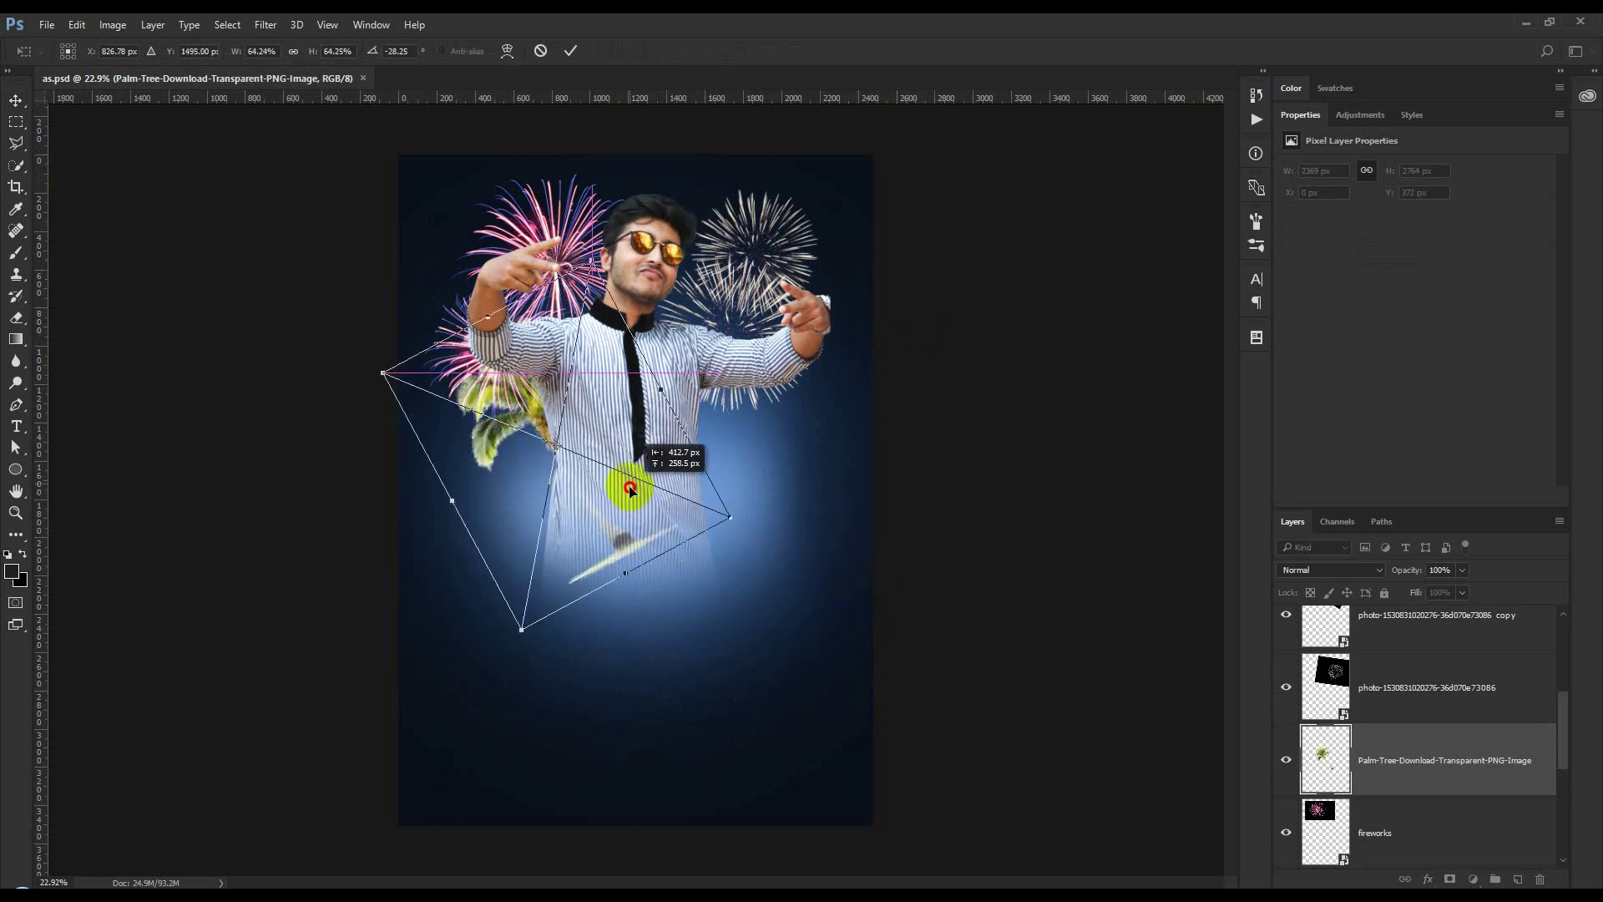
click(571, 51)
drag(1393, 763, 1330, 783)
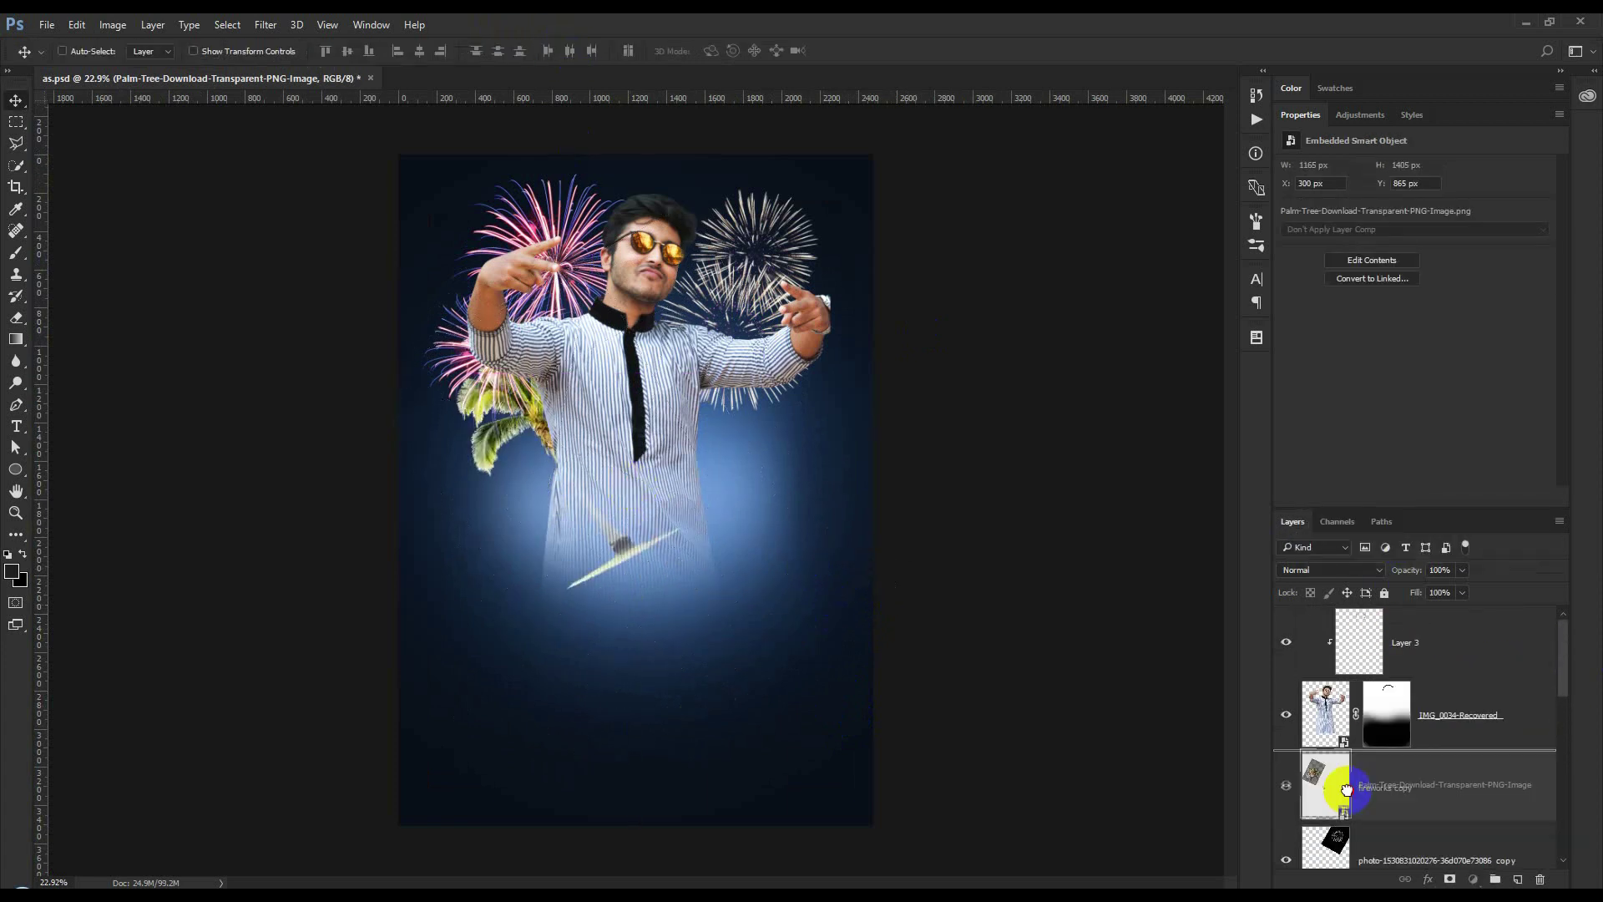
mouse_move(663, 512)
mouse_down()
mouse_move(681, 515)
mouse_move(679, 484)
mouse_up()
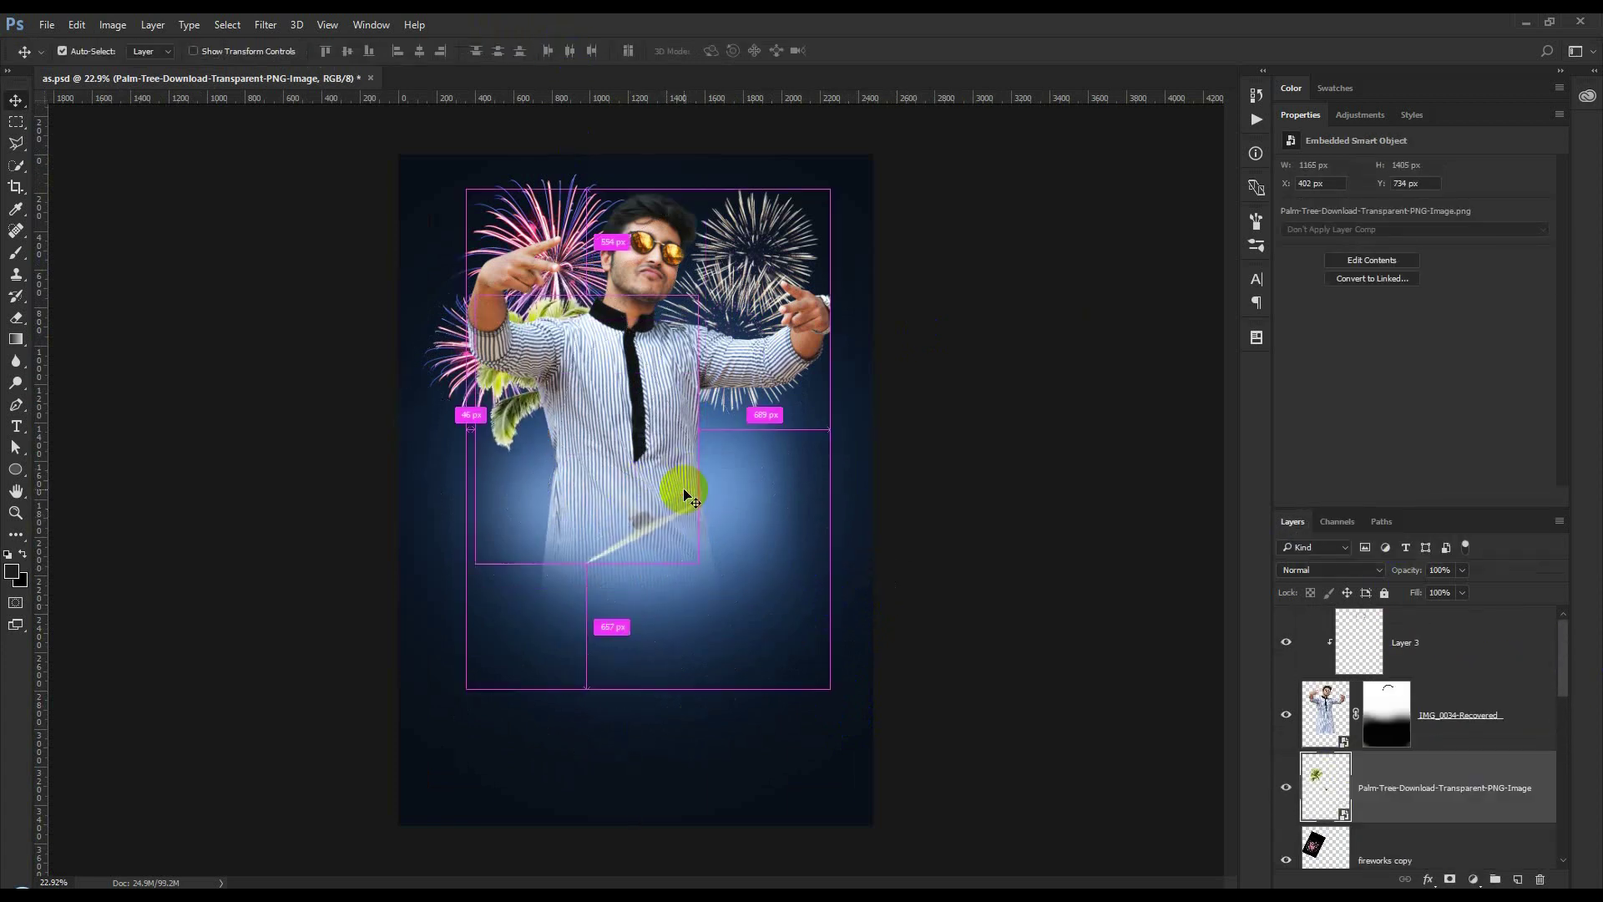
key(ctrl+t)
mouse_move(727, 534)
mouse_down()
mouse_move(806, 539)
mouse_move(698, 526)
mouse_up()
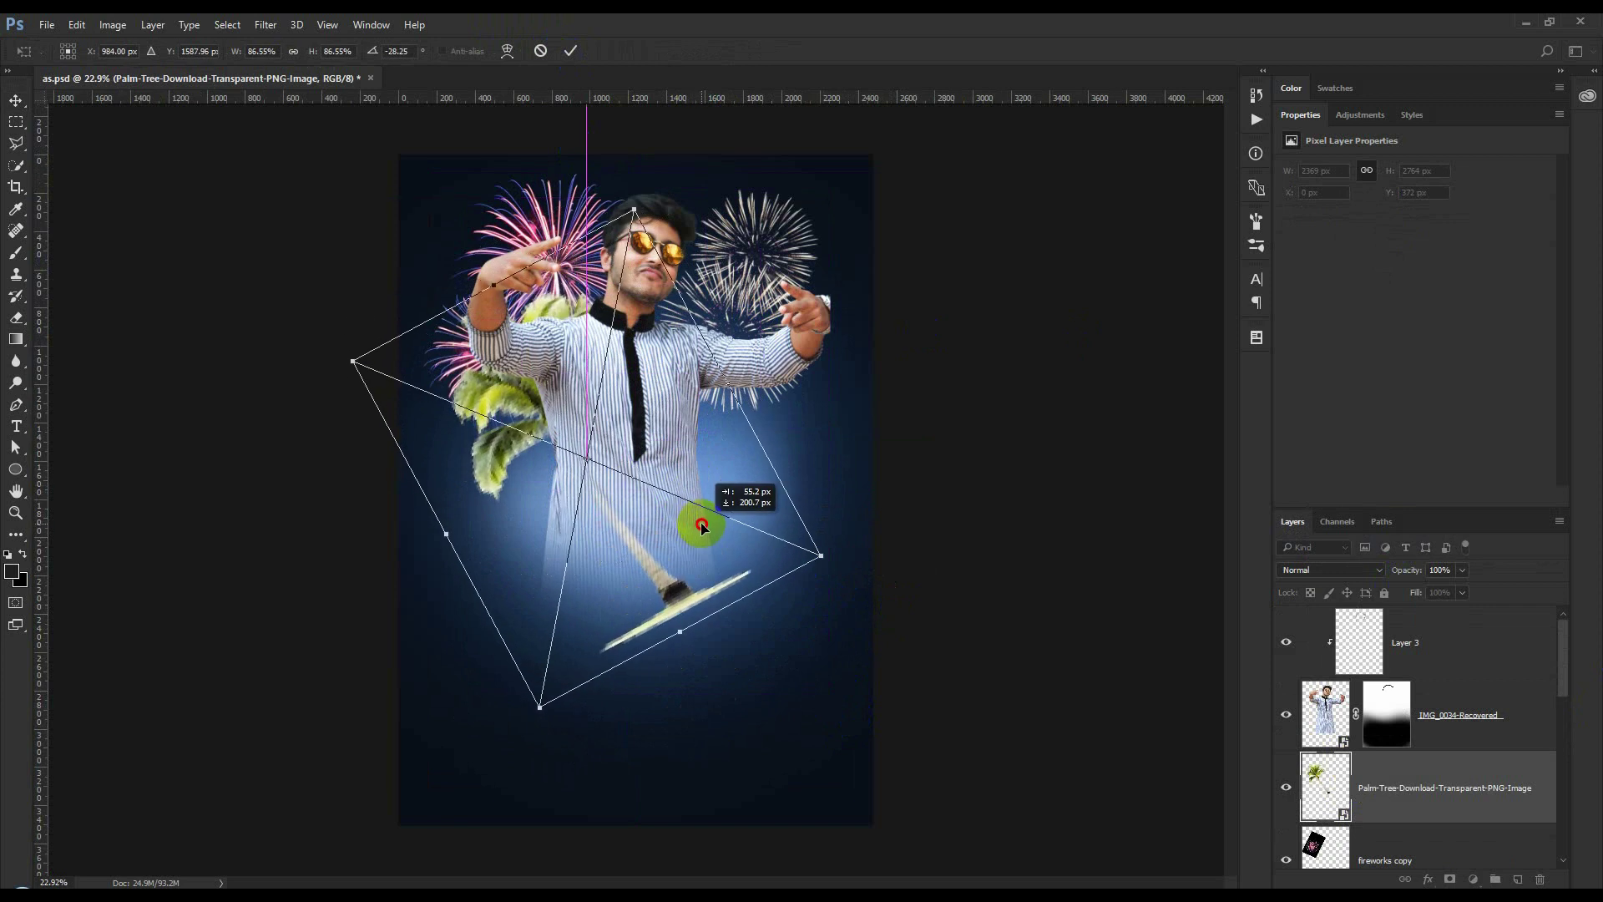
key(Return)
Step: Mask away the lower palm trunk with a 338 px brush at 100% opacity
click(1449, 879)
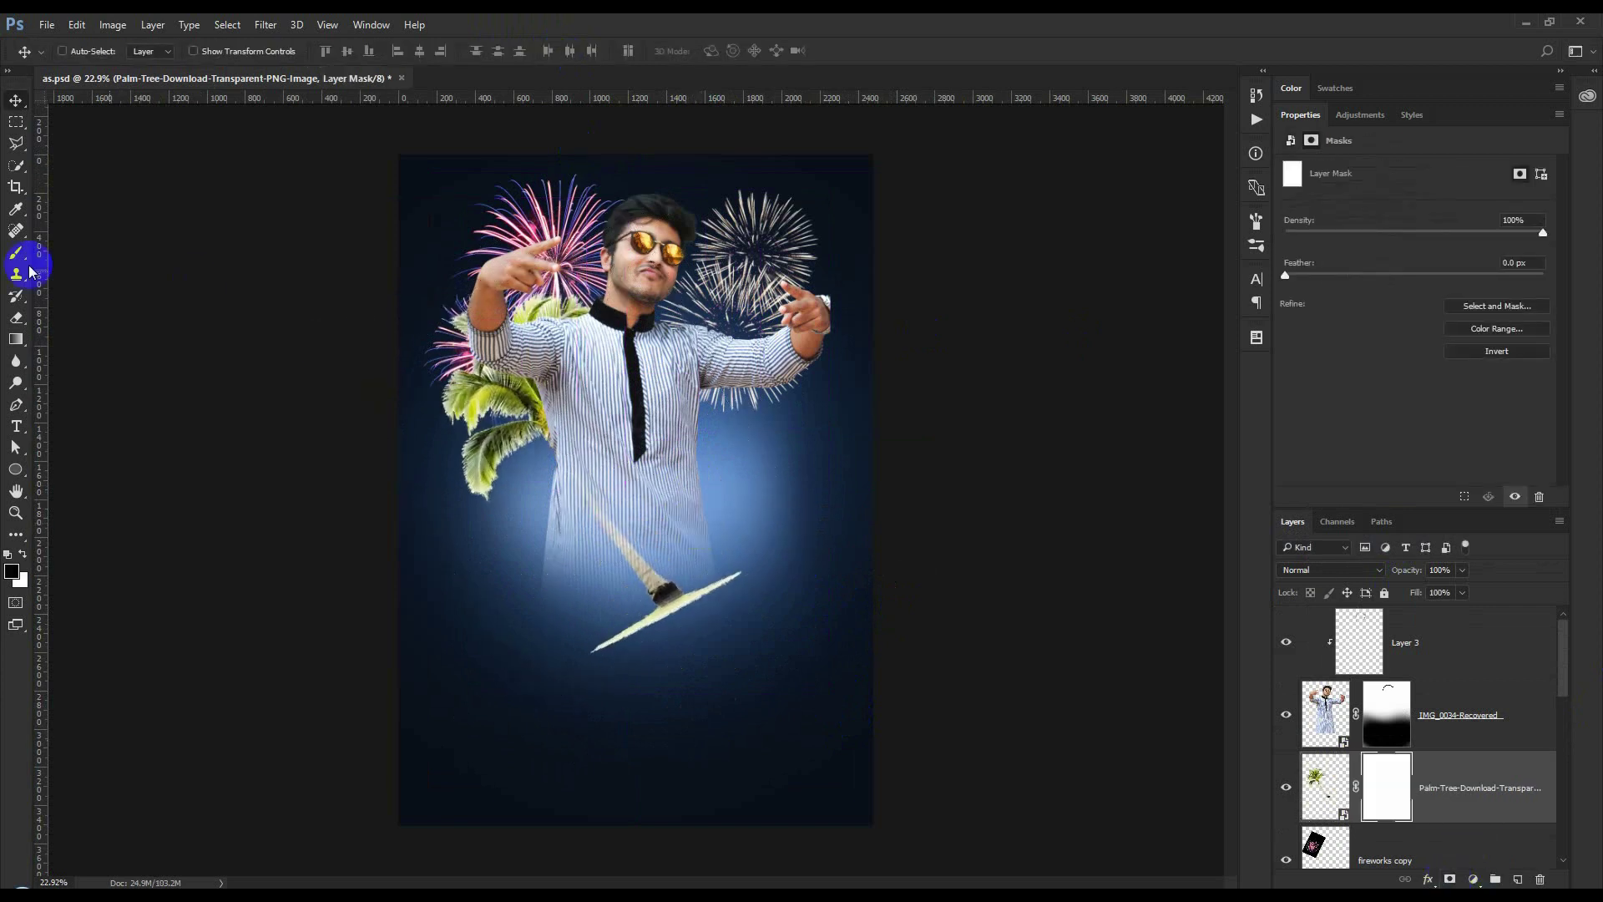
click(15, 253)
right_click(786, 499)
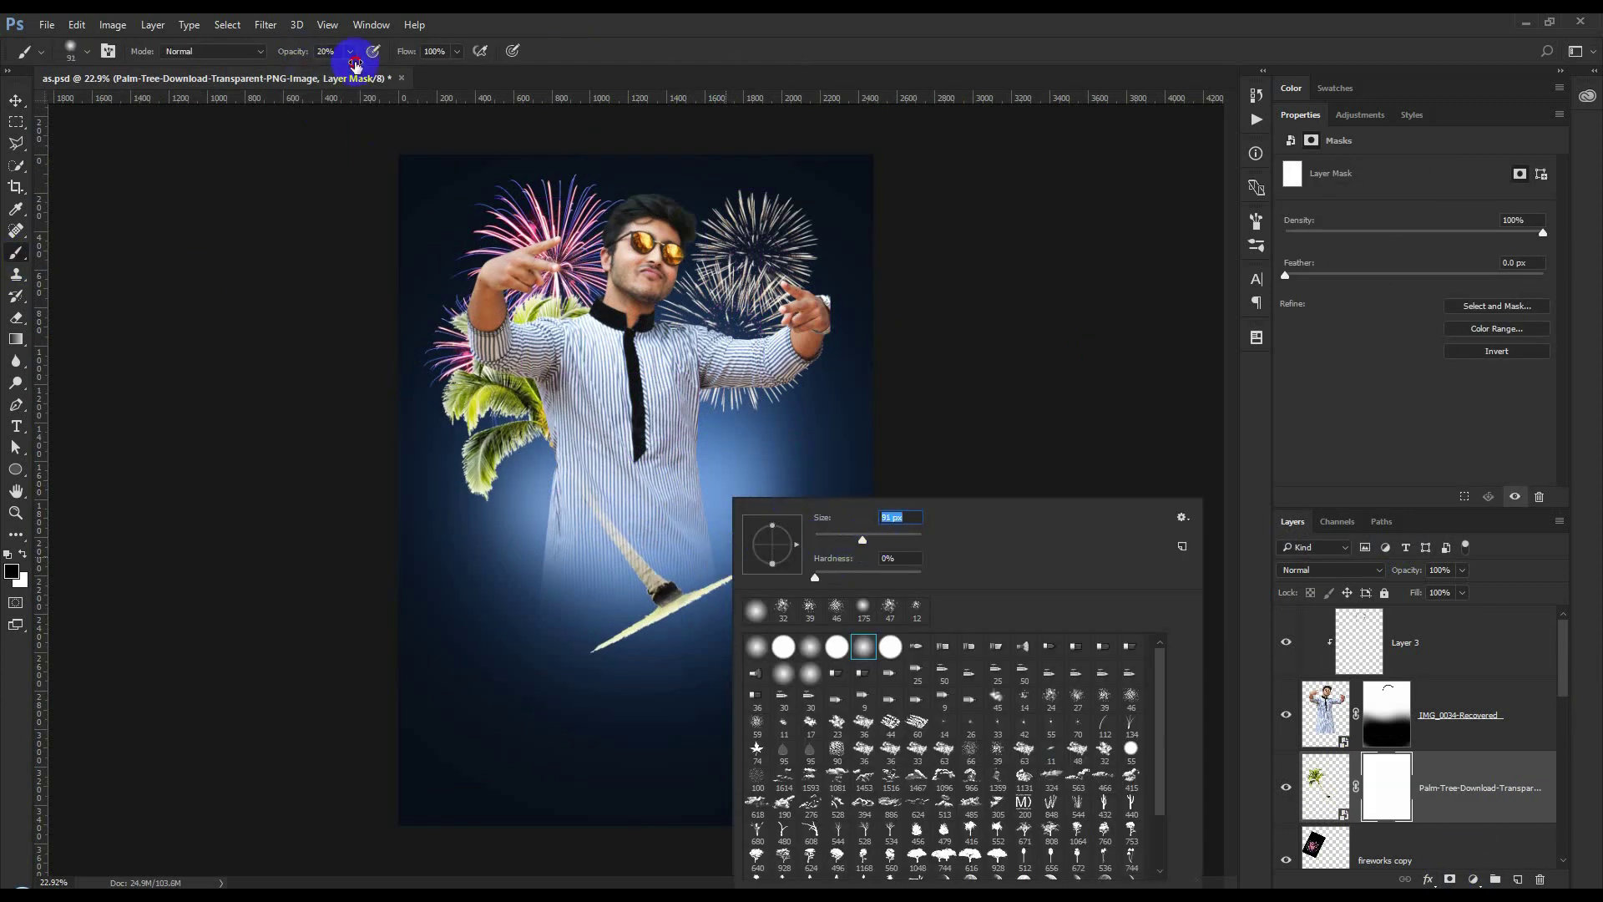
drag(355, 64, 434, 67)
right_click(790, 433)
drag(869, 464, 915, 476)
drag(728, 561, 619, 640)
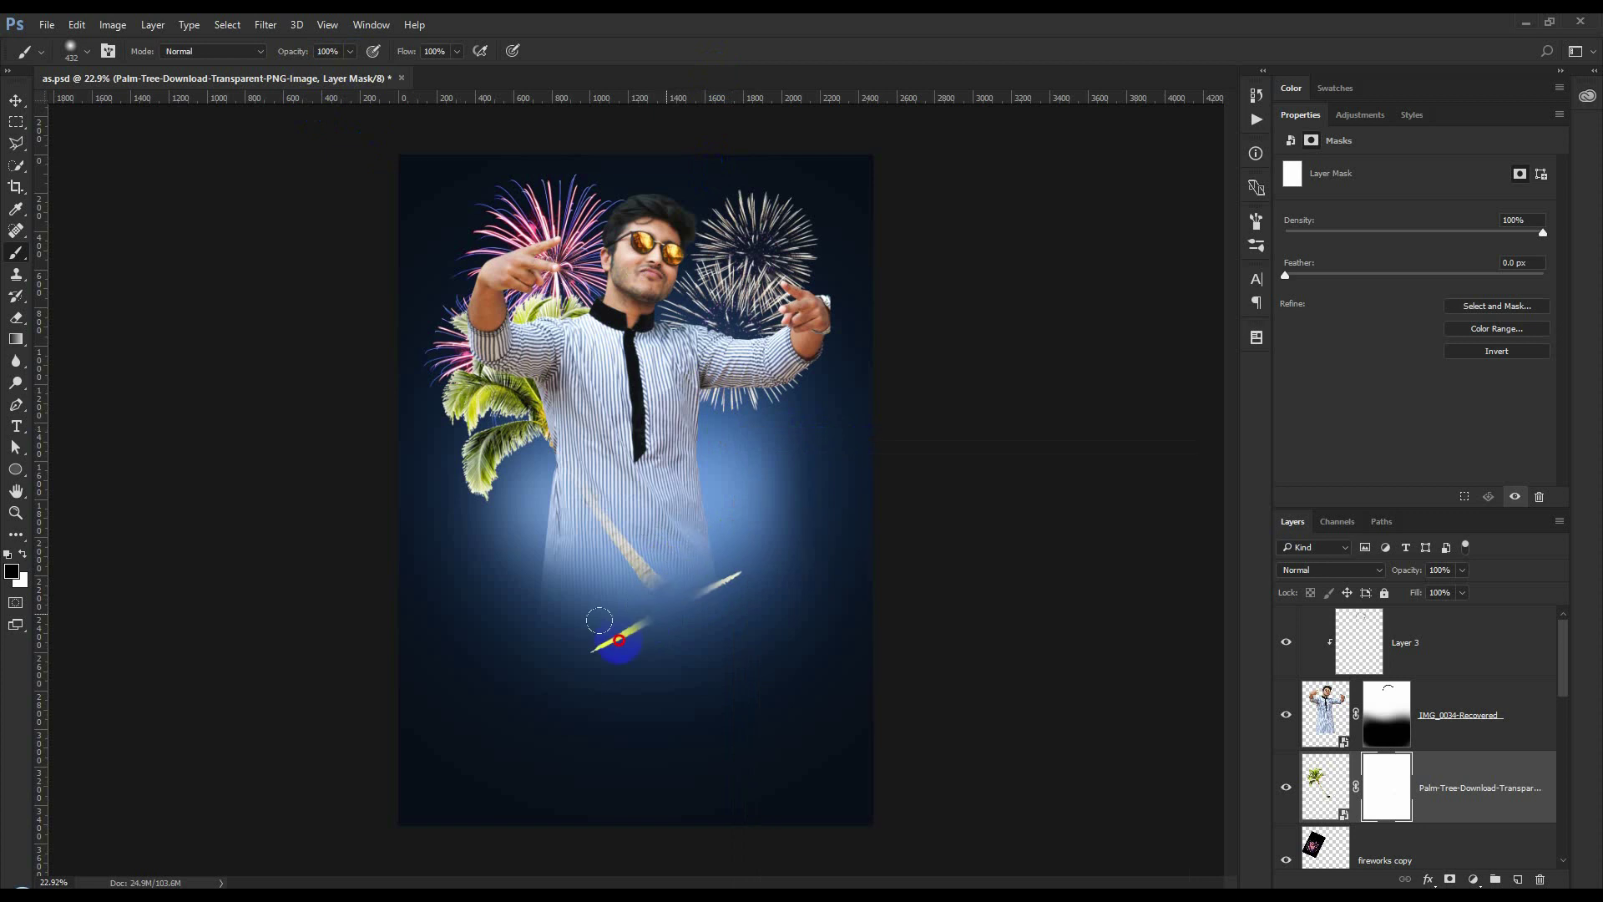
Step: Place a horizontally flipped palm-tree copy on the man's right
click(16, 101)
drag(501, 400, 685, 436)
key(ctrl+t)
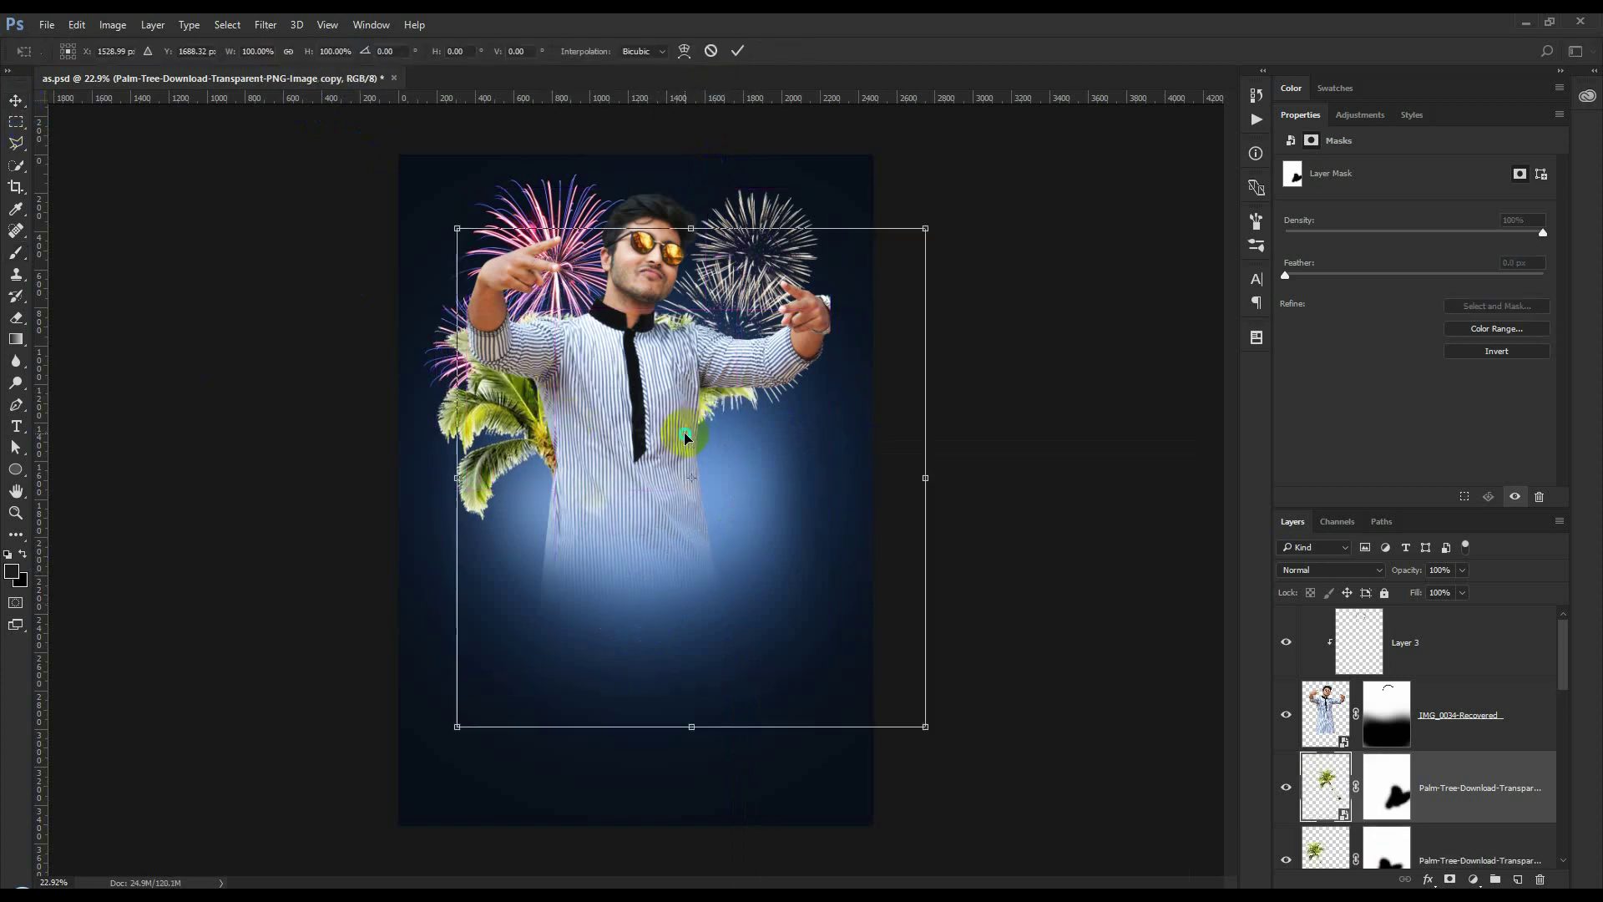
right_click(685, 436)
click(755, 698)
drag(715, 537, 700, 532)
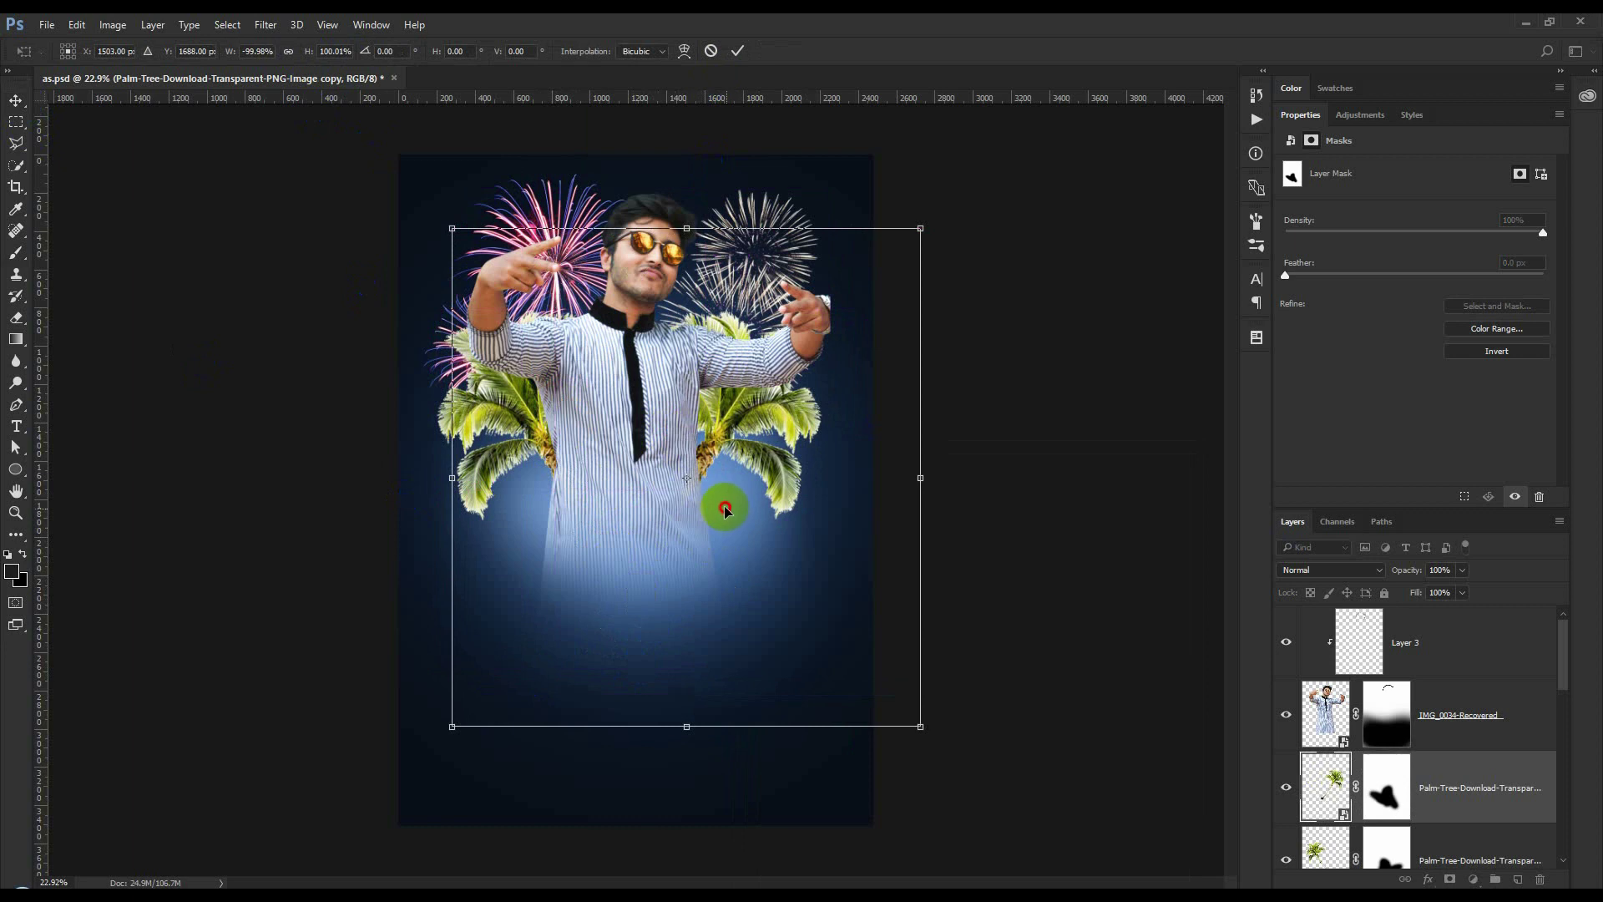
click(738, 51)
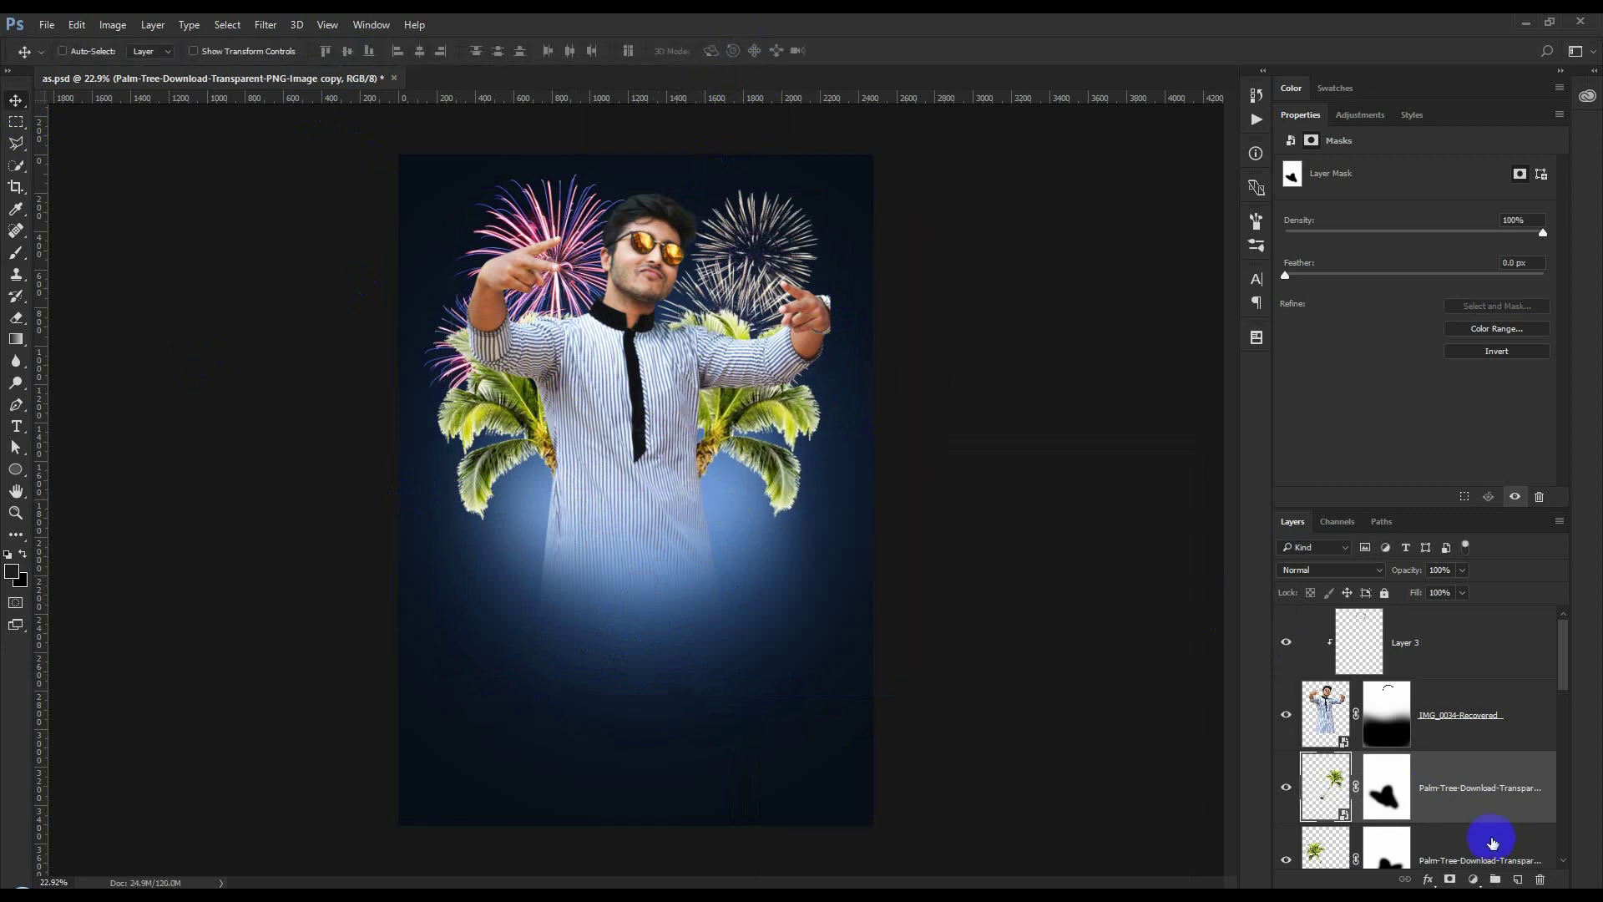
Step: Select both palm-tree layers and move them down slightly
ctrl+click(1492, 843)
drag(1003, 623, 966, 627)
scroll(866, 598, down, 3)
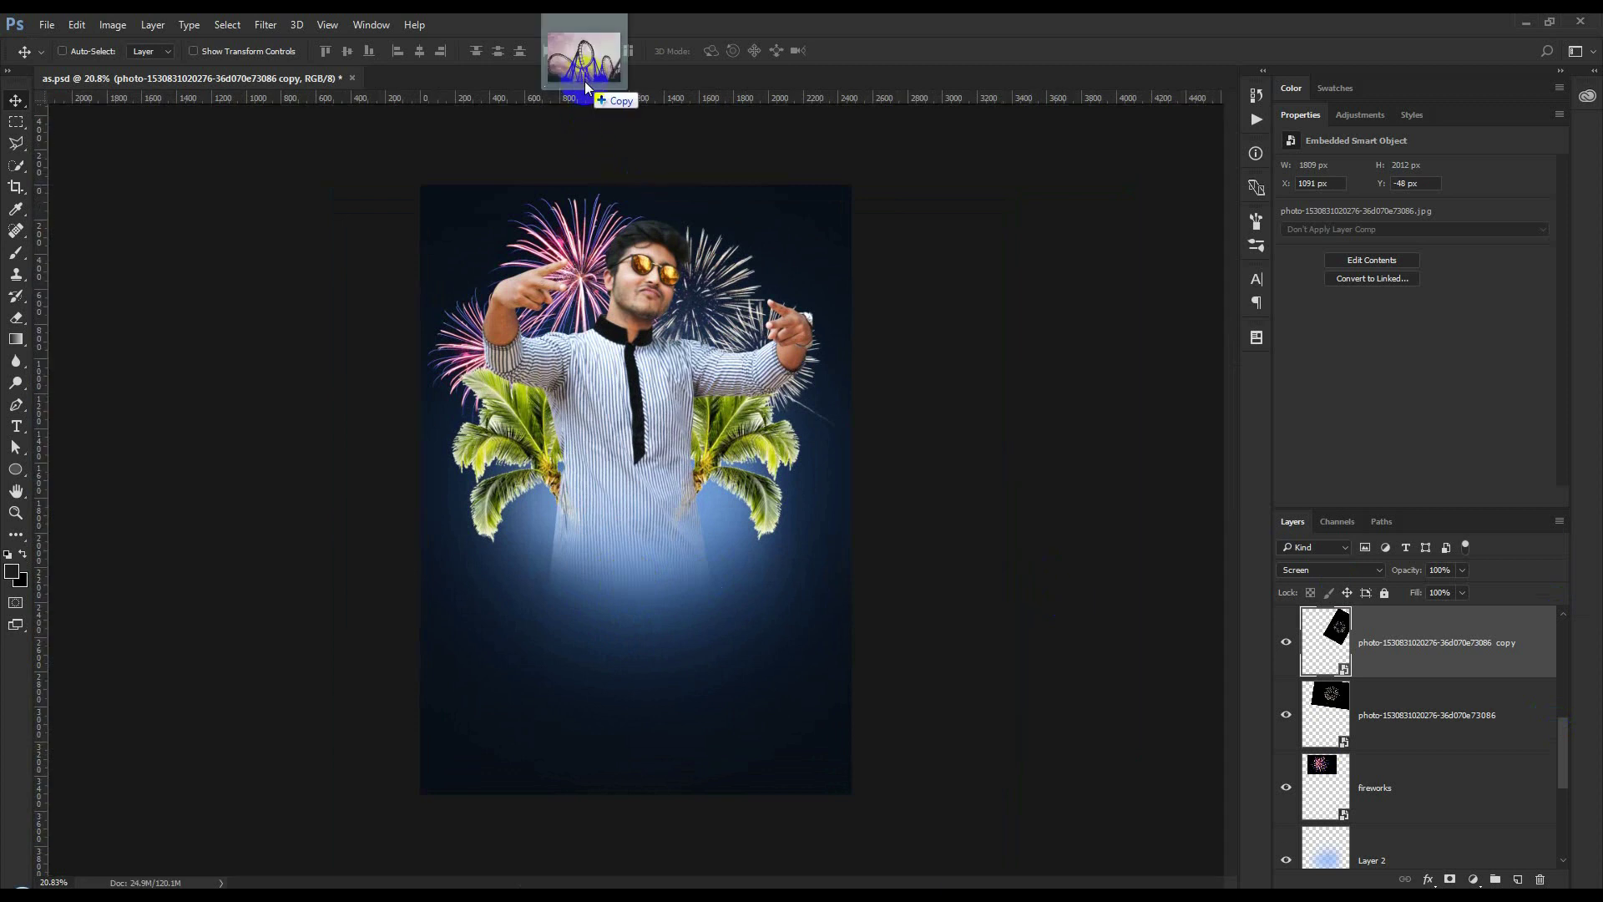
Step: Place the roller-coaster photo into the flyer and name its layer 'a'
drag(555, 45, 641, 532)
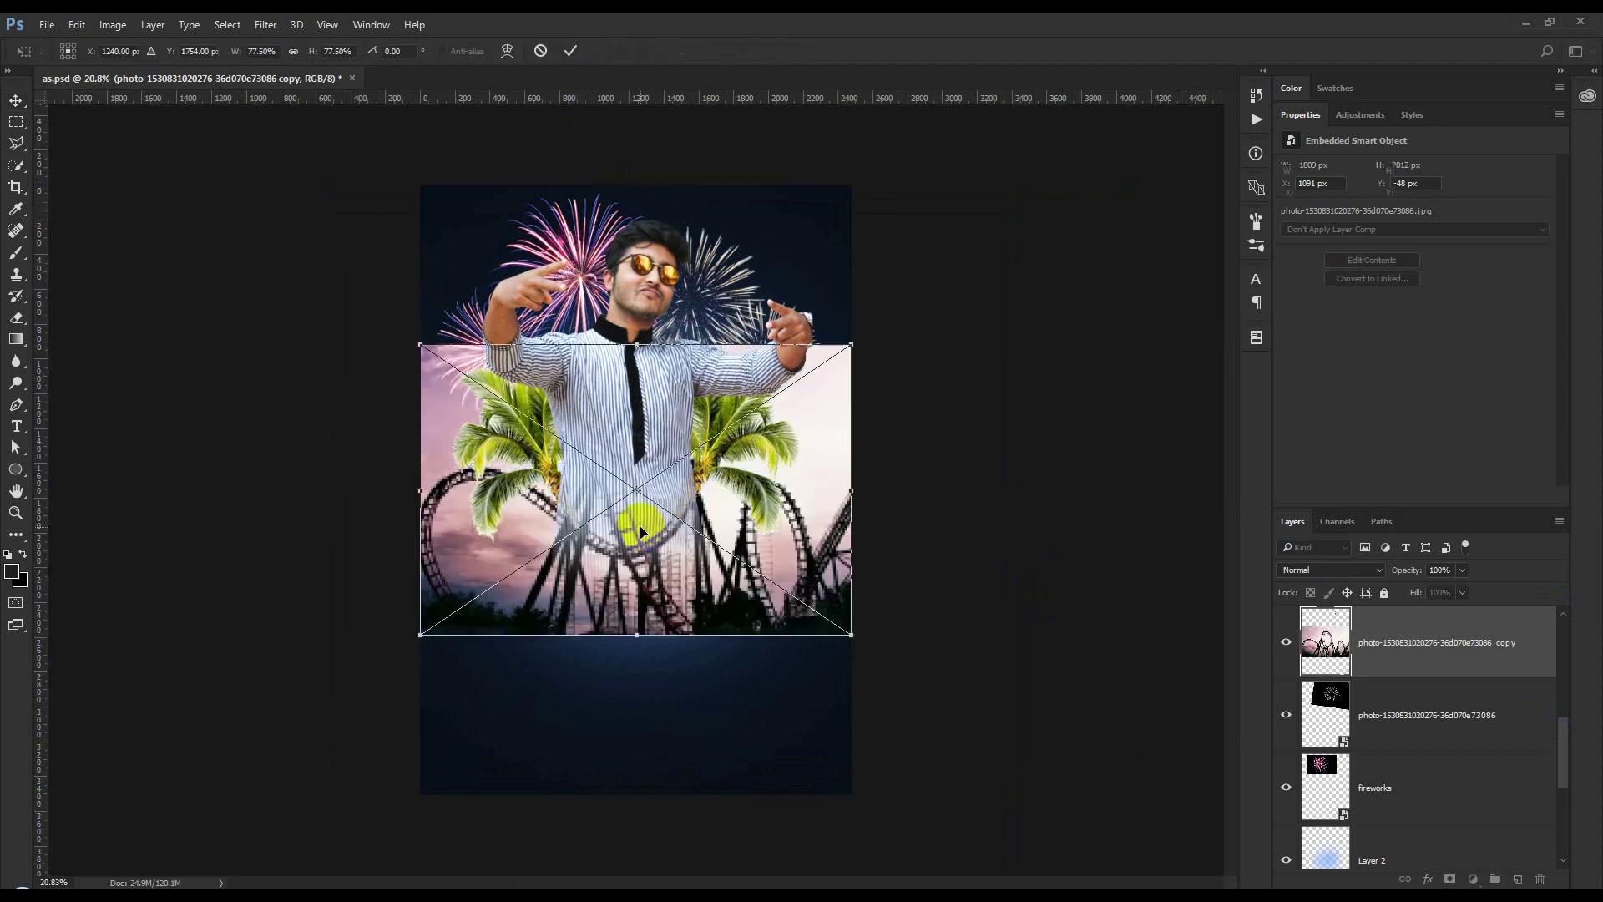
click(570, 50)
click(615, 859)
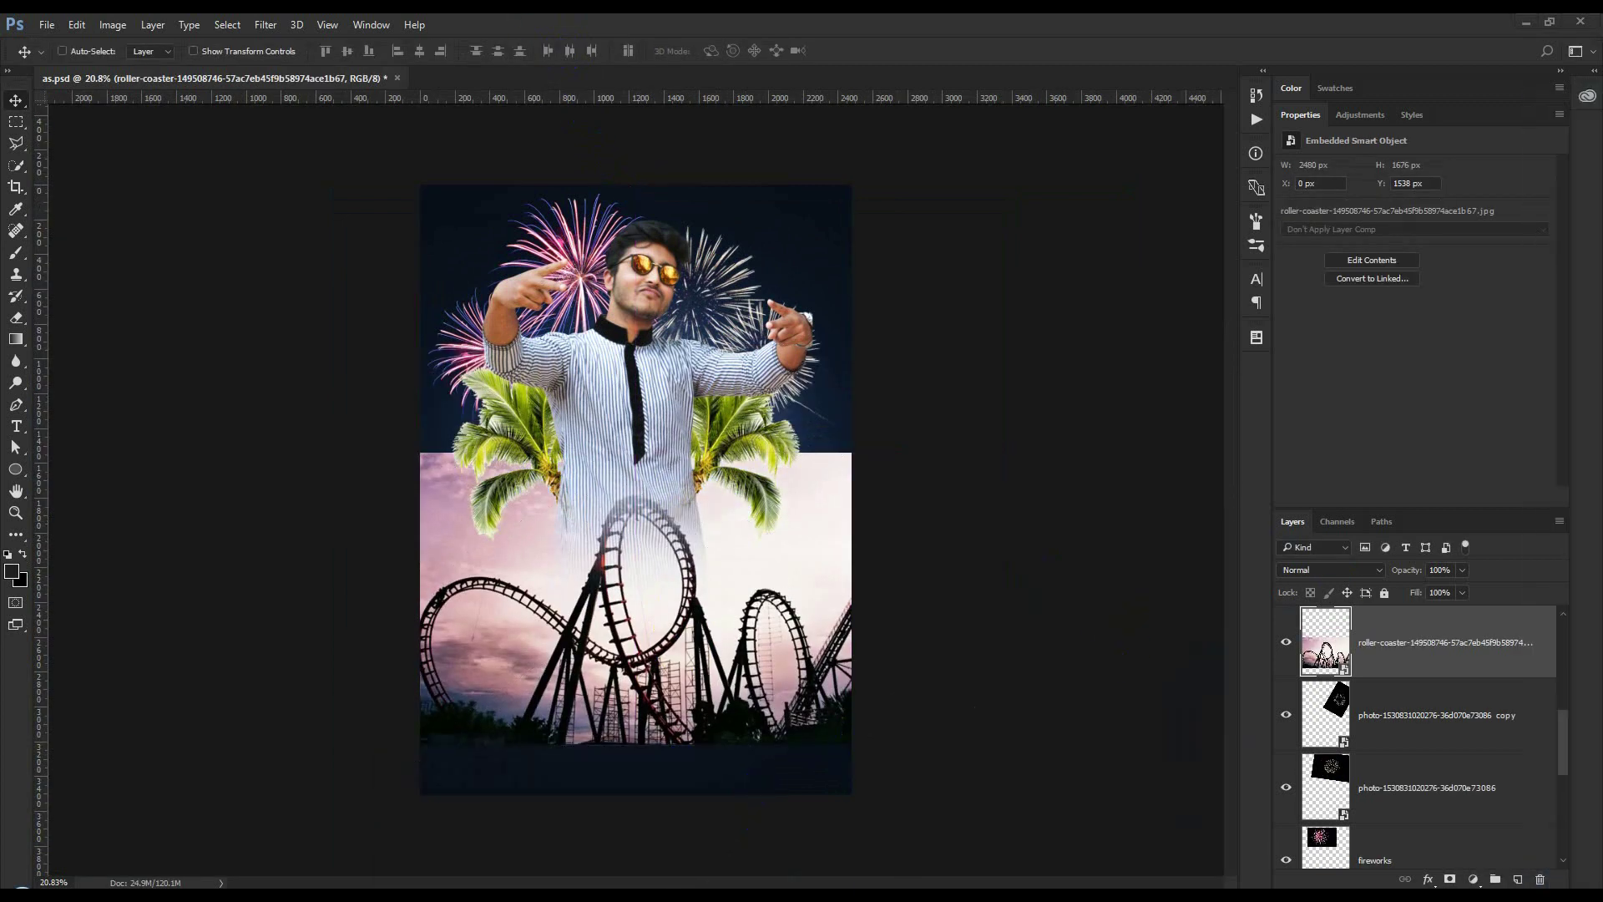
scroll(686, 663, up, 2)
scroll(623, 644, up, 2)
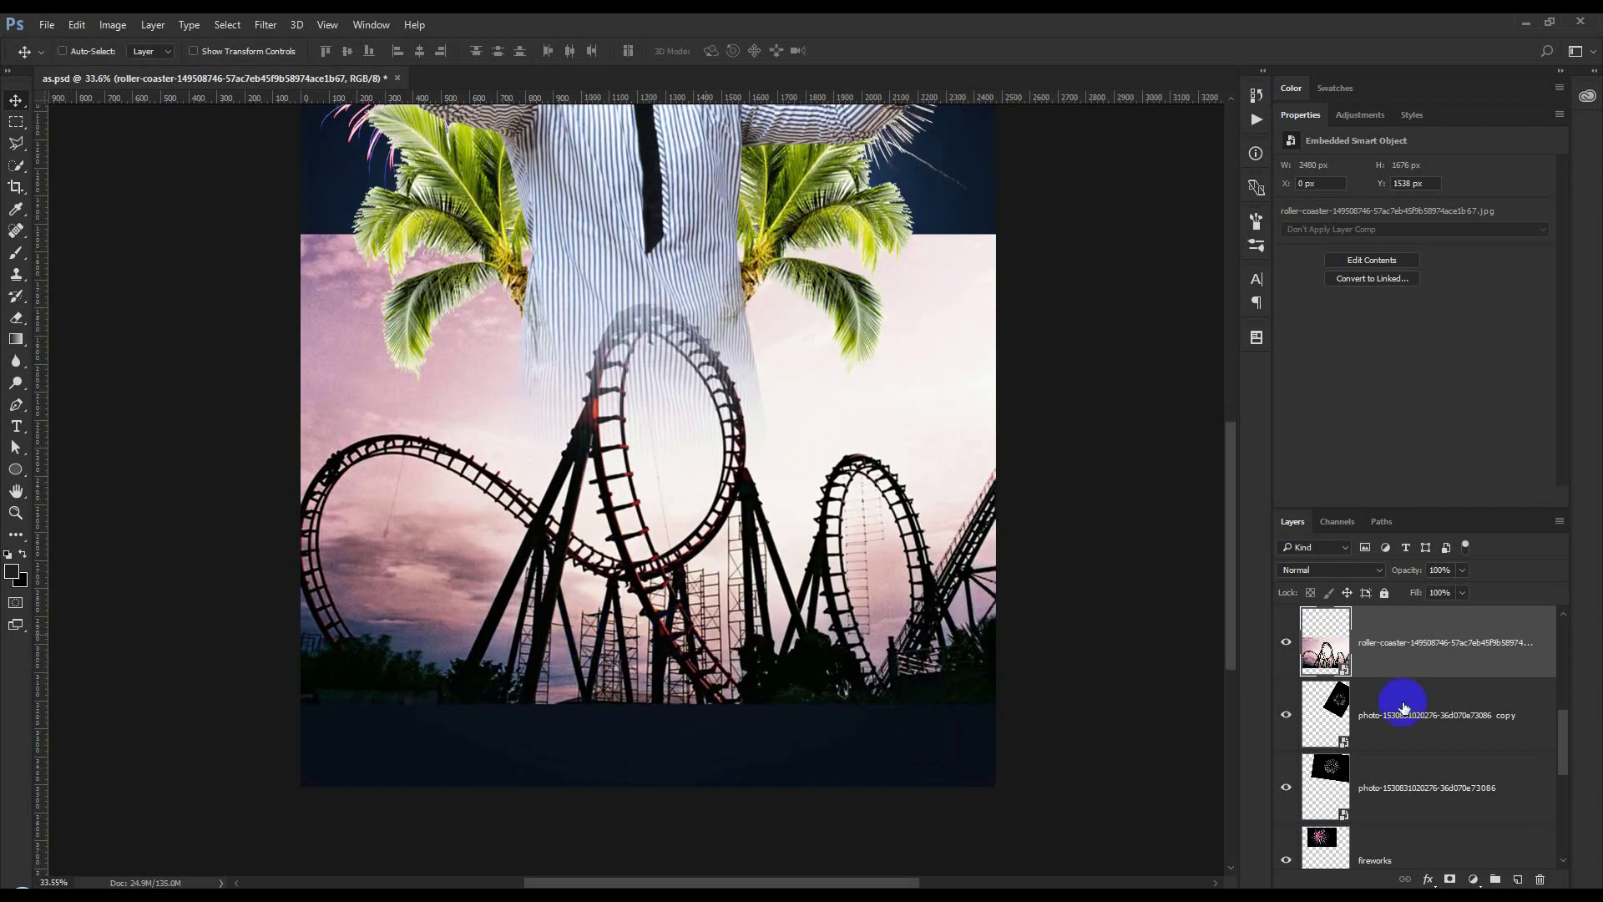
click(1346, 569)
click(1263, 564)
text(a)
key(Return)
Step: Convert the roller coaster to Black & White, set it to Multiply, and shift it left
click(113, 25)
click(380, 189)
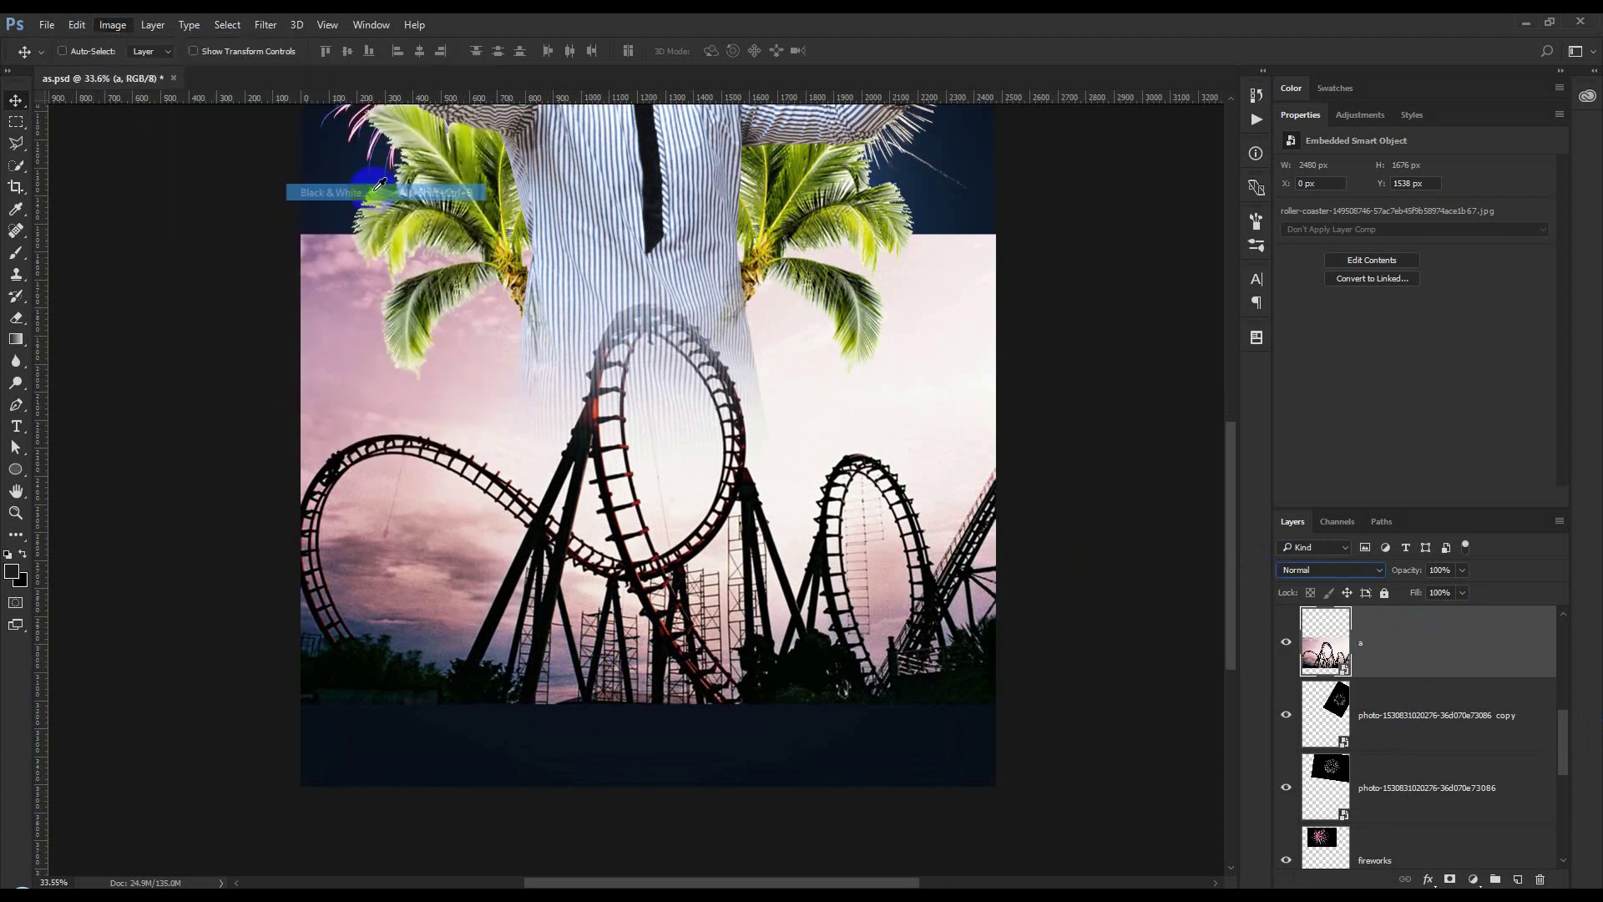
click(932, 203)
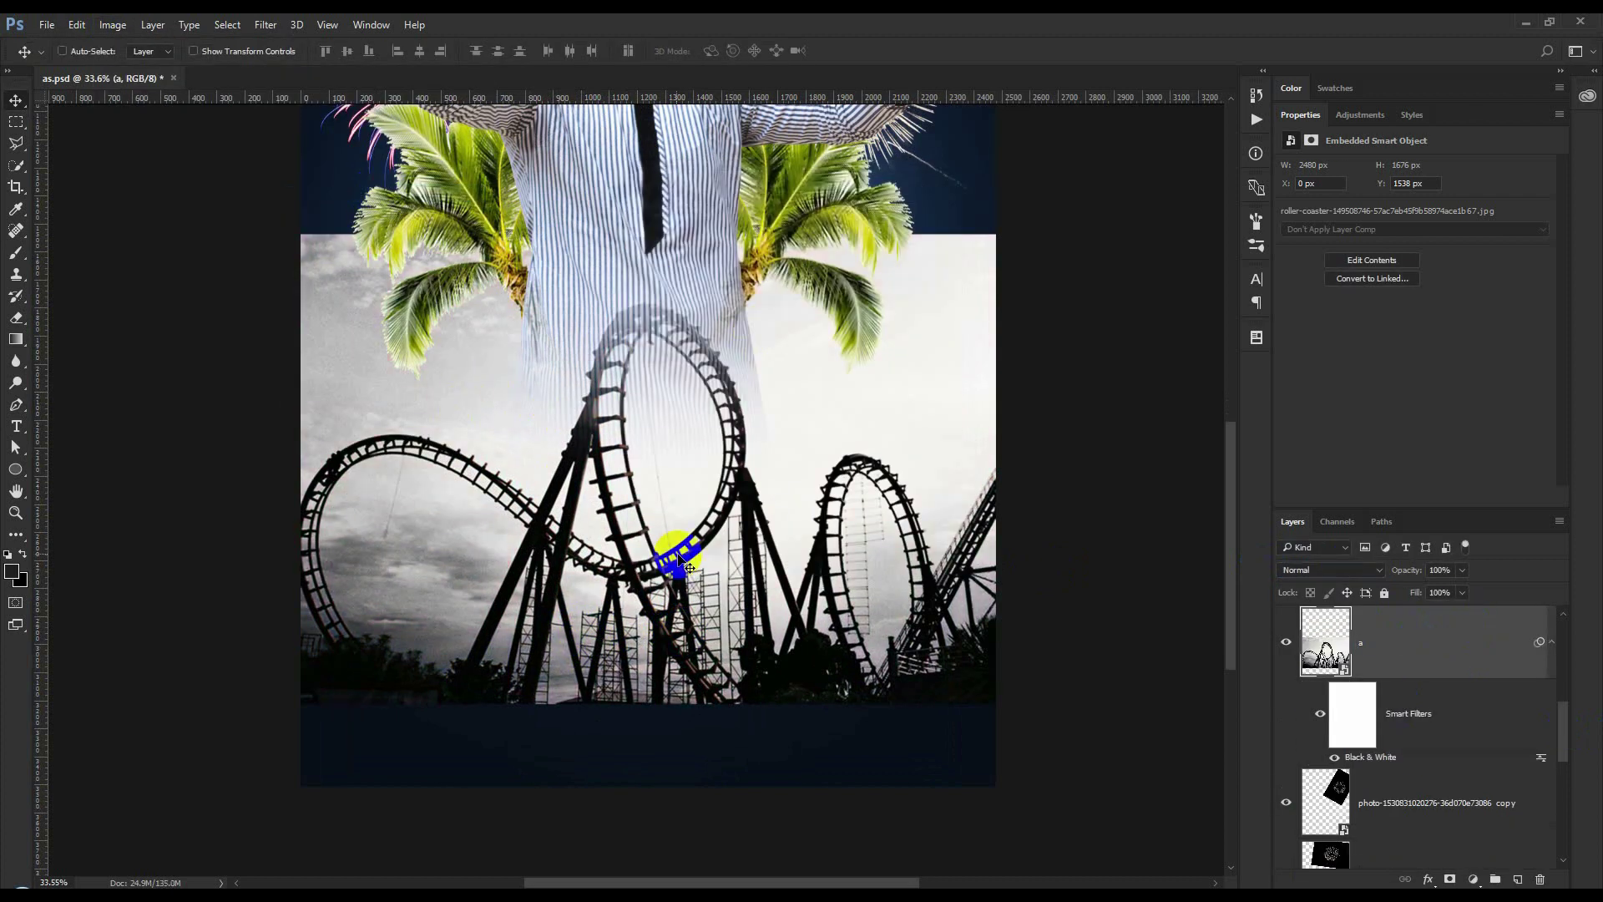
click(1346, 575)
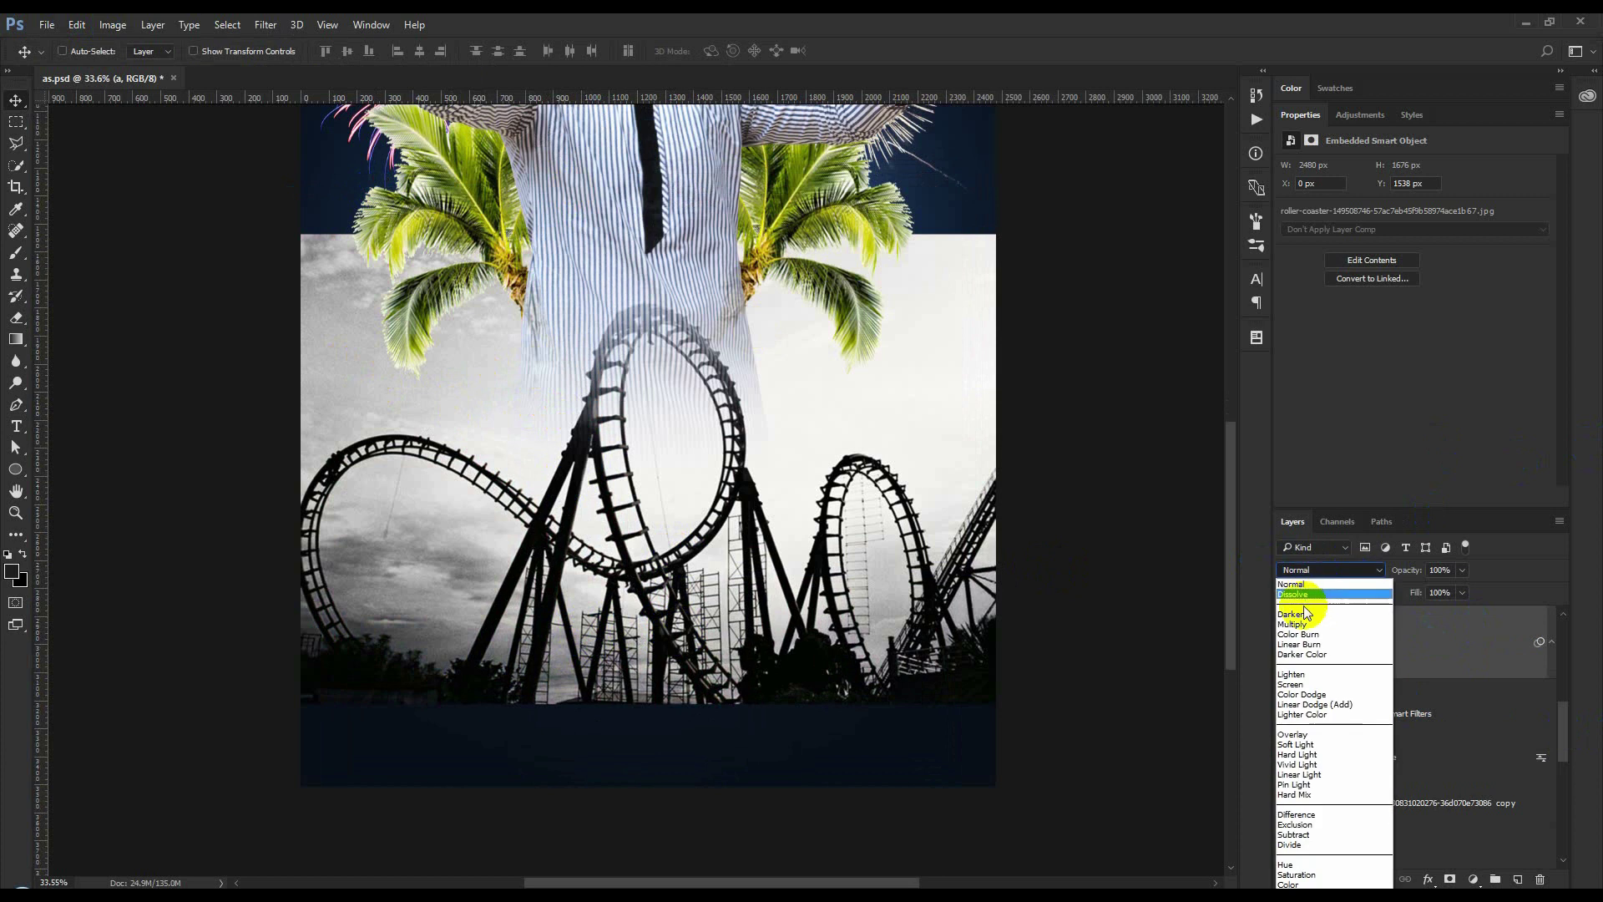
click(1302, 608)
mouse_move(917, 433)
mouse_down()
mouse_move(861, 434)
mouse_move(890, 452)
mouse_move(883, 437)
mouse_up()
Step: Flip the roller coaster horizontally and scale it into position at upper left
key(ctrl+t)
drag(985, 258, 769, 369)
mouse_move(596, 476)
mouse_down()
mouse_move(567, 428)
mouse_move(579, 418)
mouse_up()
right_click(467, 602)
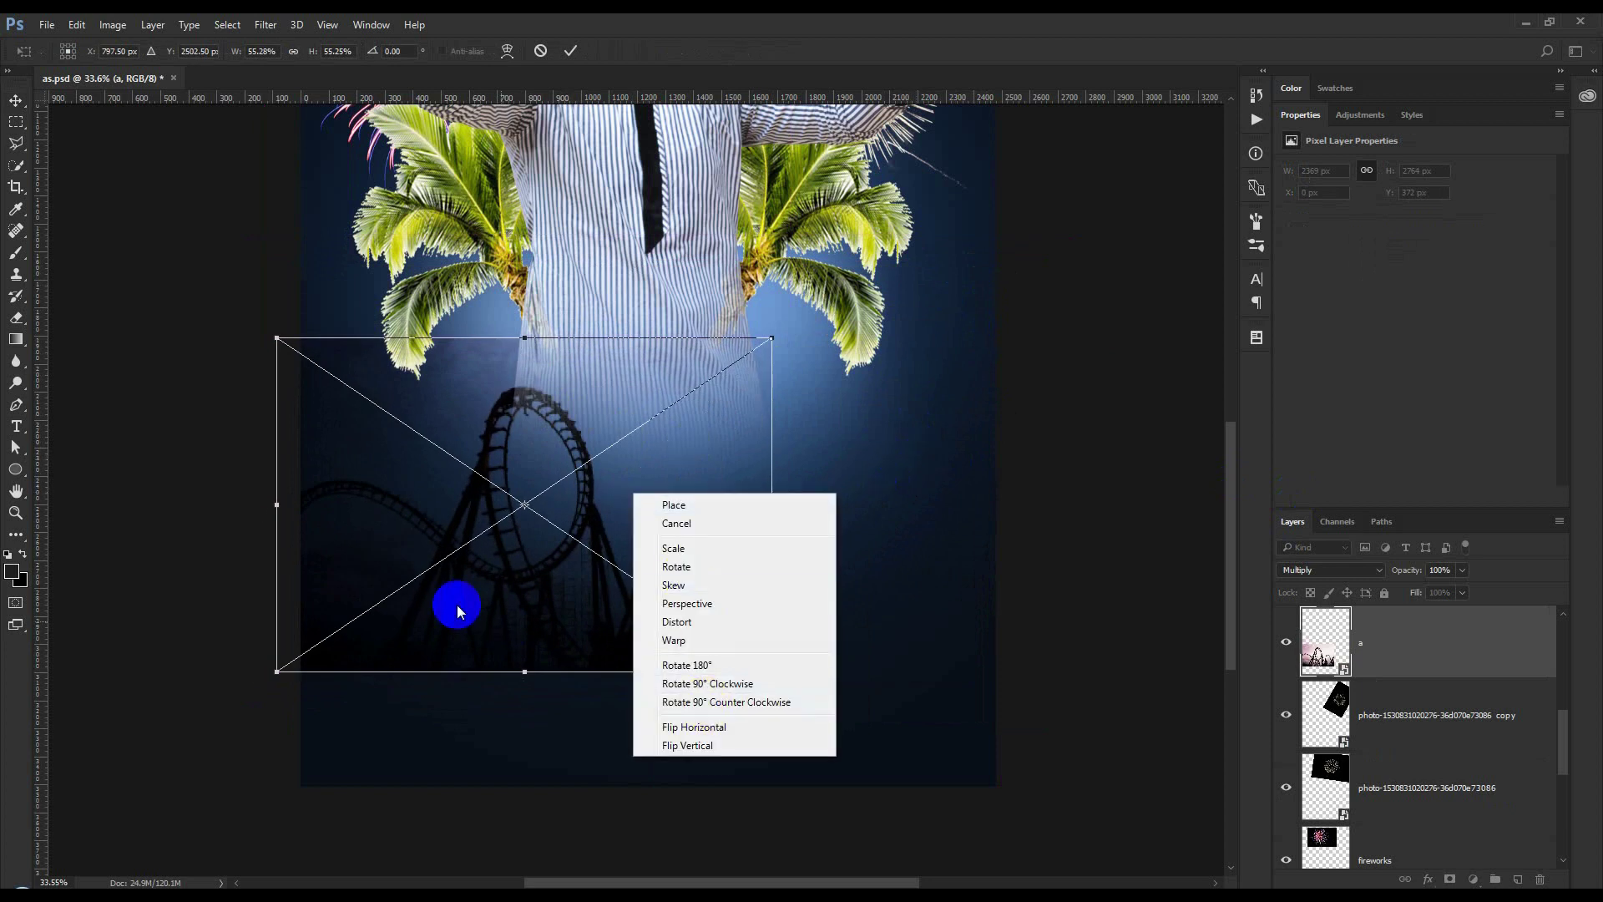
click(572, 836)
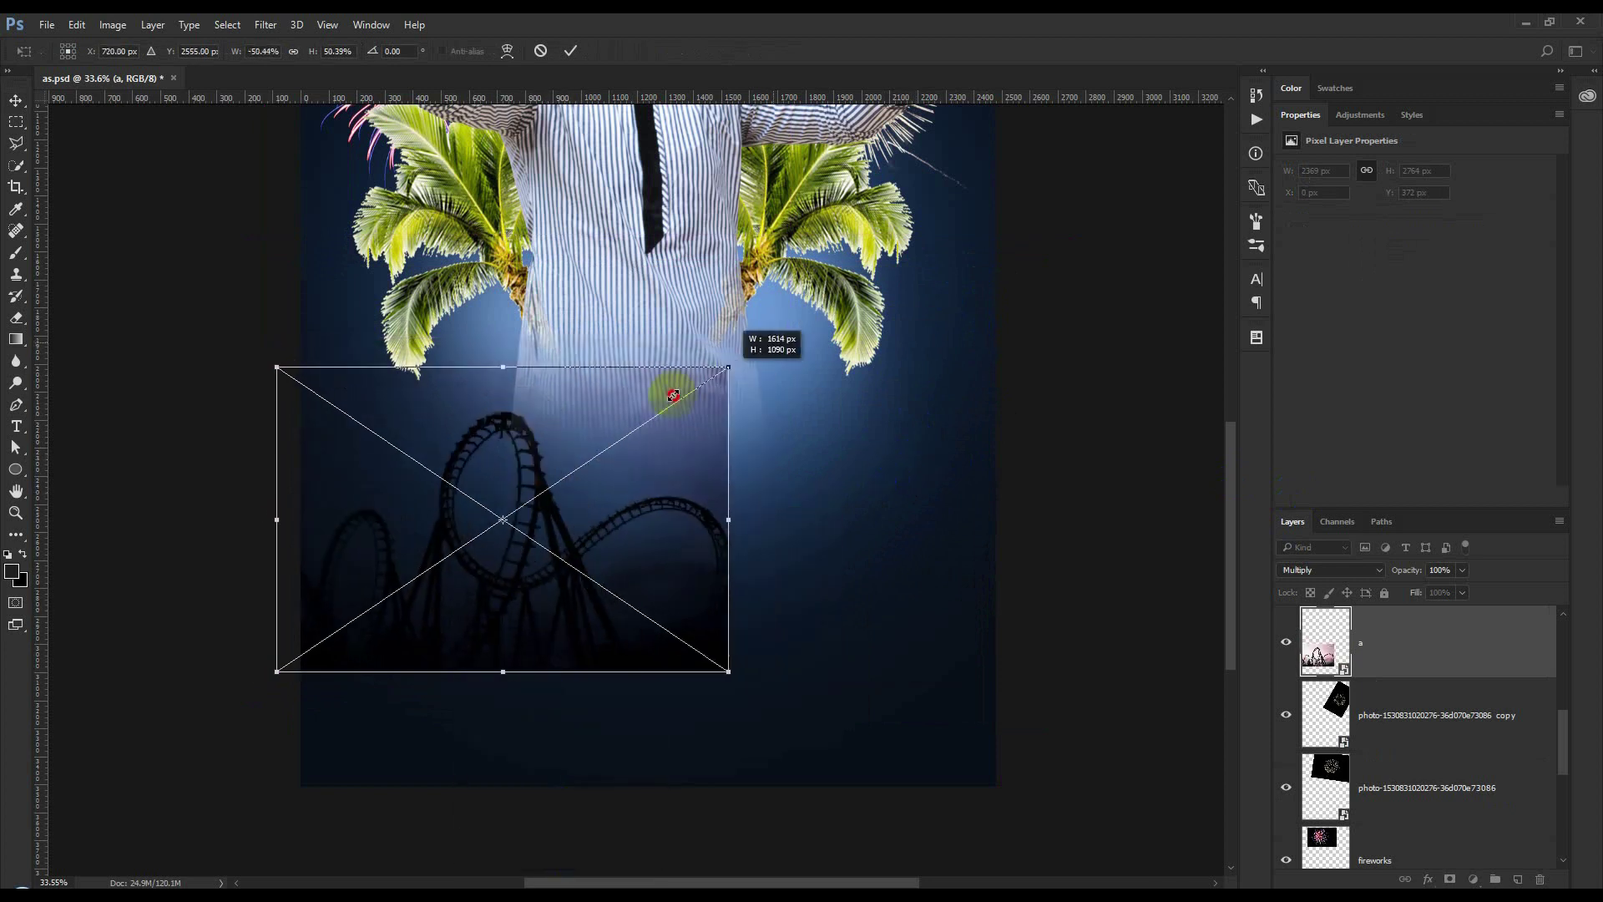
drag(773, 374, 649, 393)
mouse_move(512, 437)
mouse_down()
mouse_move(473, 440)
mouse_move(608, 407)
mouse_up()
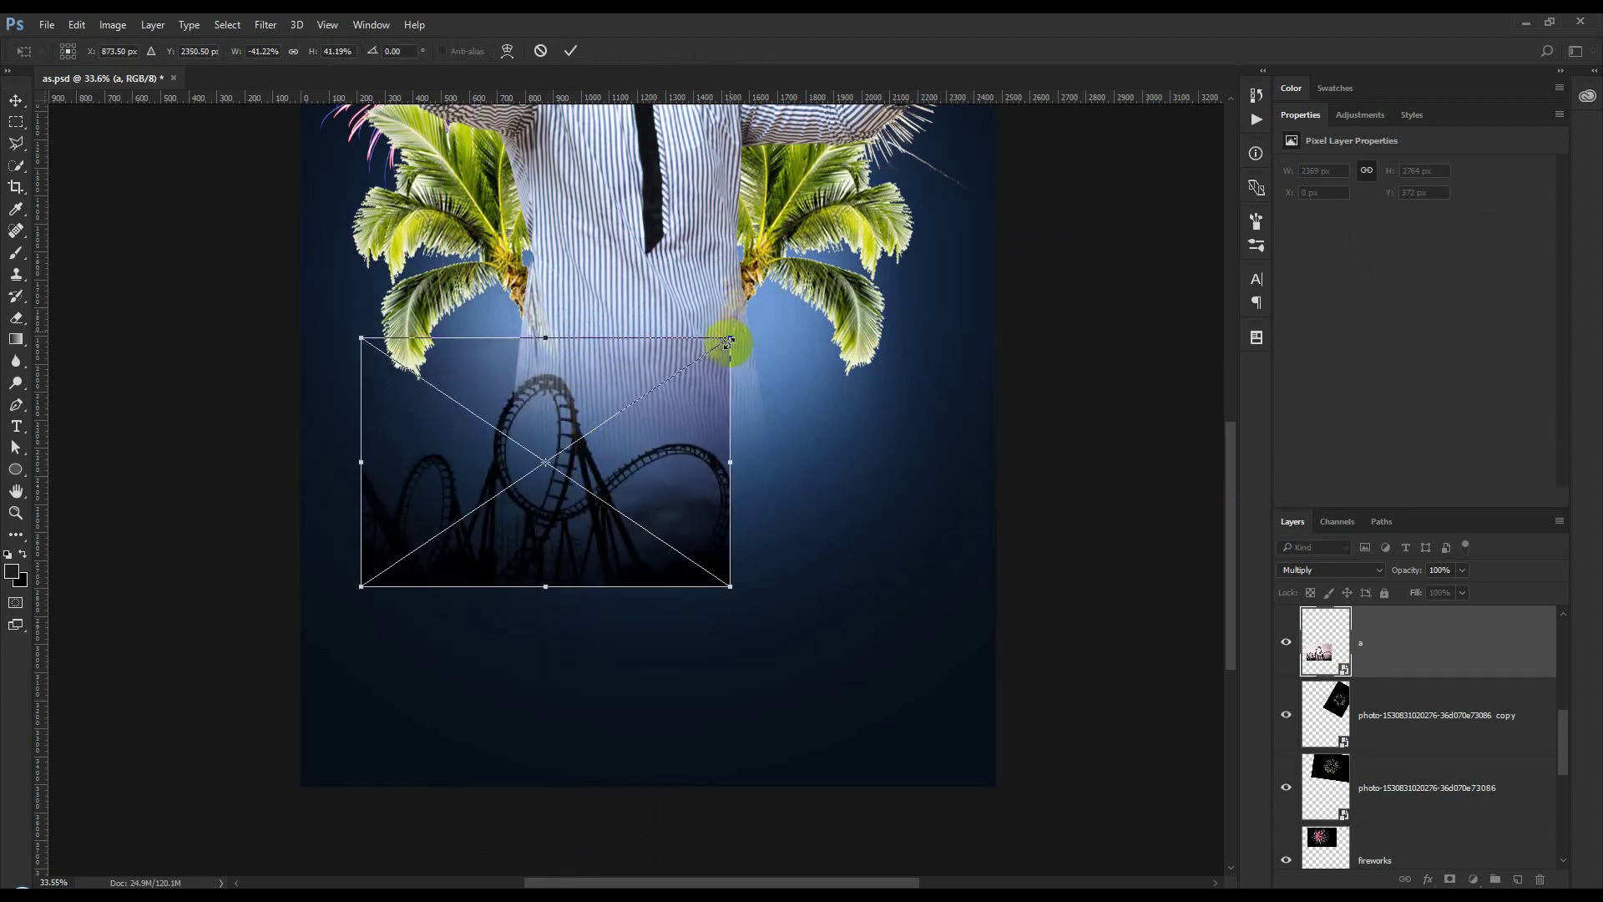
drag(729, 341, 641, 380)
key(Return)
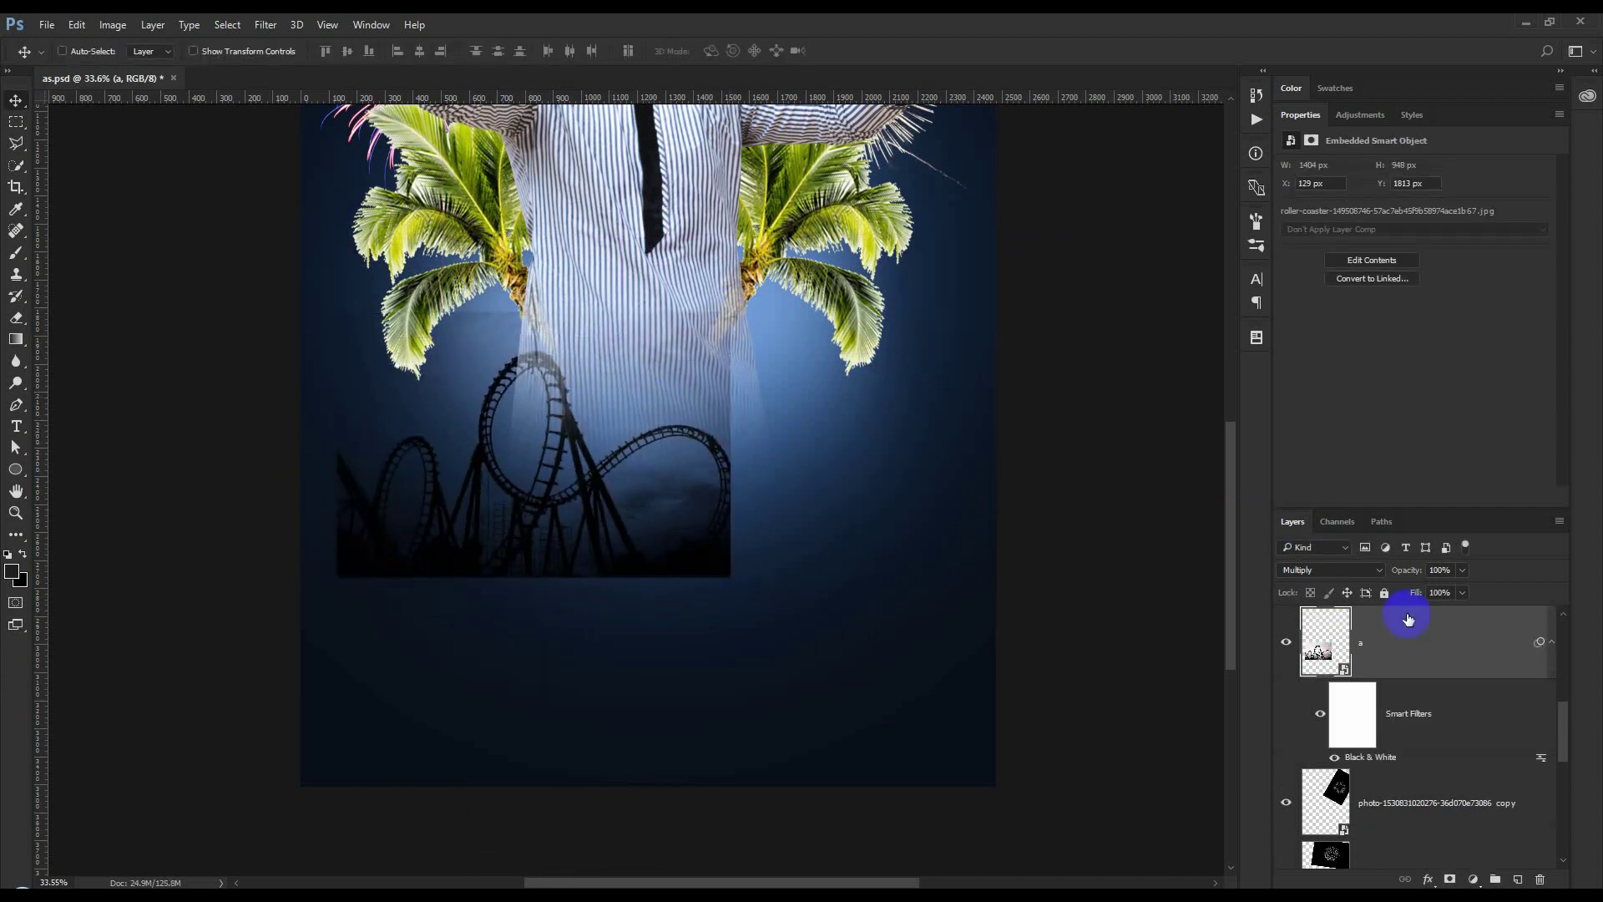
Step: Lower the roller coaster to 55% opacity and mask away its hard edges and lower part
drag(1416, 575, 1379, 565)
click(1450, 879)
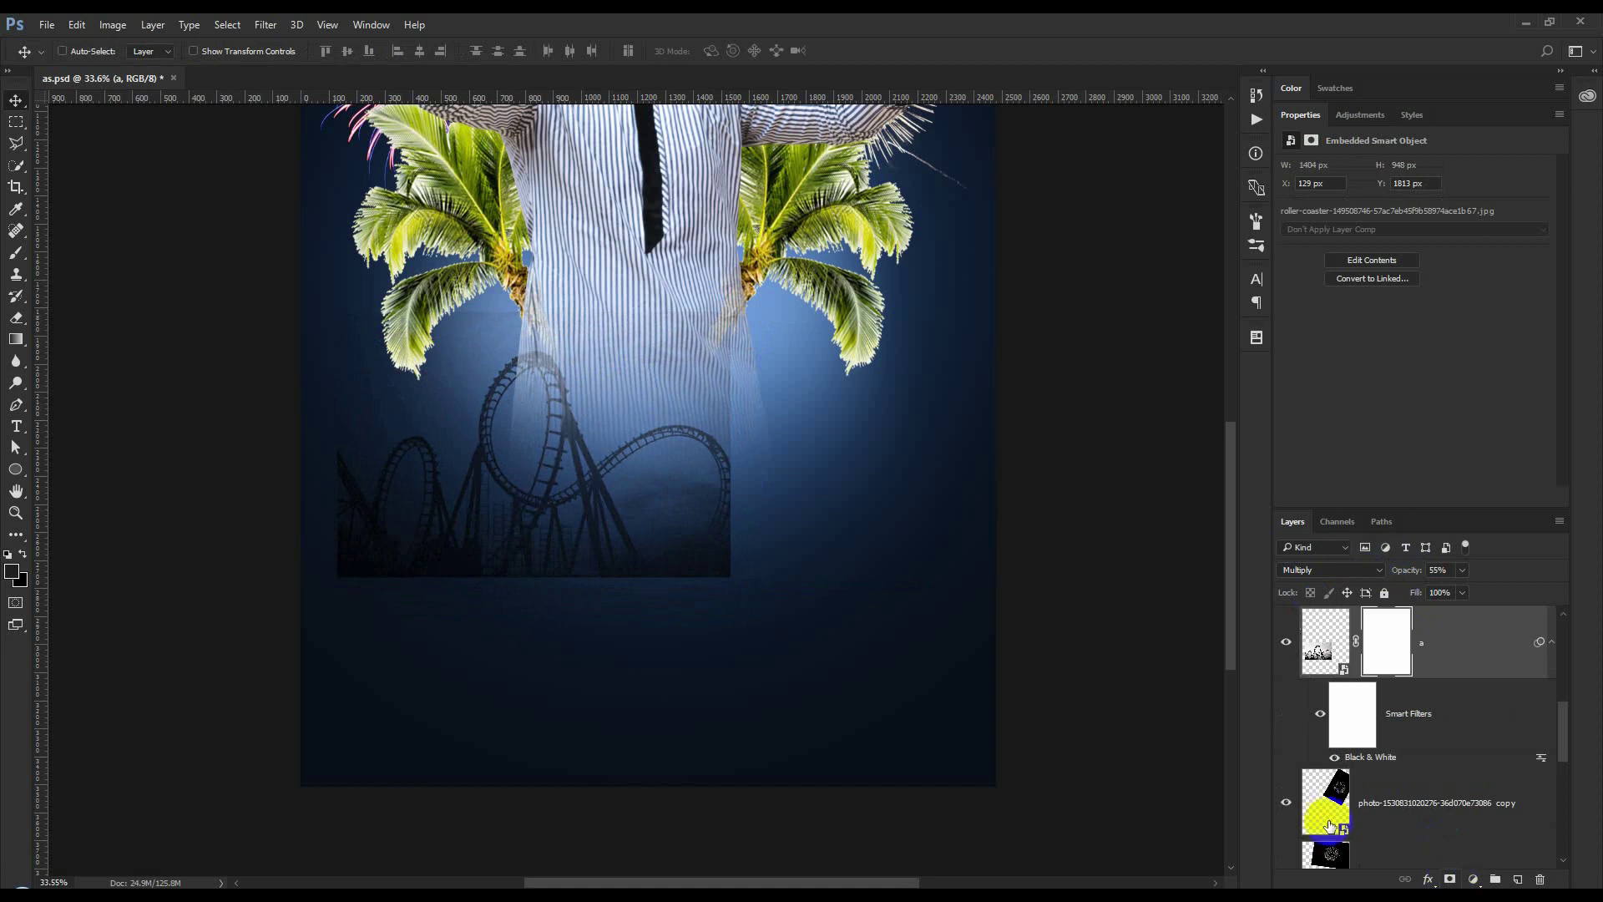
key(b)
drag(751, 314, 750, 563)
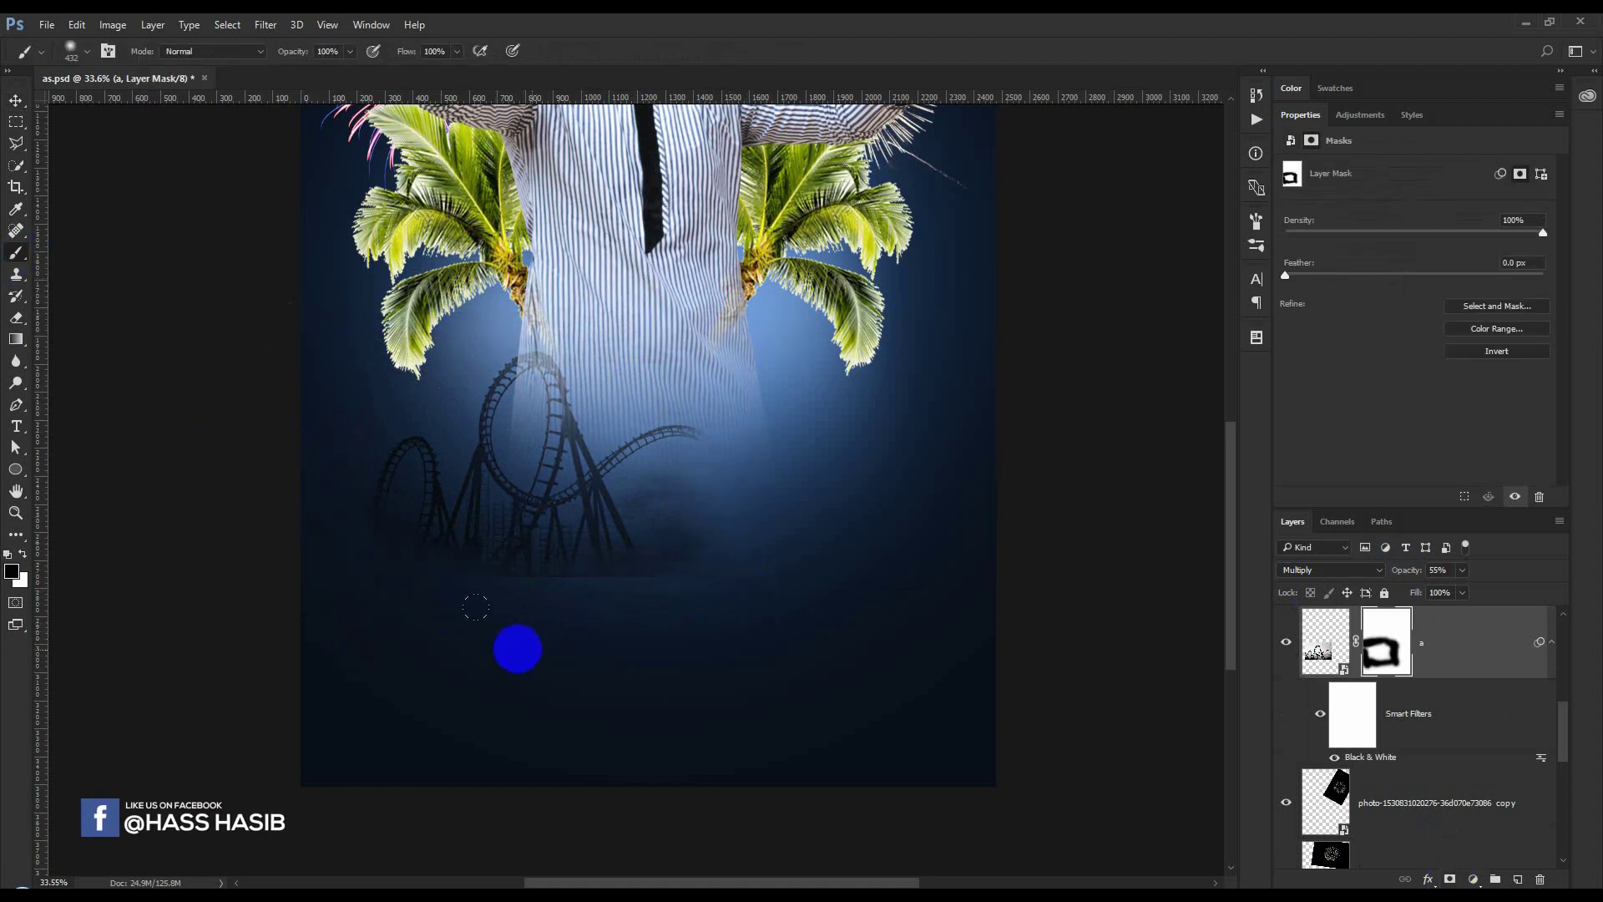
drag(323, 456, 919, 585)
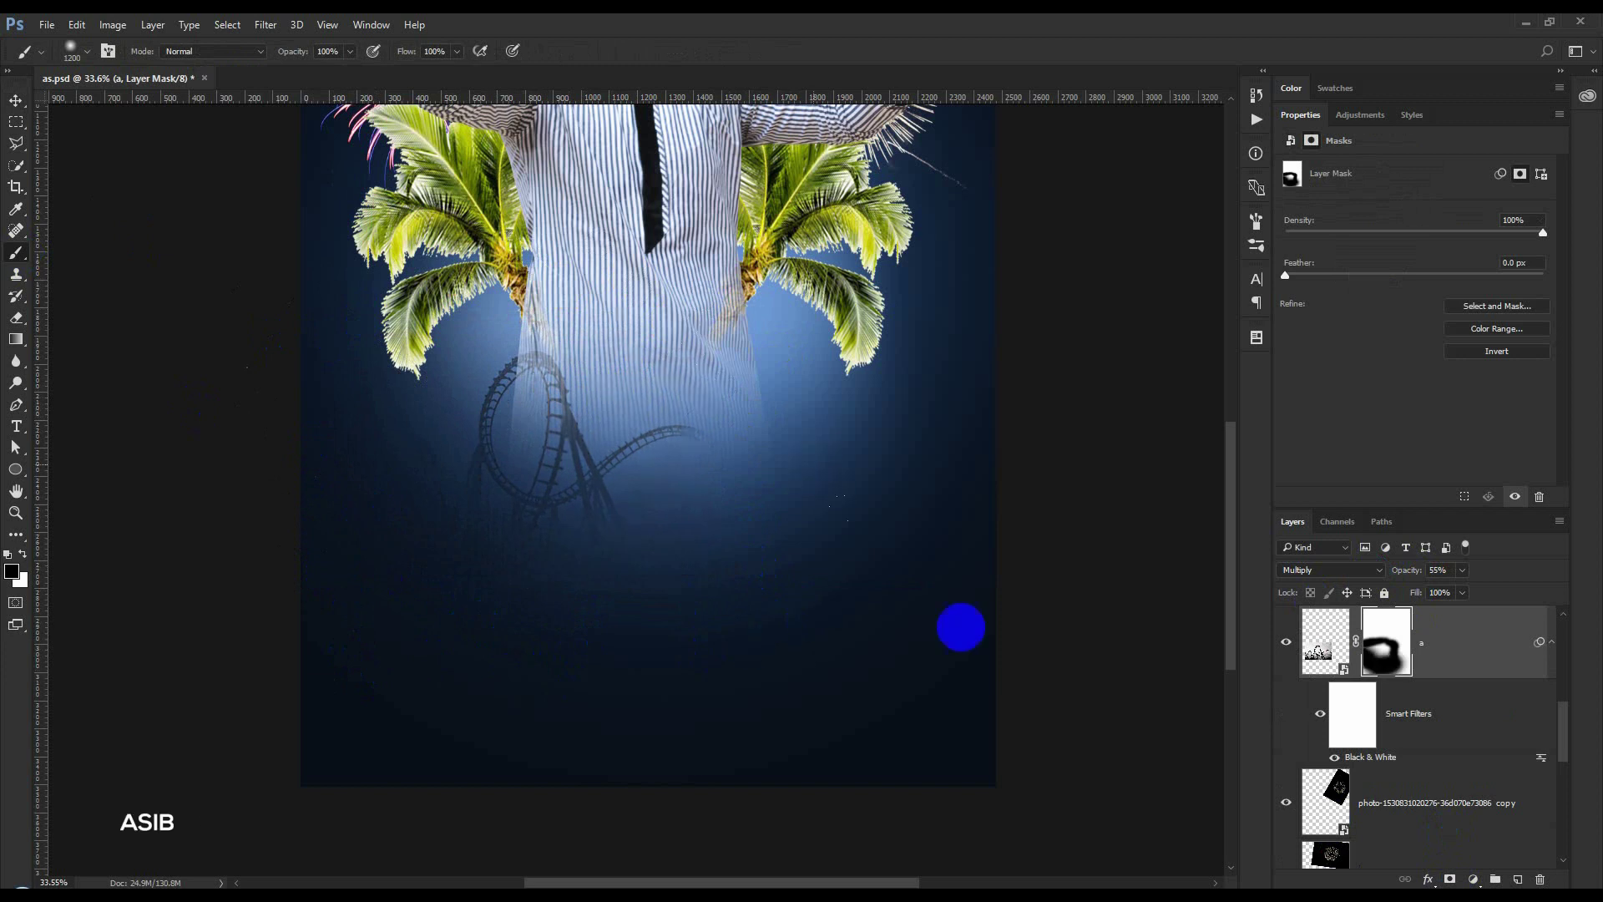
click(16, 100)
drag(817, 391, 794, 411)
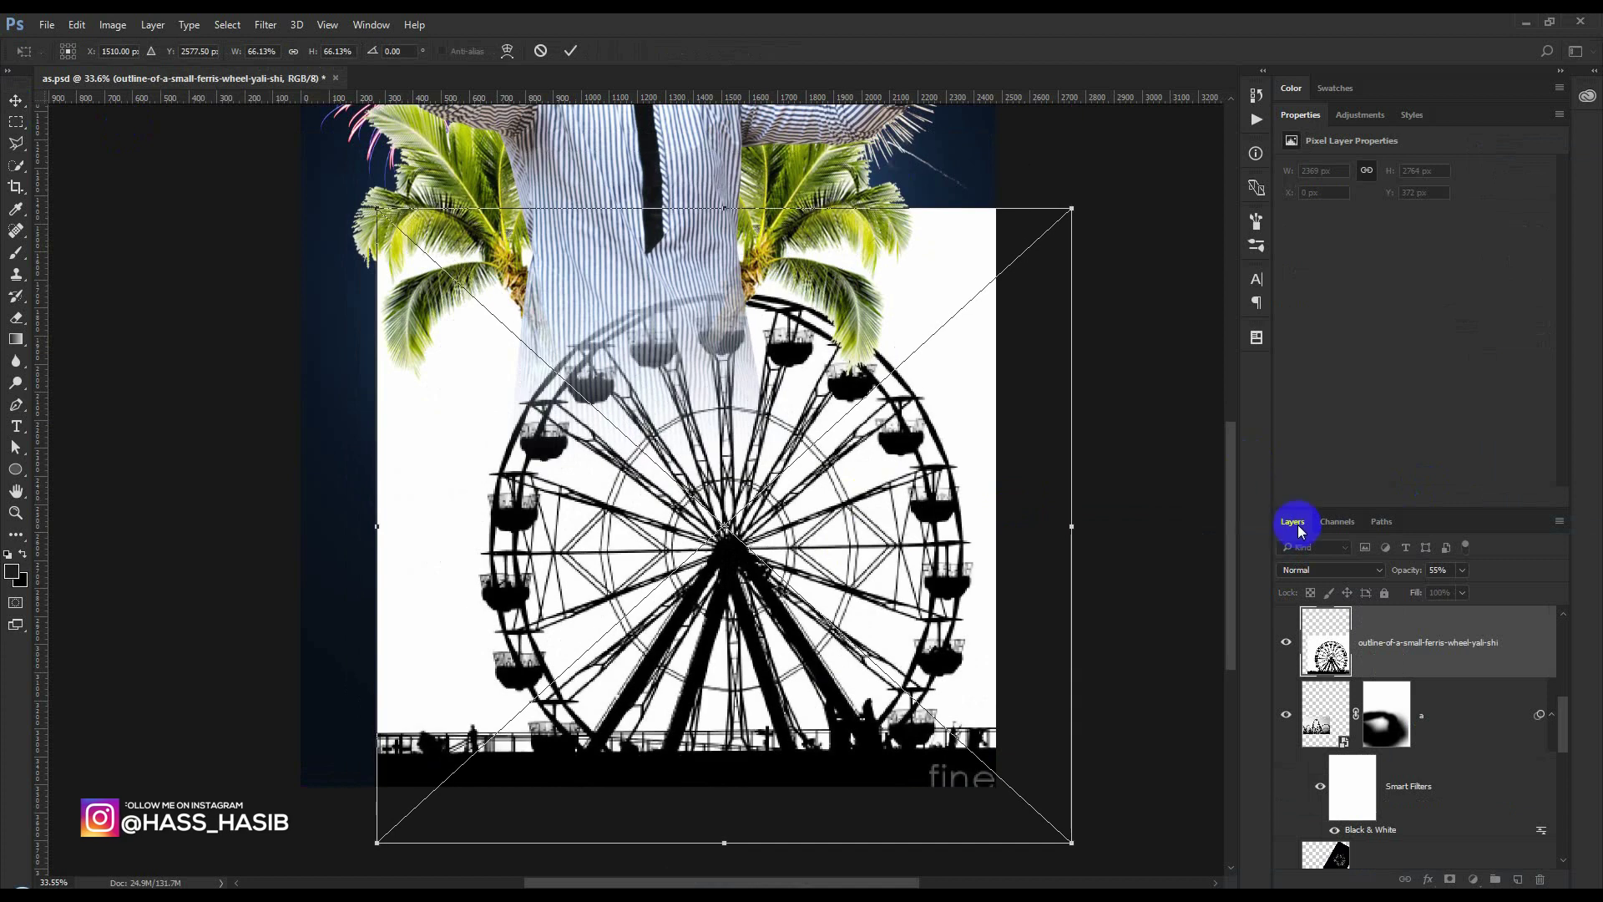
Step: Set the ferris wheel to Multiply and scale it beside the roller coaster
click(1327, 570)
click(1294, 624)
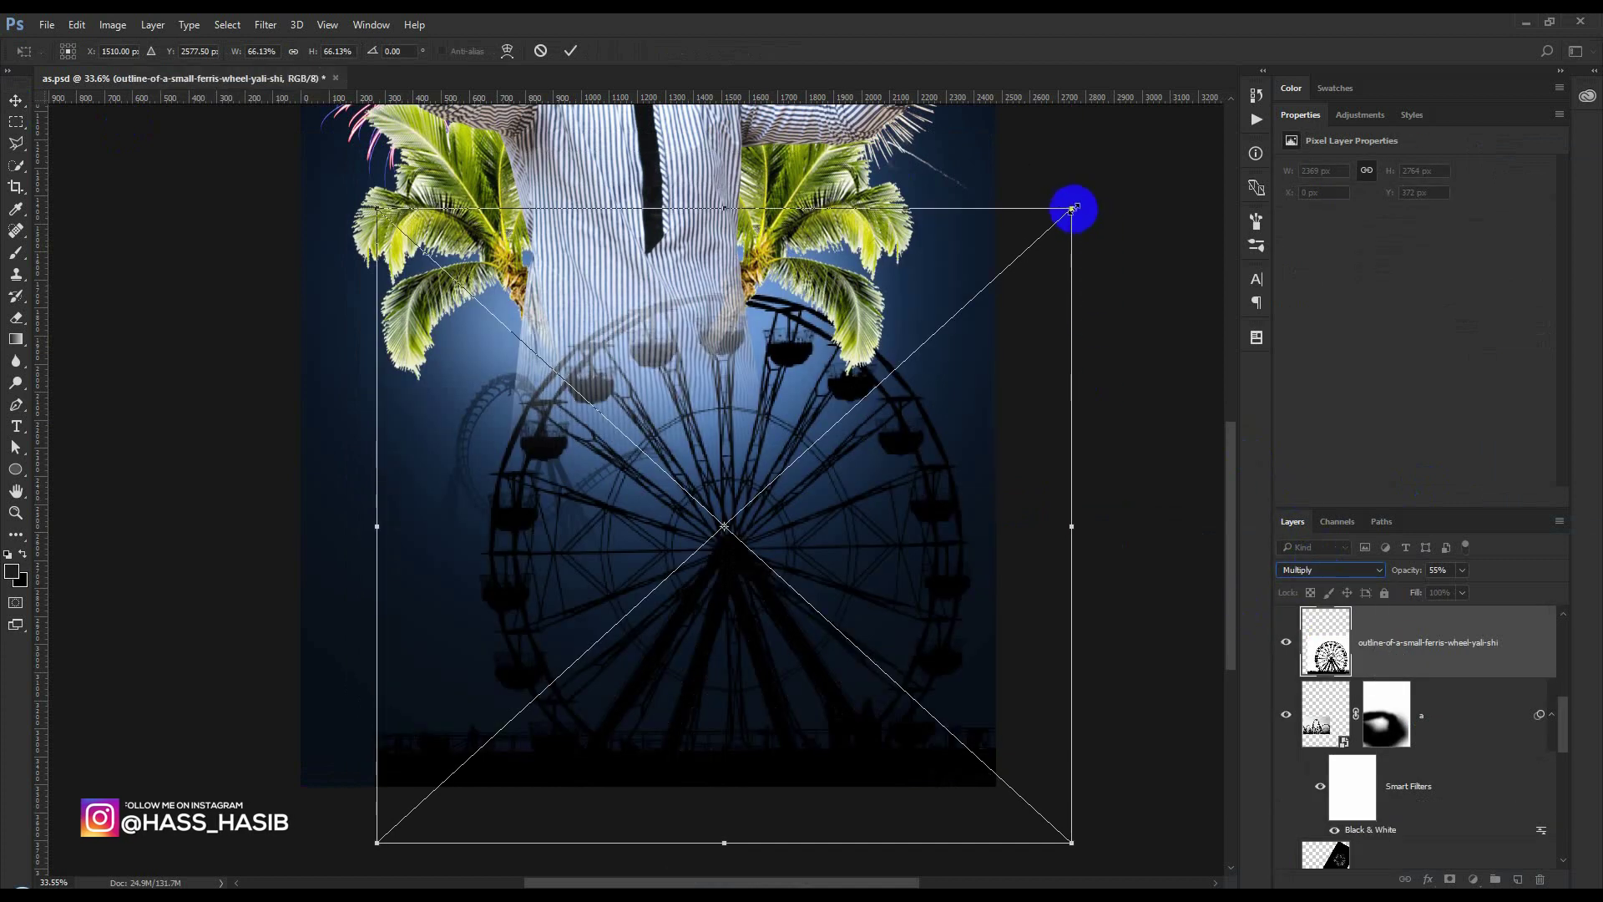
drag(1072, 208, 887, 388)
drag(812, 456, 869, 358)
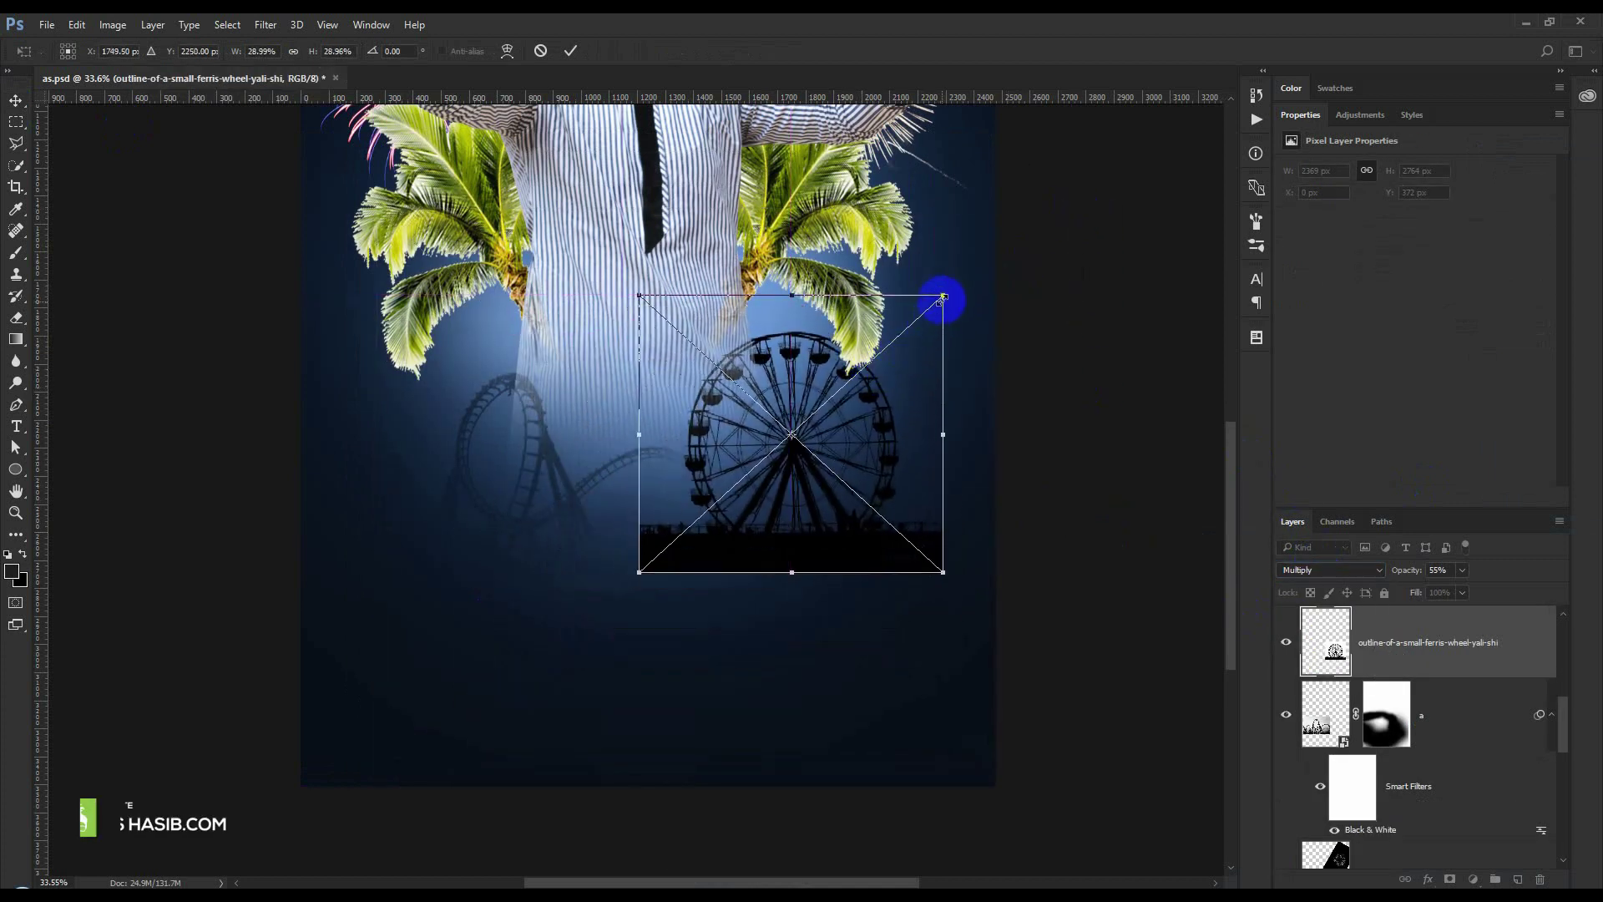
drag(941, 300, 905, 332)
click(572, 53)
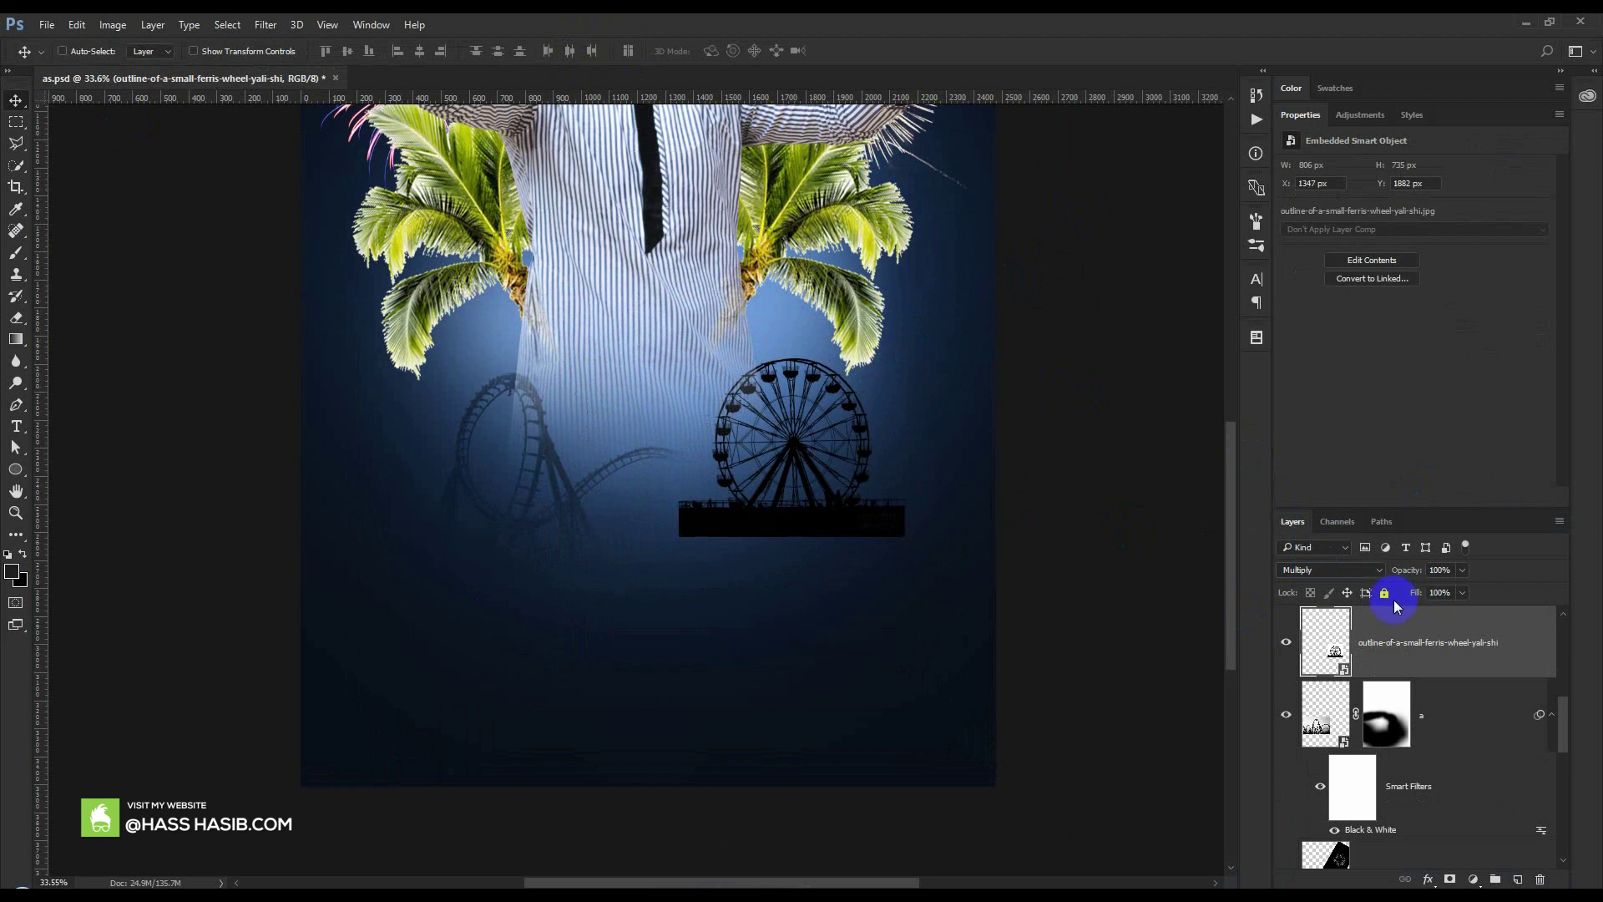
Step: Lower the ferris wheel to 50% opacity and mask out its base platform
key(5)
drag(887, 494, 851, 509)
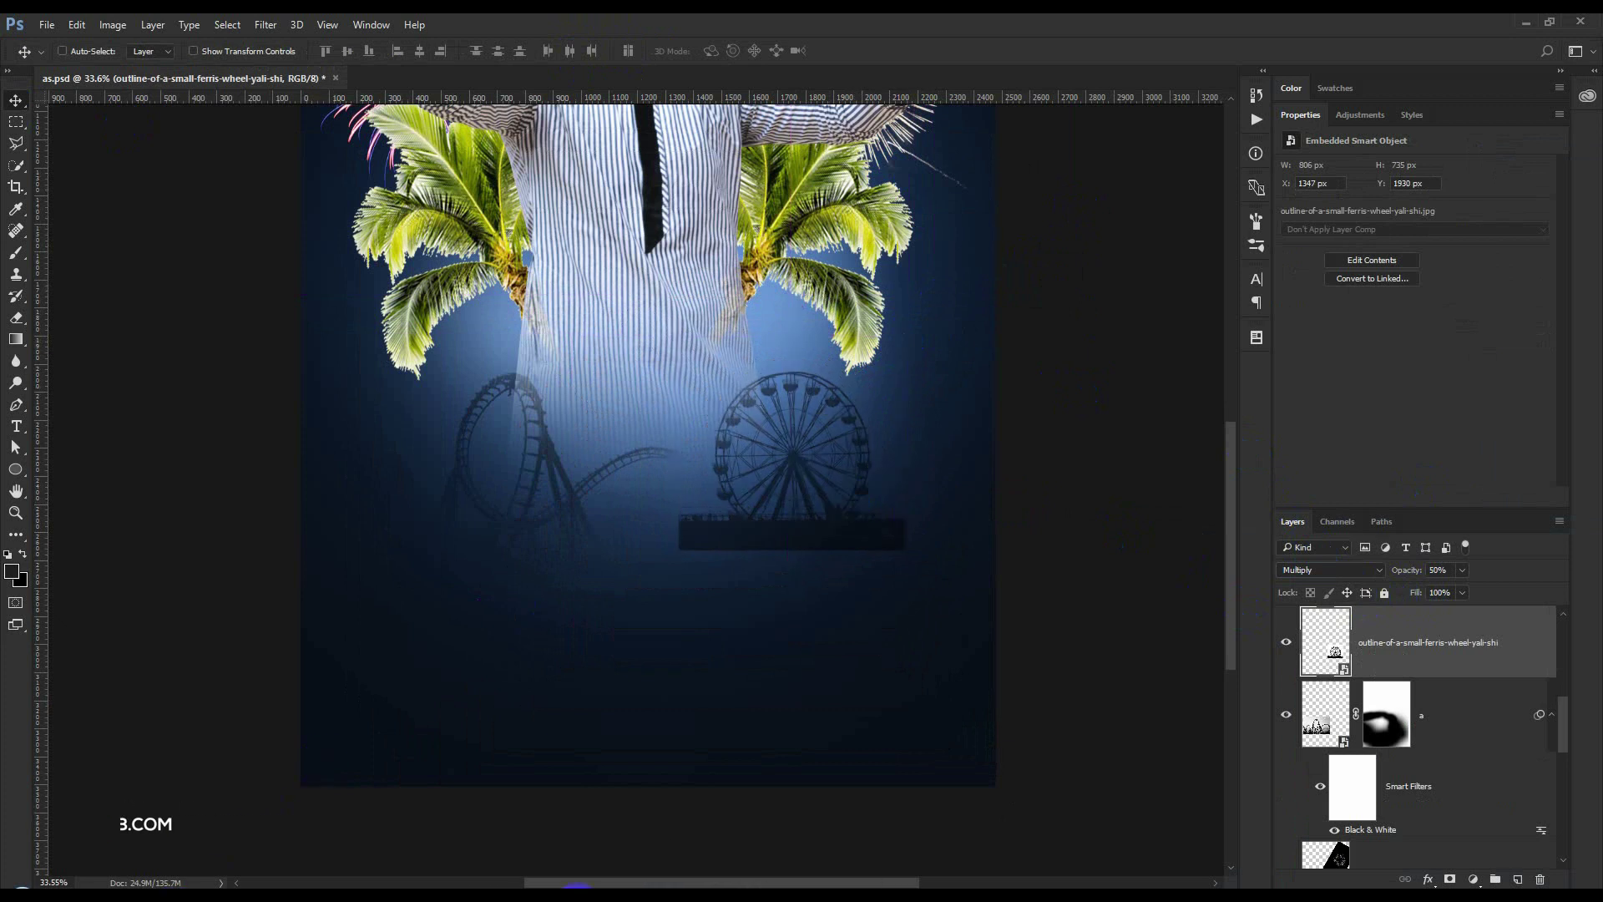
key(ctrl)
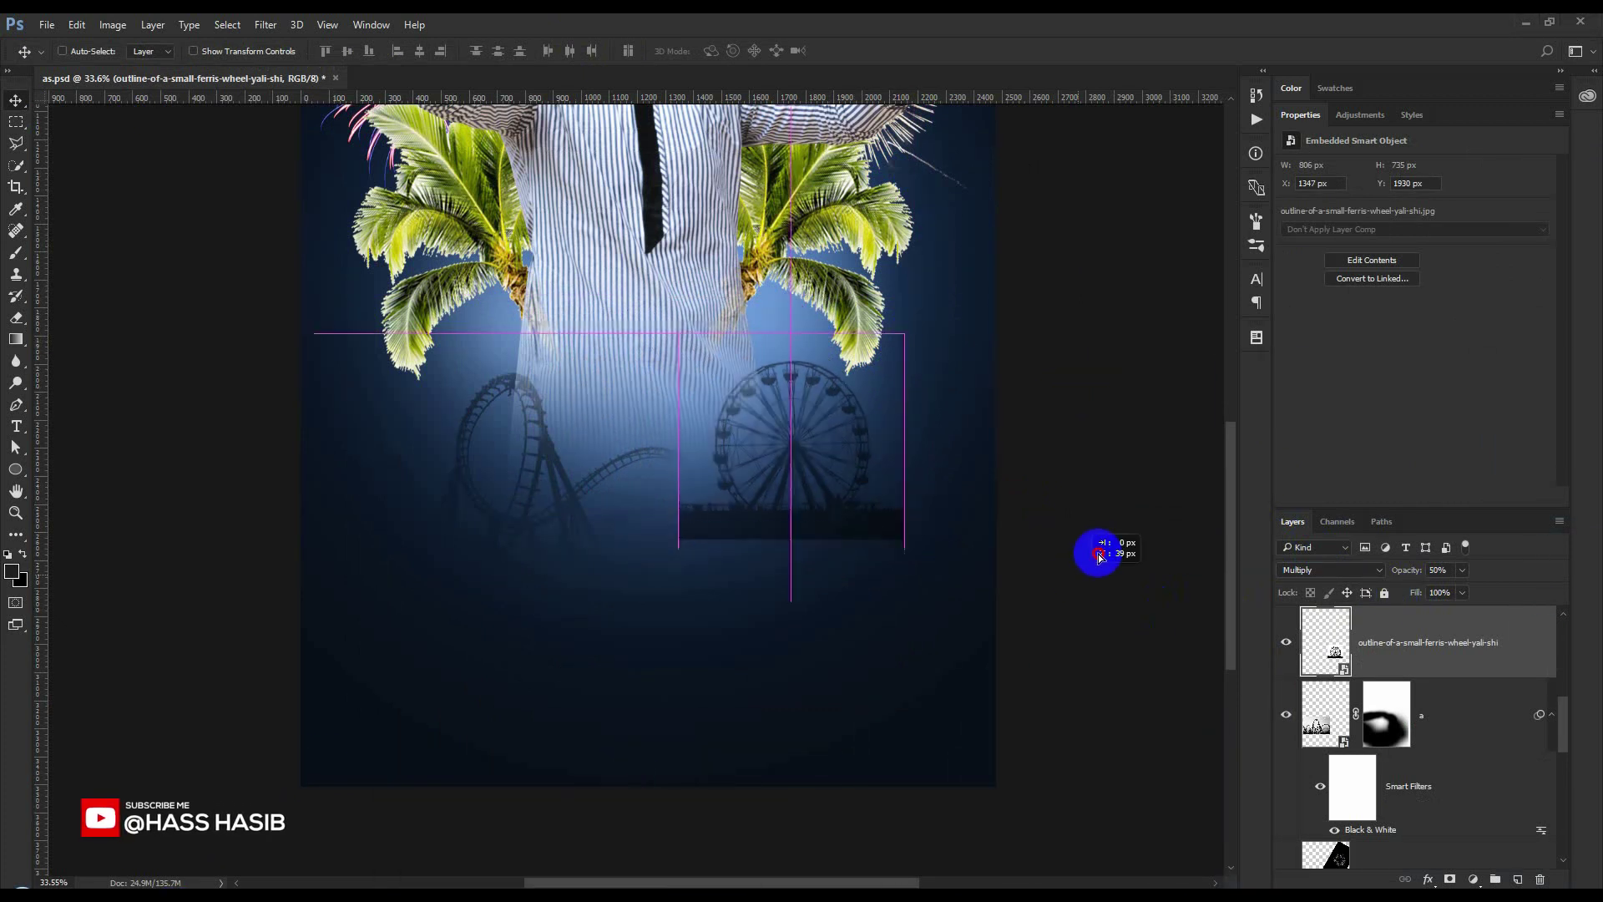
drag(1099, 556, 1088, 542)
click(1450, 878)
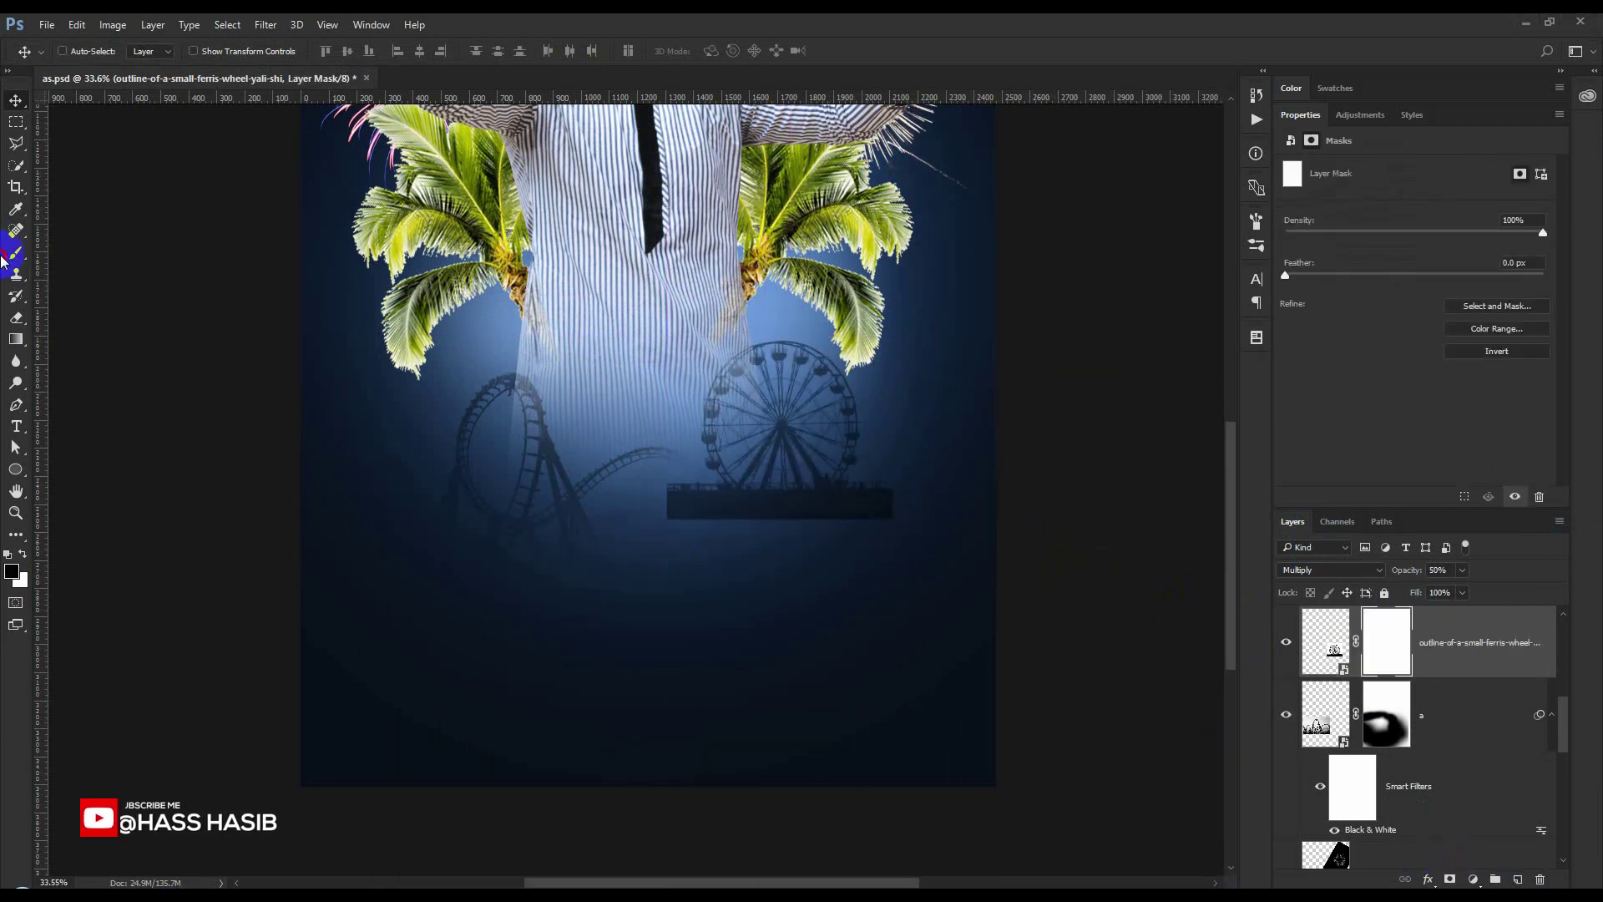
click(15, 253)
drag(634, 534, 918, 534)
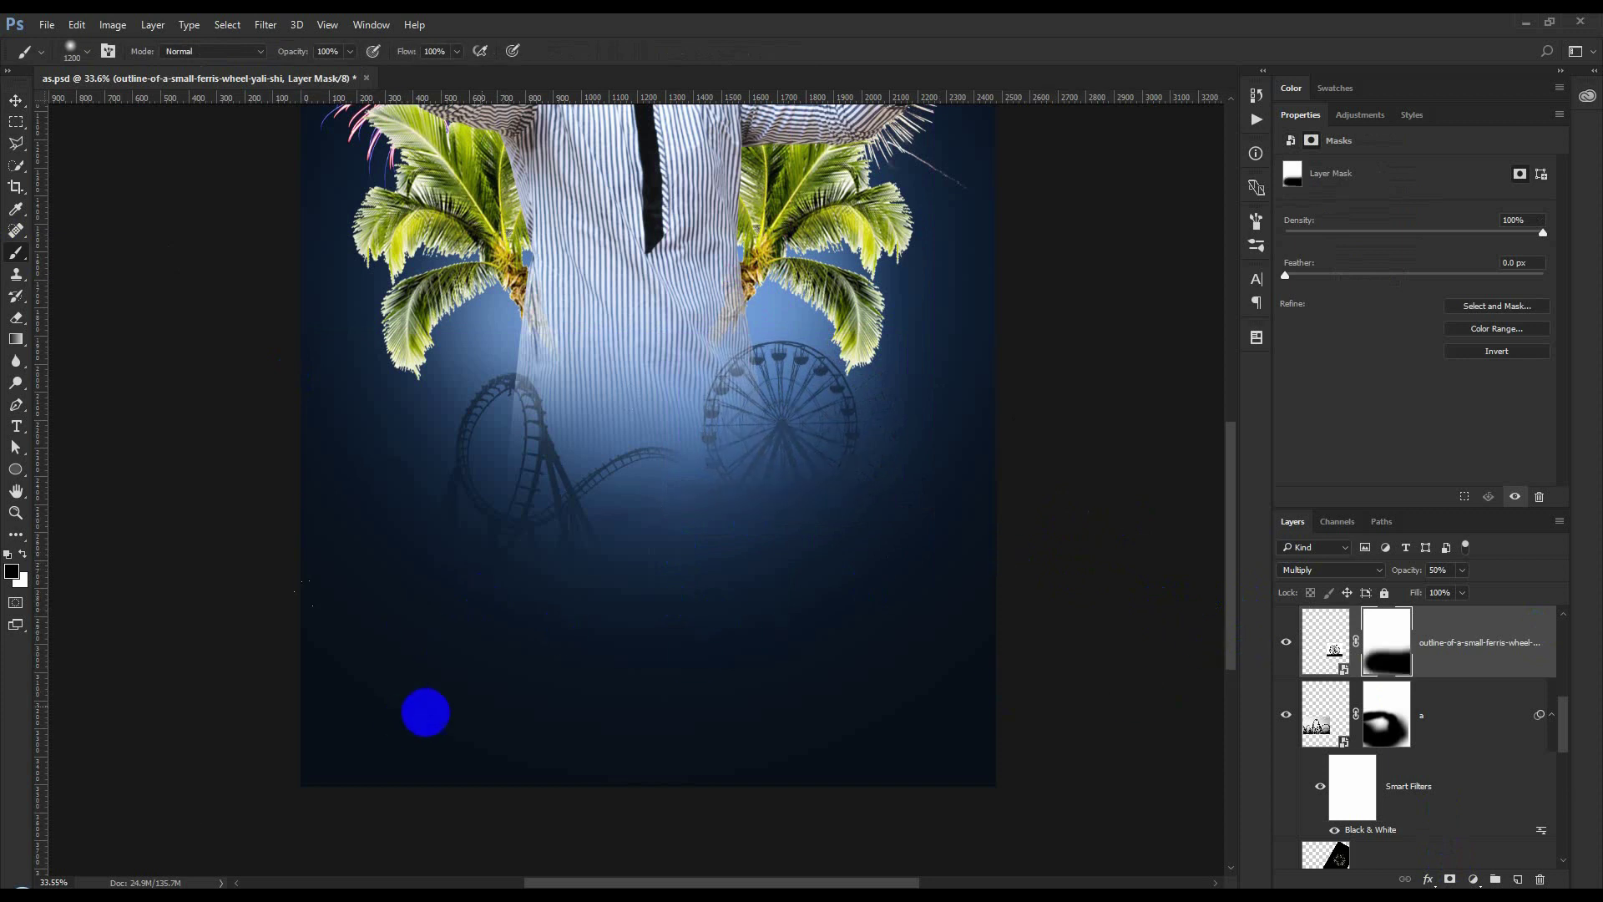
click(8, 101)
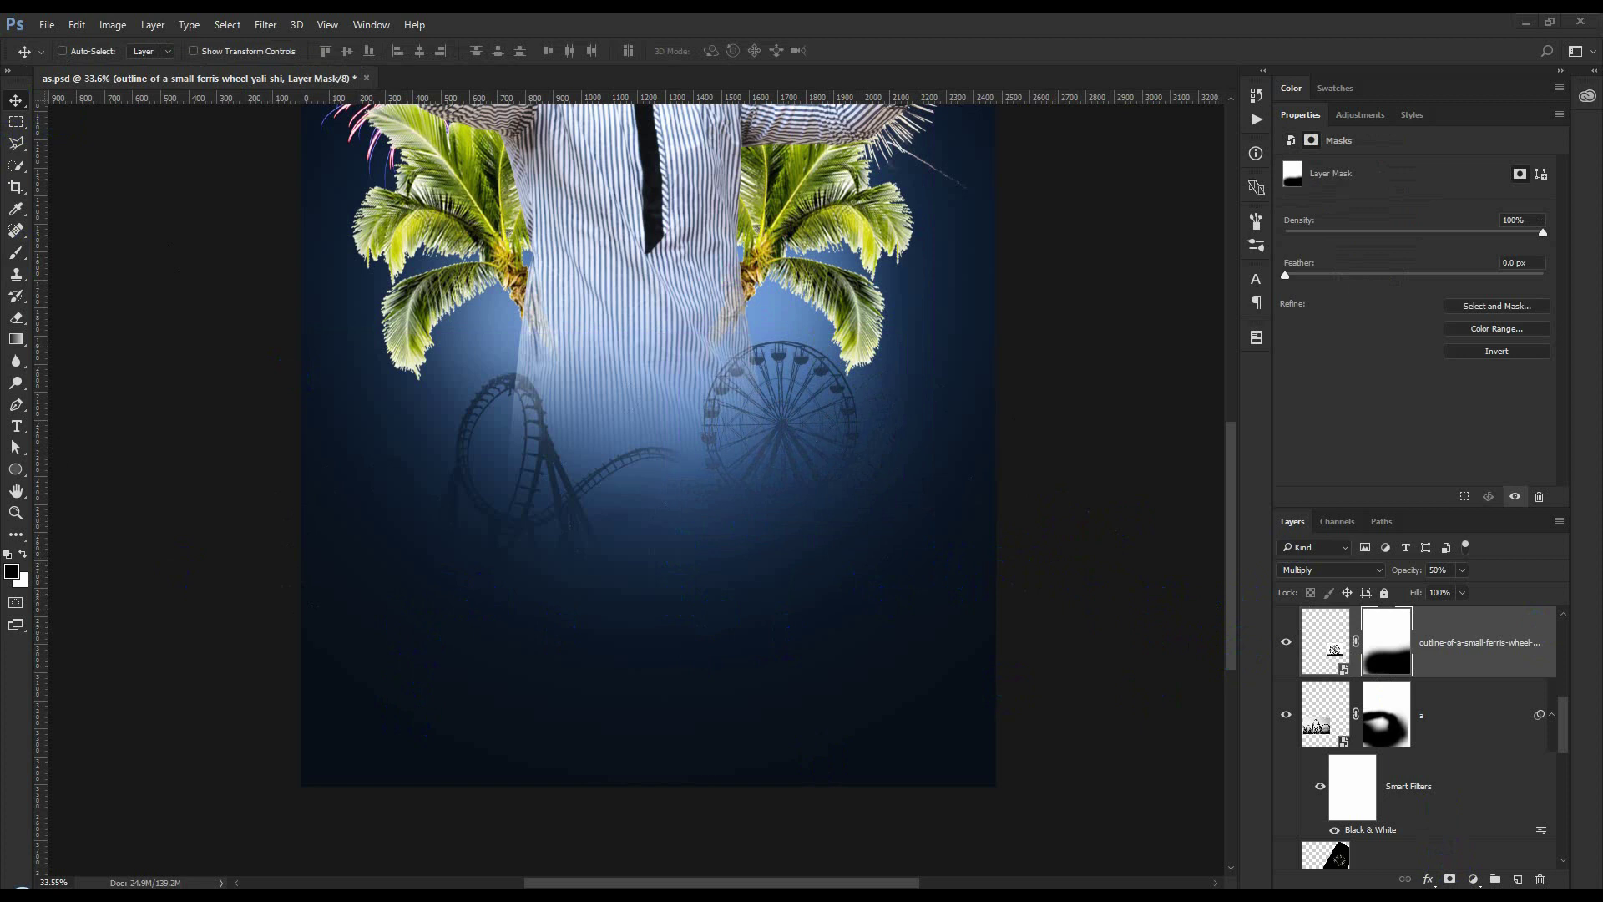
Step: Place the circus-tent image into the flyer and scale it down
mouse_move(1219, 434)
mouse_down()
mouse_move(823, 451)
mouse_move(826, 546)
mouse_up()
mouse_move(994, 224)
mouse_down()
mouse_move(923, 311)
mouse_move(860, 332)
mouse_up()
drag(781, 405, 776, 392)
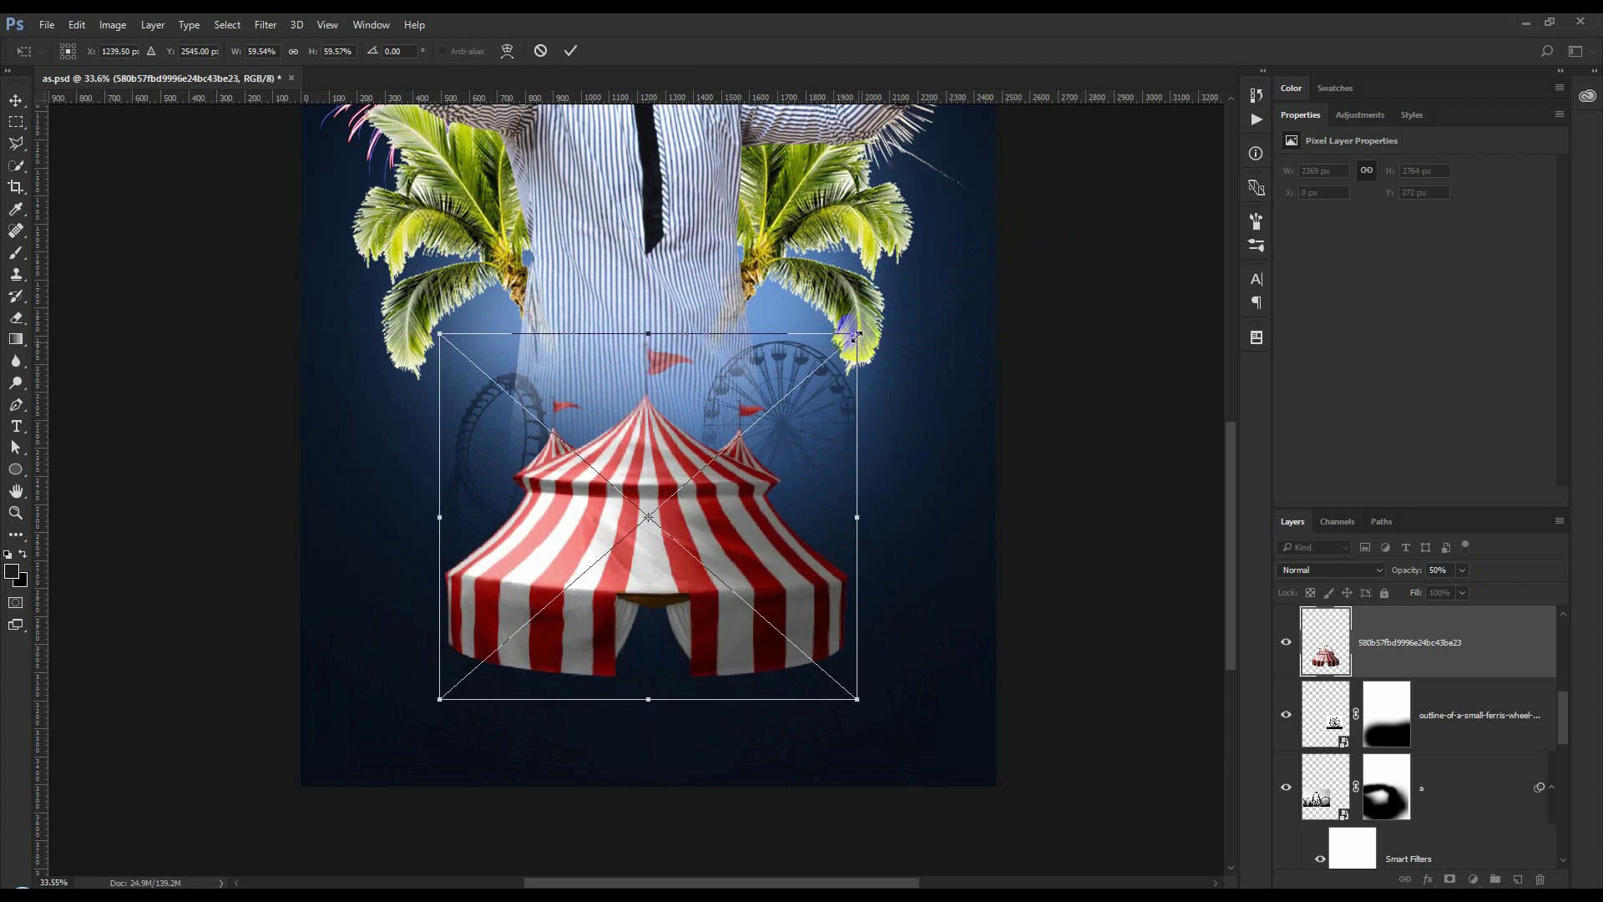
Step: Shrink the circus tent to about half size and move it down into position
drag(858, 336, 838, 349)
drag(678, 389, 668, 430)
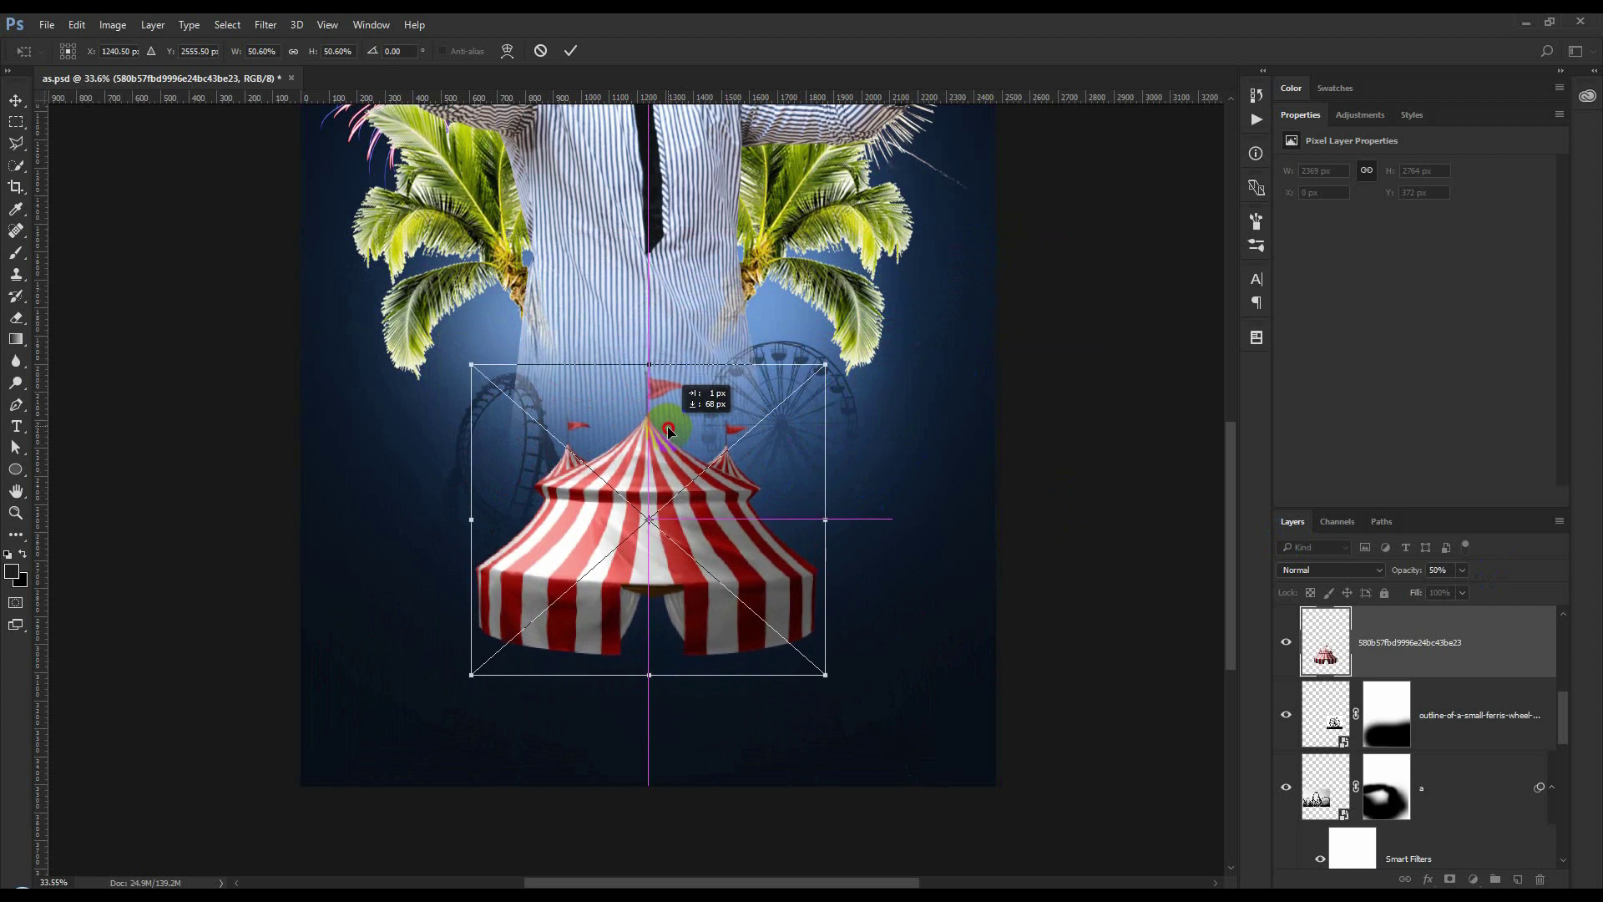
click(570, 51)
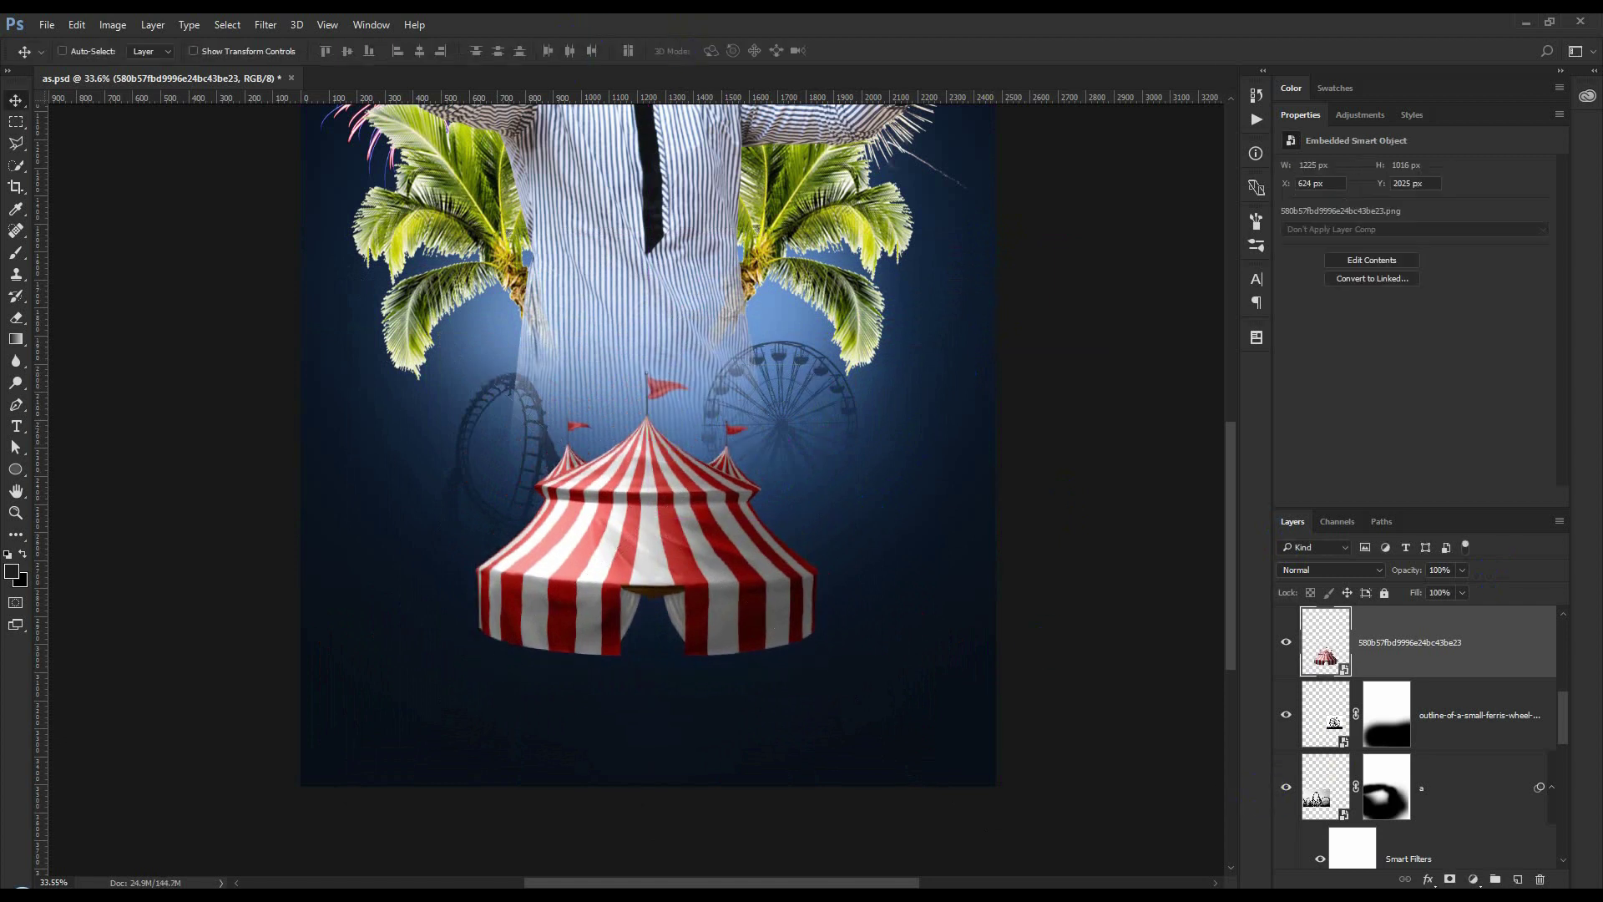
Step: Mask the tent's bottom so it fades into the dark background
click(1450, 879)
key(b)
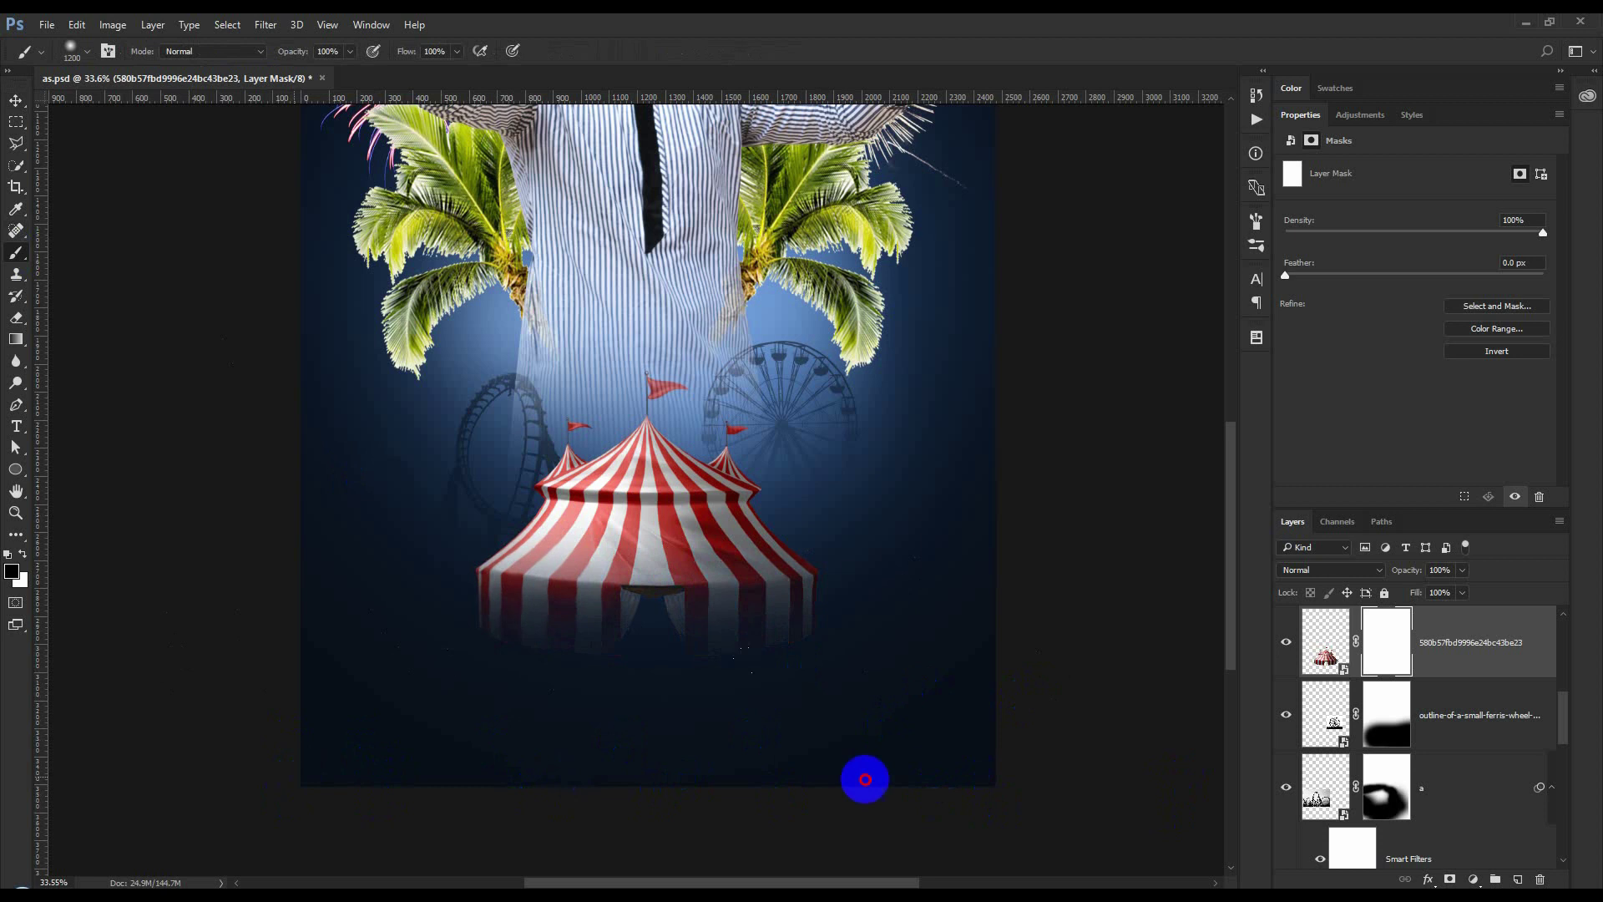
drag(268, 726, 979, 749)
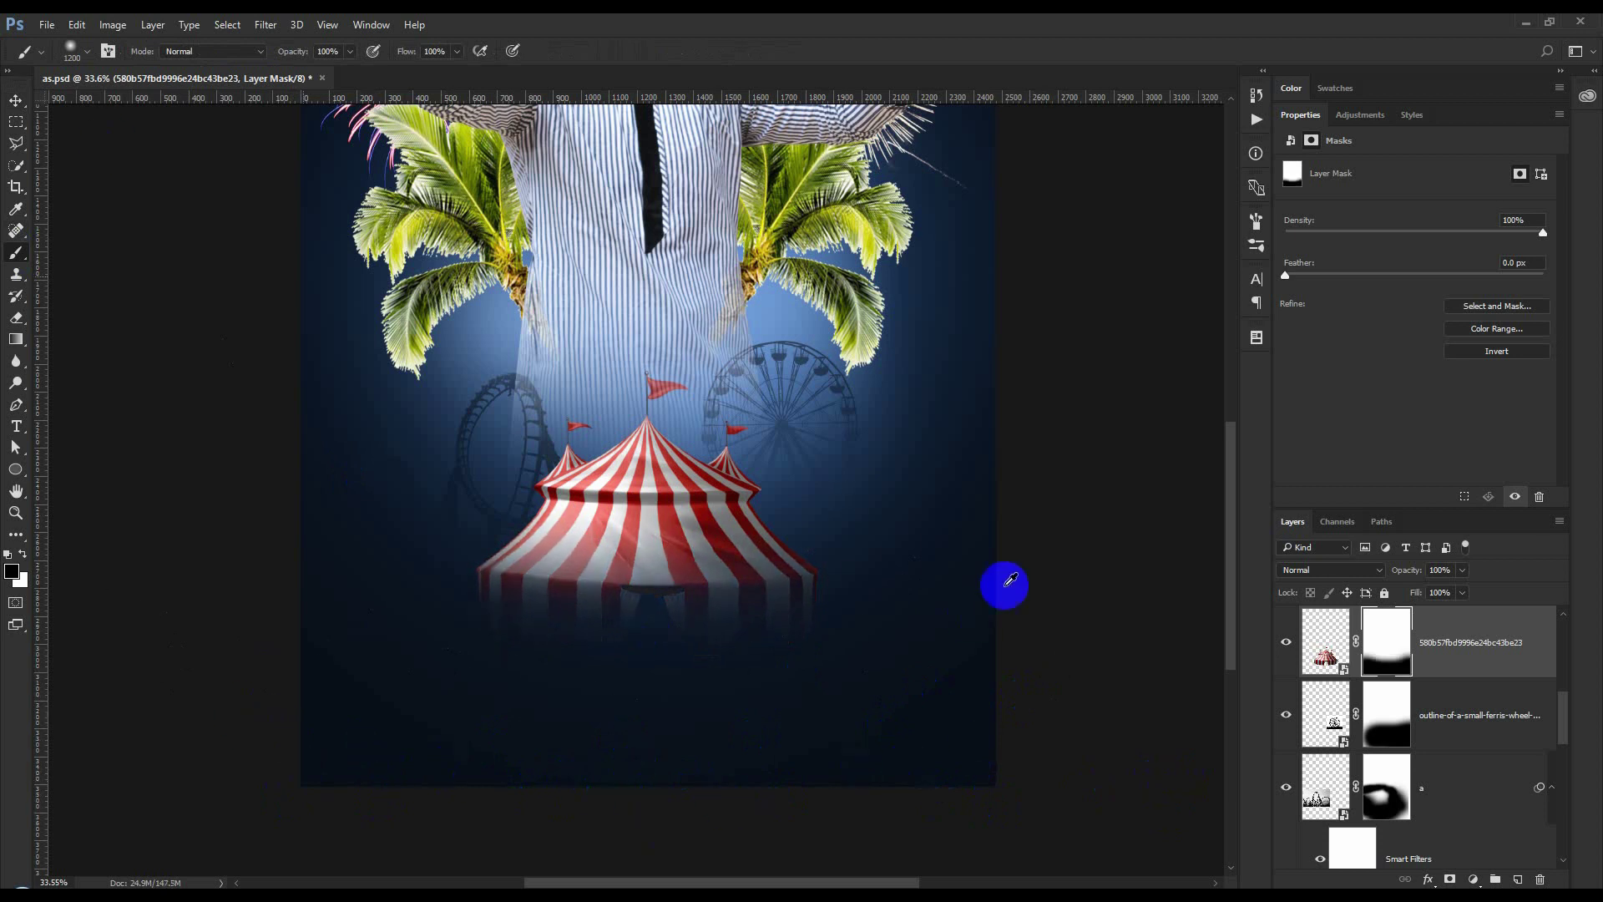
scroll(994, 576, down, 2)
click(15, 99)
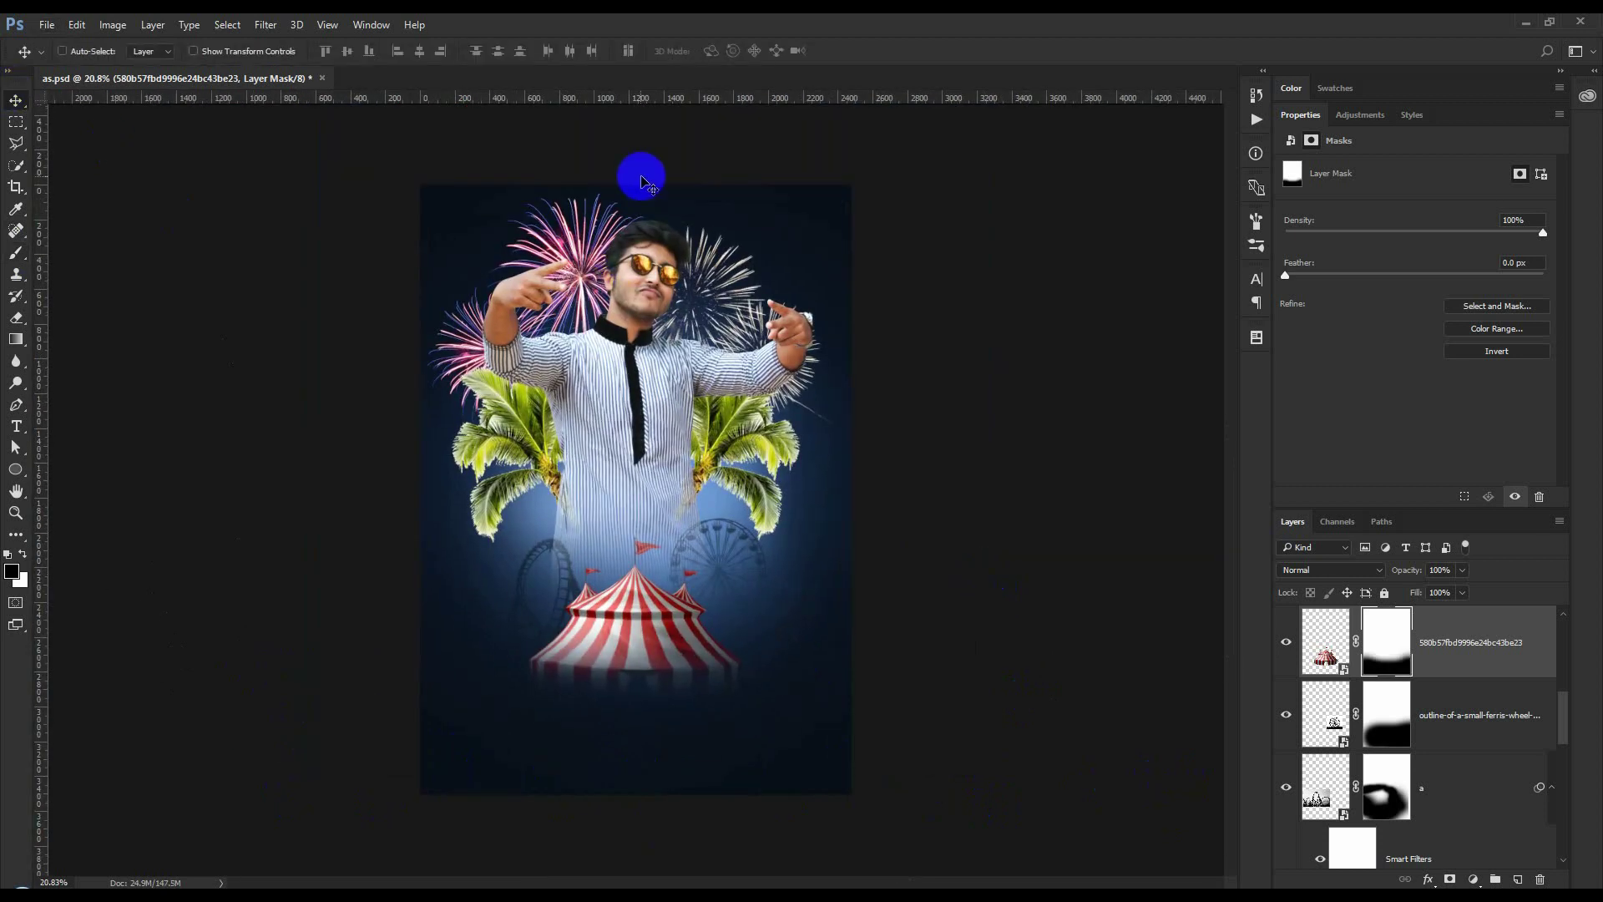
scroll(1461, 810, down, 5)
Step: Move the man image (Layer 3) down about 93 px
scroll(1466, 835, down, 3)
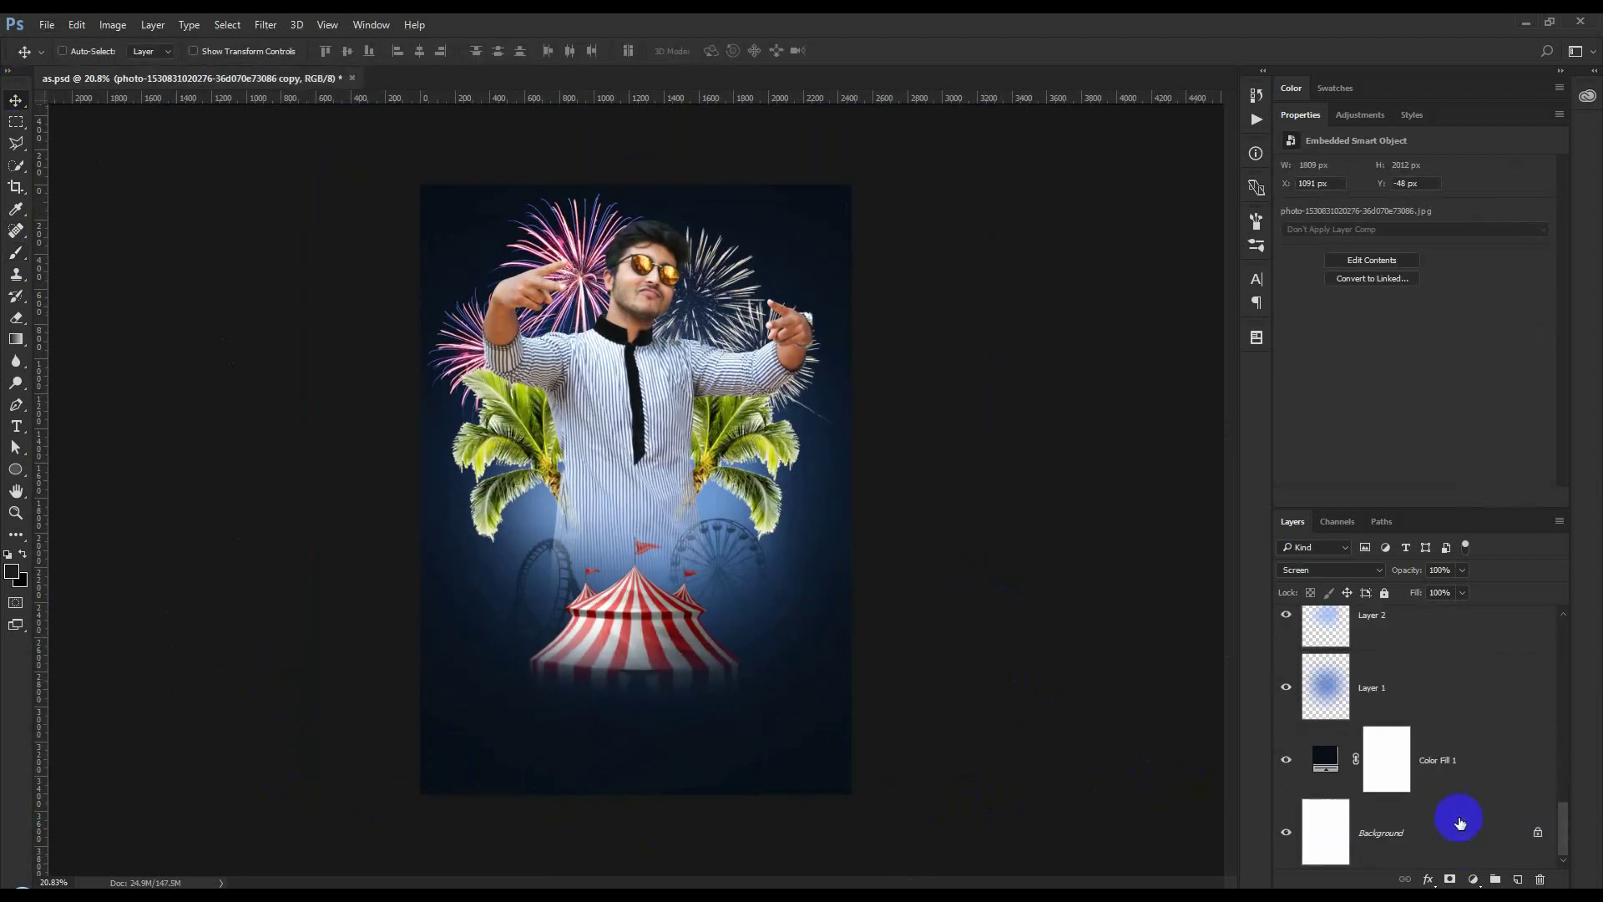
click(1449, 759)
scroll(1432, 716, up, 5)
click(1450, 643)
drag(801, 535, 806, 548)
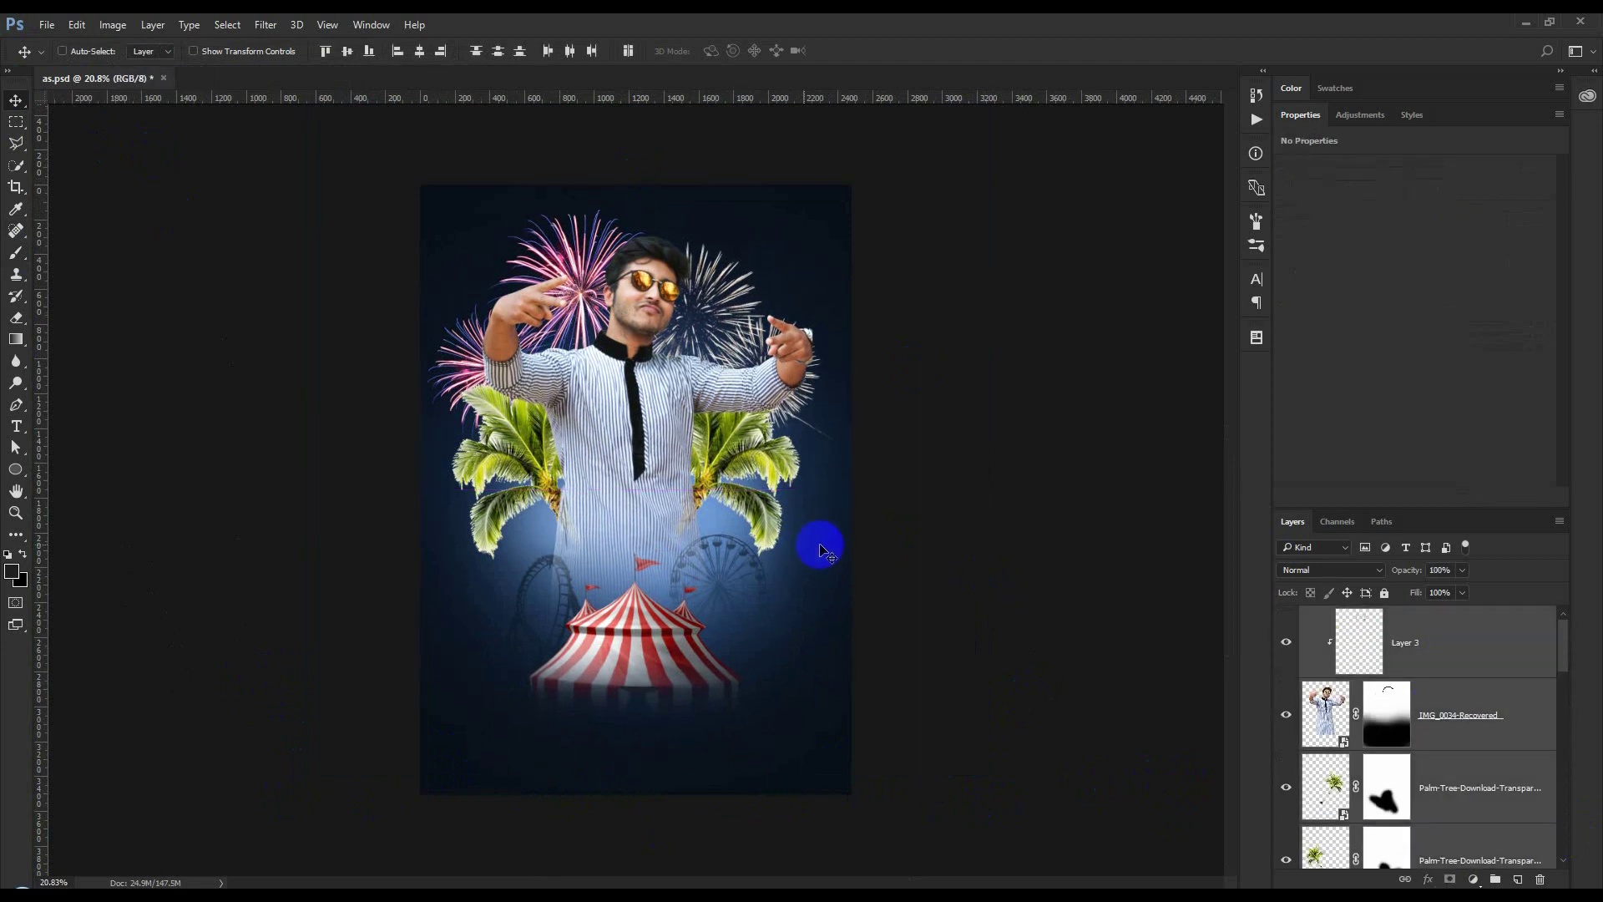
Step: Reposition and resize the main fireworks burst
scroll(1475, 765, down, 3)
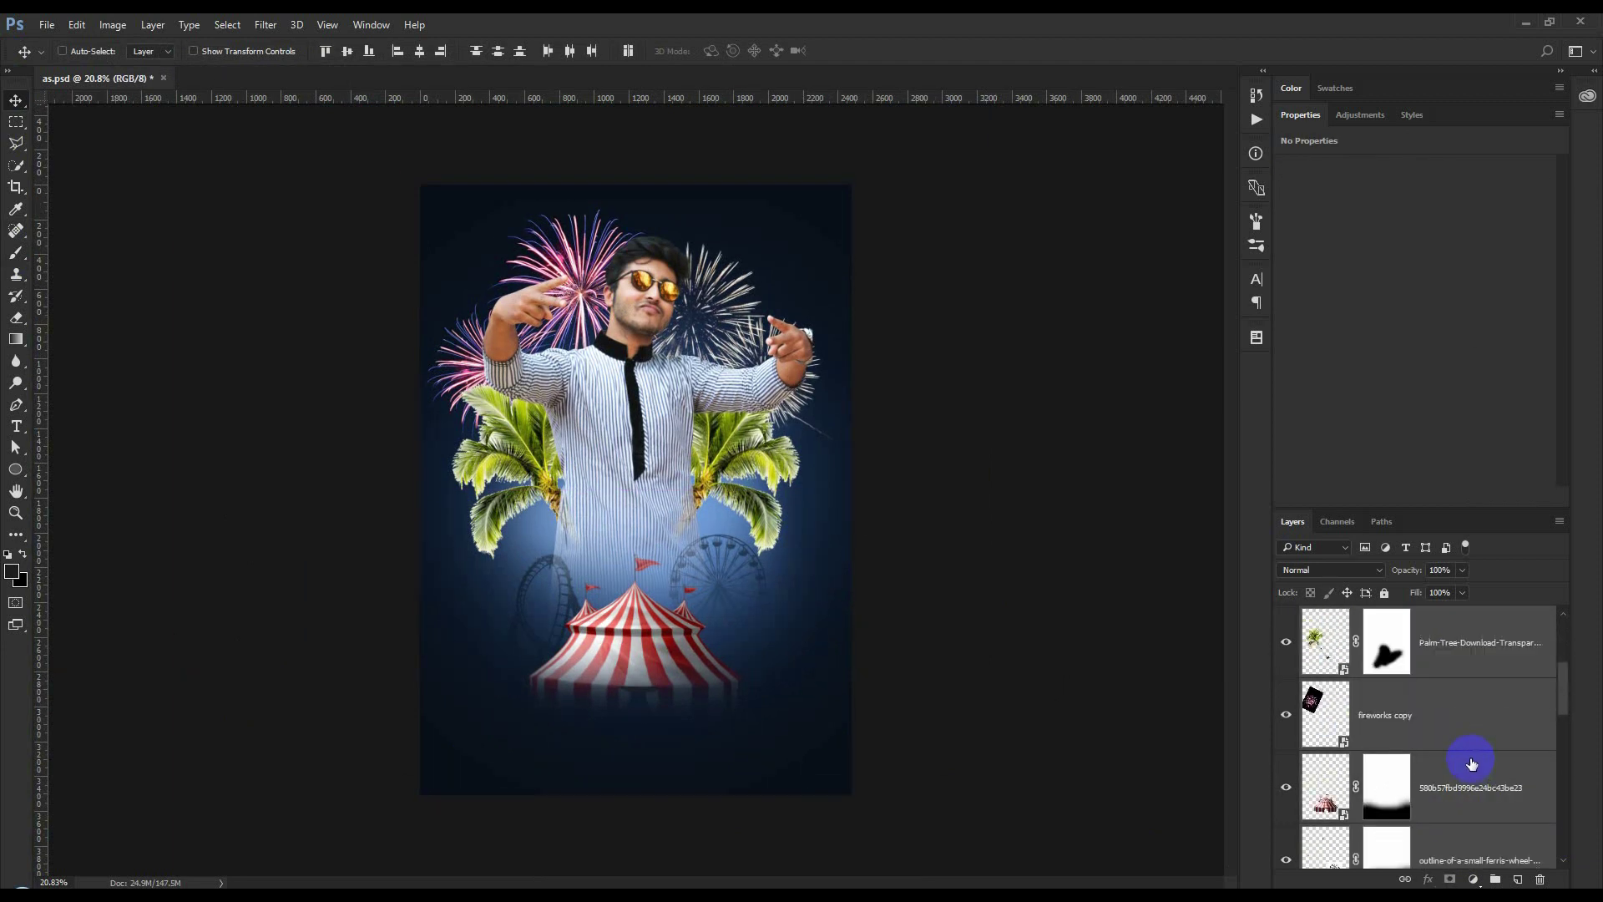
click(1373, 742)
scroll(1303, 735, down, 1)
scroll(1332, 800, down, 4)
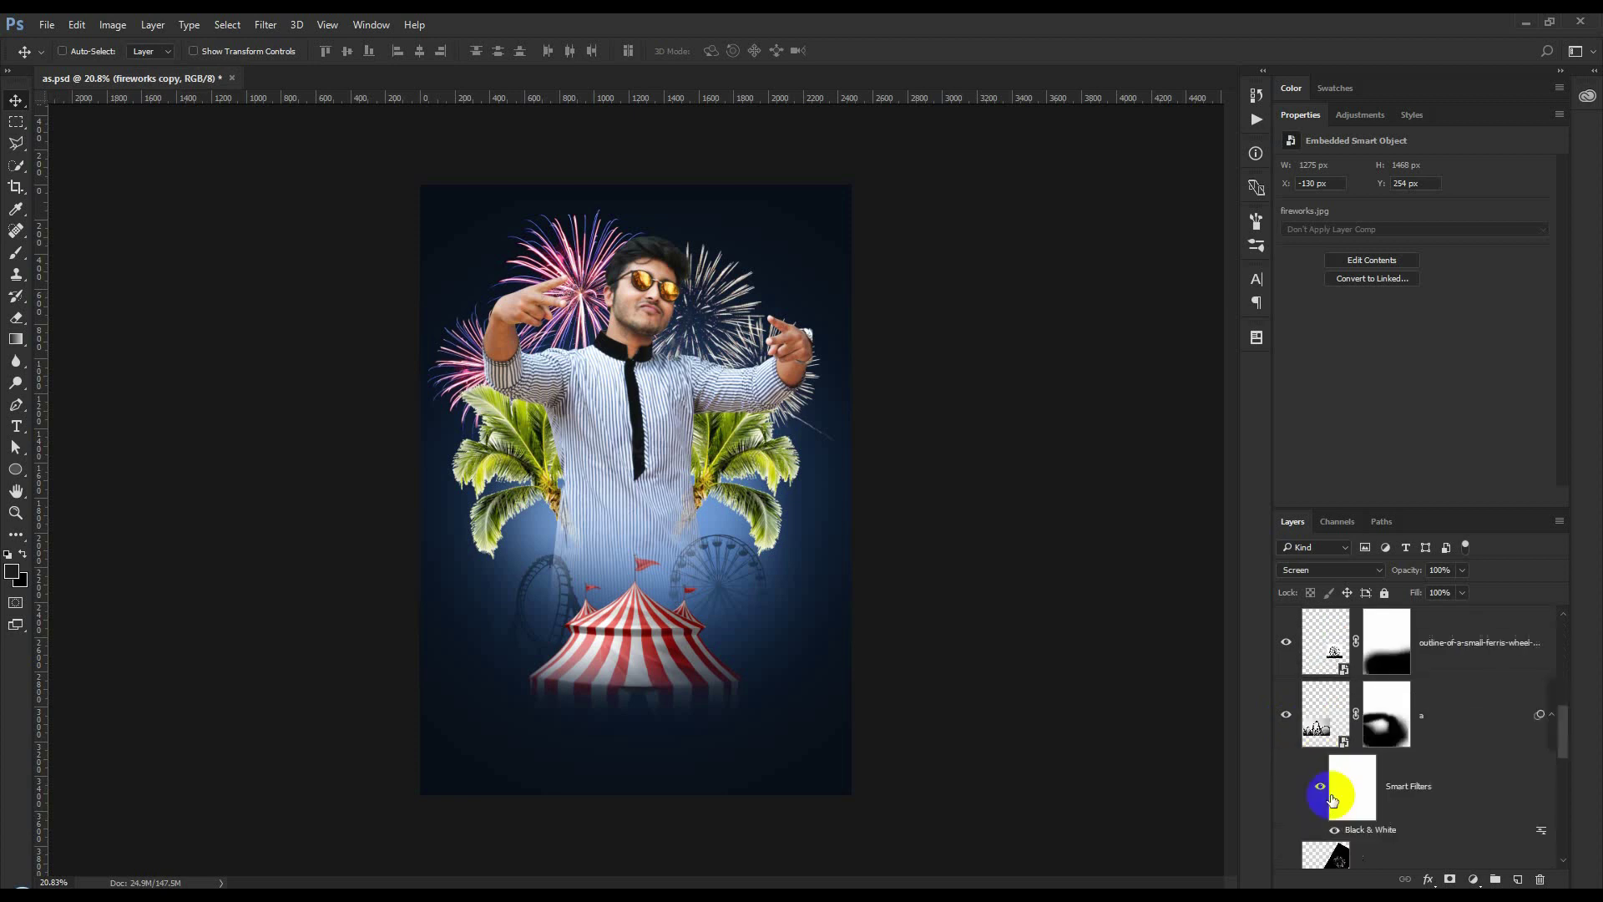
scroll(1332, 800, down, 2)
click(1329, 857)
mouse_move(756, 380)
mouse_down()
mouse_move(749, 429)
mouse_move(665, 365)
mouse_up()
key(ctrl+t)
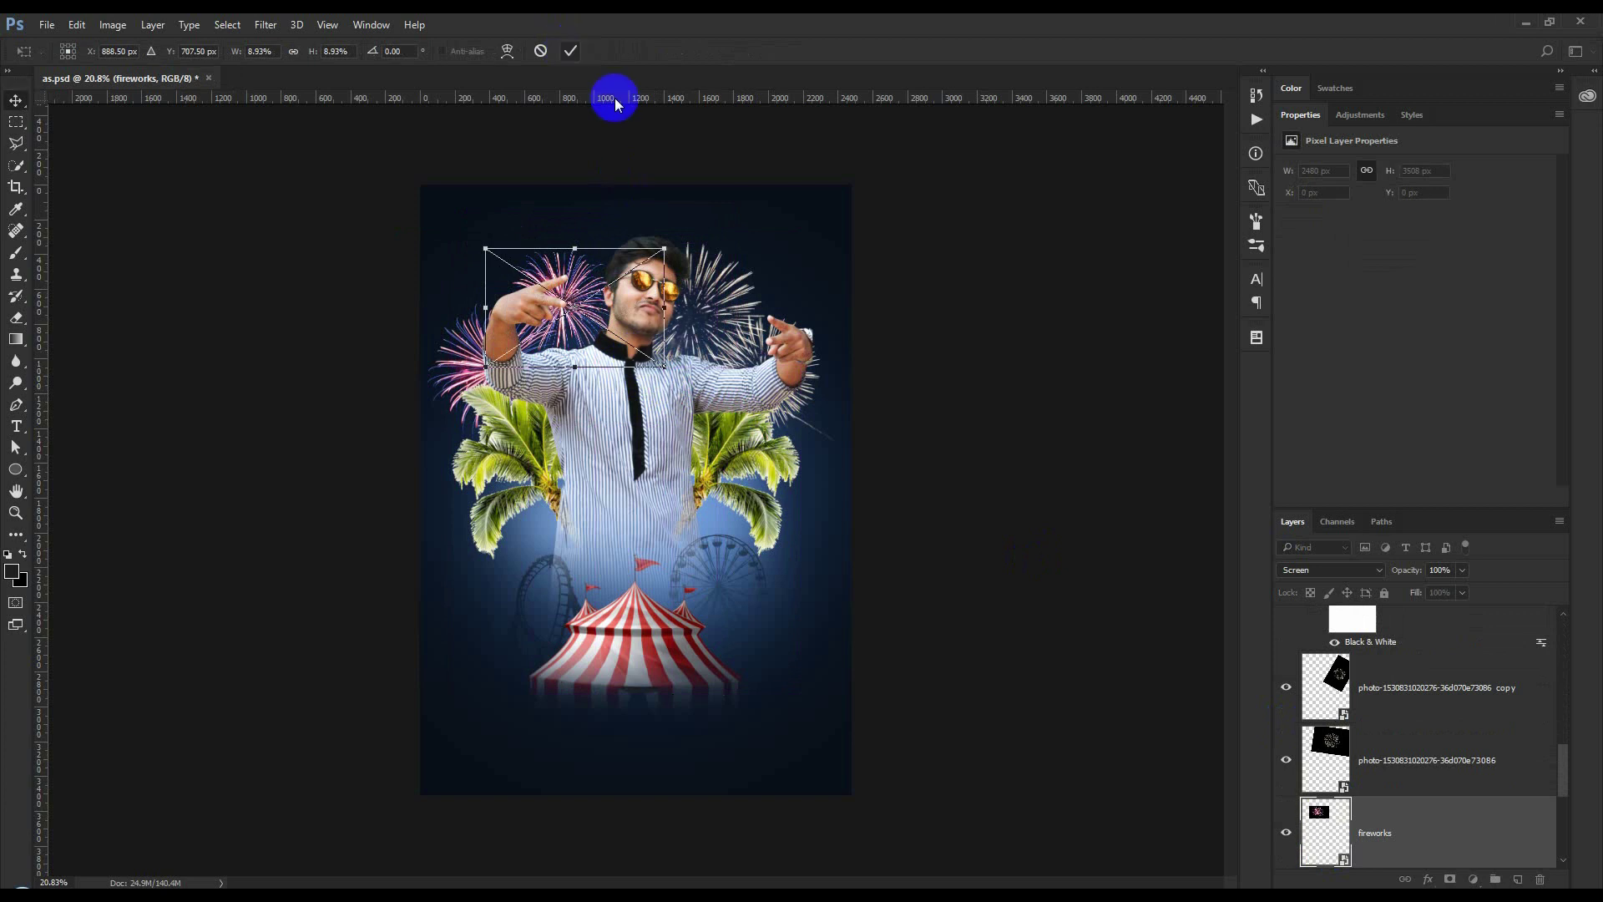
key(Return)
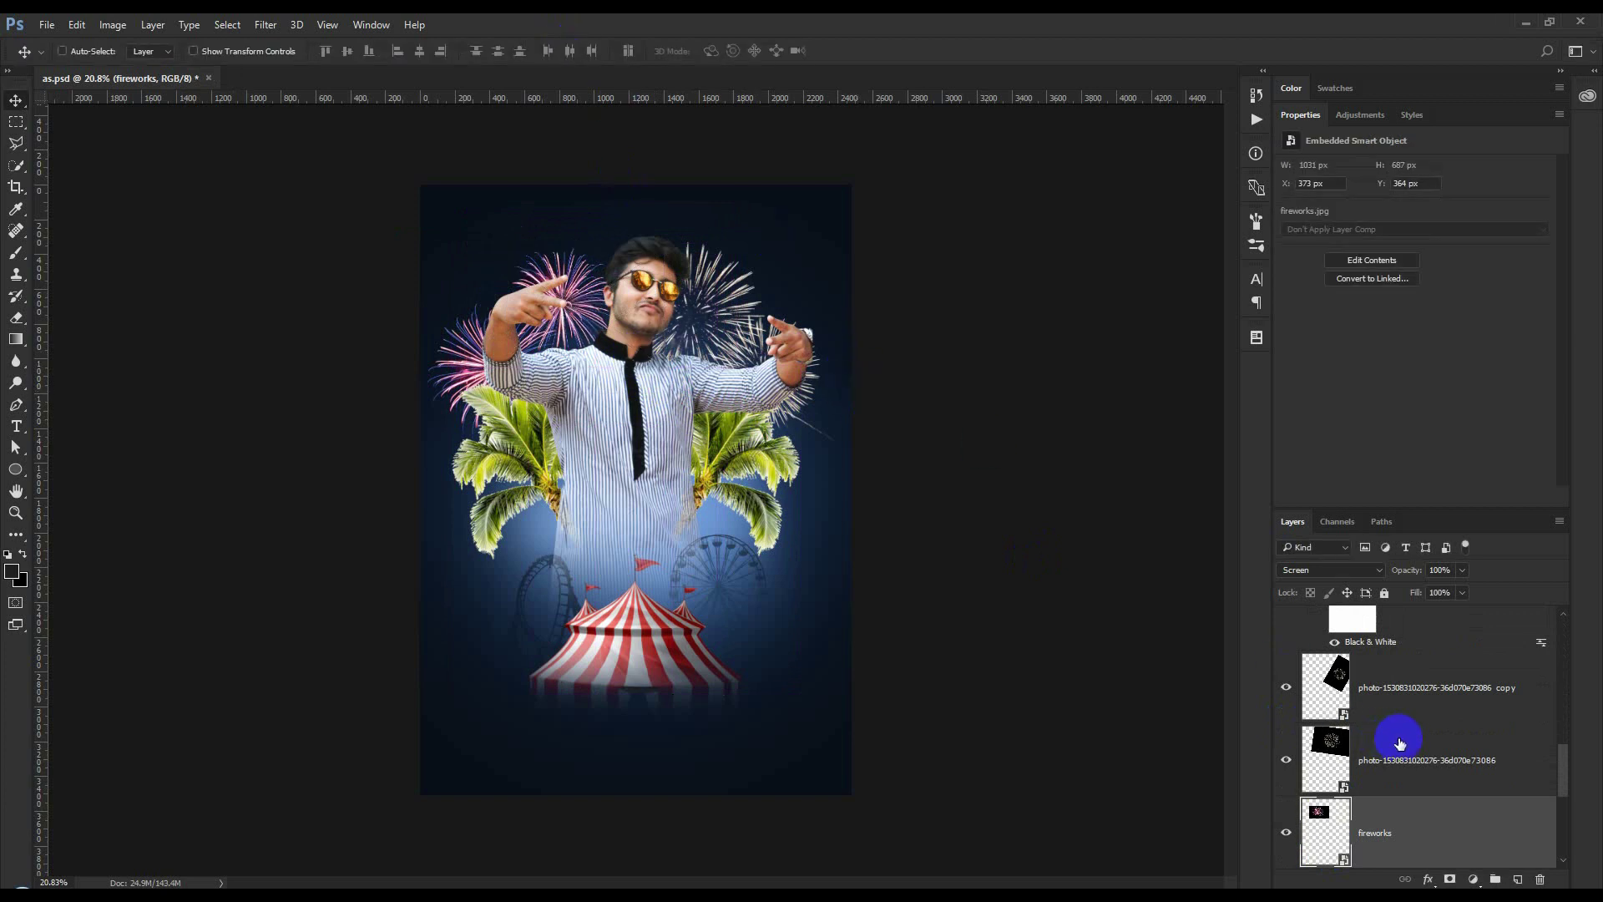
Step: Nudge the lower fireworks burst, then move and rotate the copied burst
click(1383, 709)
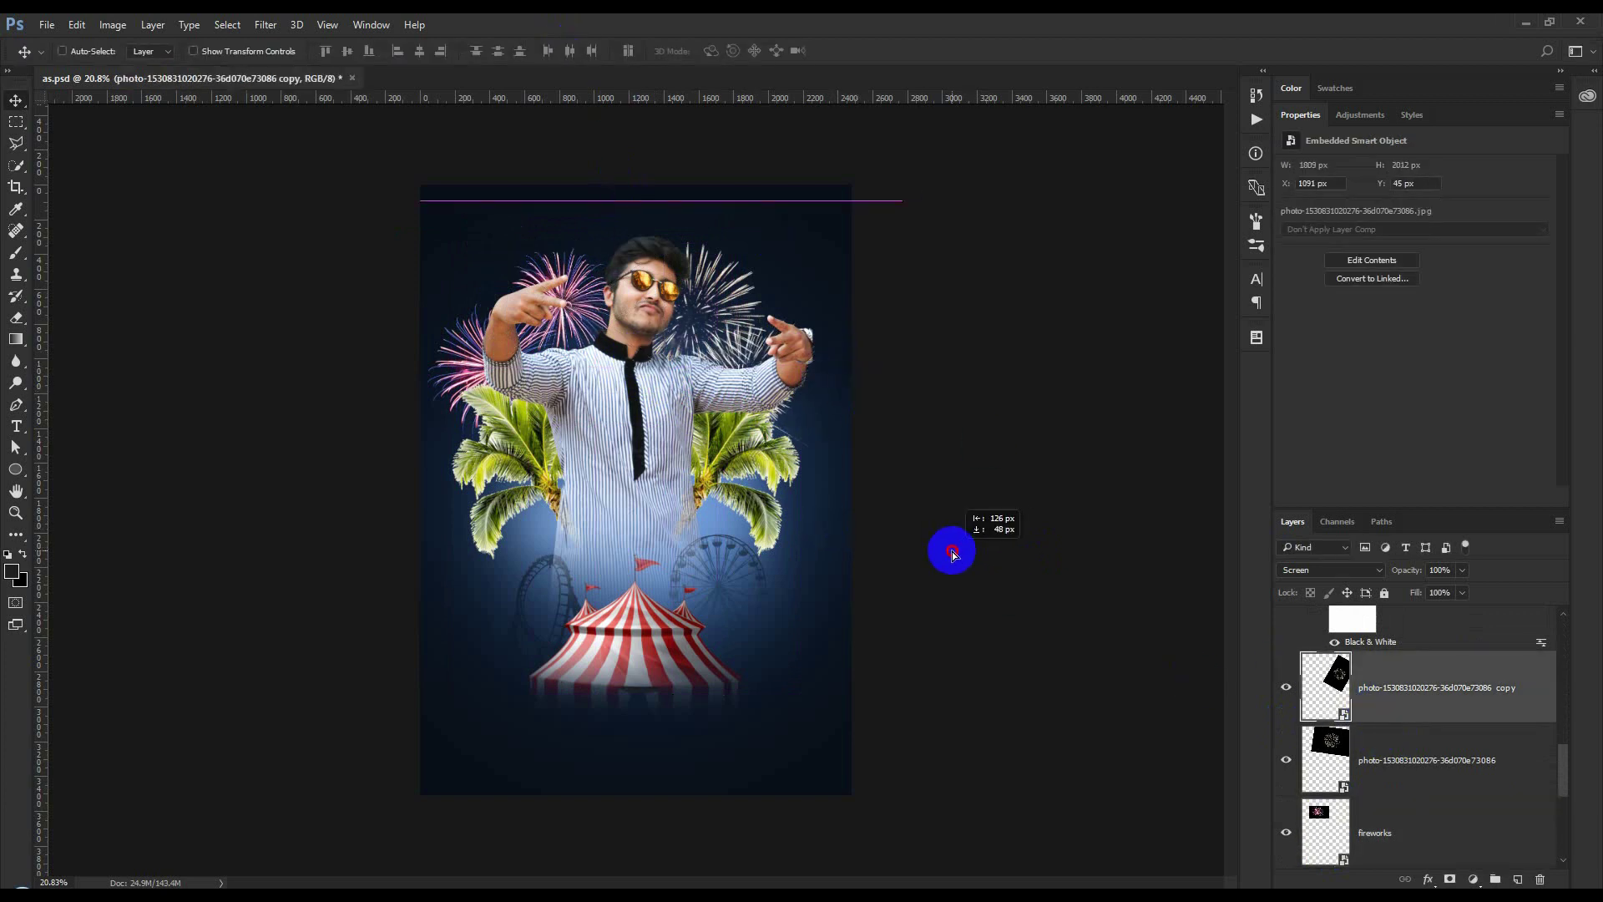
click(1404, 739)
drag(851, 440, 845, 458)
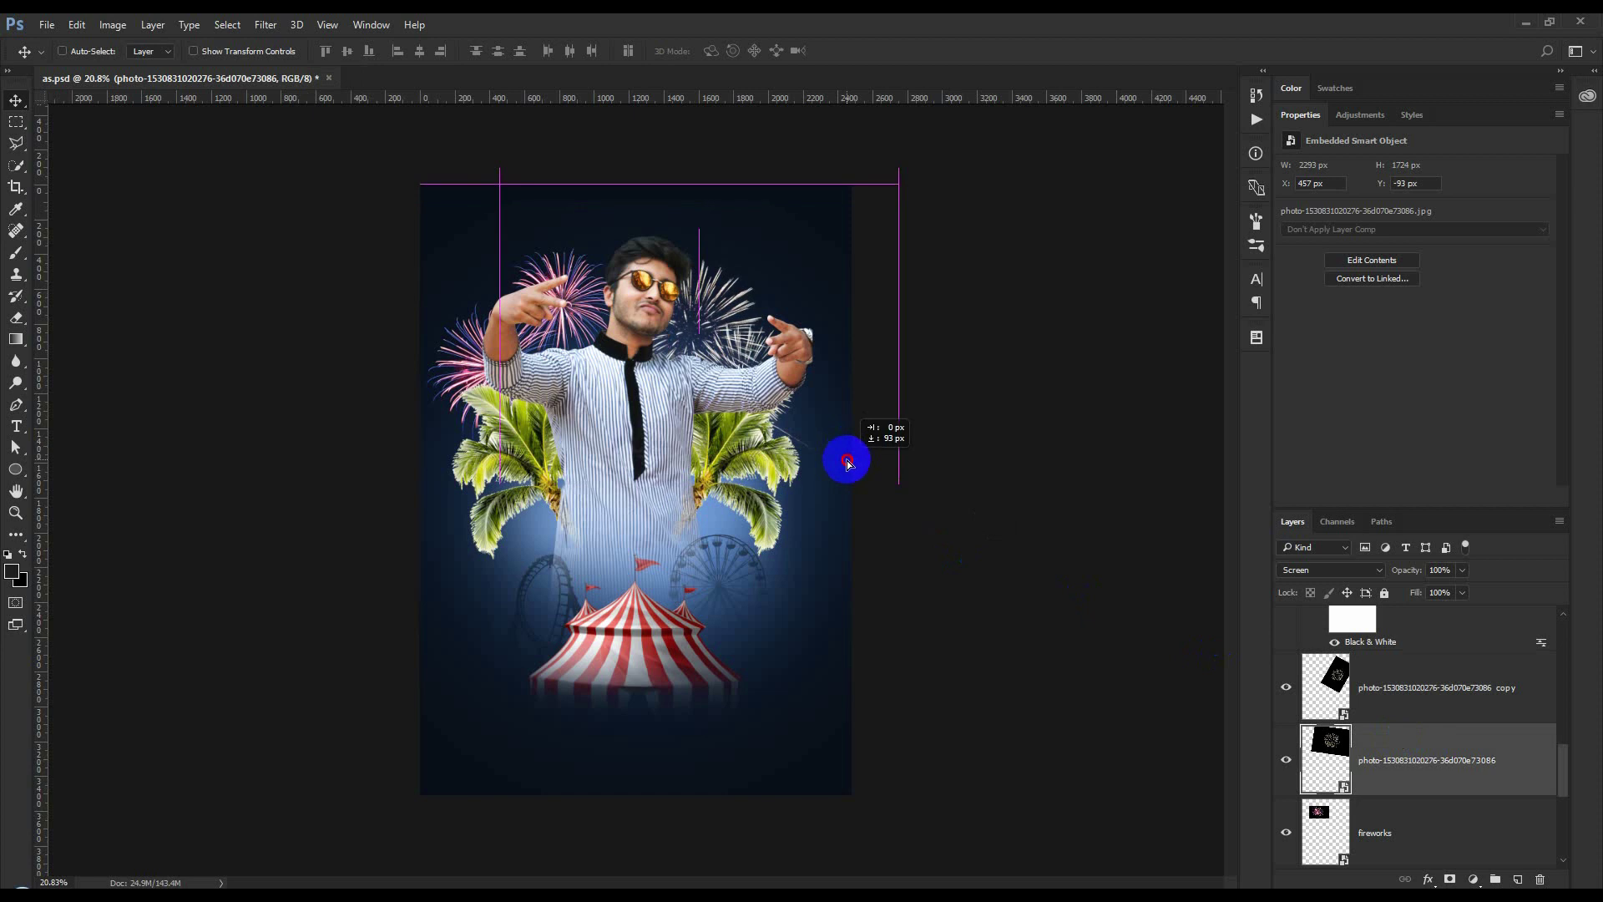
click(1417, 684)
mouse_move(886, 516)
mouse_down()
mouse_move(933, 562)
mouse_move(928, 546)
mouse_up()
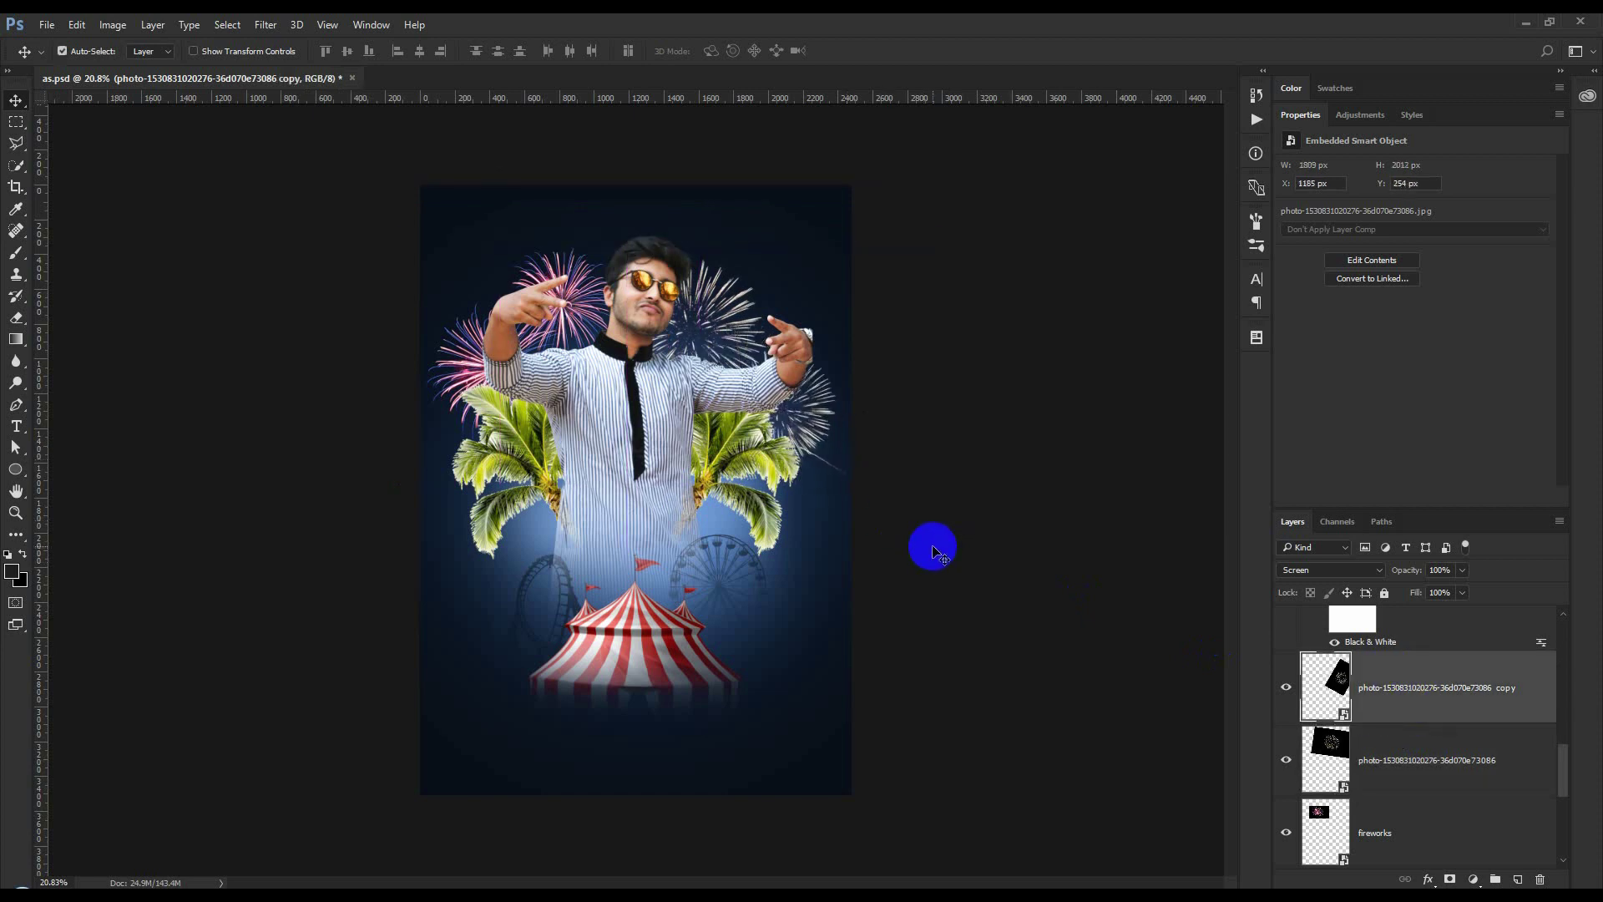
key(ctrl+t)
drag(933, 659, 776, 422)
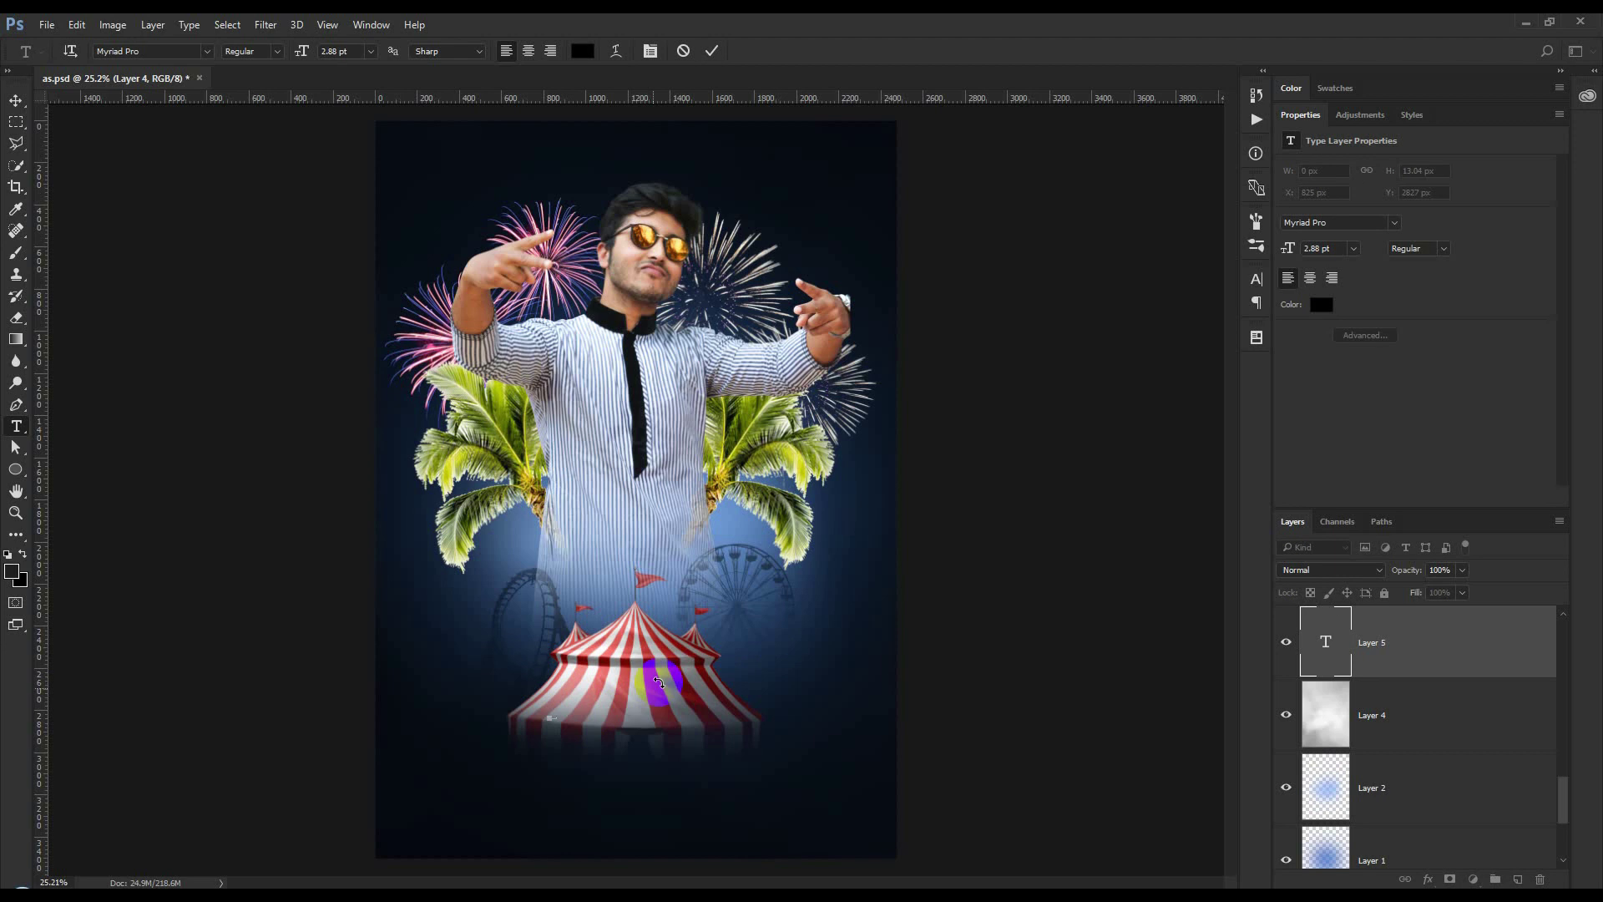
Step: Enlarge the PARTY text to about 136 pt and move it above the tent
mouse_move(301, 51)
mouse_down()
mouse_move(389, 99)
mouse_move(725, 512)
mouse_up()
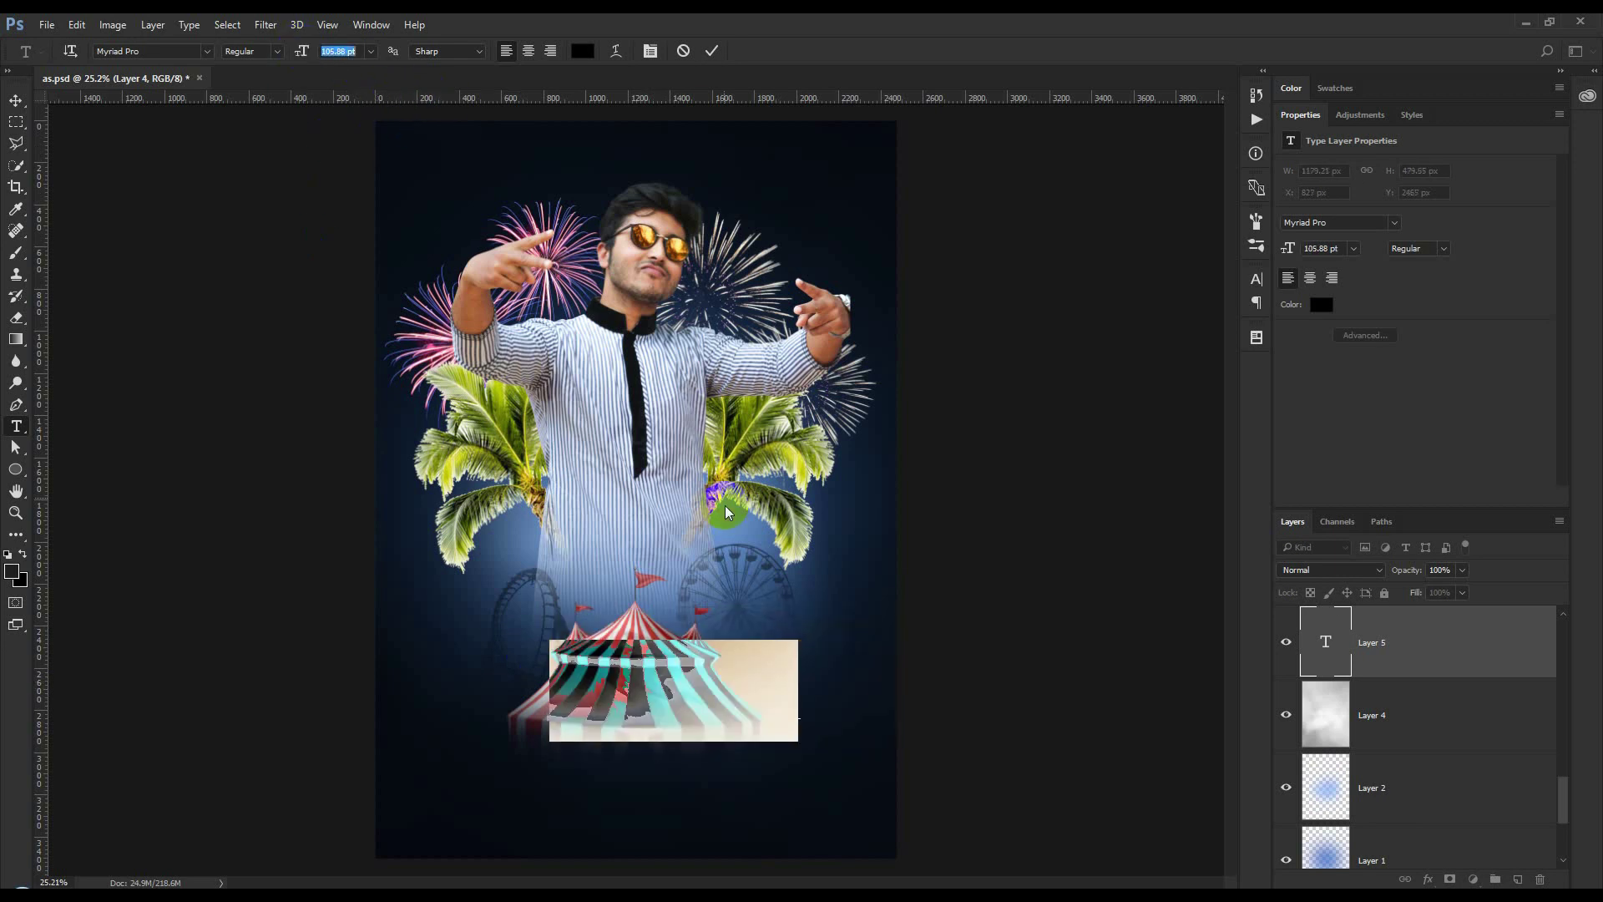
click(672, 484)
click(15, 100)
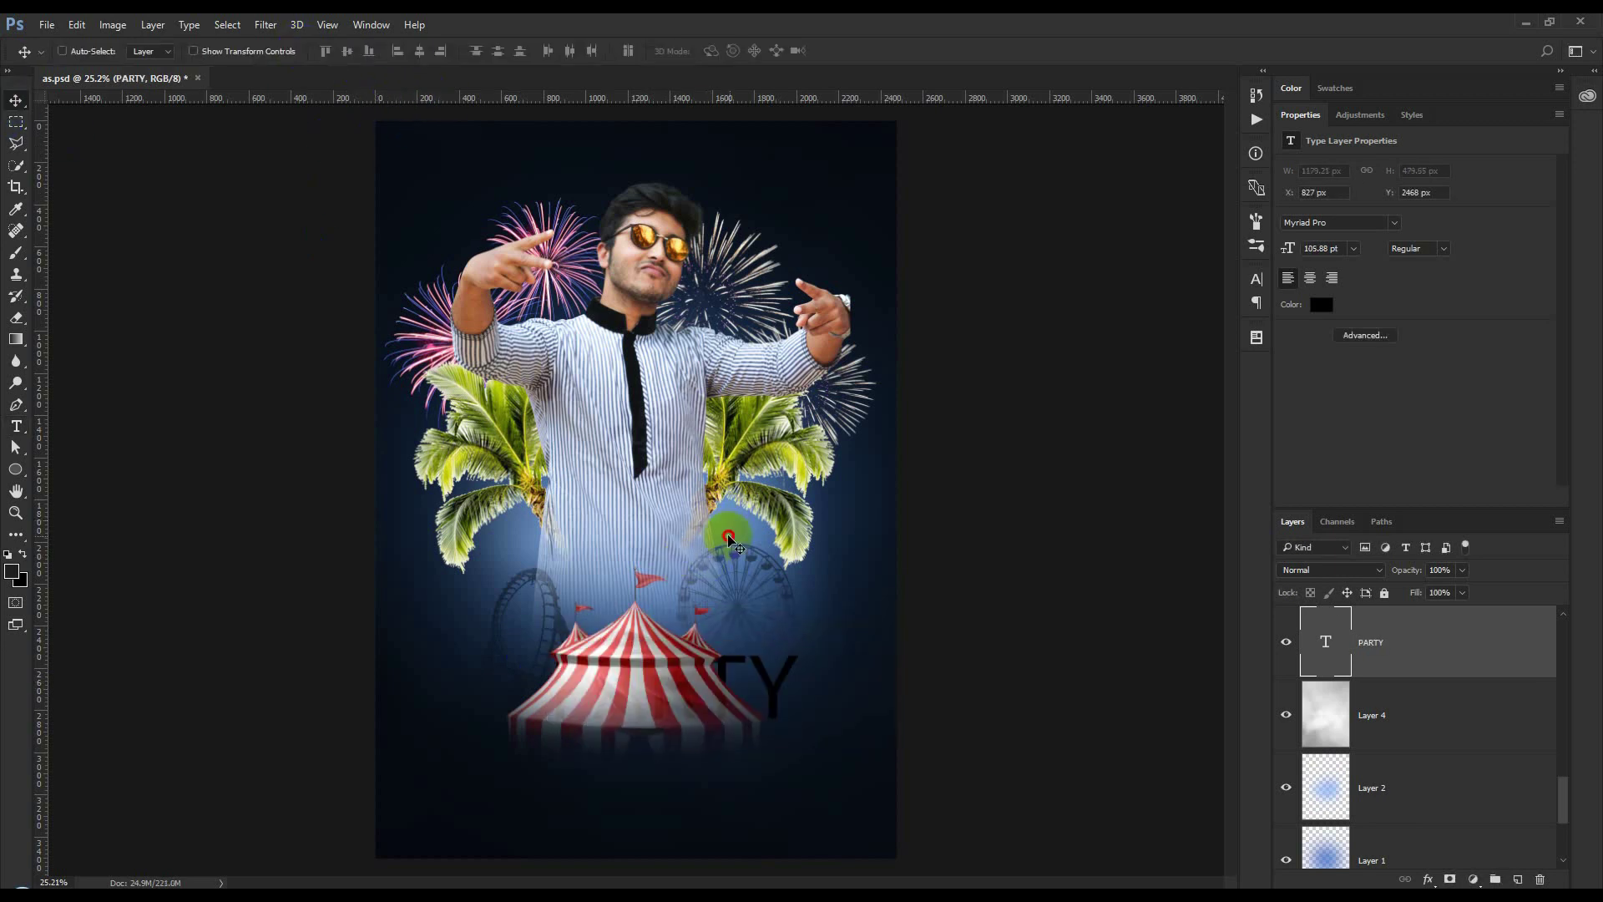
mouse_move(752, 681)
mouse_down()
mouse_move(735, 575)
mouse_move(859, 501)
mouse_up()
Step: Scale PARTY to about 177% and tilt it by -2.87°
key(ctrl+t)
mouse_move(674, 510)
mouse_down()
mouse_move(687, 522)
mouse_move(717, 501)
mouse_up()
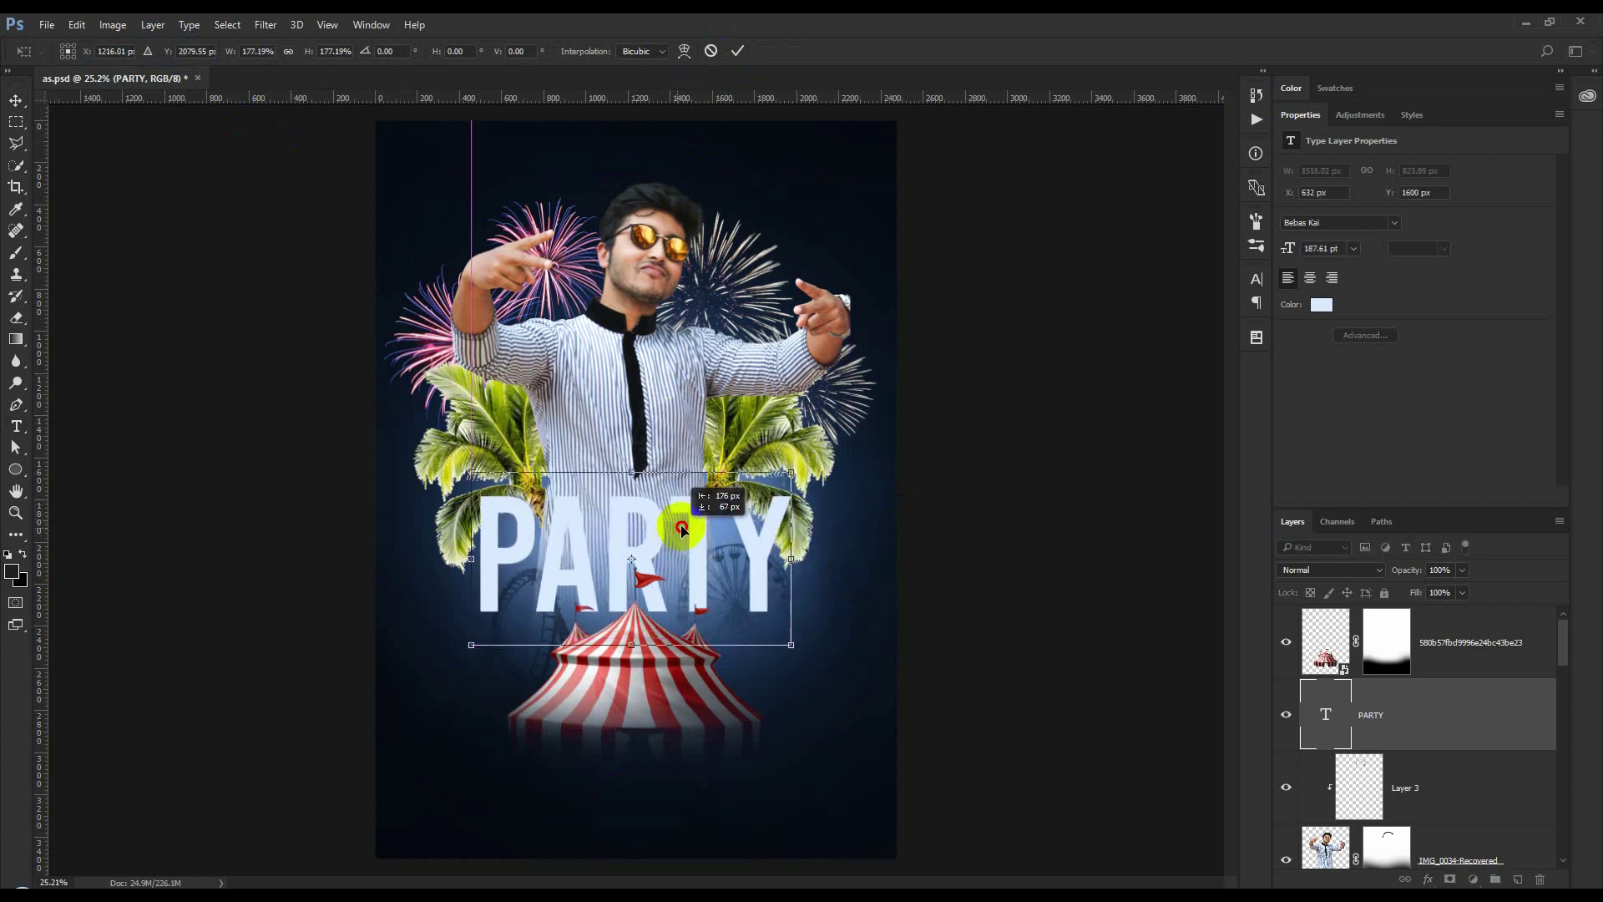
drag(835, 535, 831, 518)
drag(735, 537, 714, 569)
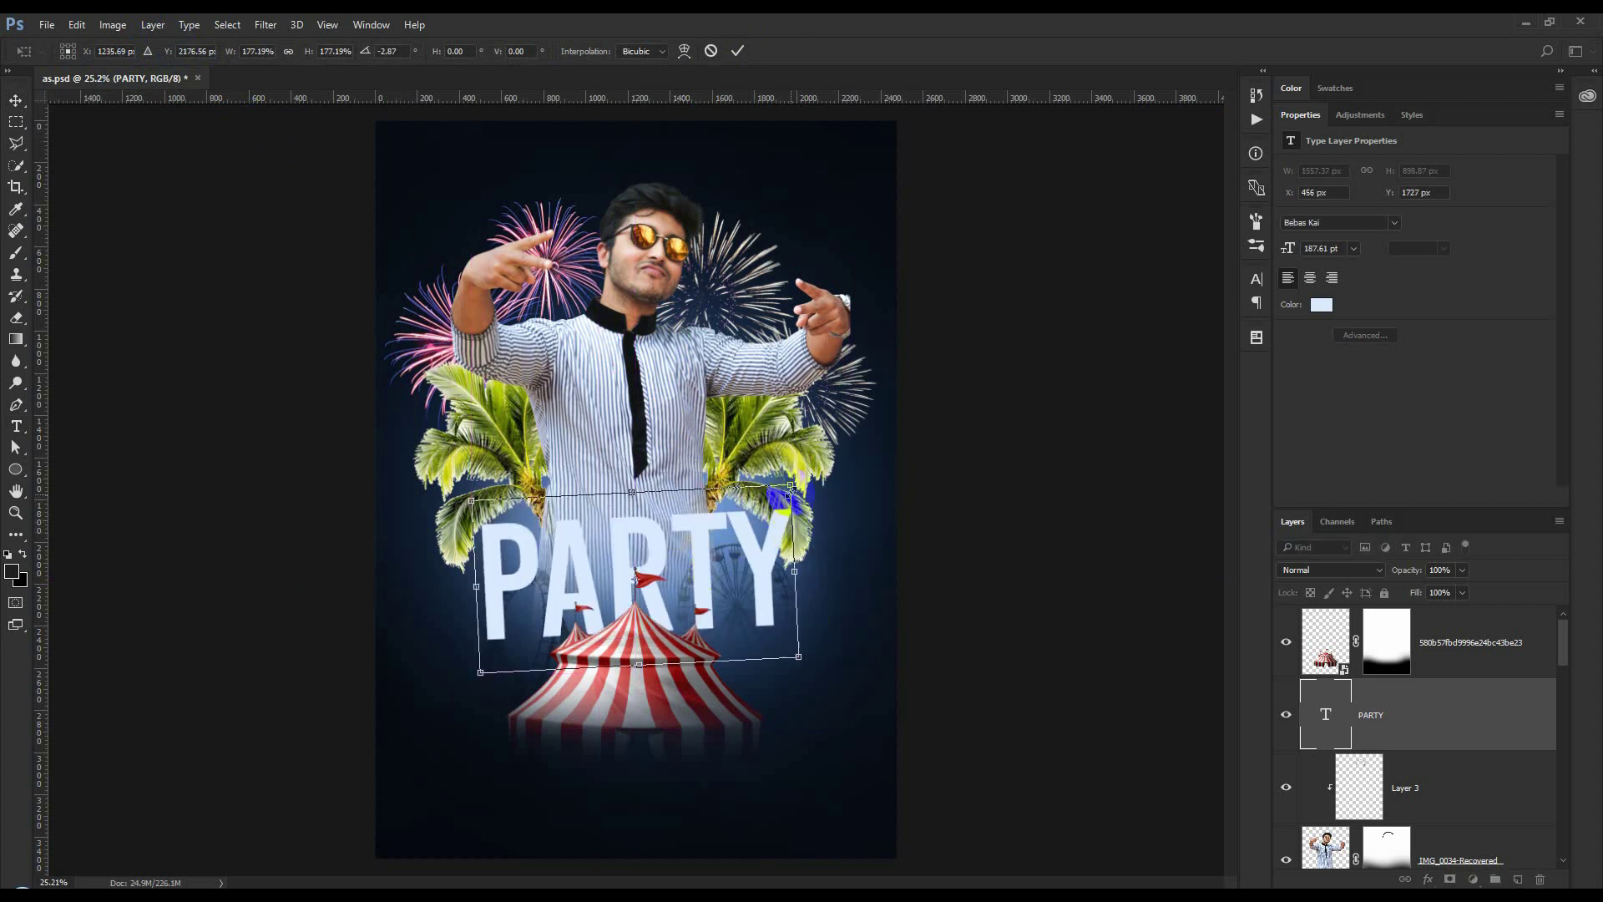
mouse_move(790, 485)
mouse_down()
mouse_move(729, 543)
mouse_move(757, 504)
mouse_up()
key(Return)
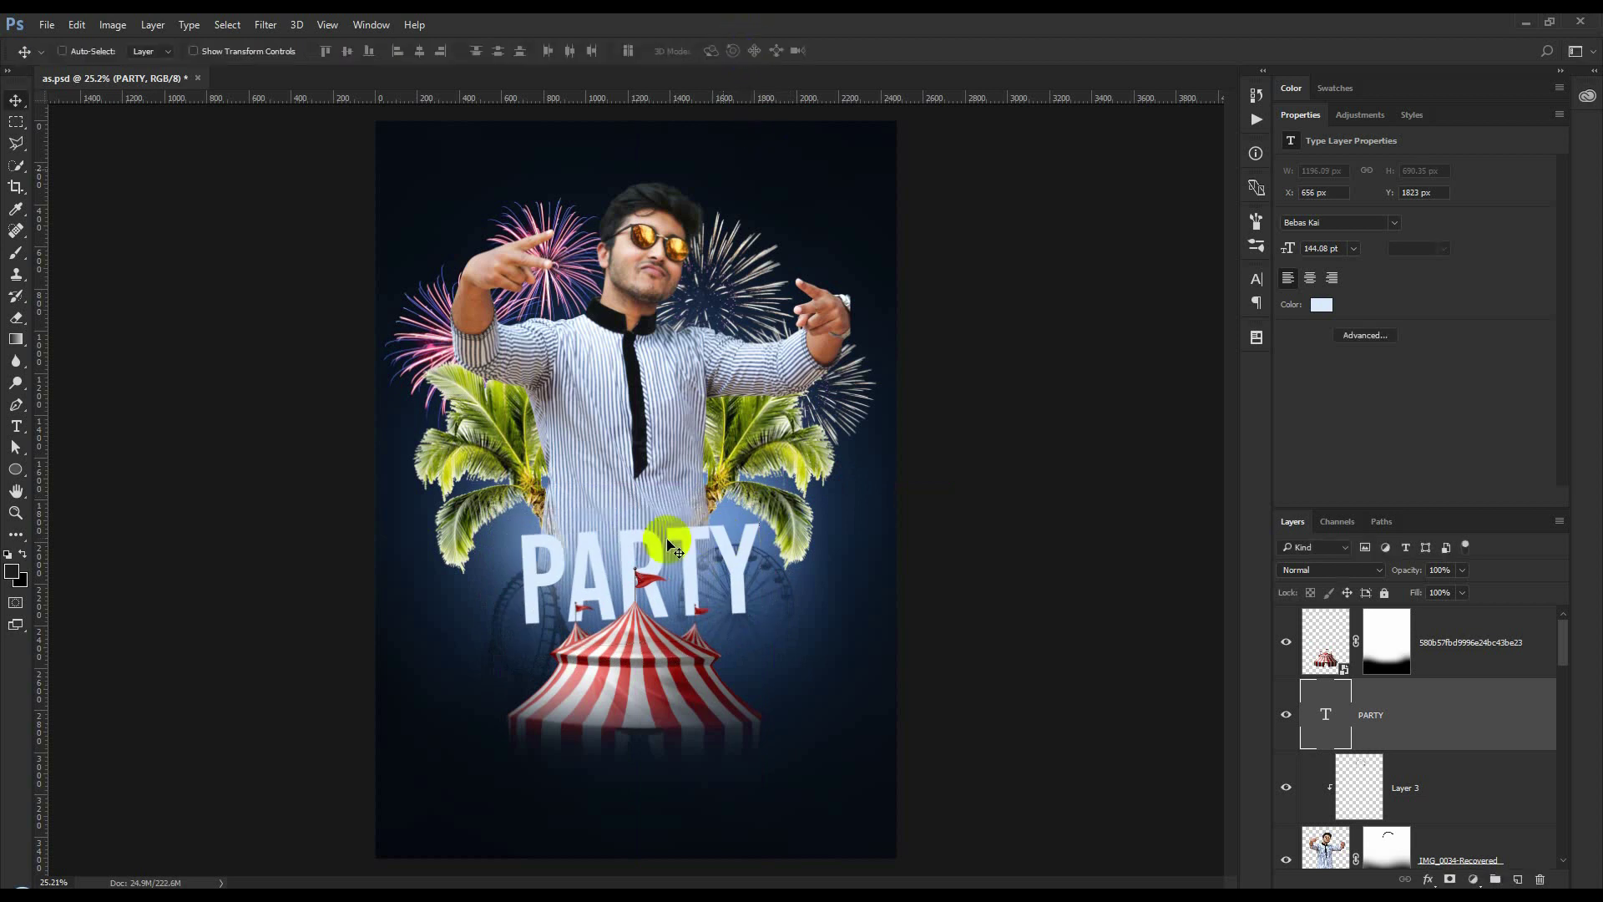
Step: Set the PARTY layer fill to 50%, nudge it up, then raise fill to 72%
scroll(639, 576, up, 3)
scroll(639, 576, up, 3)
scroll(638, 577, up, 1)
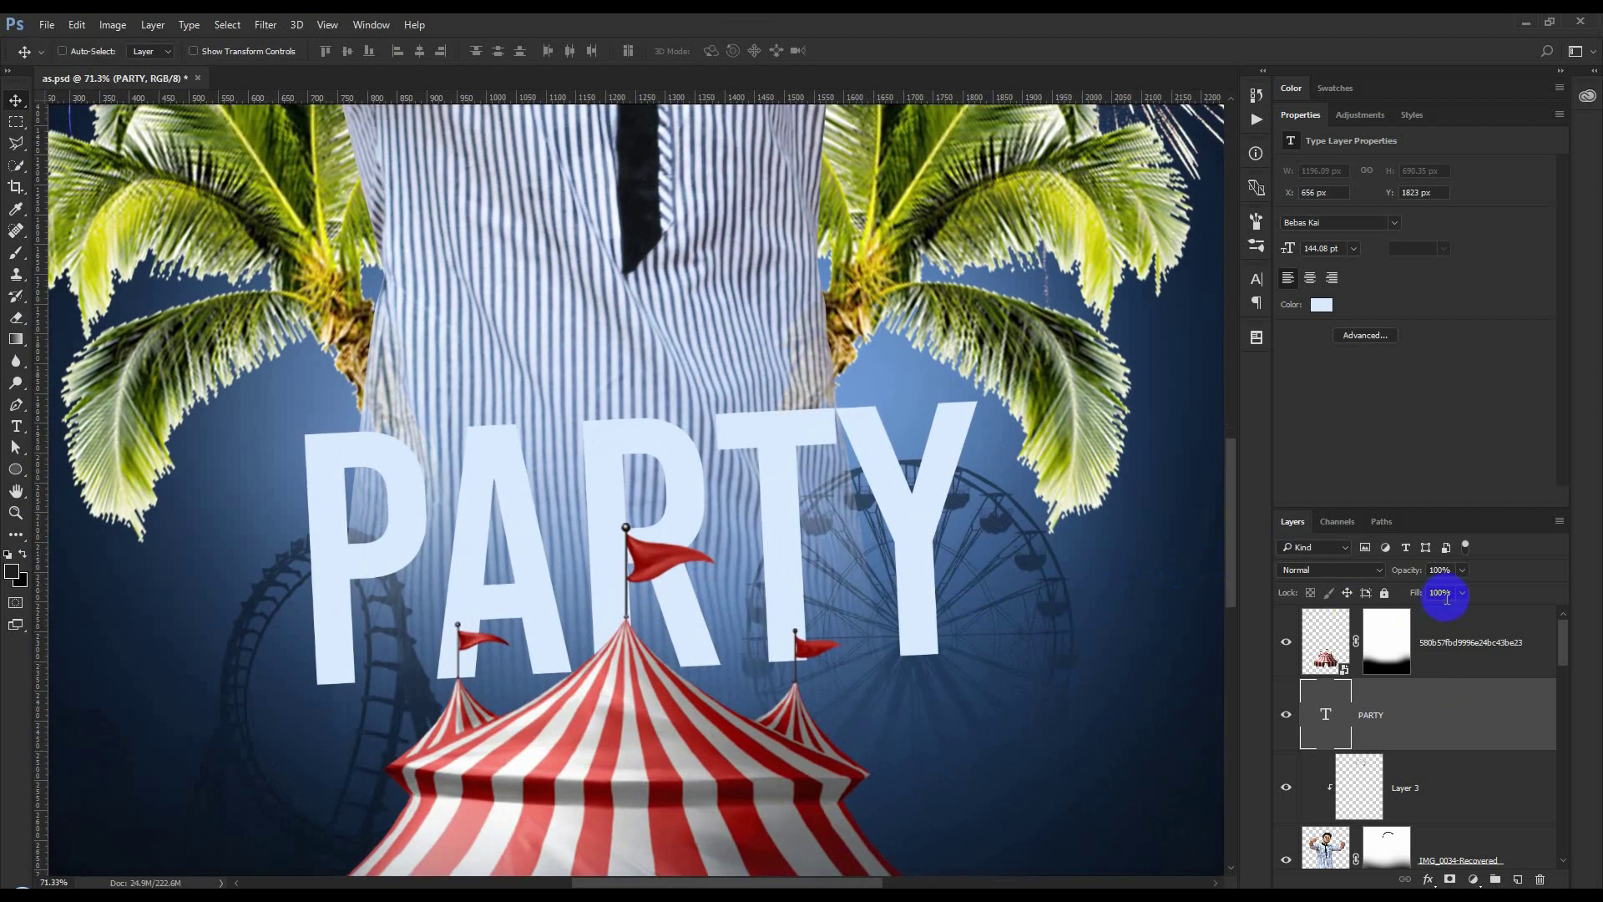
text(50)
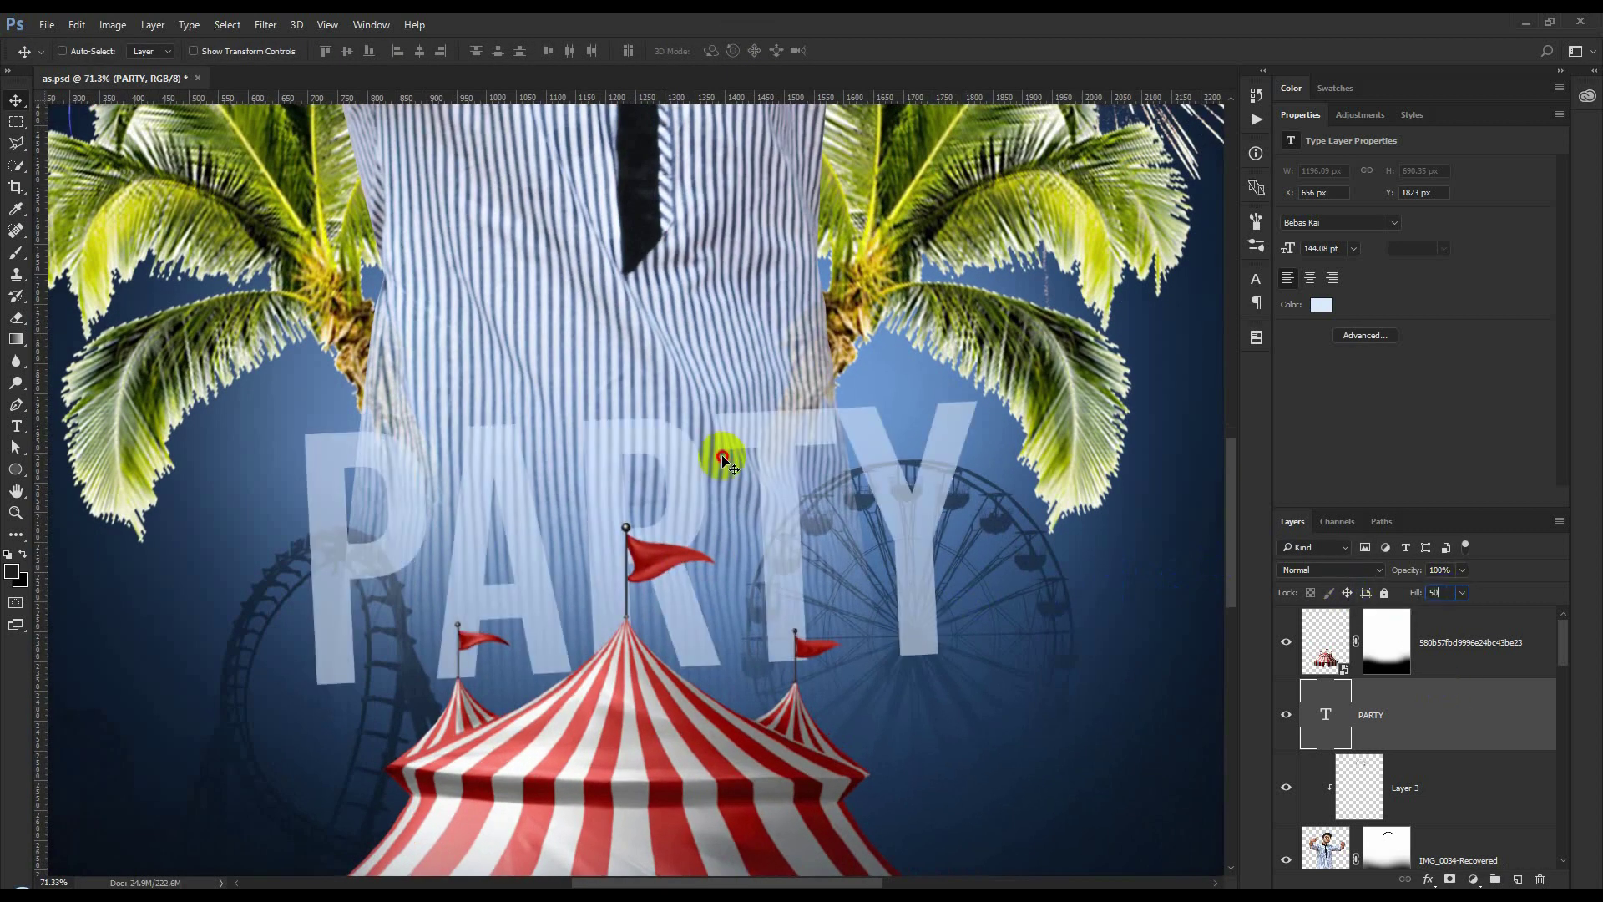
drag(821, 477, 821, 465)
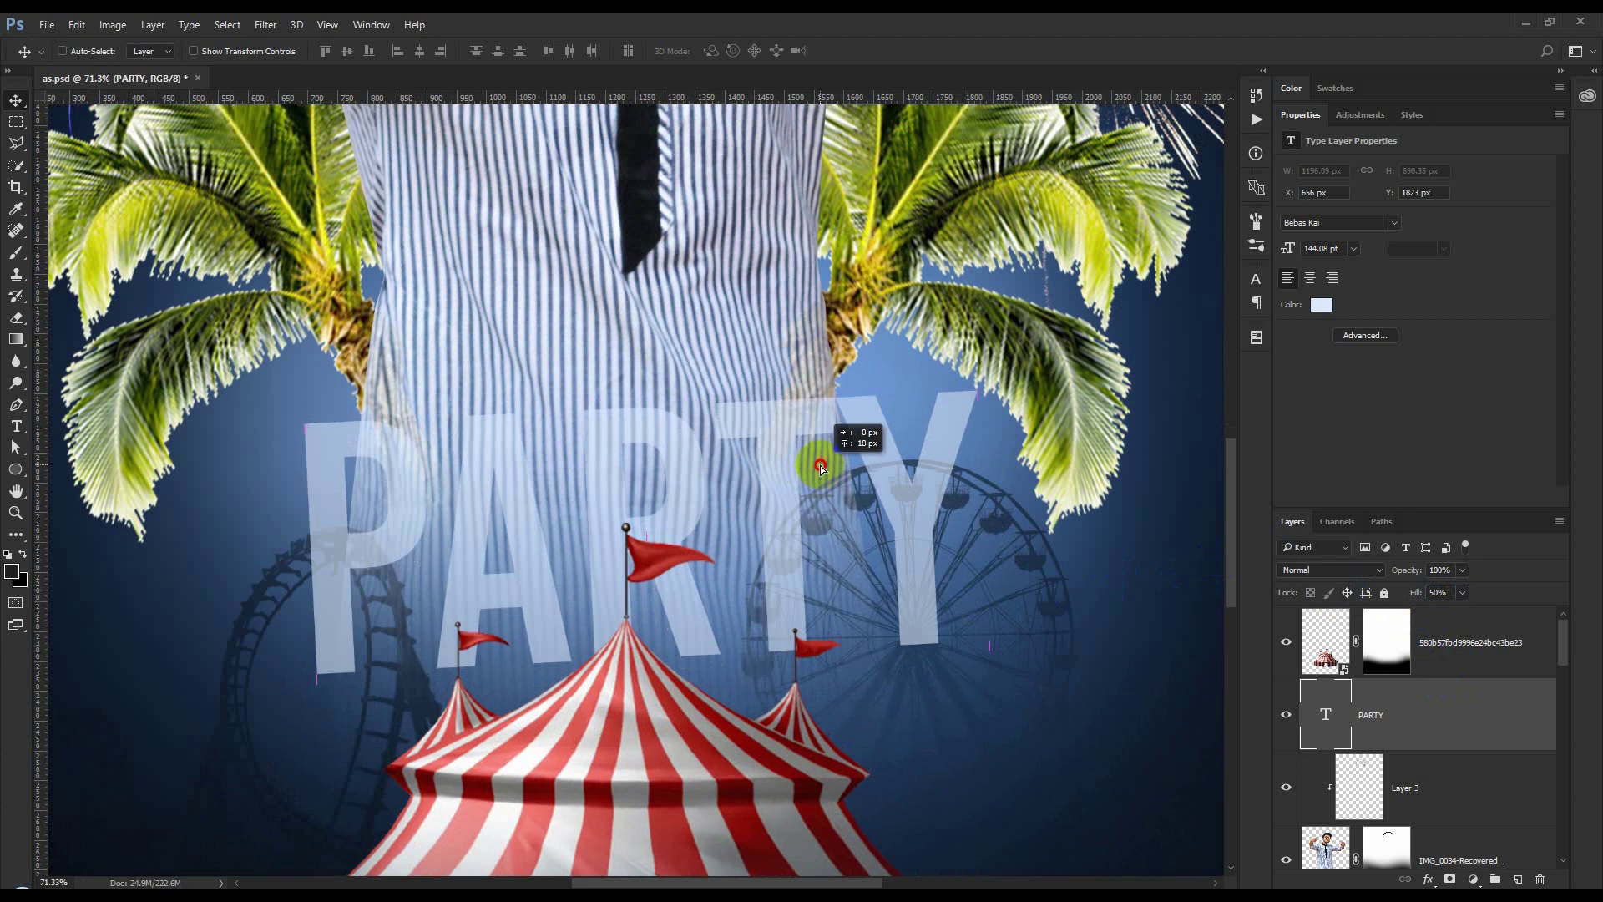
drag(1424, 591, 1436, 594)
Step: Add an Inner Glow effect to the PARTY layer
double_click(1466, 709)
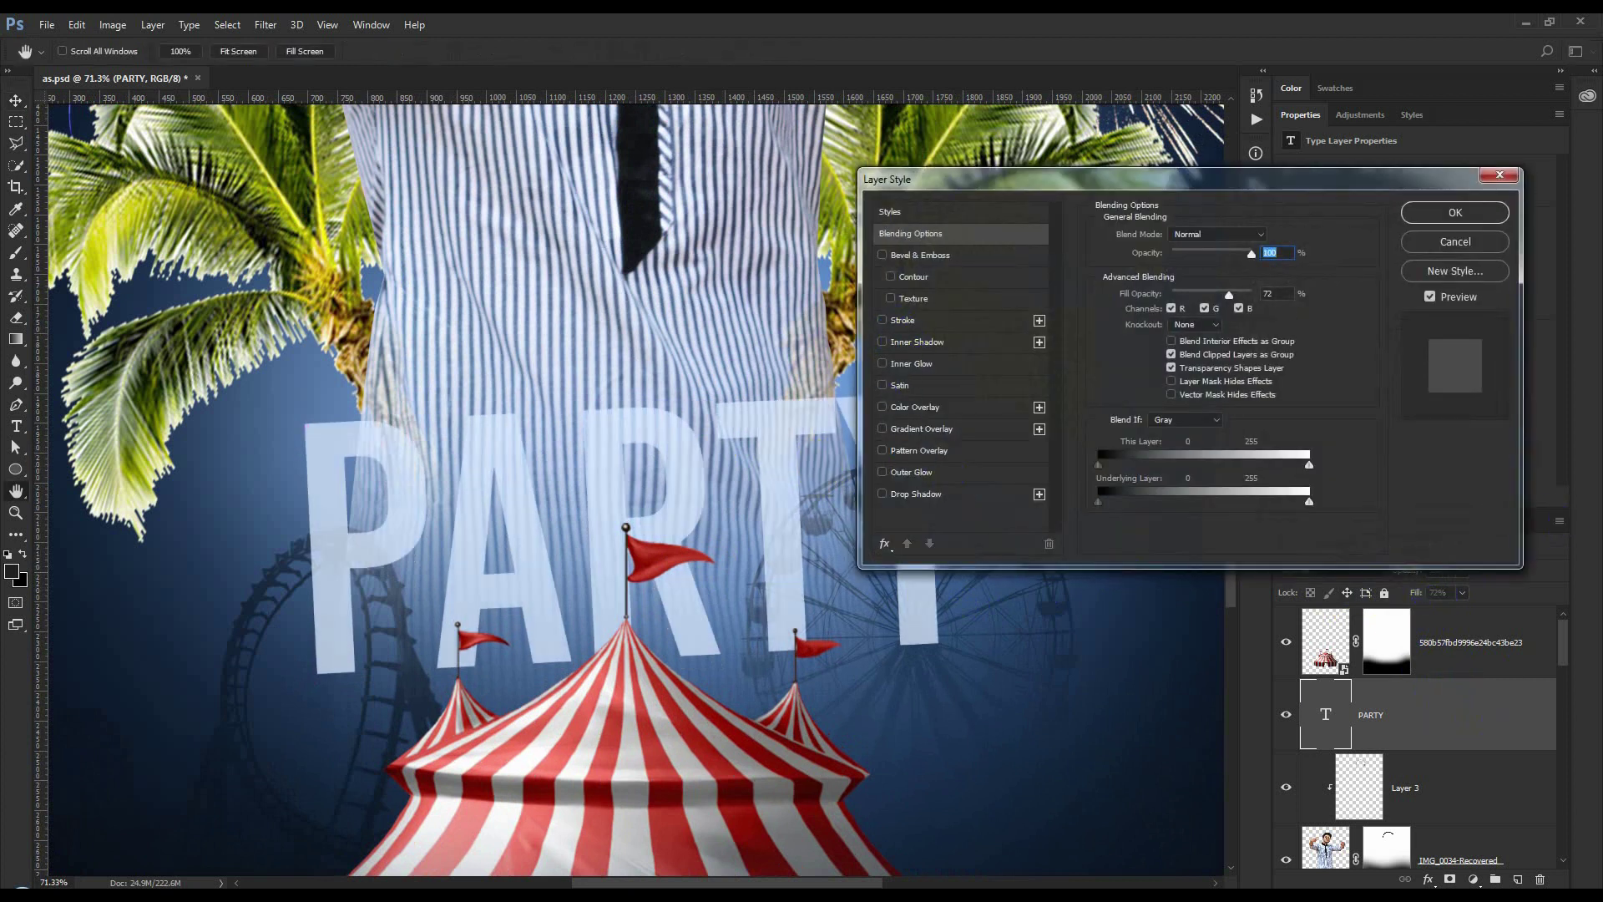
click(922, 367)
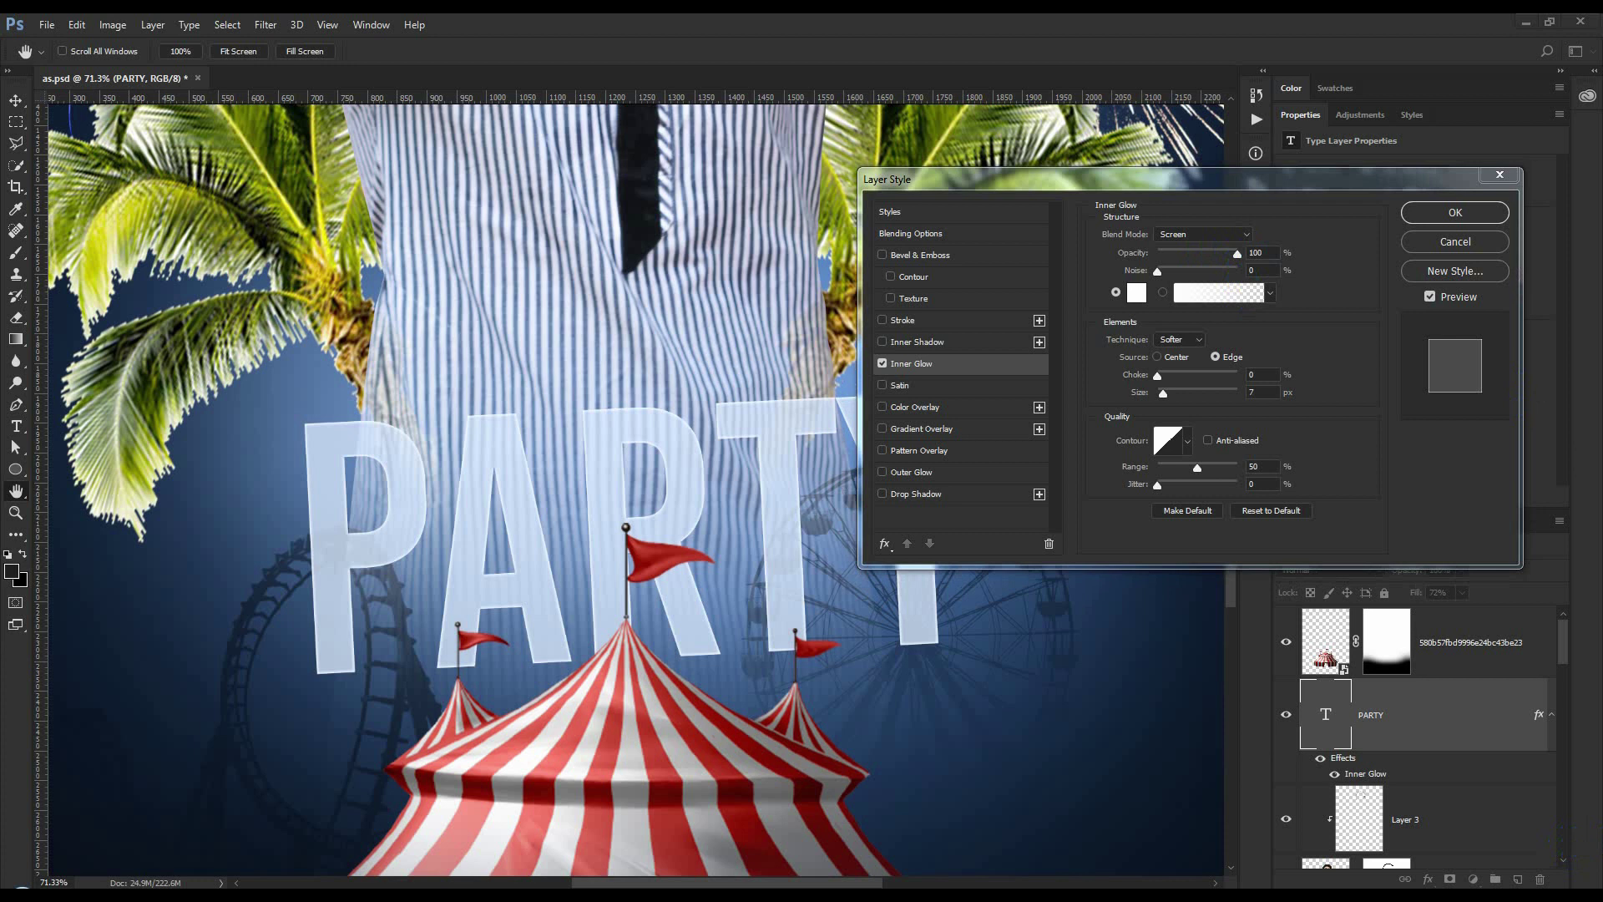
click(1383, 469)
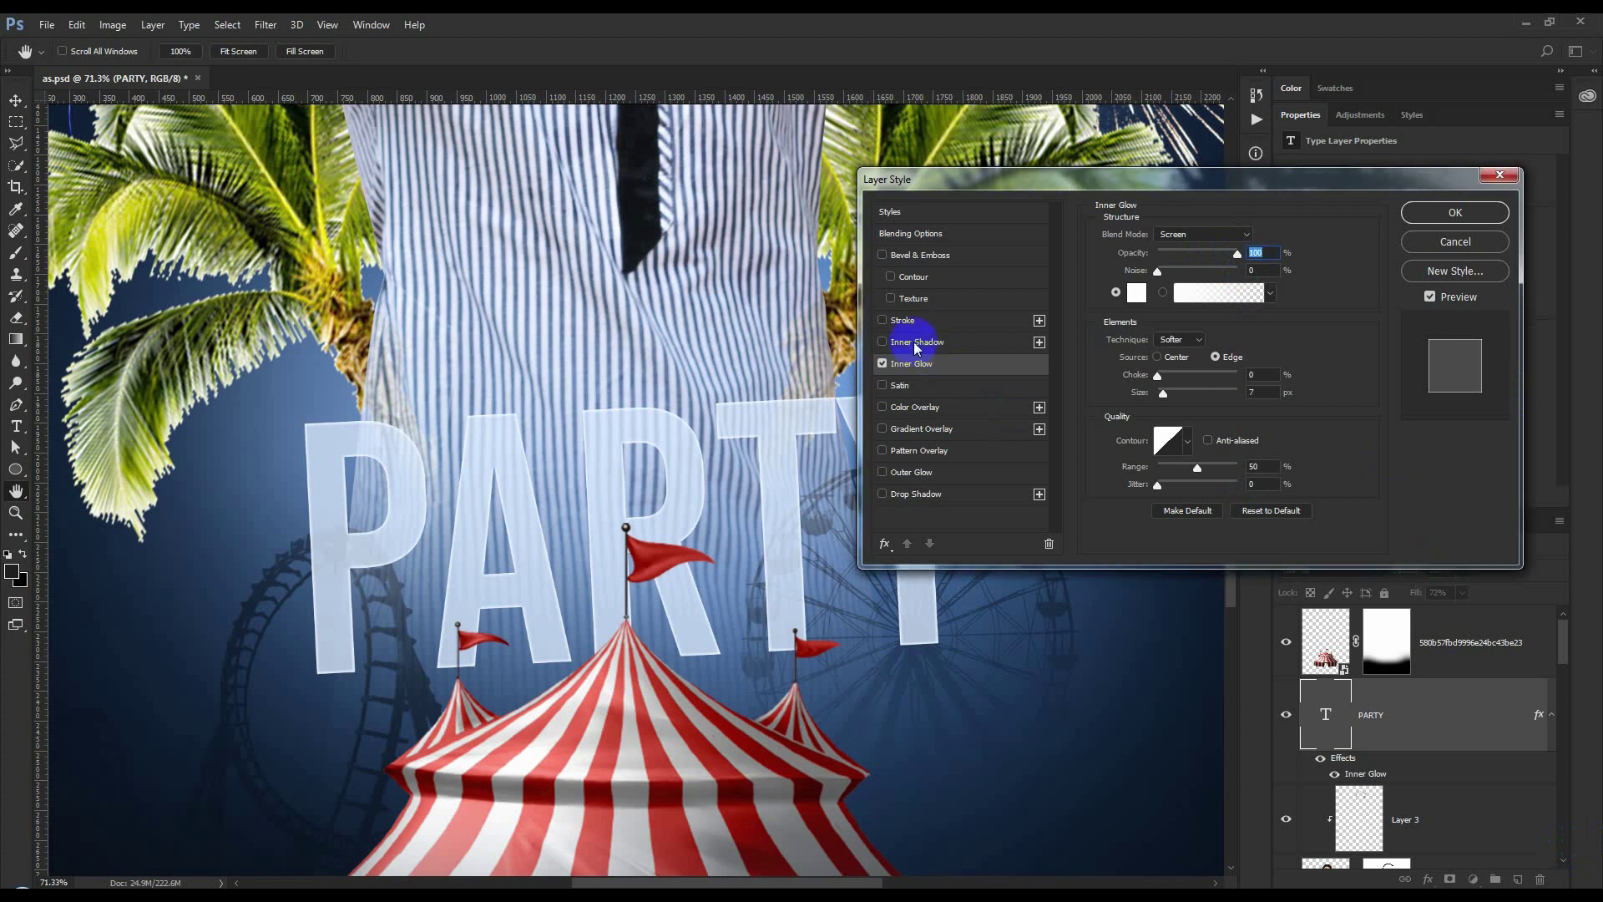
Step: Add a Black, White gradient overlay in Soft Light mode and apply the styles
click(922, 429)
click(1251, 236)
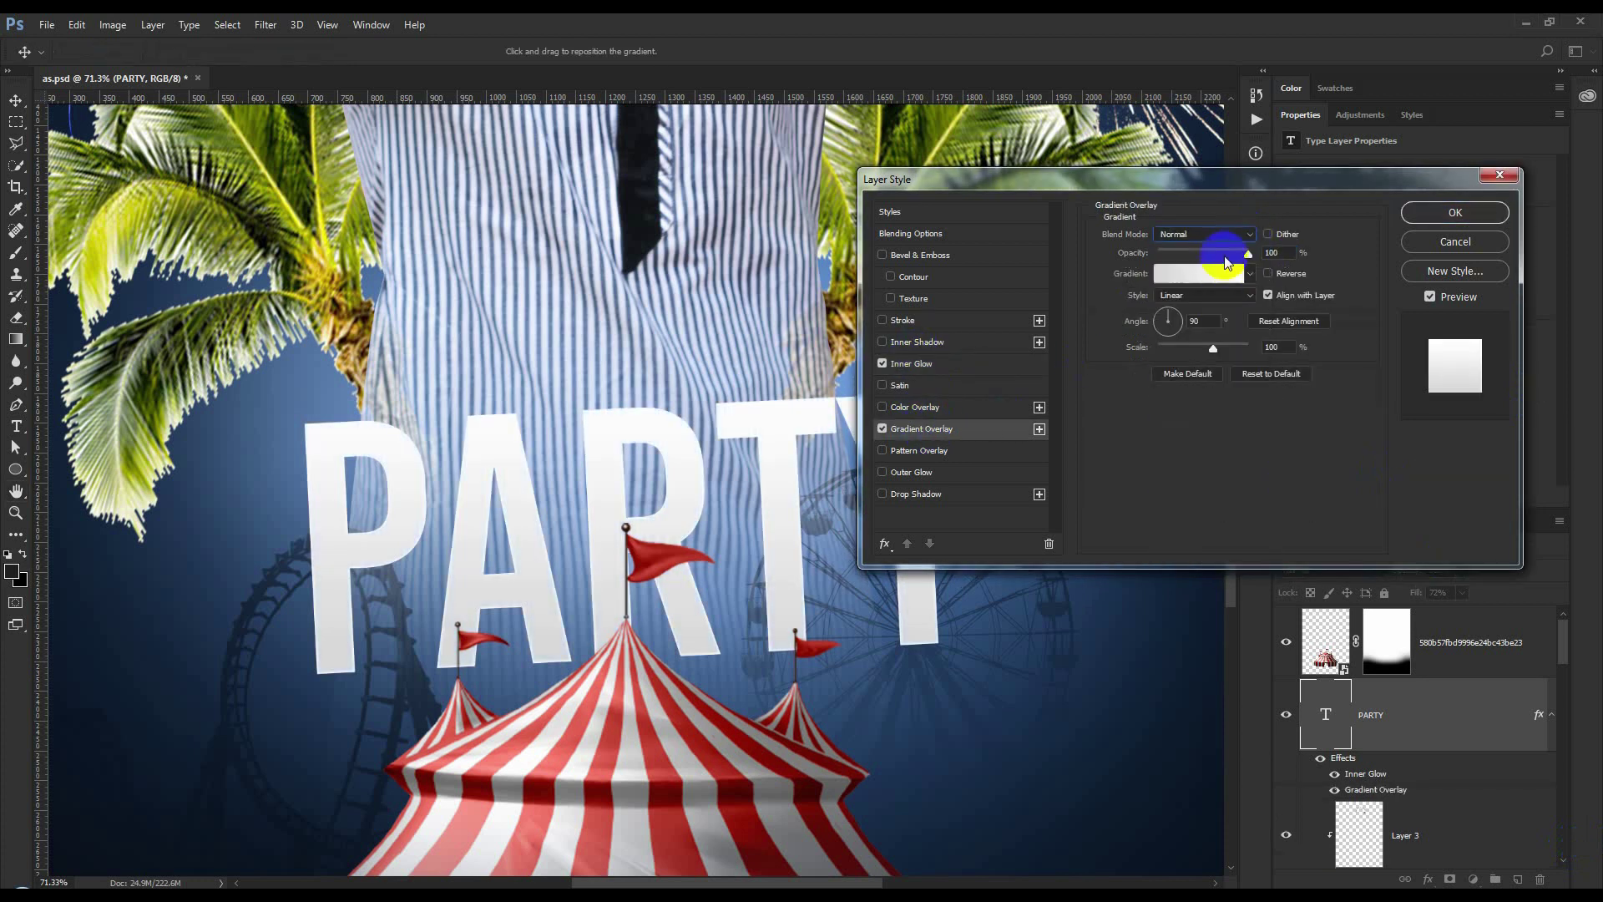
click(1222, 280)
click(1131, 331)
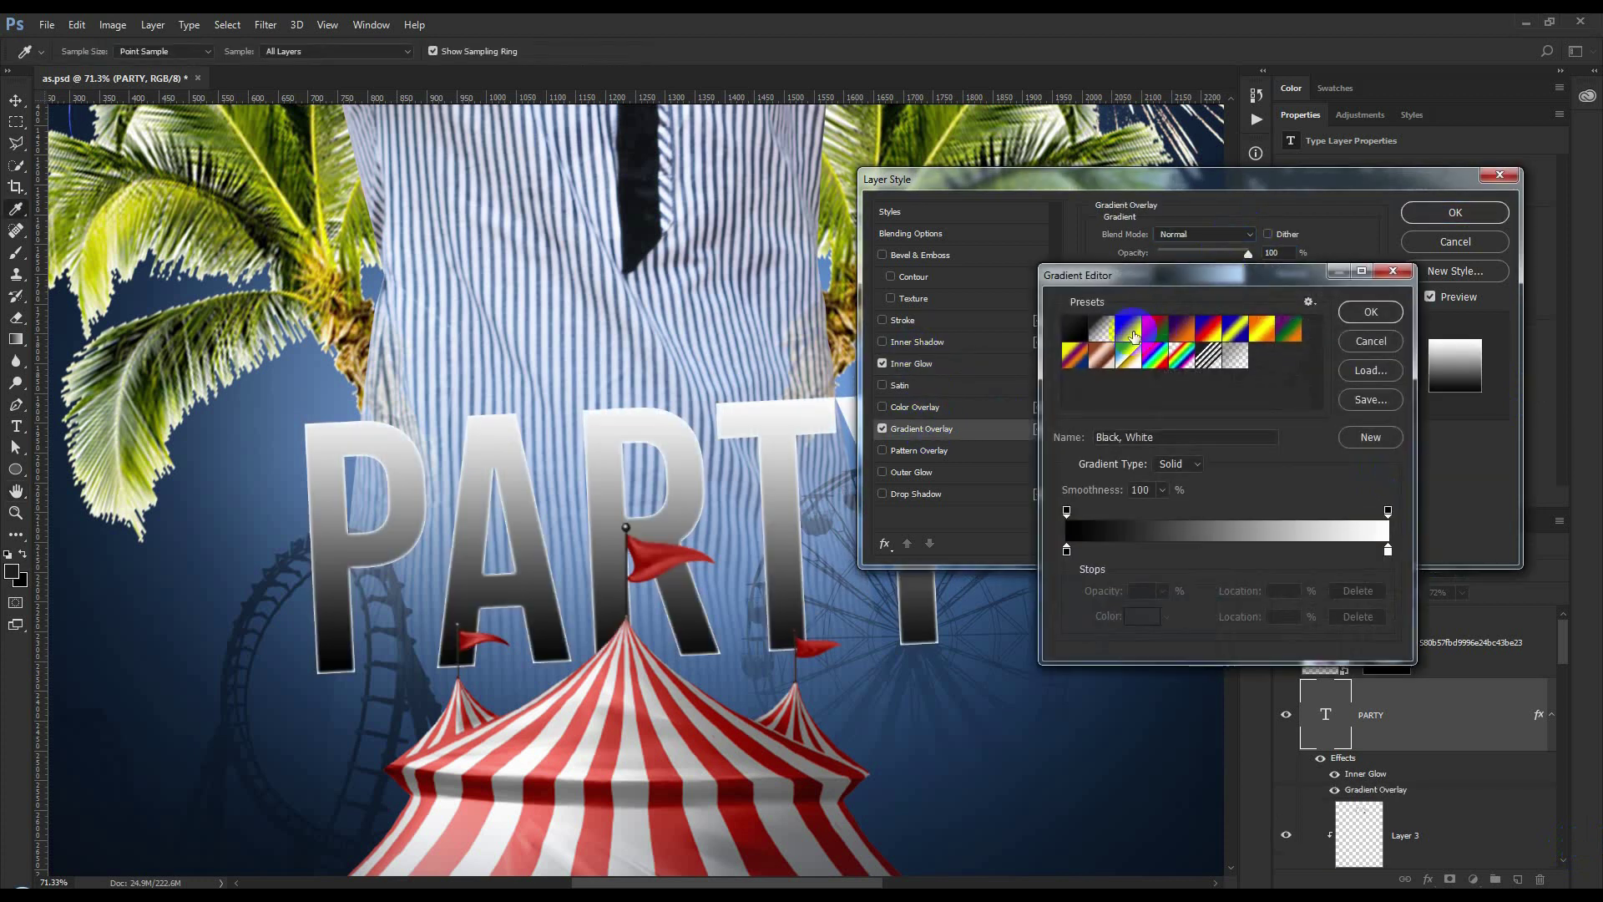
click(1393, 271)
click(1206, 235)
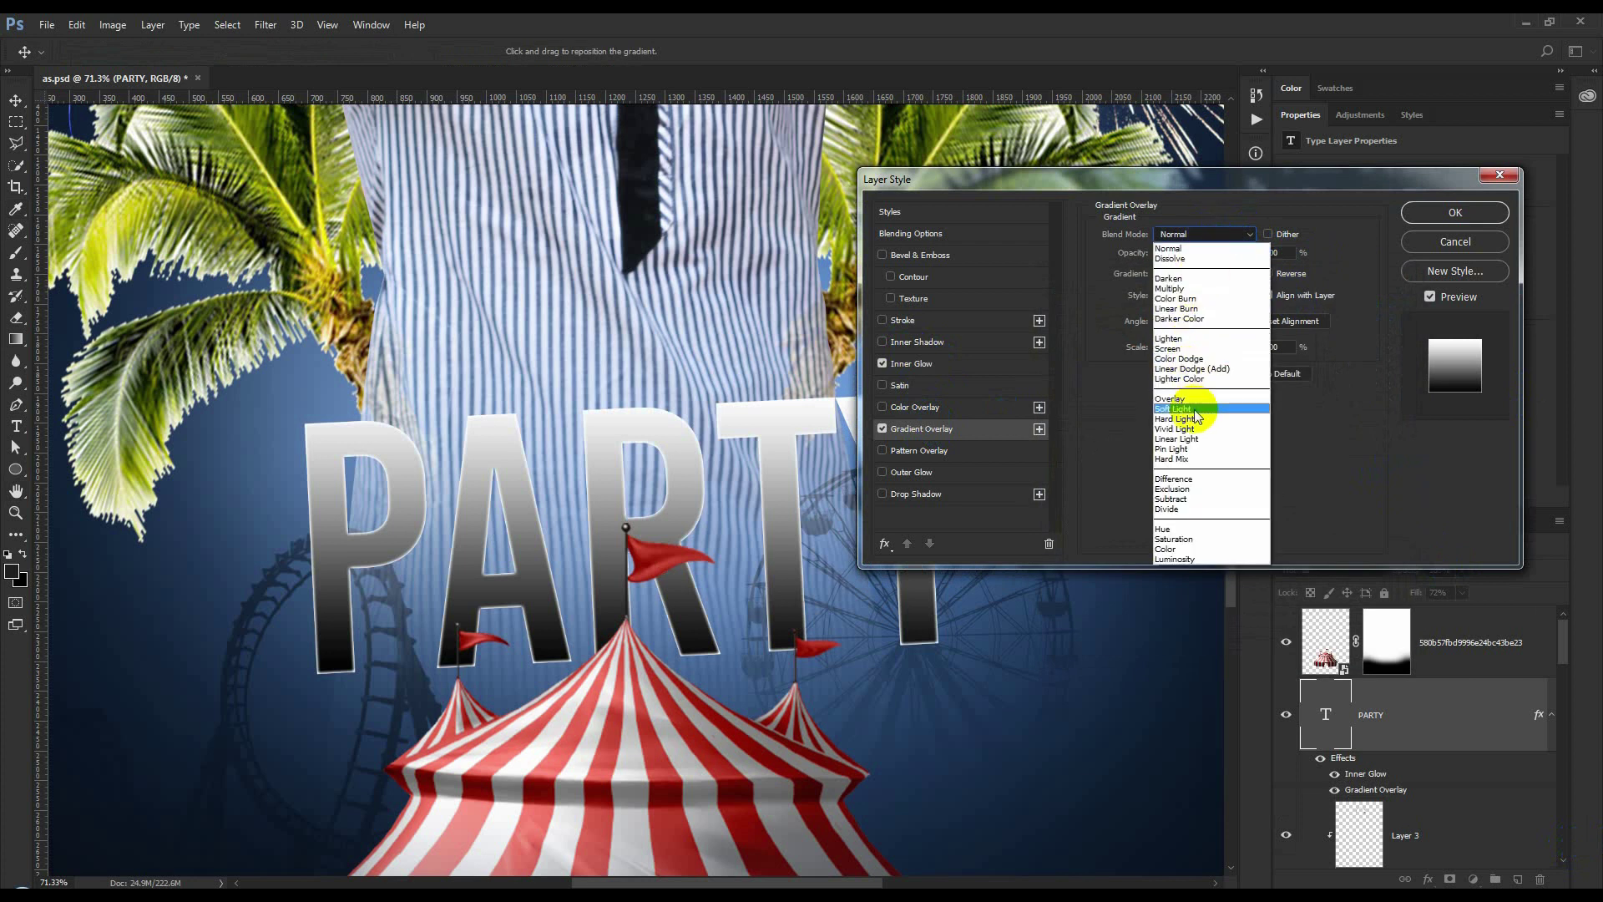
click(1197, 410)
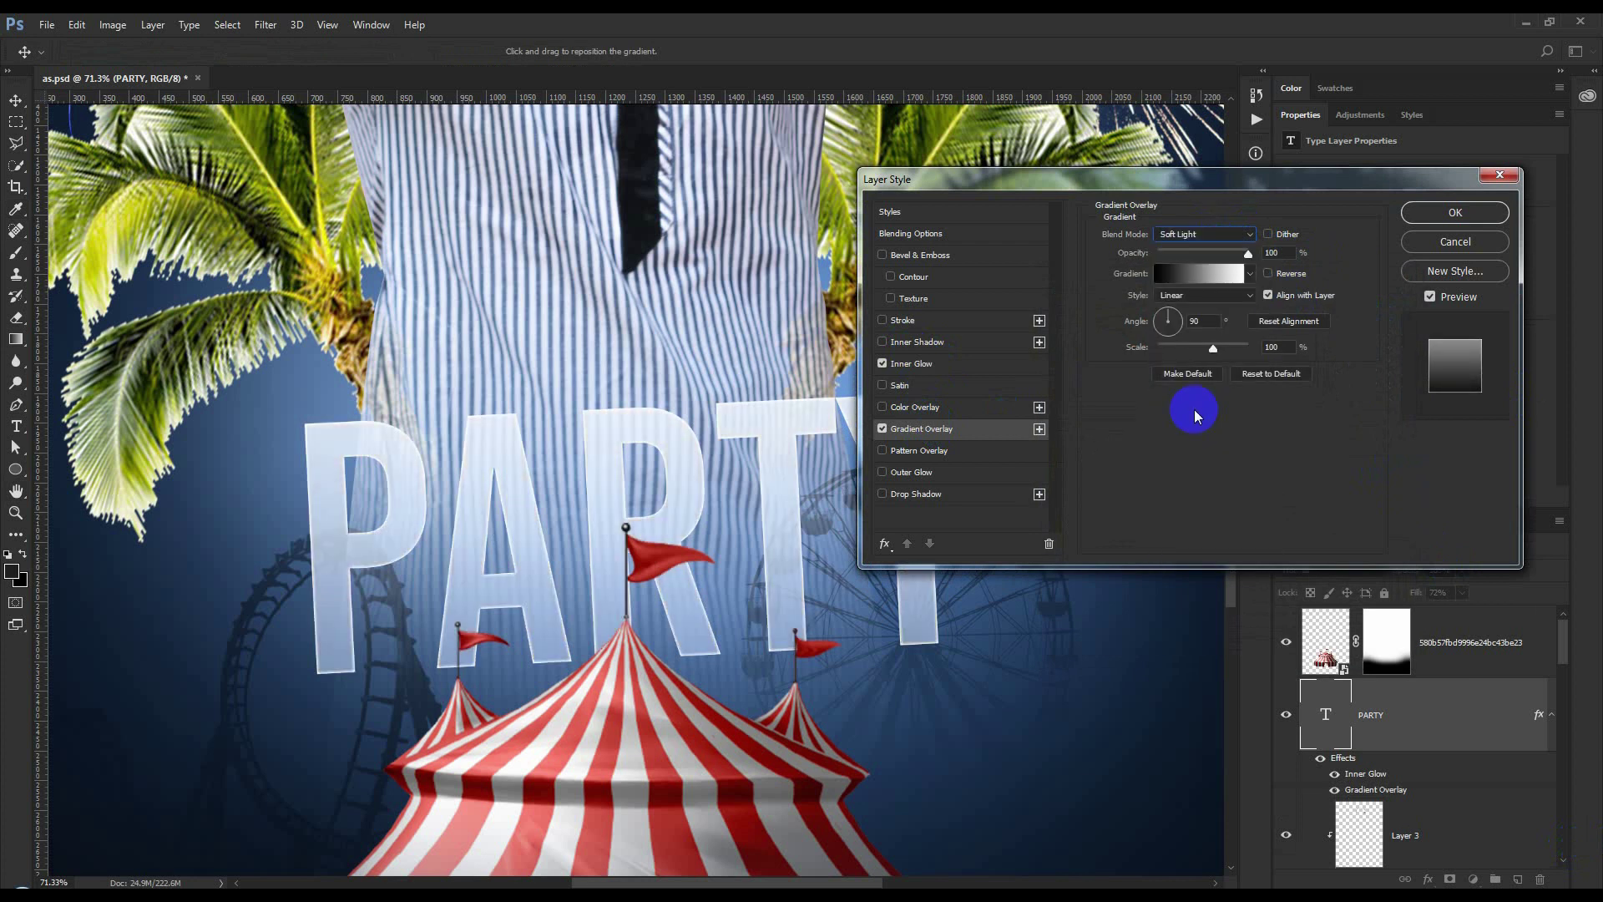
click(883, 429)
click(883, 430)
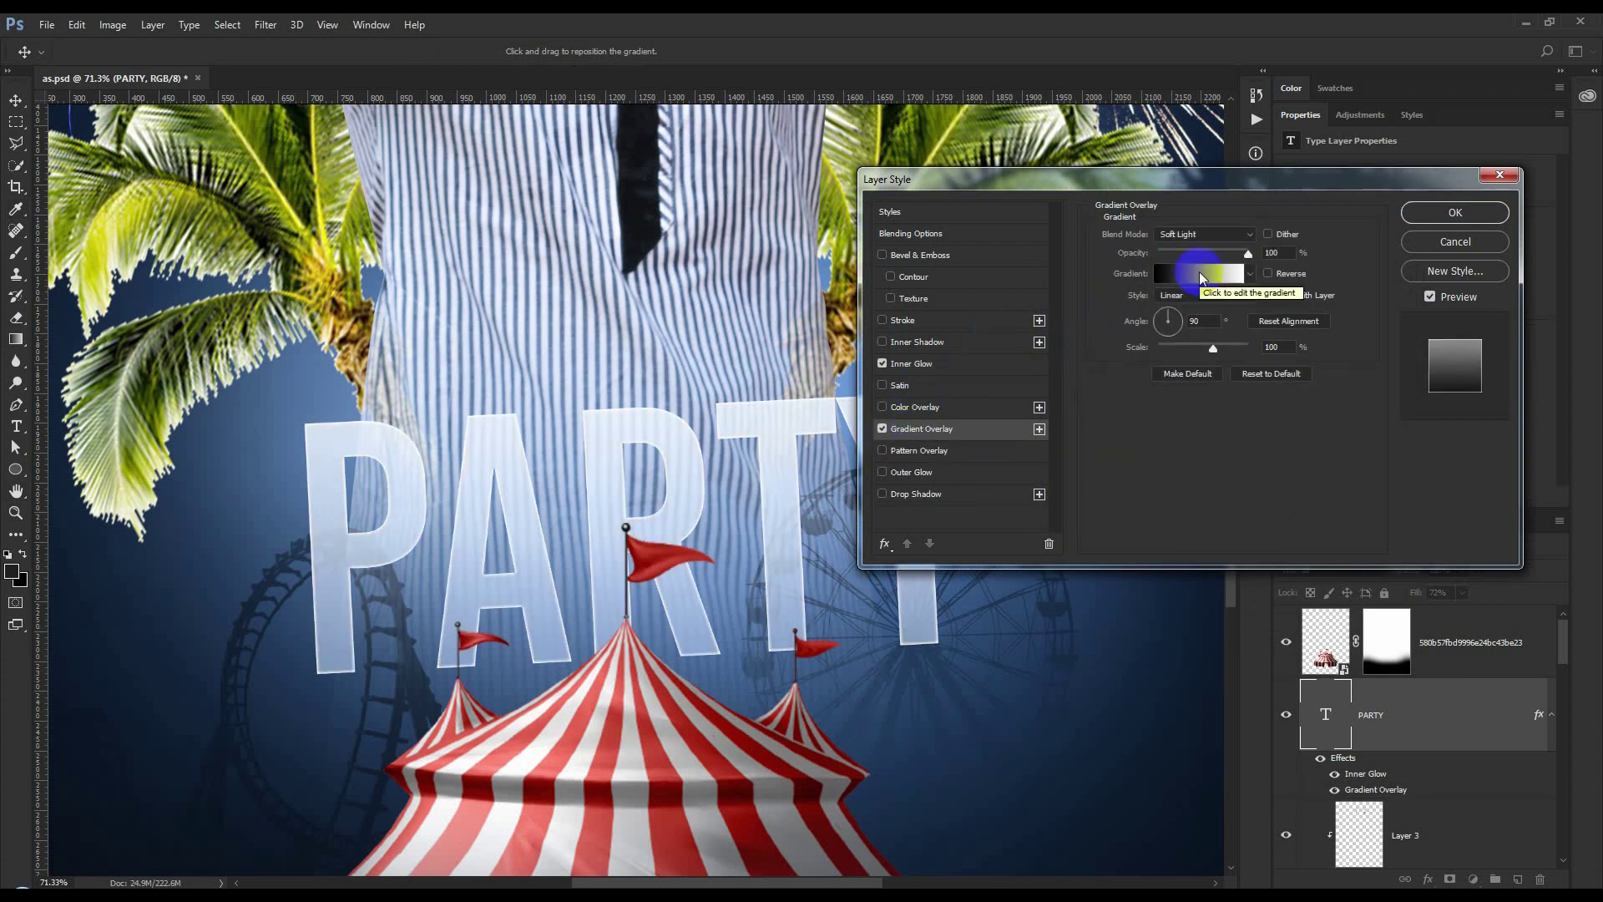
click(1449, 212)
Step: Change the PARTY text colour to the muted light blue a9bdd7
double_click(1328, 710)
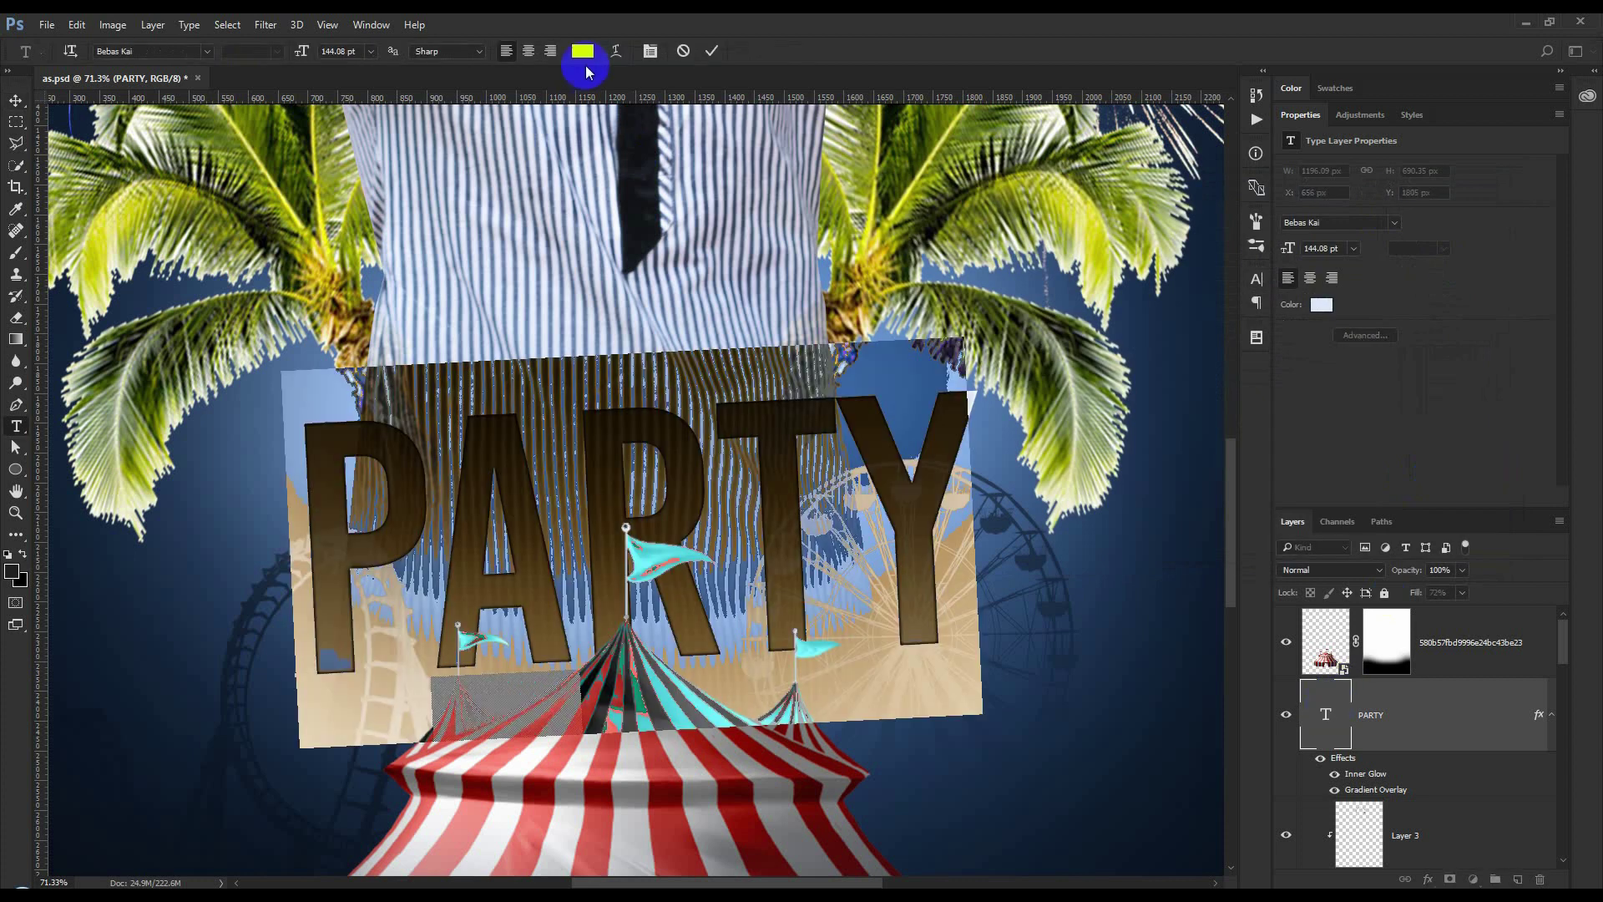
click(582, 51)
click(1145, 100)
drag(1144, 100, 1107, 93)
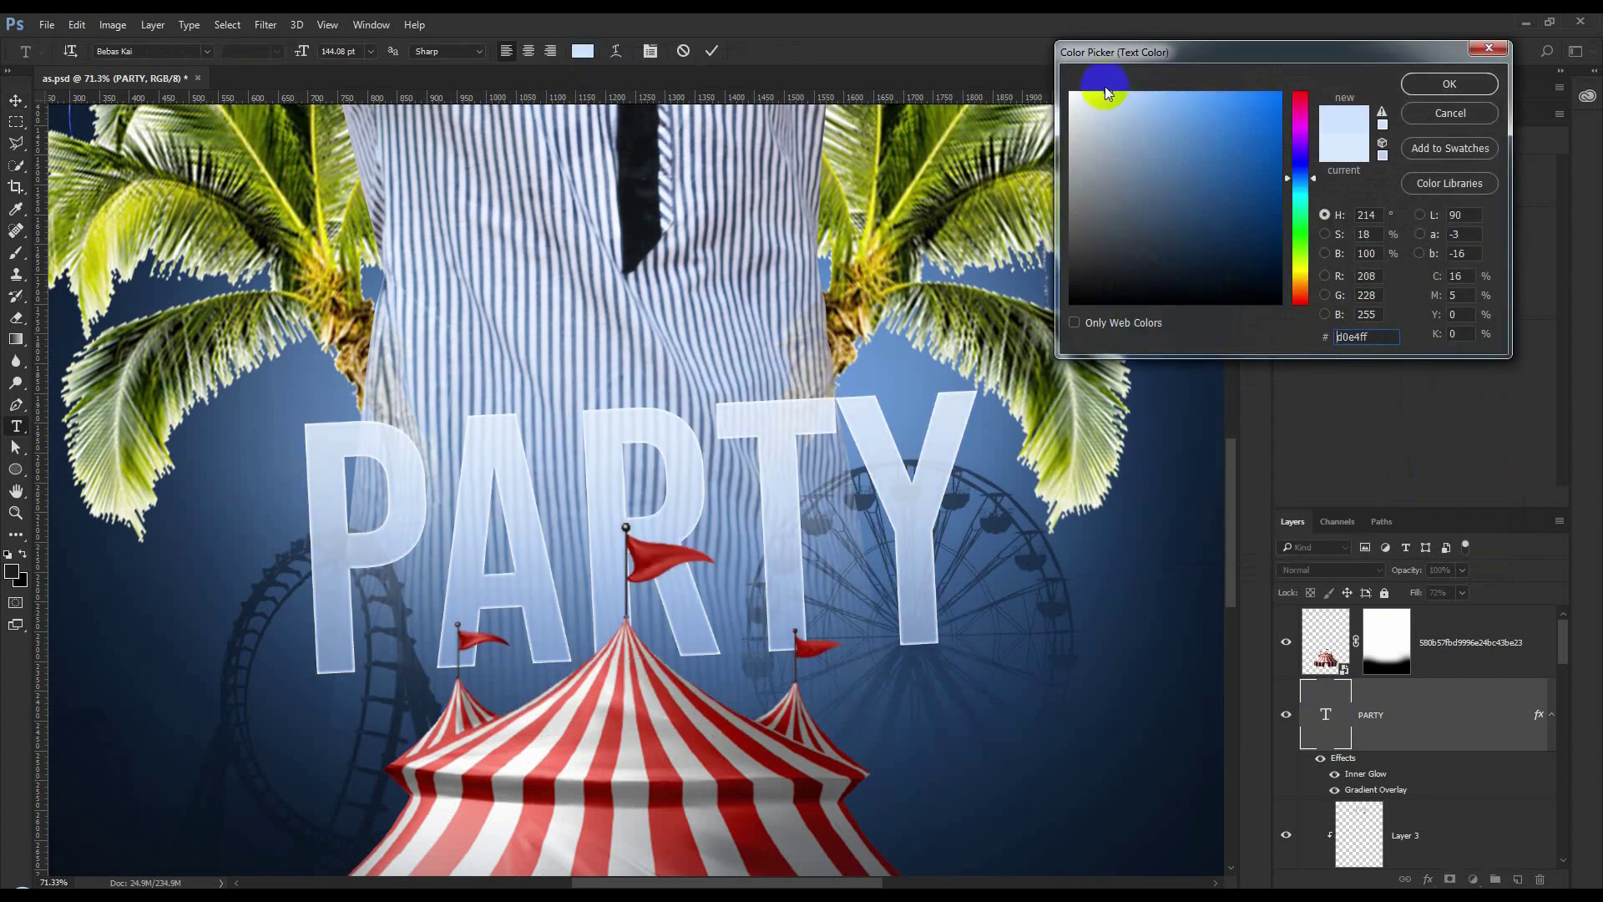
click(1114, 125)
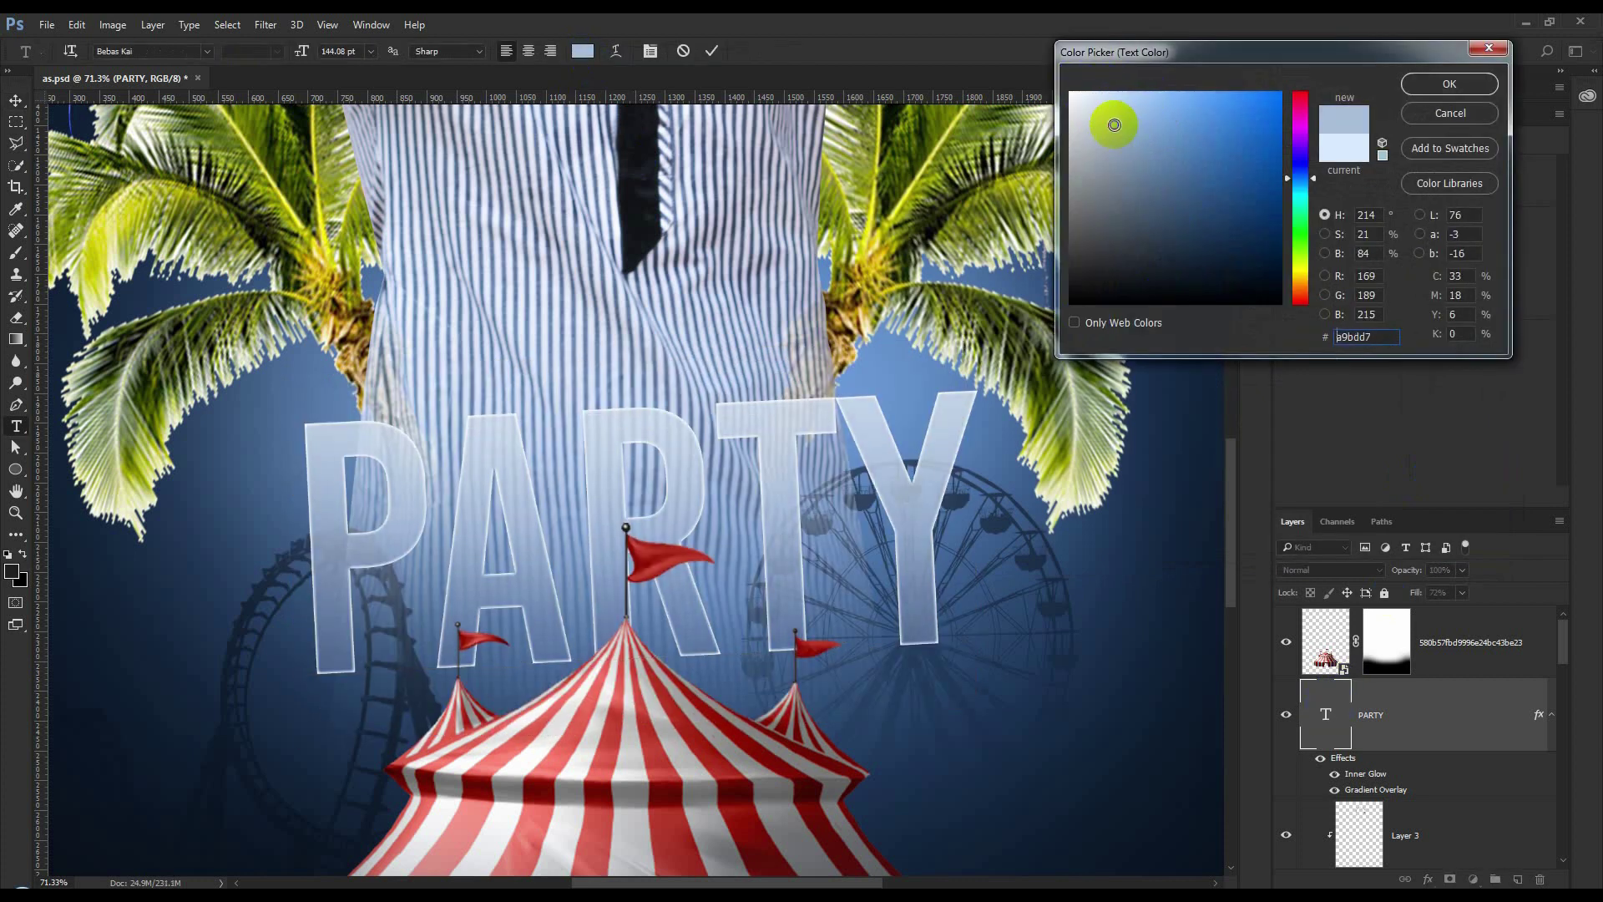
click(1486, 50)
click(712, 50)
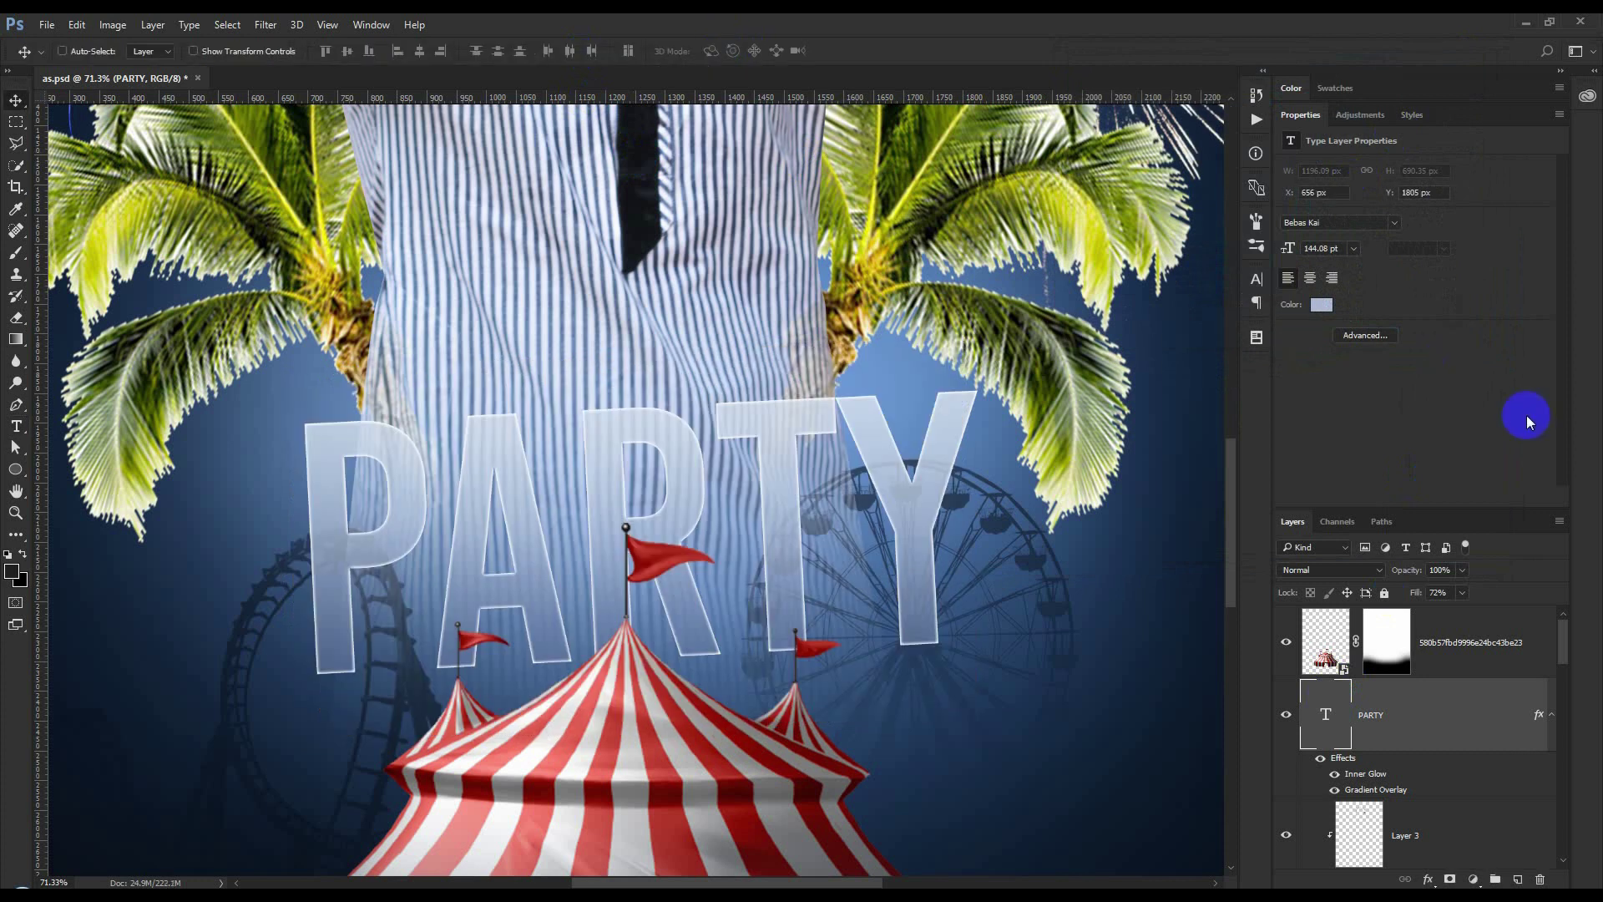
Step: Reduce the PARTY font size, then scale, squash and slightly tilt it
double_click(1341, 720)
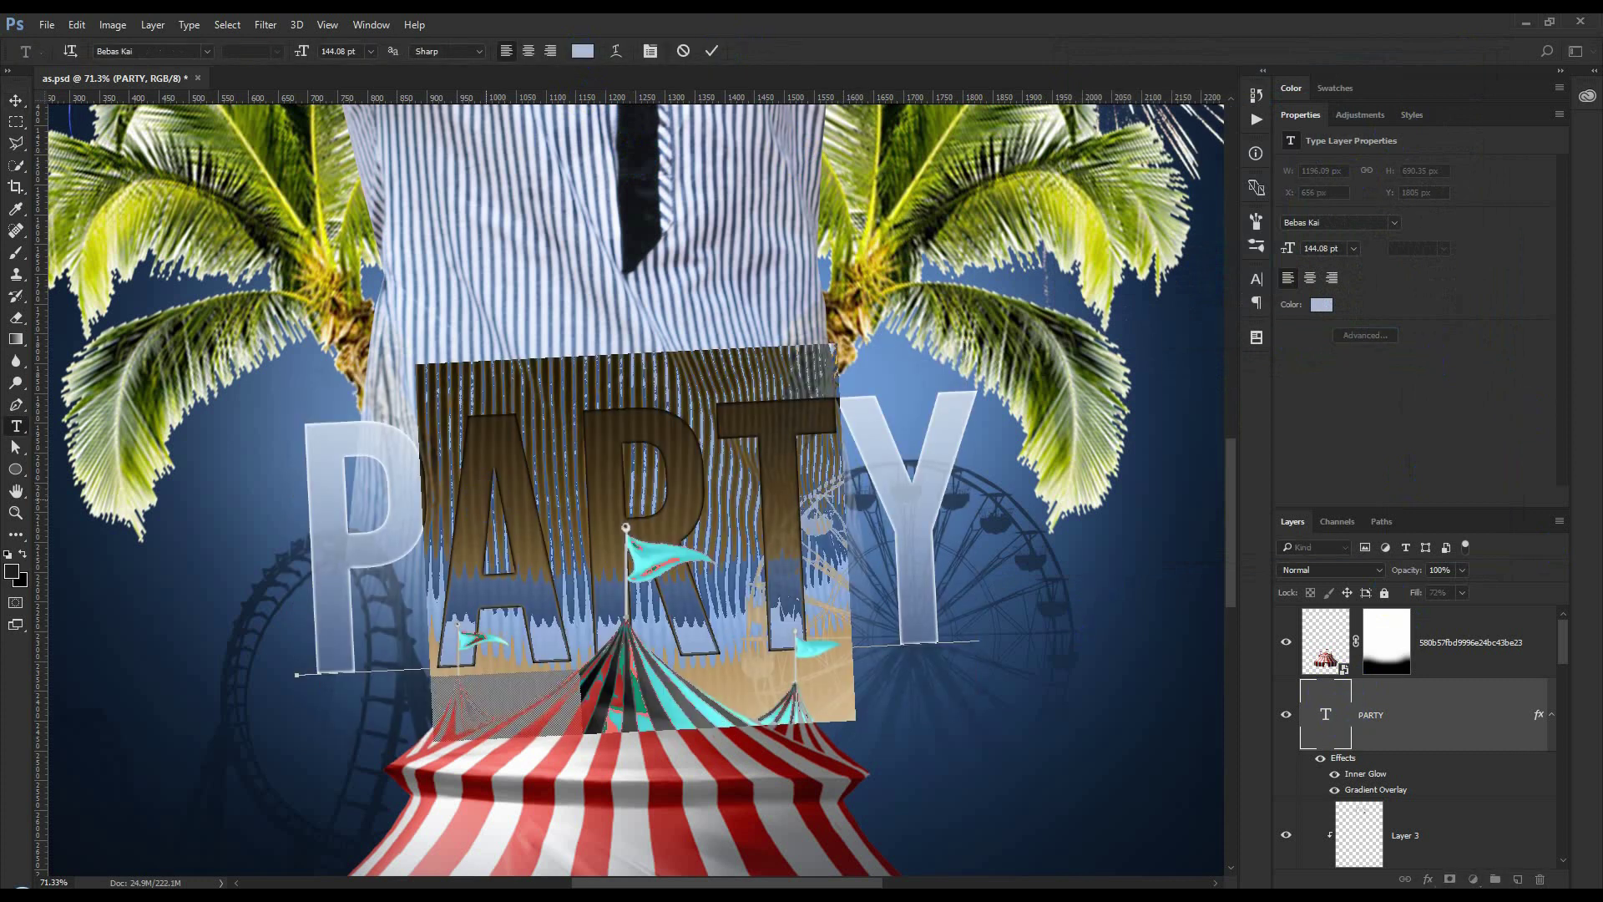
drag(301, 51, 275, 57)
click(712, 51)
key(ctrl+t)
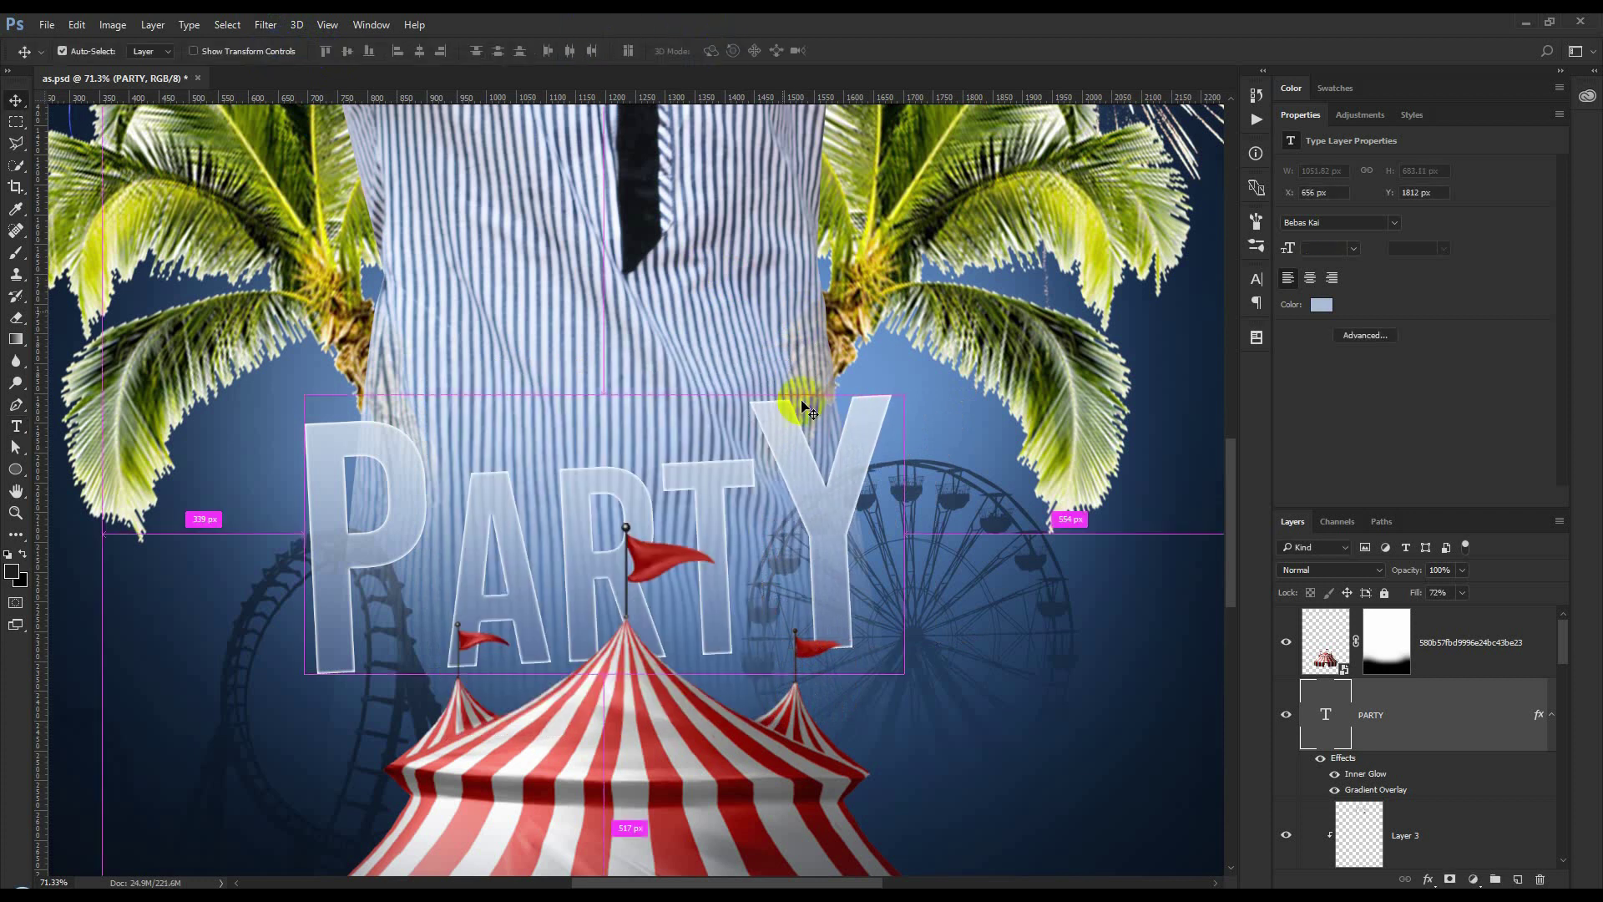
drag(1006, 328, 1021, 325)
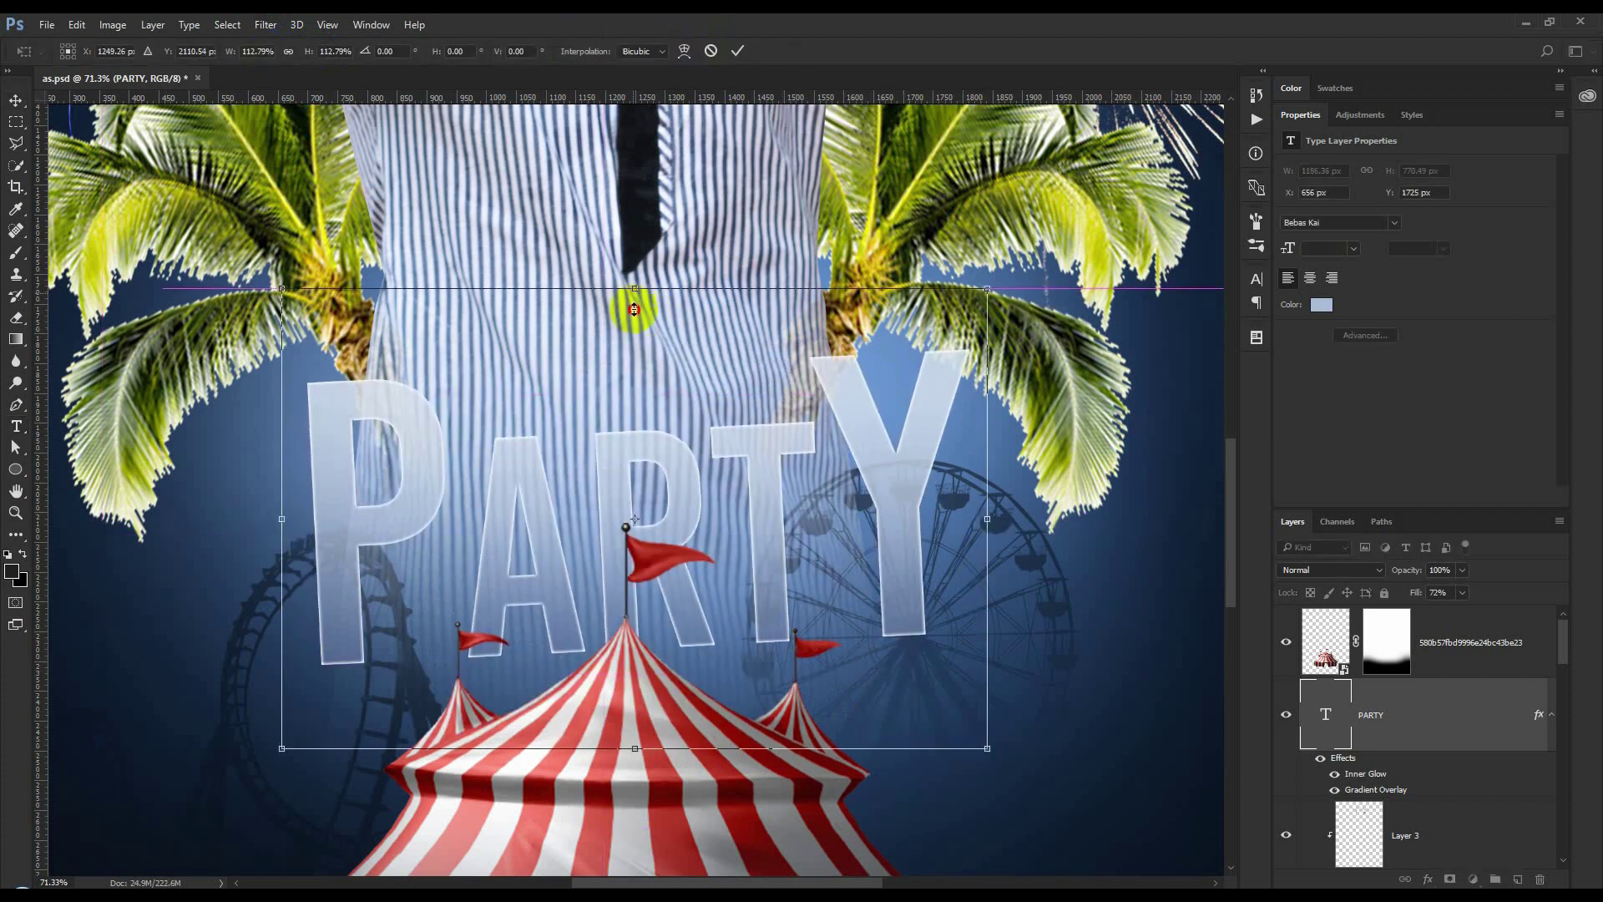
drag(633, 310, 638, 329)
drag(1095, 704, 895, 610)
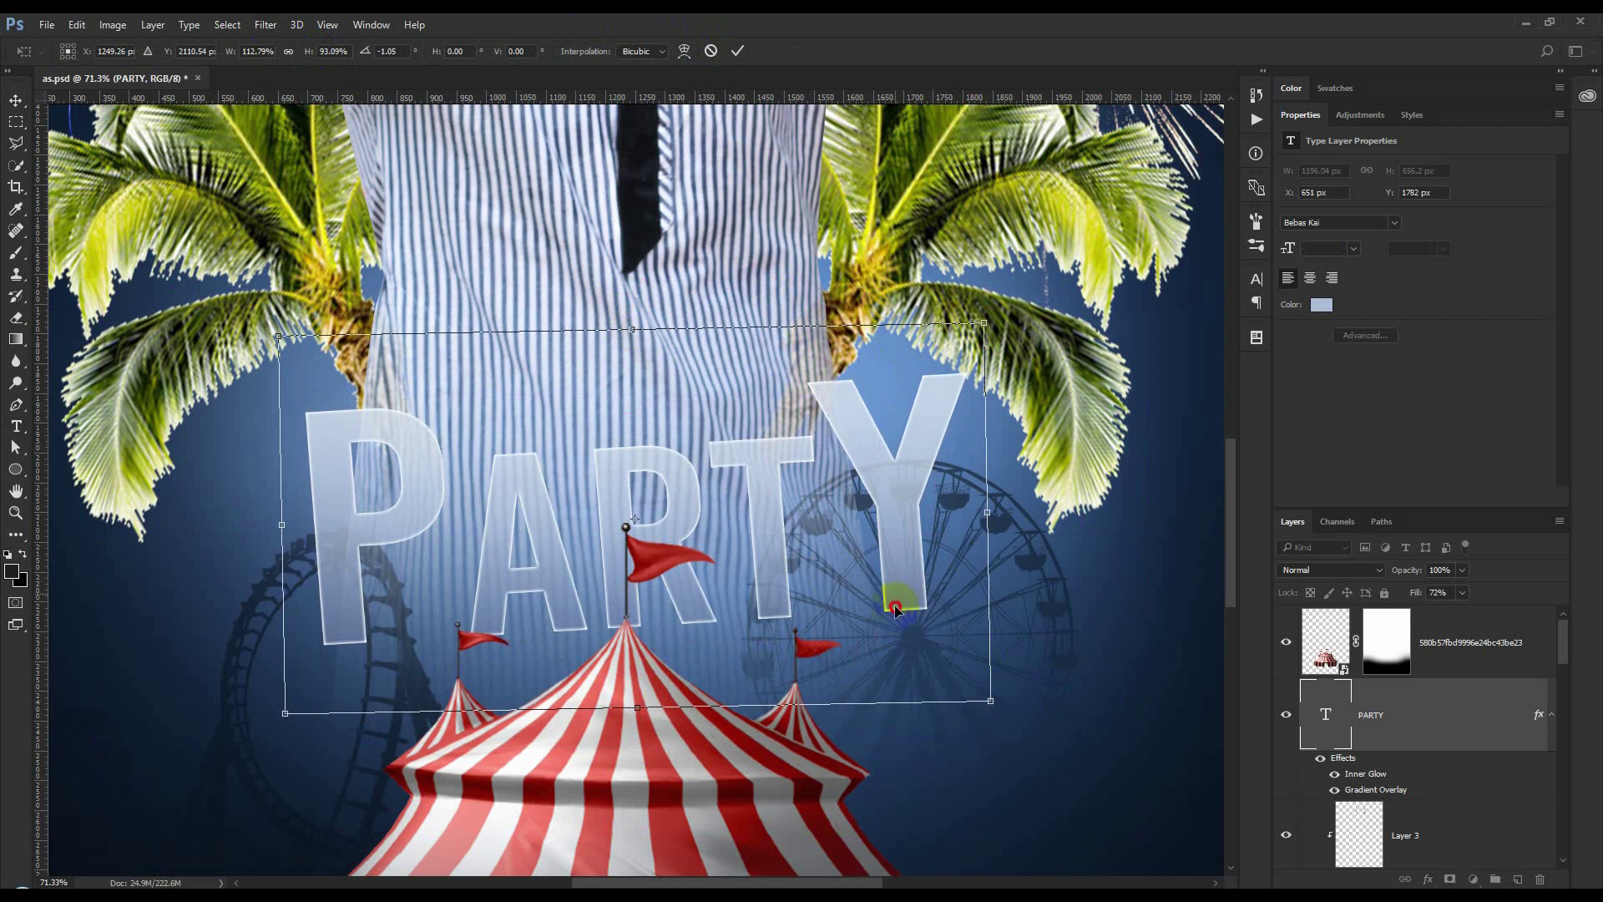
click(738, 51)
Step: Duplicate PARTY upward and retype the copy as CARNIVAL
drag(762, 501, 762, 394)
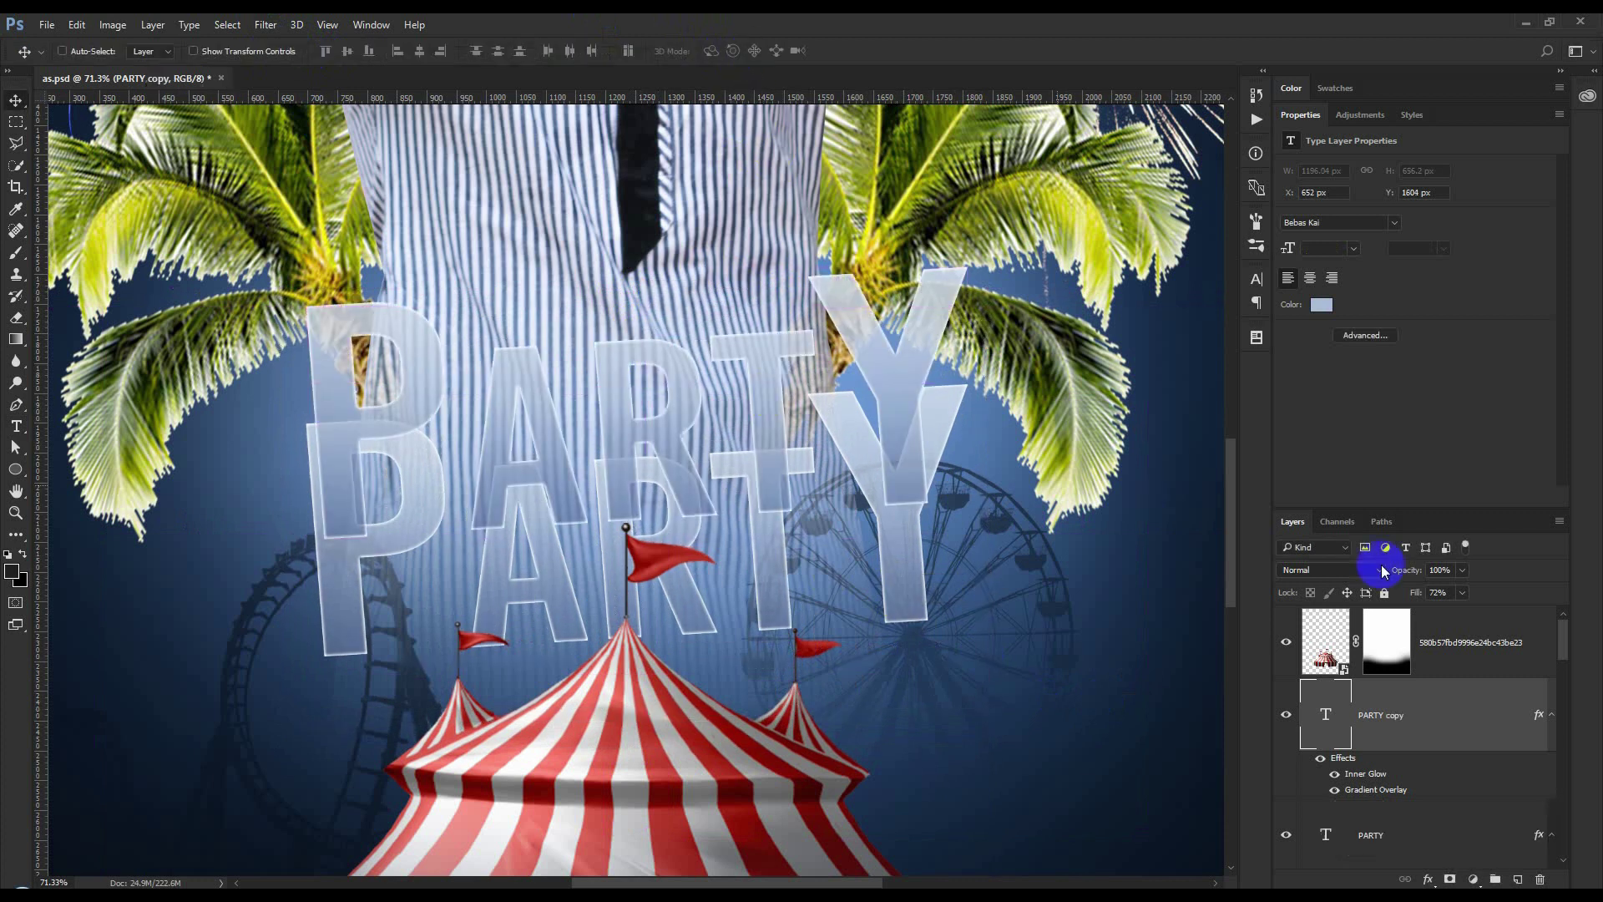
double_click(1322, 717)
text(CA)
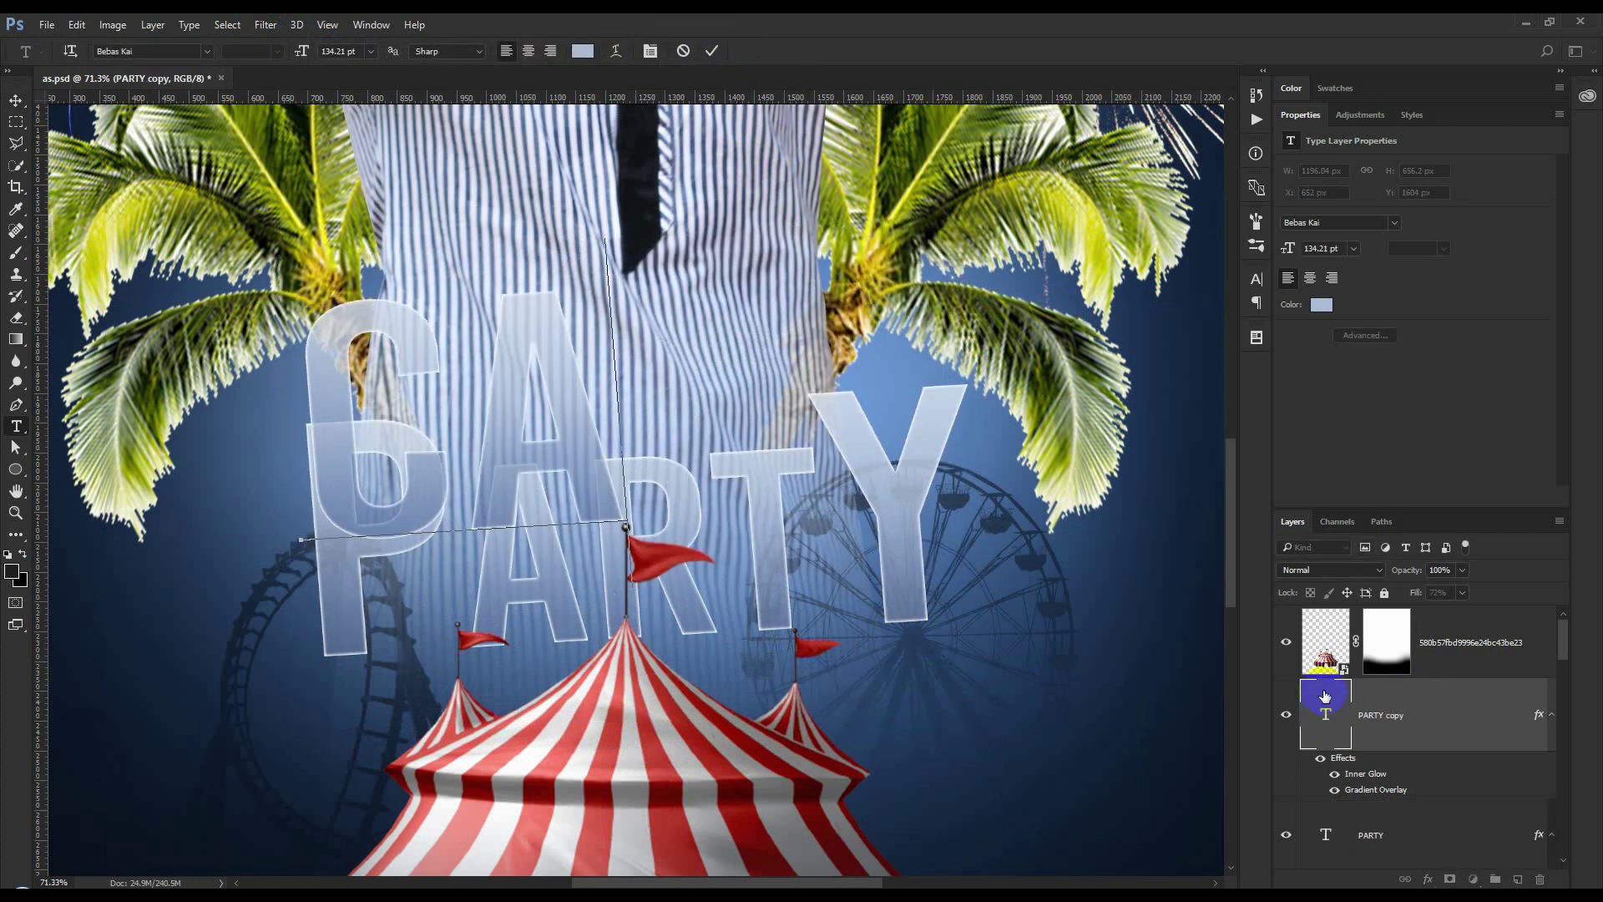
text(RNIV)
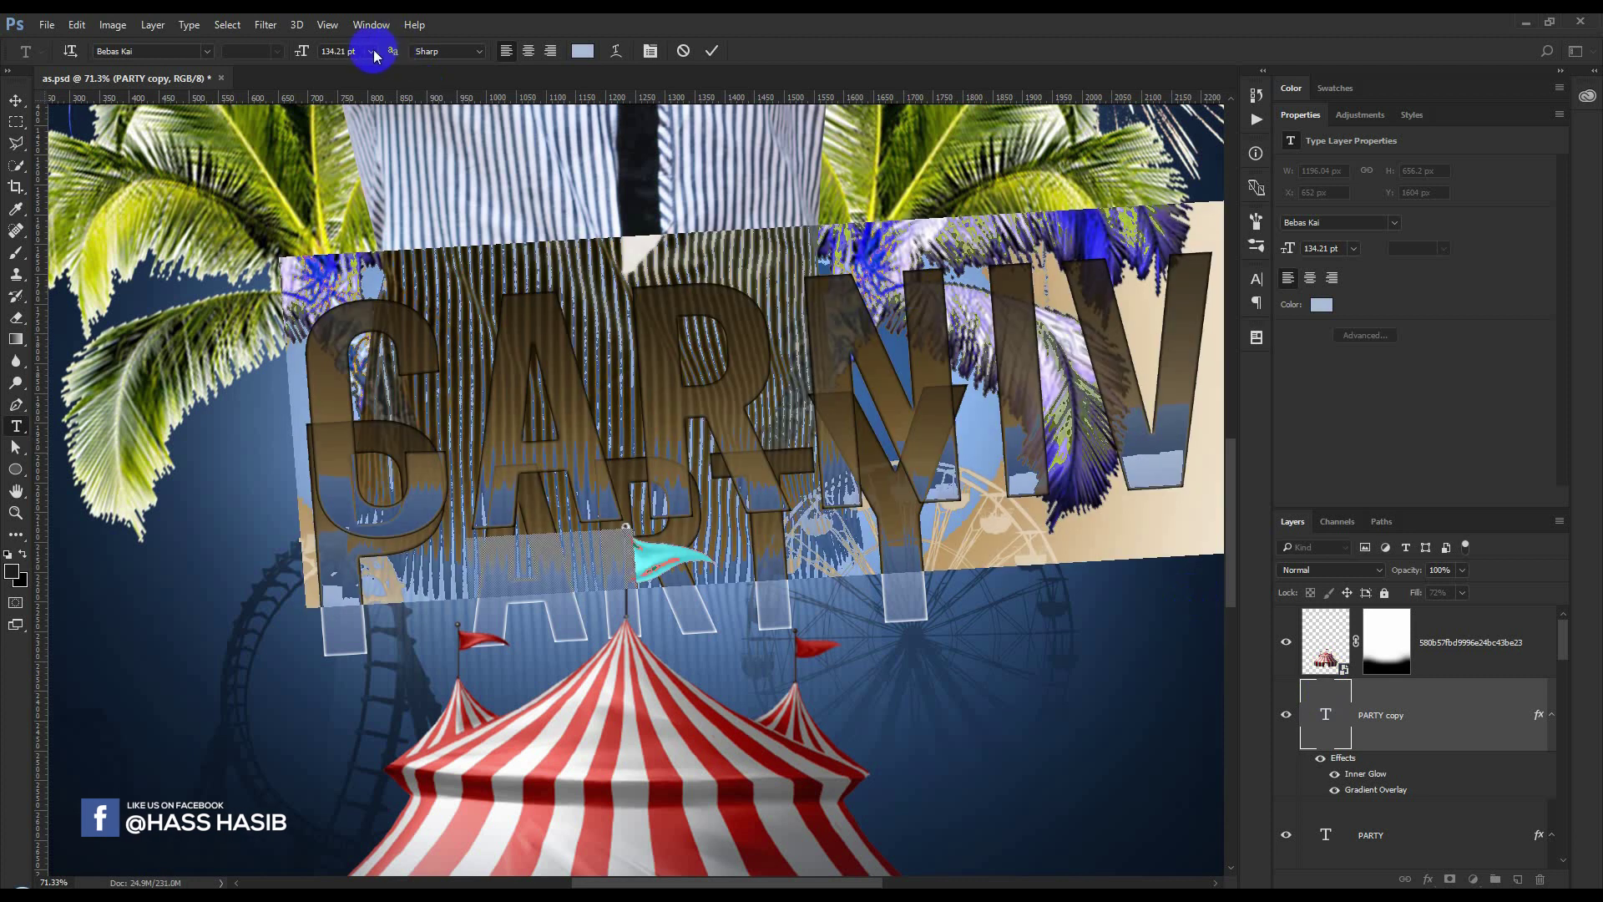
Step: Set CARNIVAL to 35 pt and centre it just above PARTY
drag(315, 53, 214, 57)
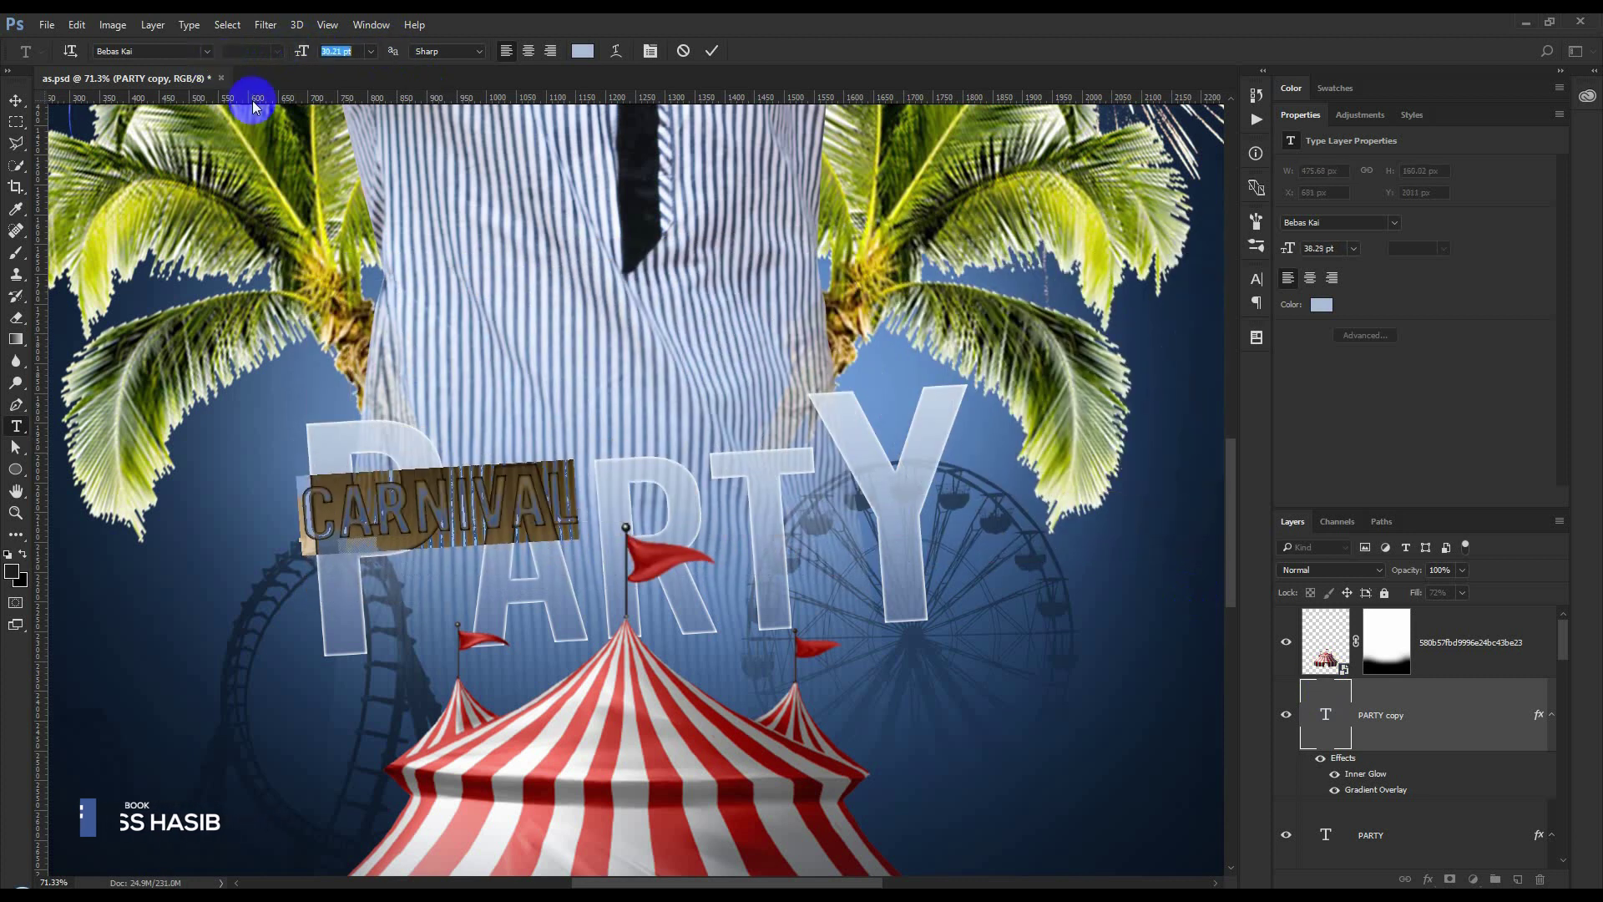
drag(608, 431, 710, 334)
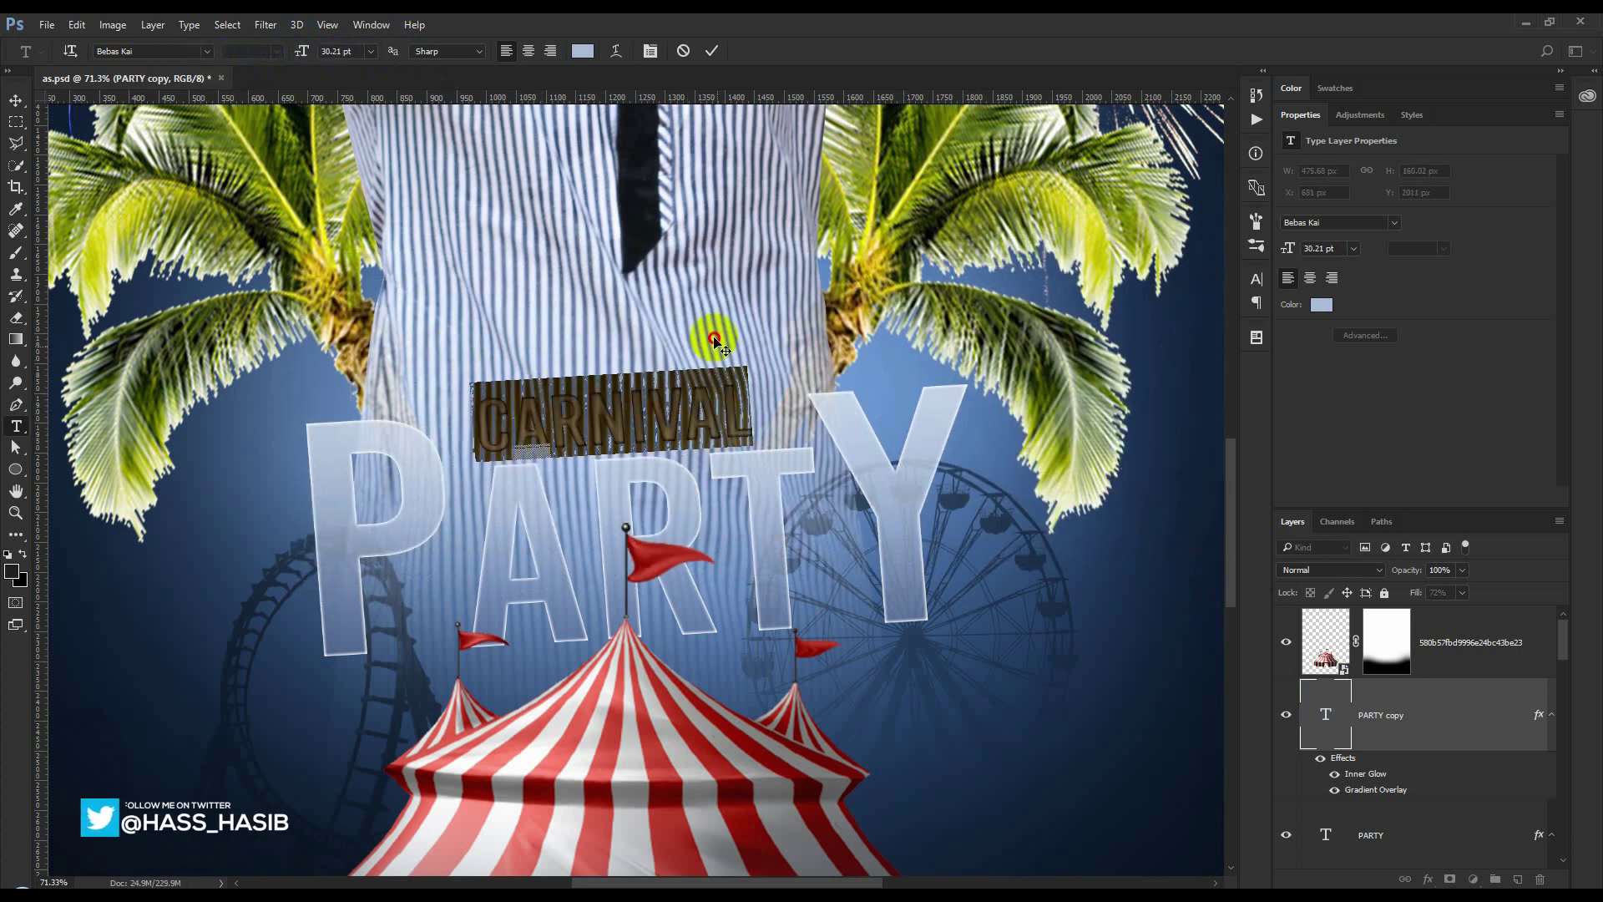
text(35)
key(Return)
key(ctrl+Return)
key(v)
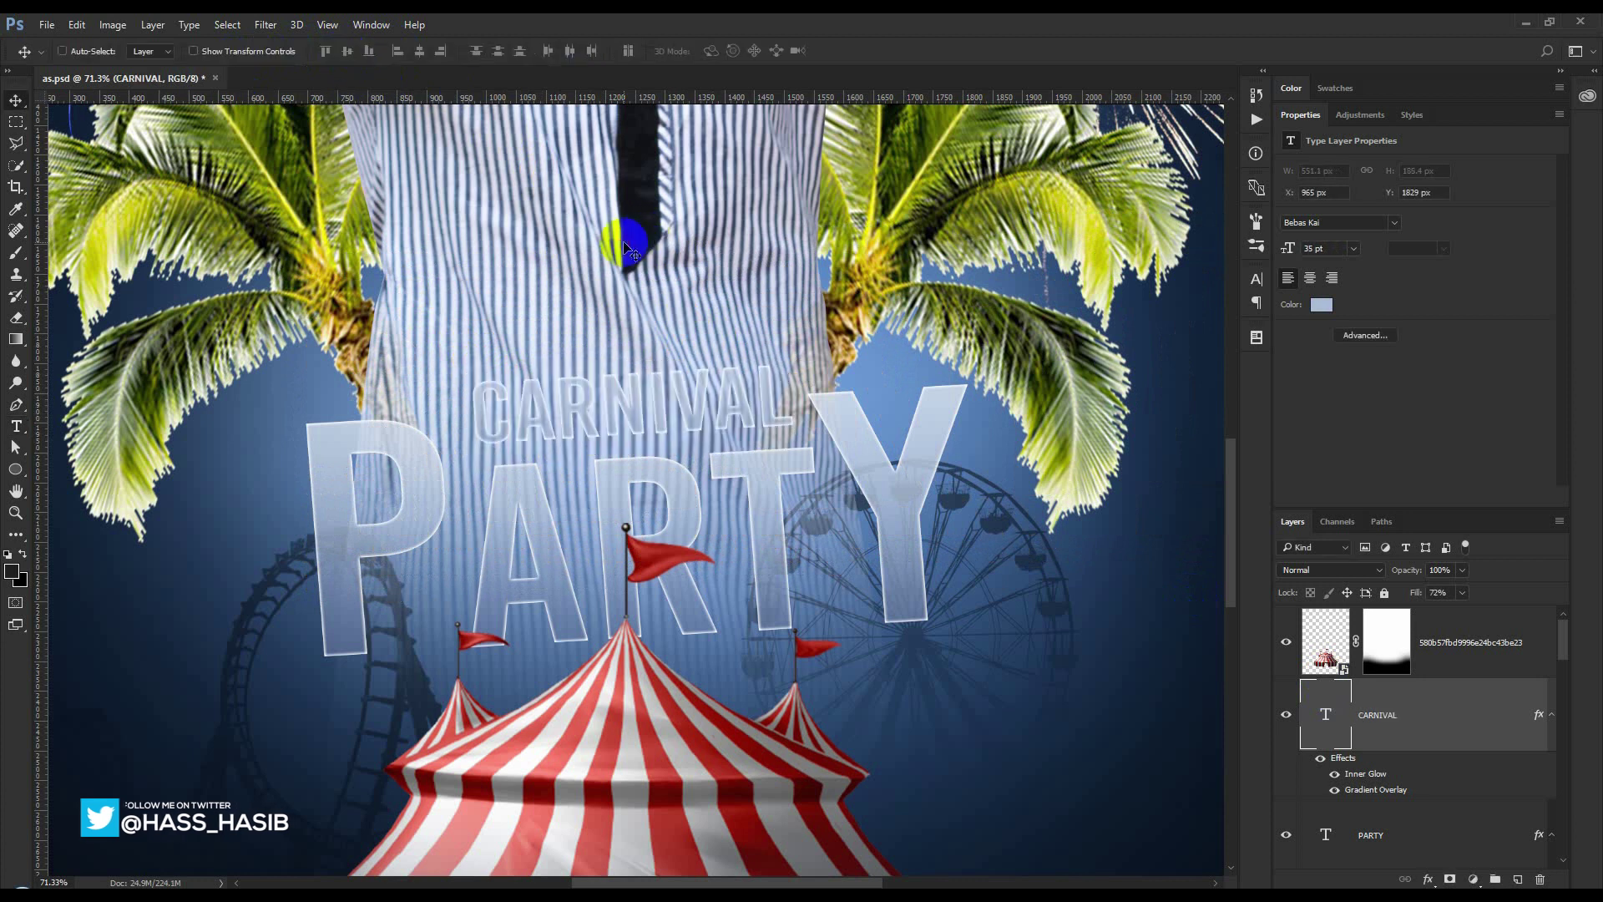
drag(627, 239, 619, 275)
Step: Colour CARNIVAL gold (f2be00) and bring up its Inner Glow settings
double_click(1308, 724)
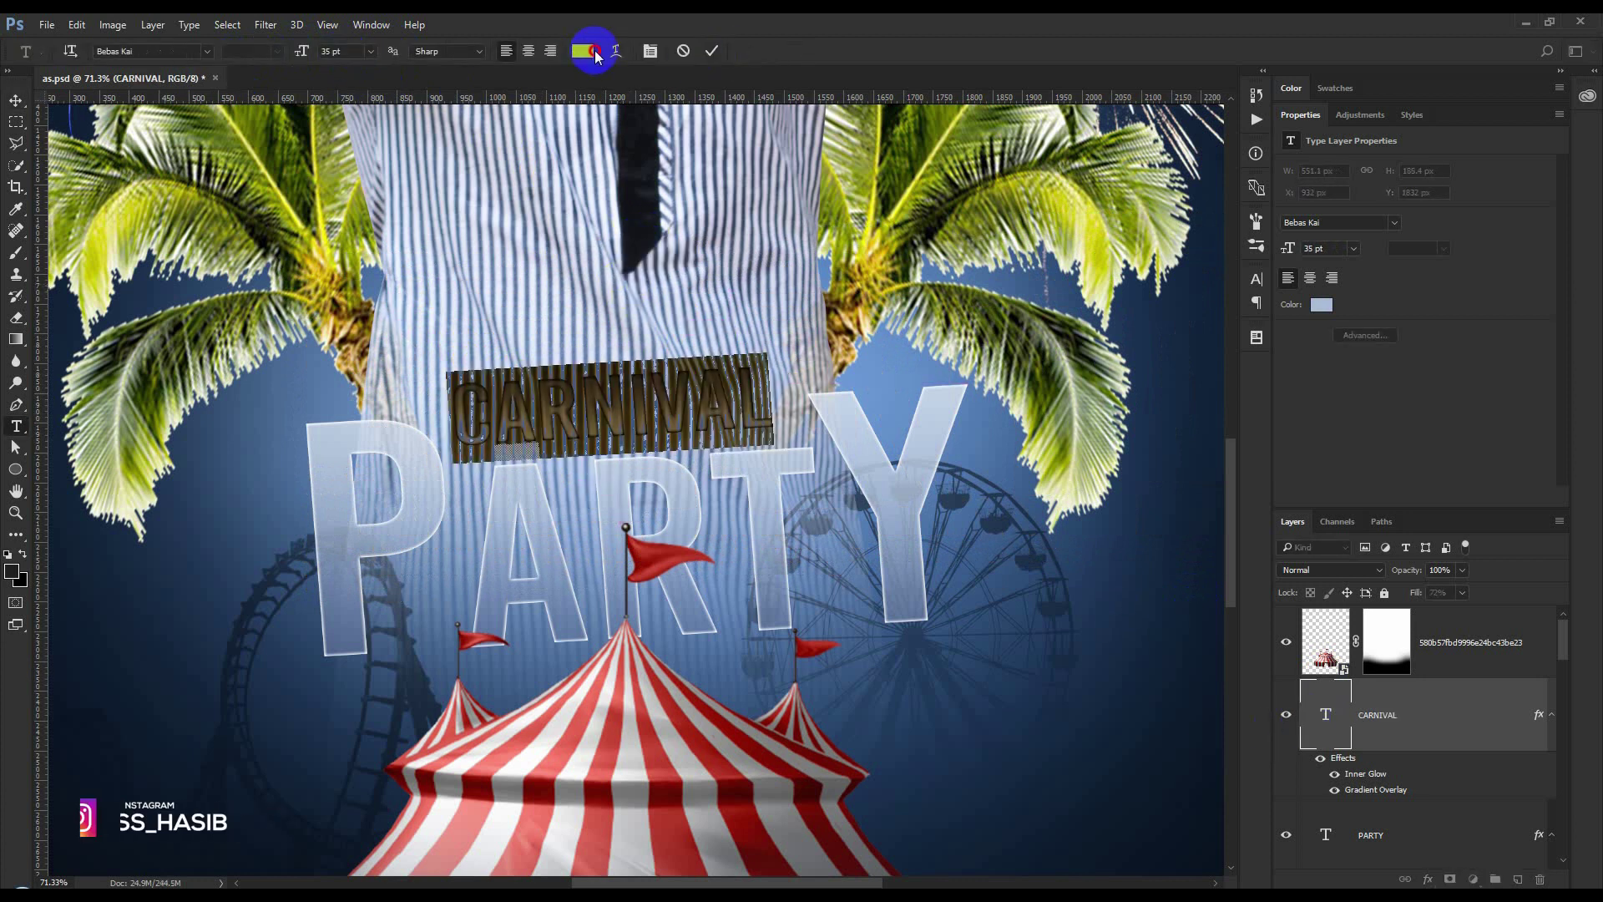
click(584, 51)
click(878, 241)
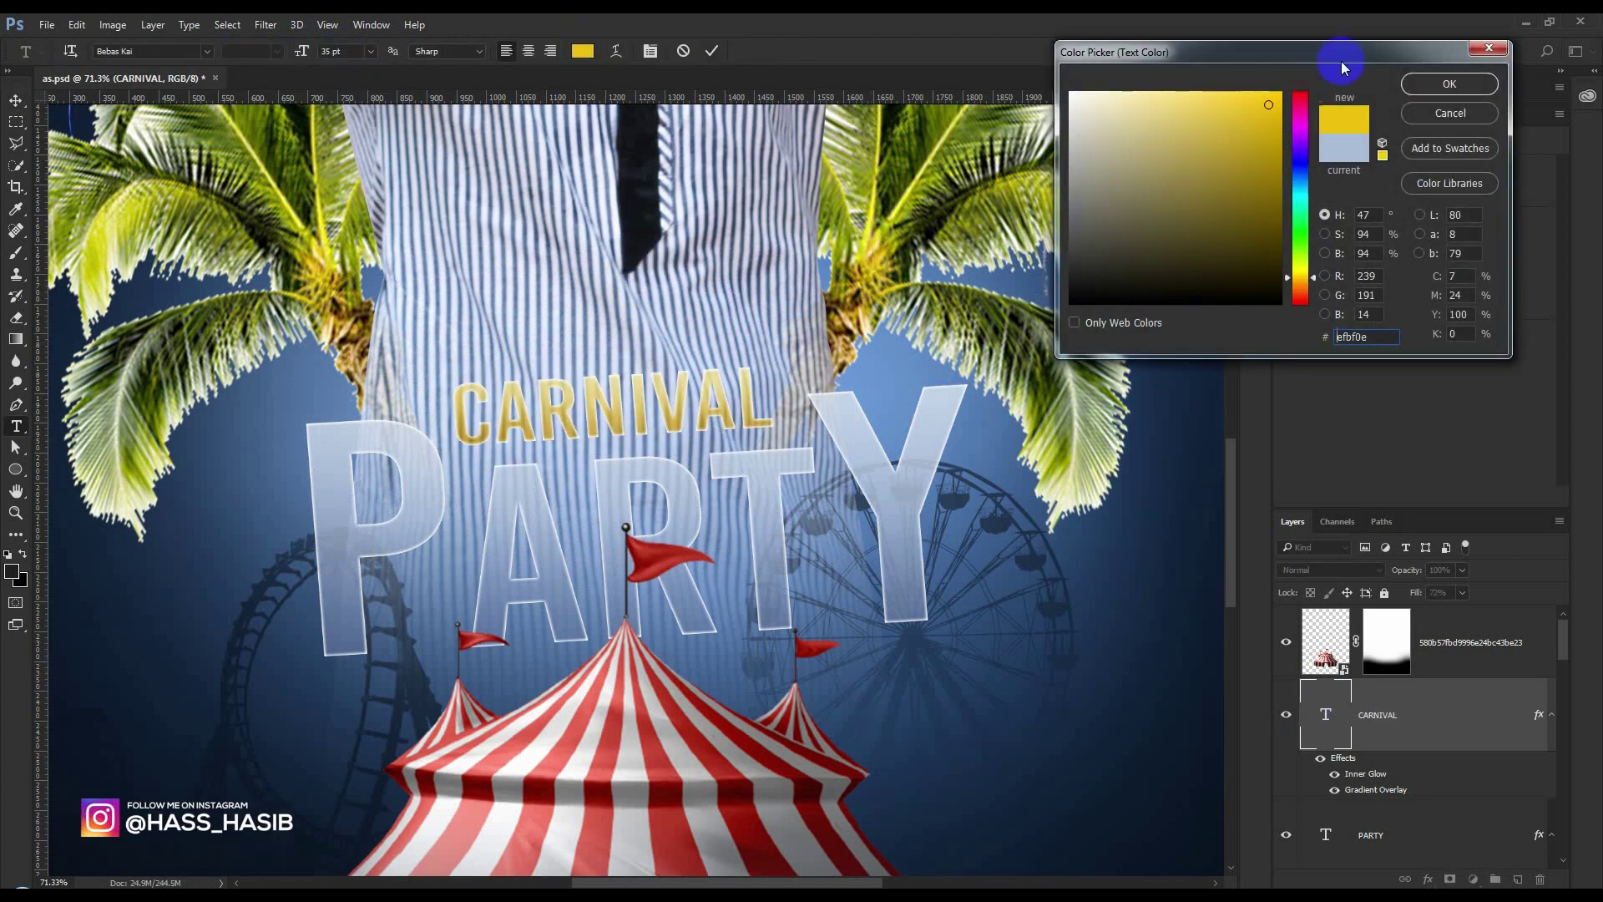
drag(1270, 114, 1363, 109)
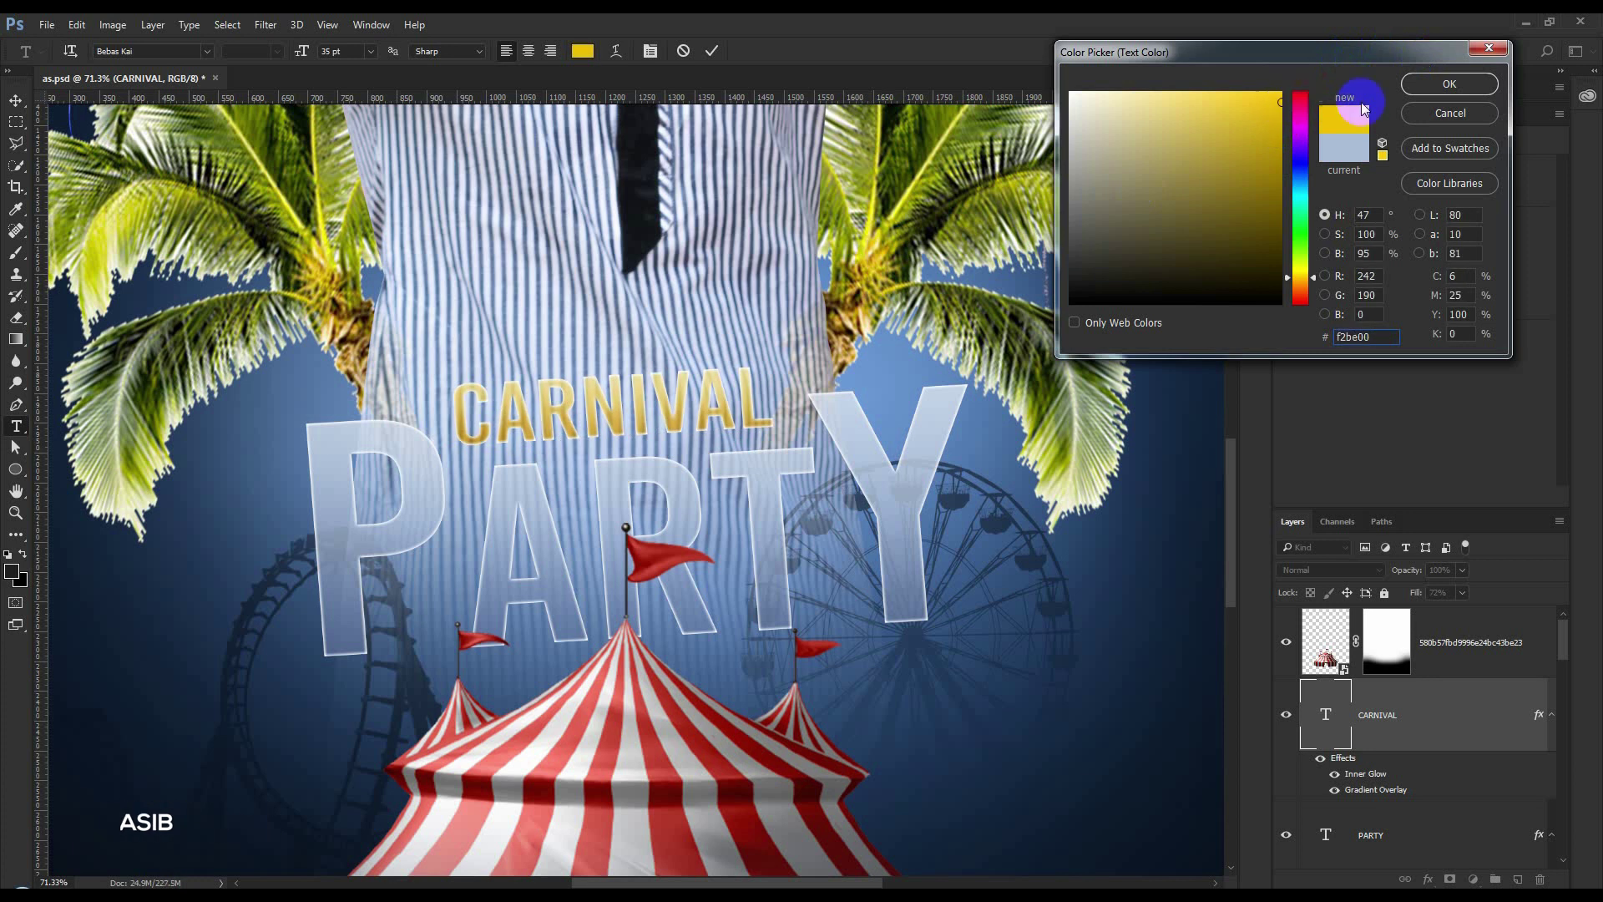
click(1450, 83)
key(ctrl+Return)
key(v)
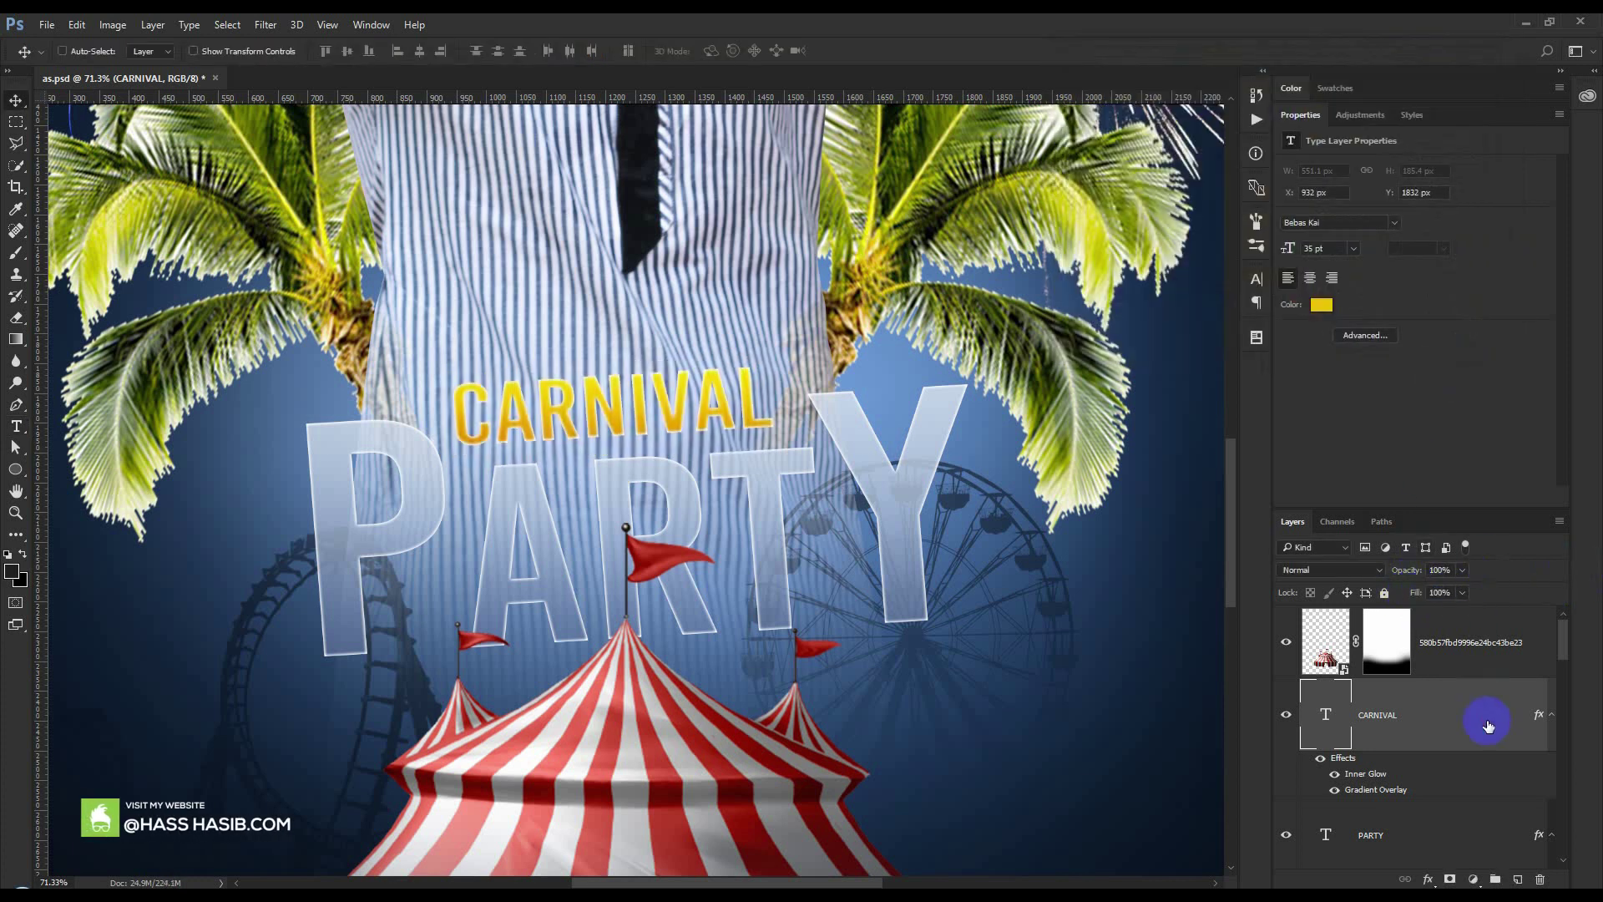
double_click(1487, 723)
click(911, 363)
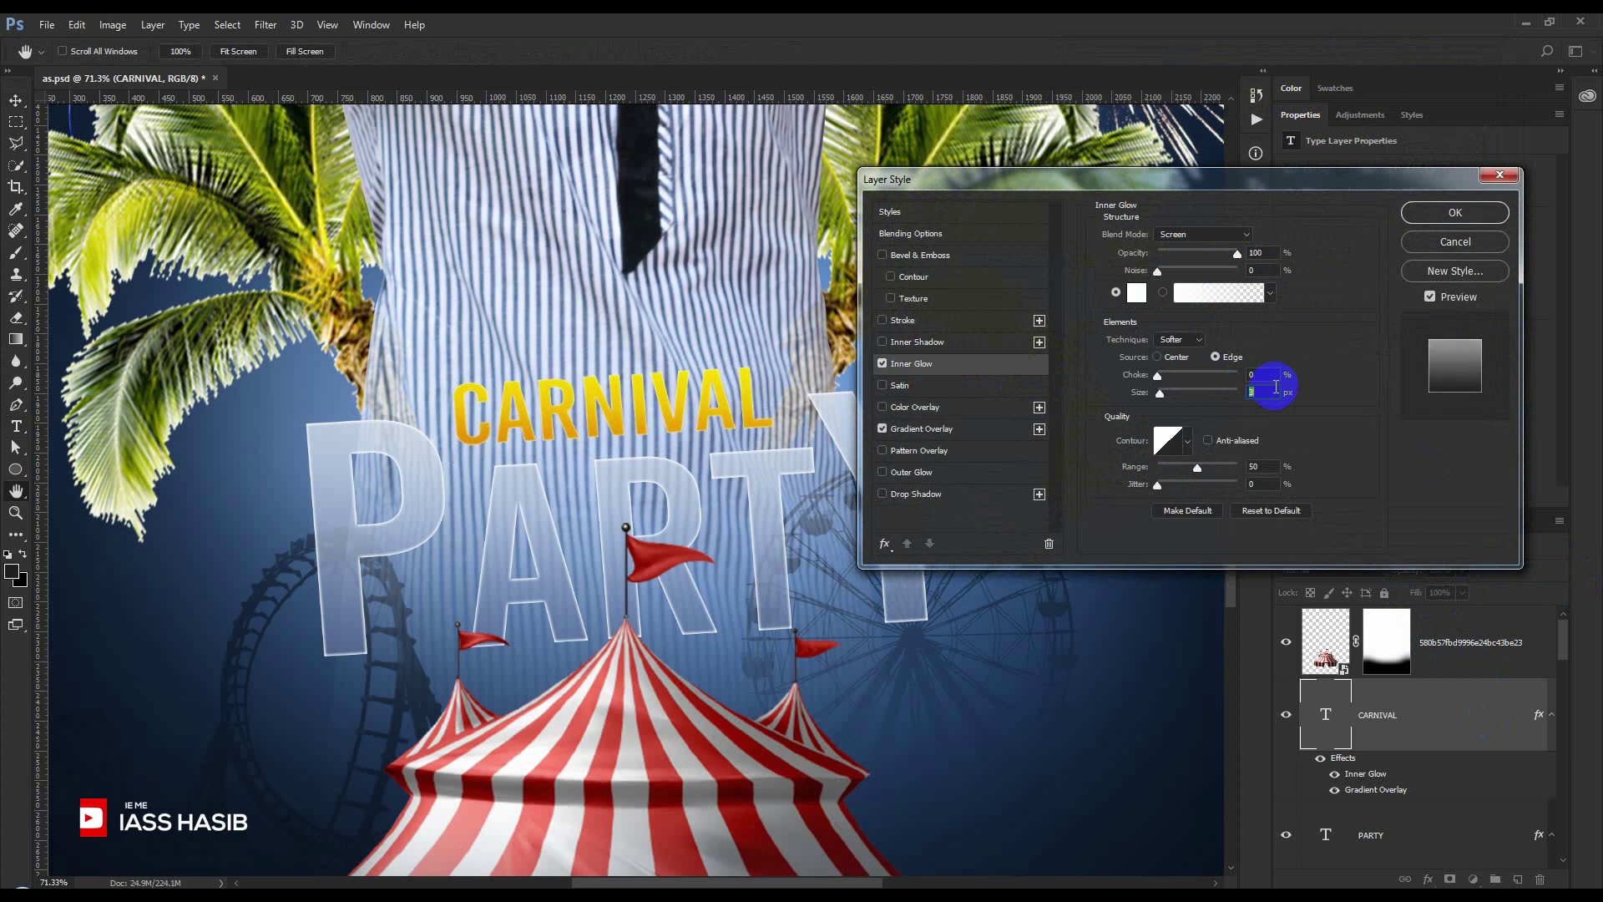
Step: Give the CARNIVAL title a 13 px drop shadow in dark navy
click(911, 499)
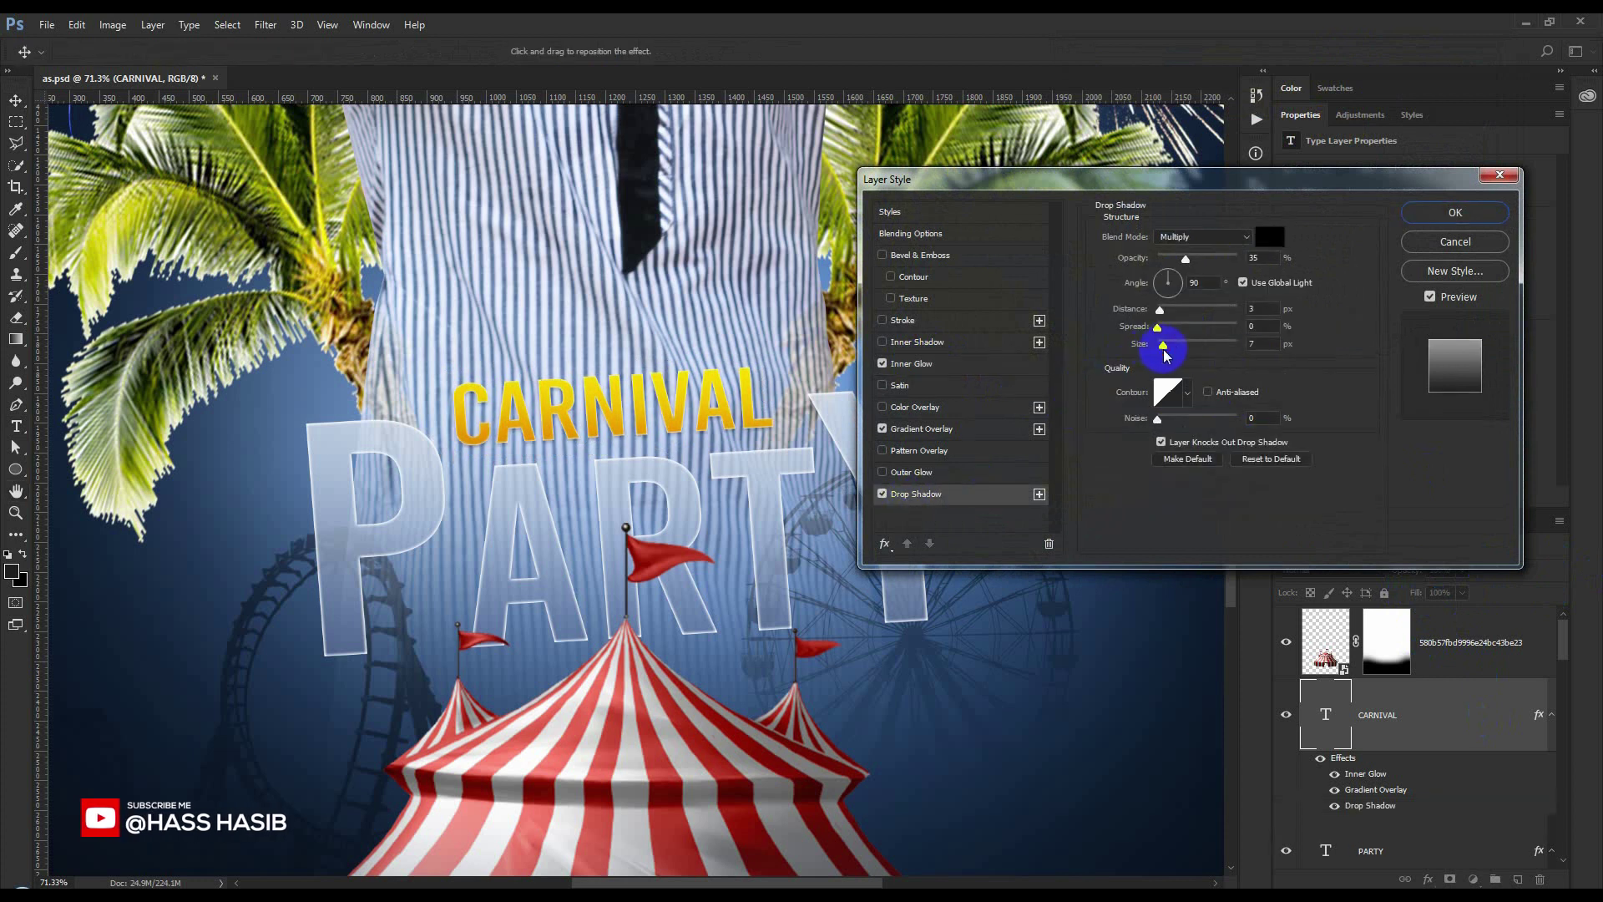
drag(1166, 355, 1170, 352)
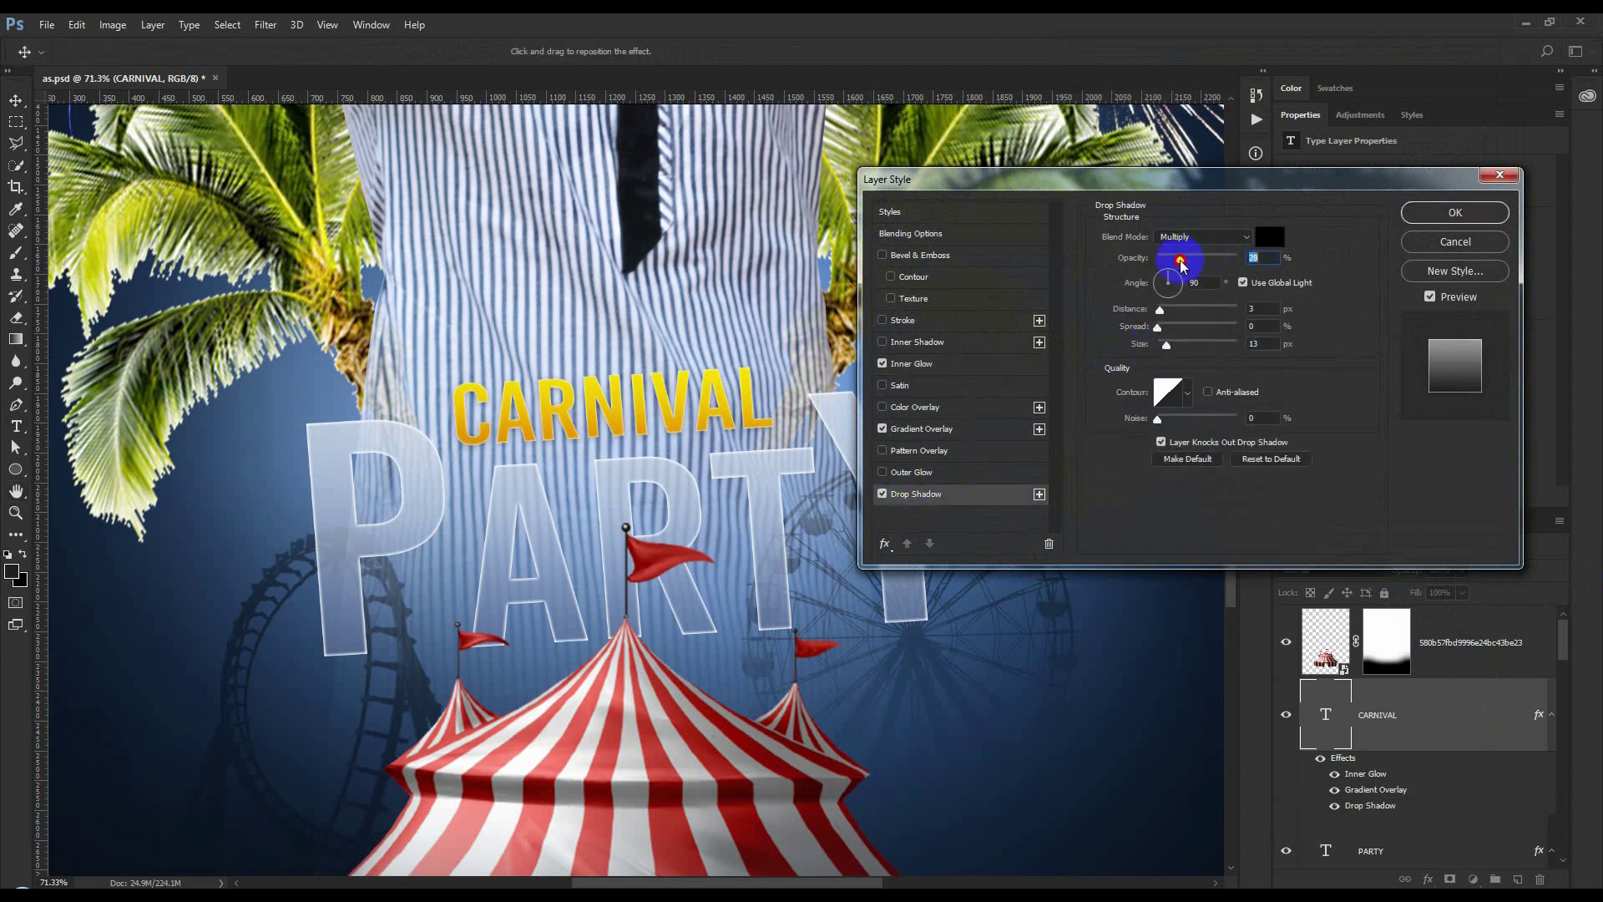
click(1275, 239)
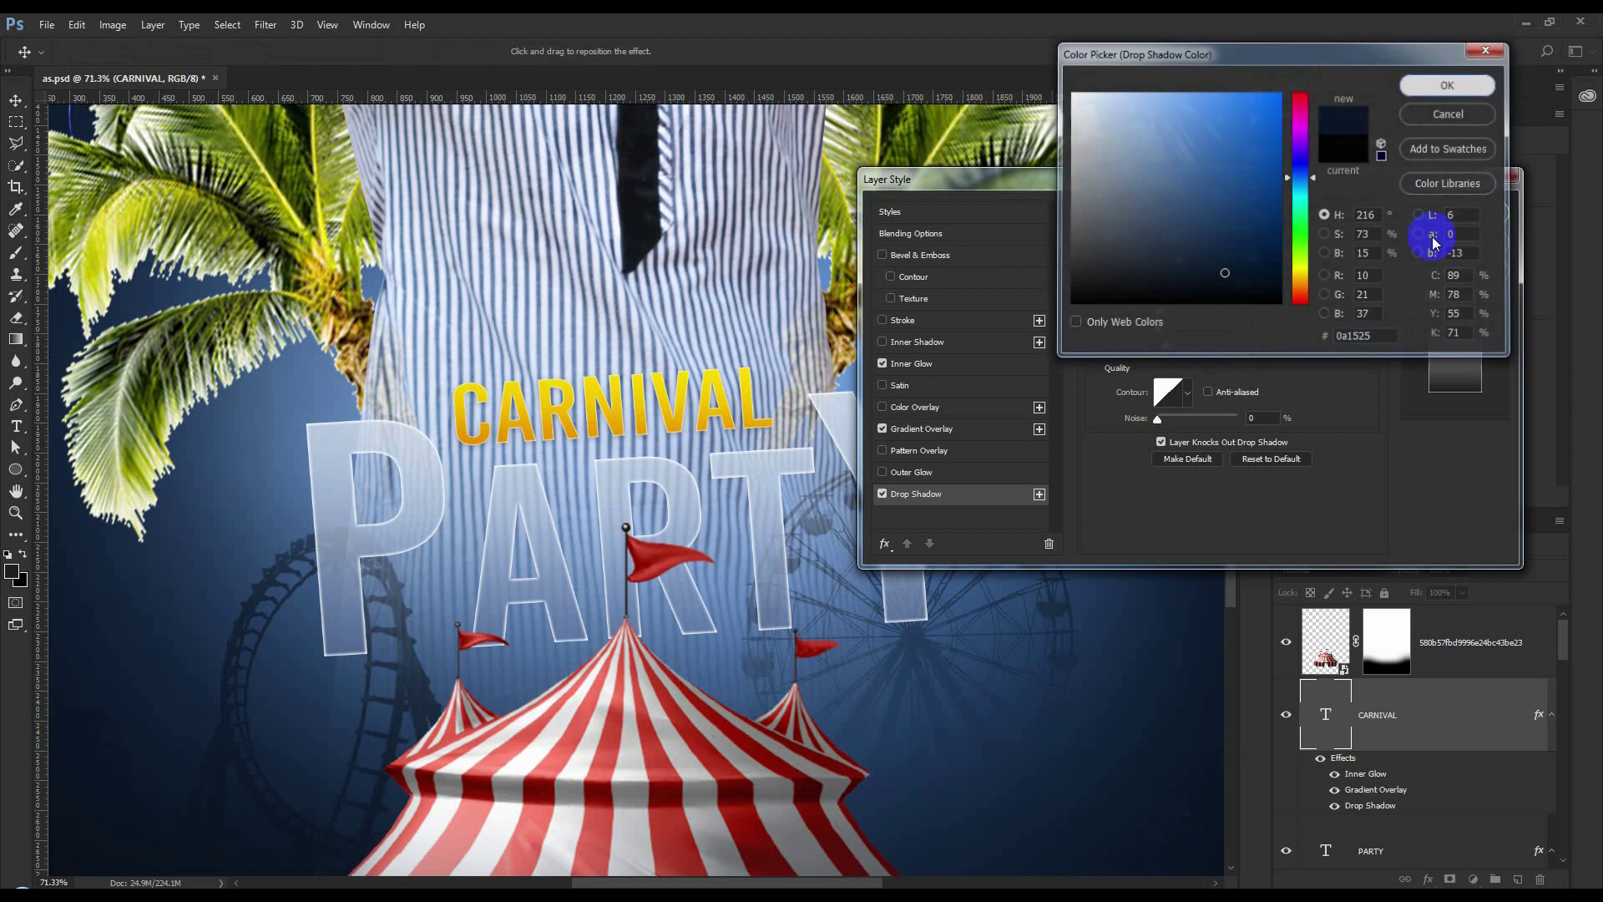
key(Return)
key(Return)
click(1552, 714)
Step: Add a matching enlarged drop shadow to the PARTY title
double_click(1453, 785)
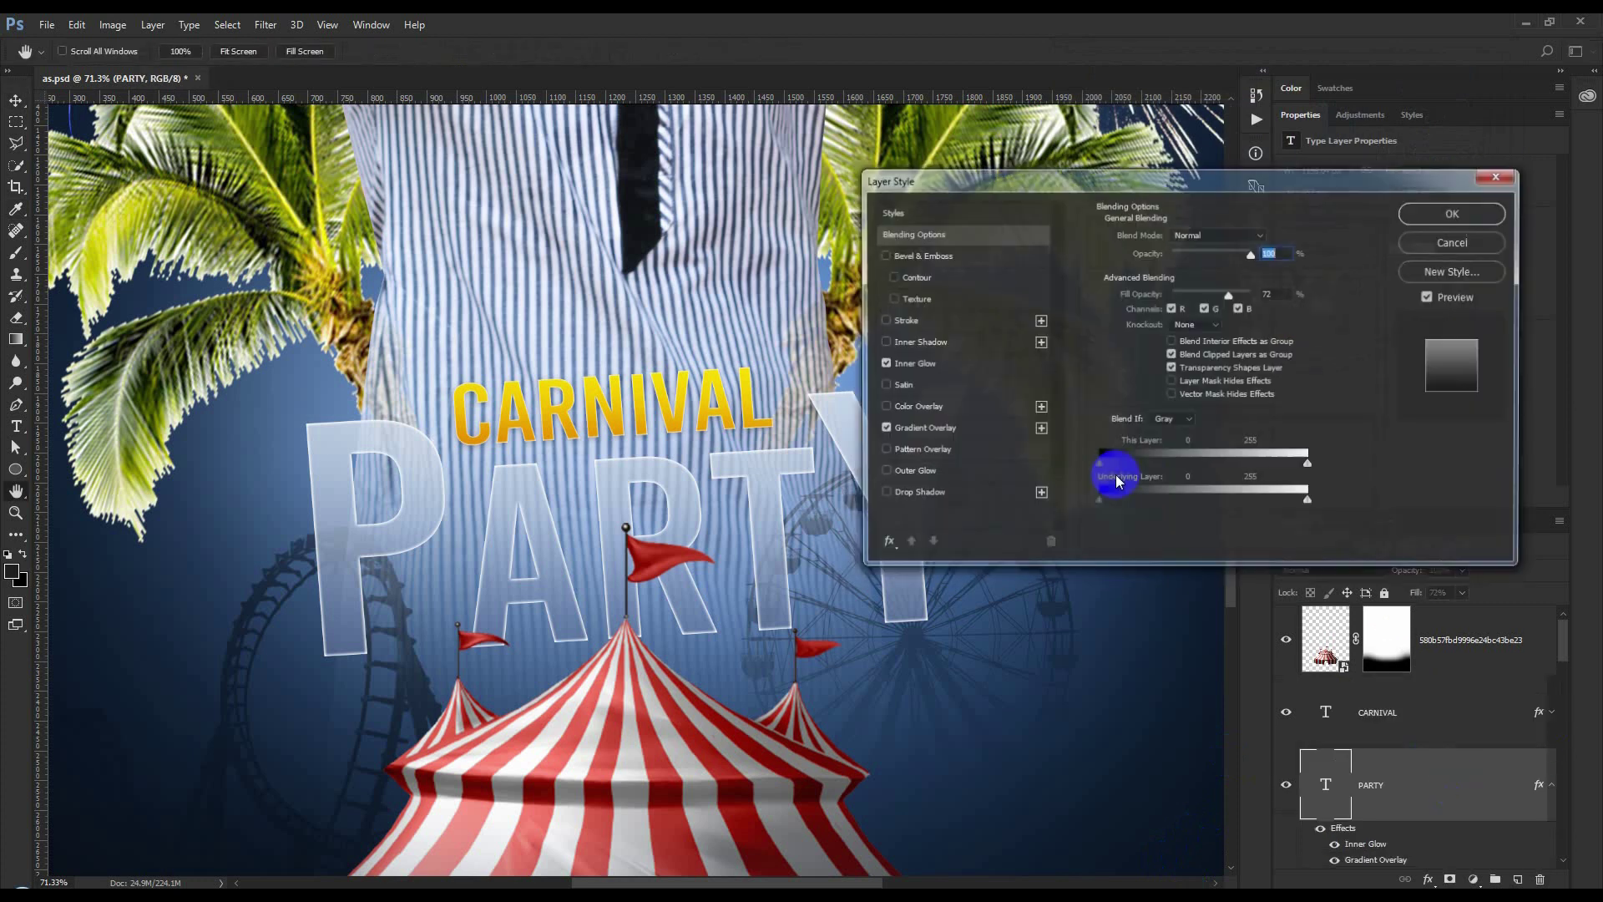
click(926, 494)
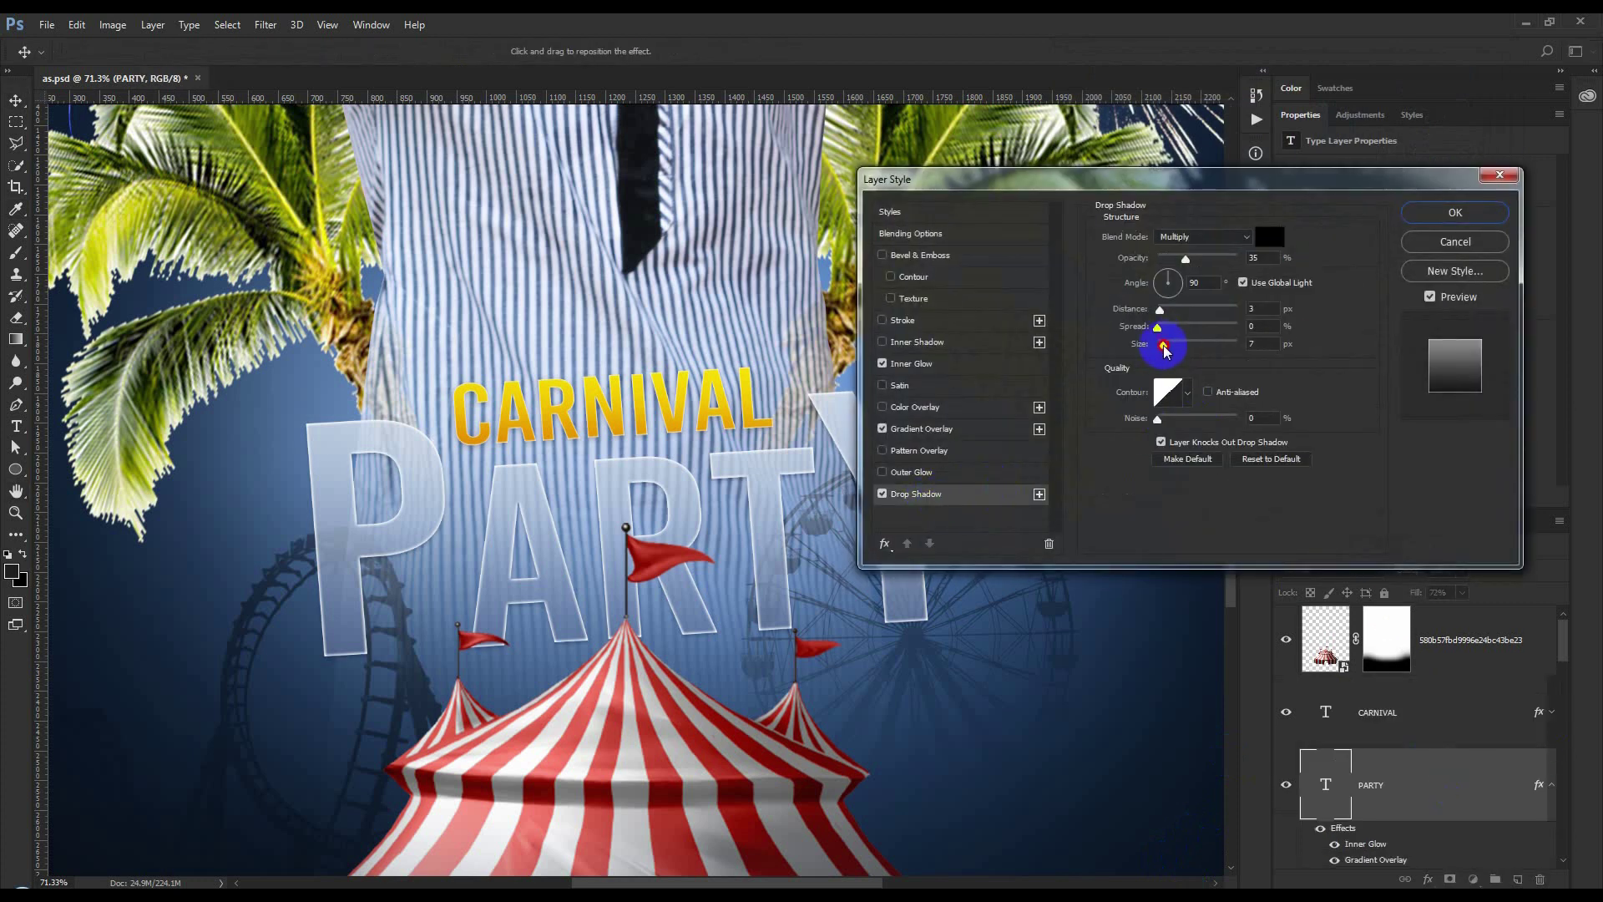
drag(1164, 346, 1173, 344)
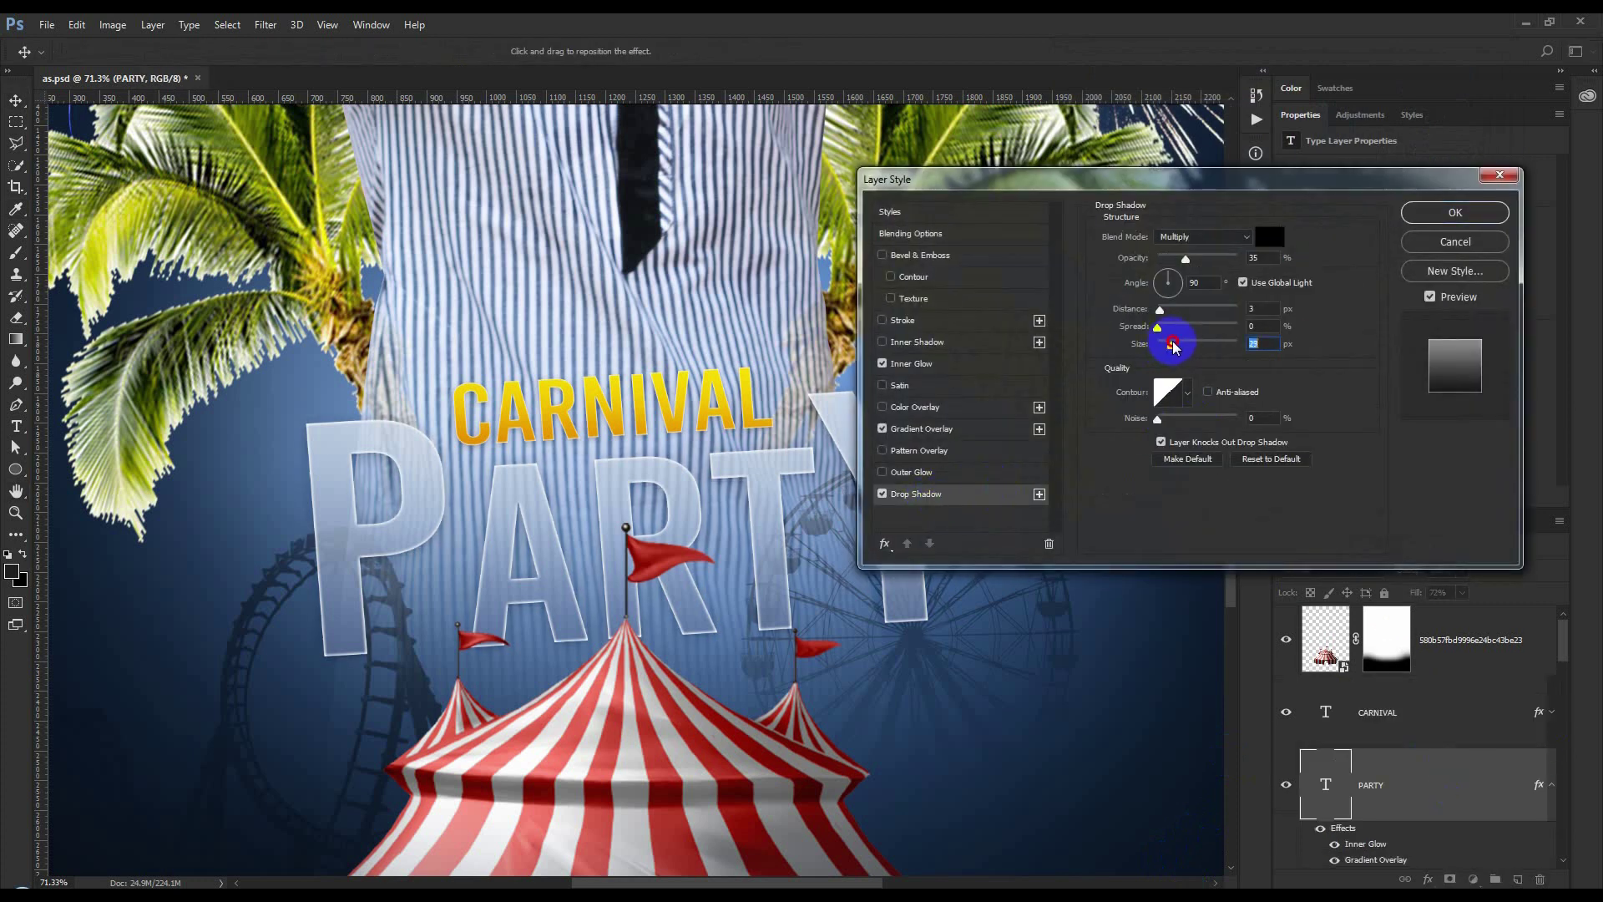
click(1455, 215)
scroll(824, 458, down, 3)
scroll(752, 535, down, 1)
Step: Reopen the CARNIVAL layer style and re-apply it
scroll(692, 607, up, 3)
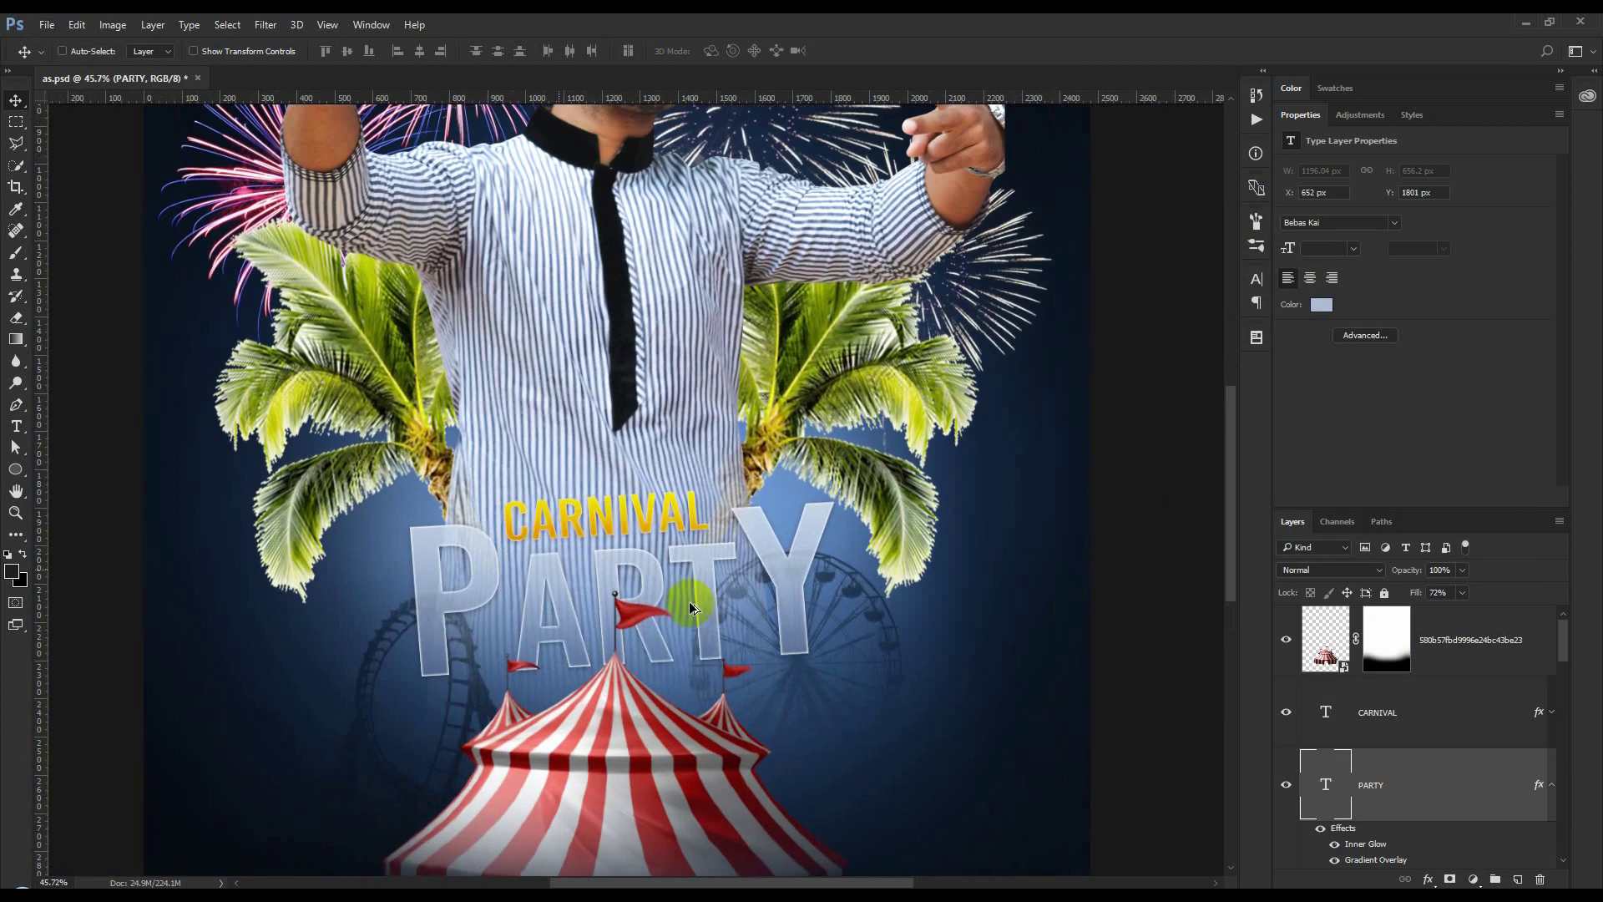
scroll(632, 529, up, 1)
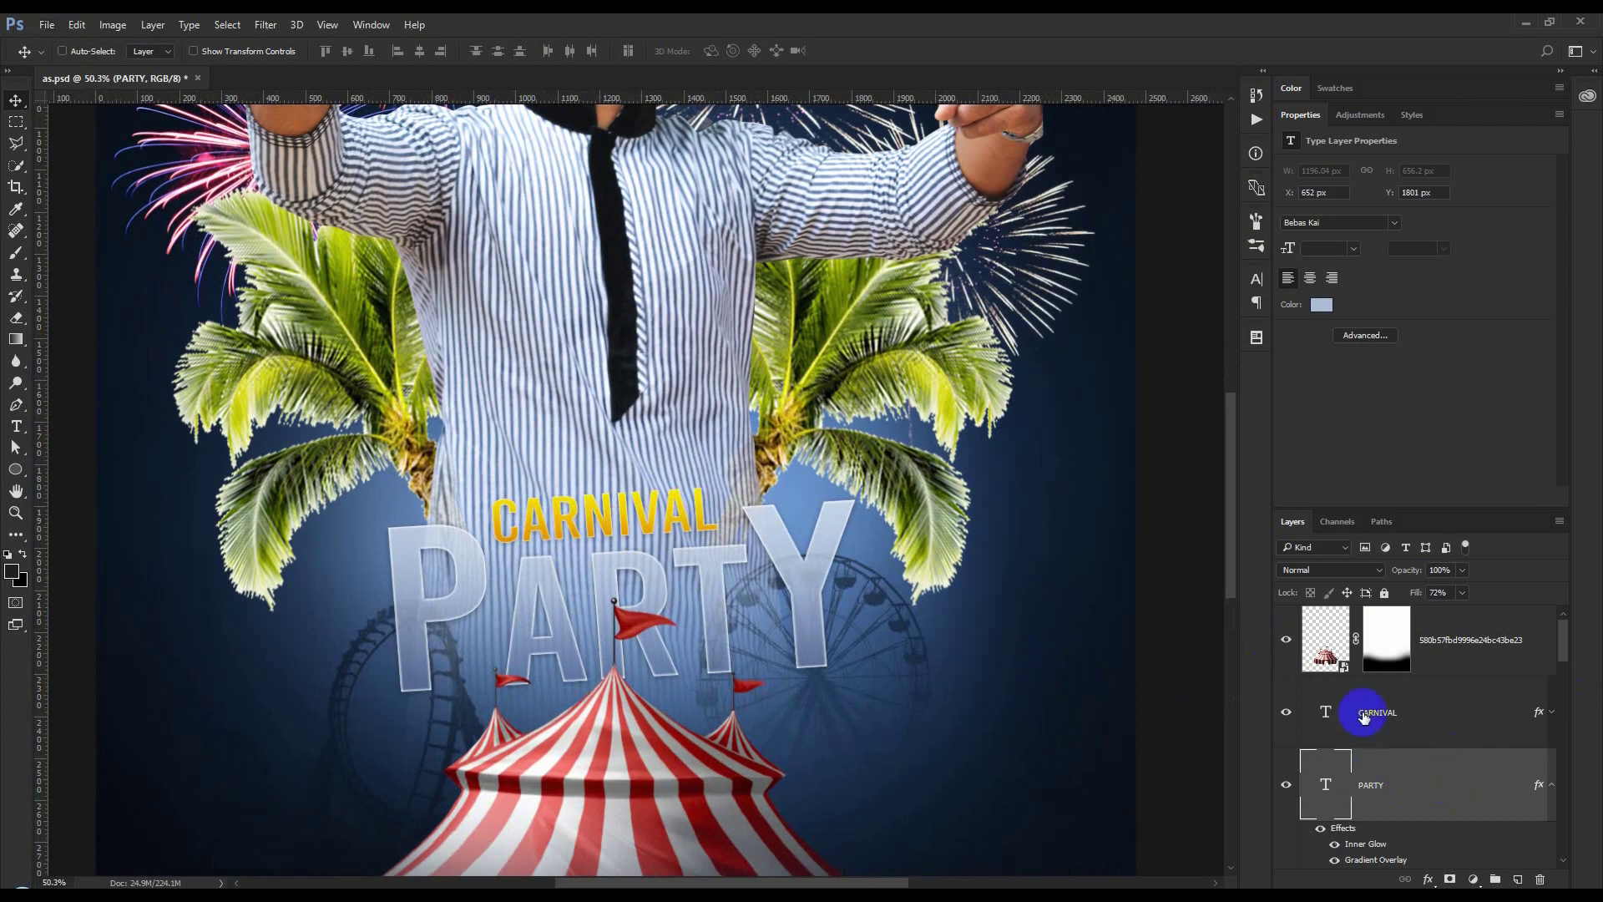
click(1363, 717)
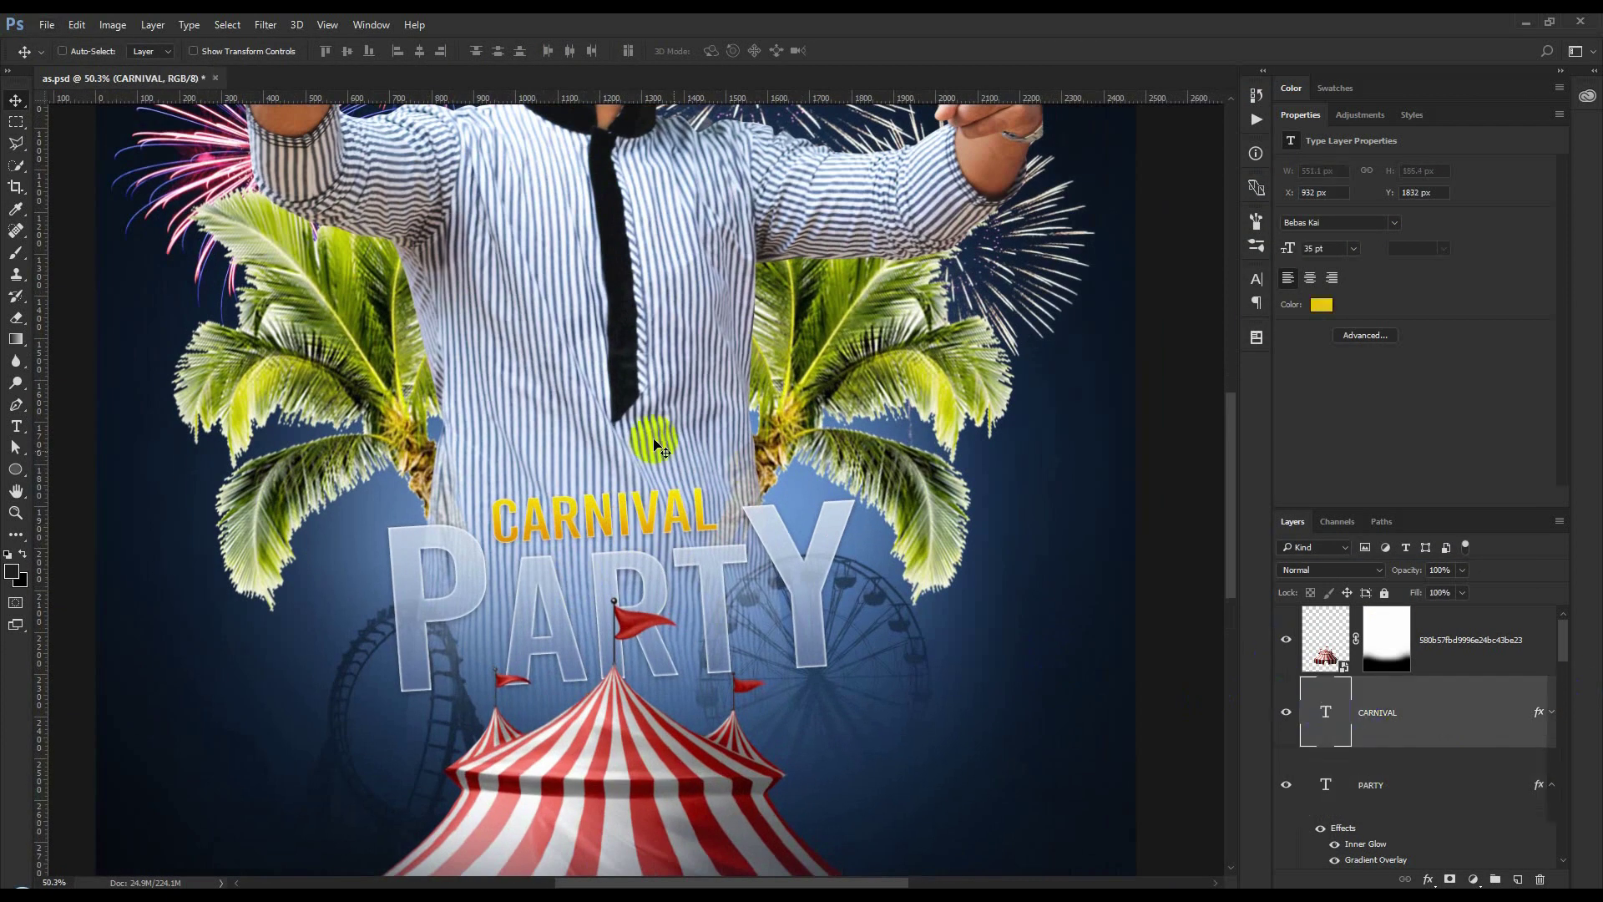
double_click(1440, 706)
click(1431, 211)
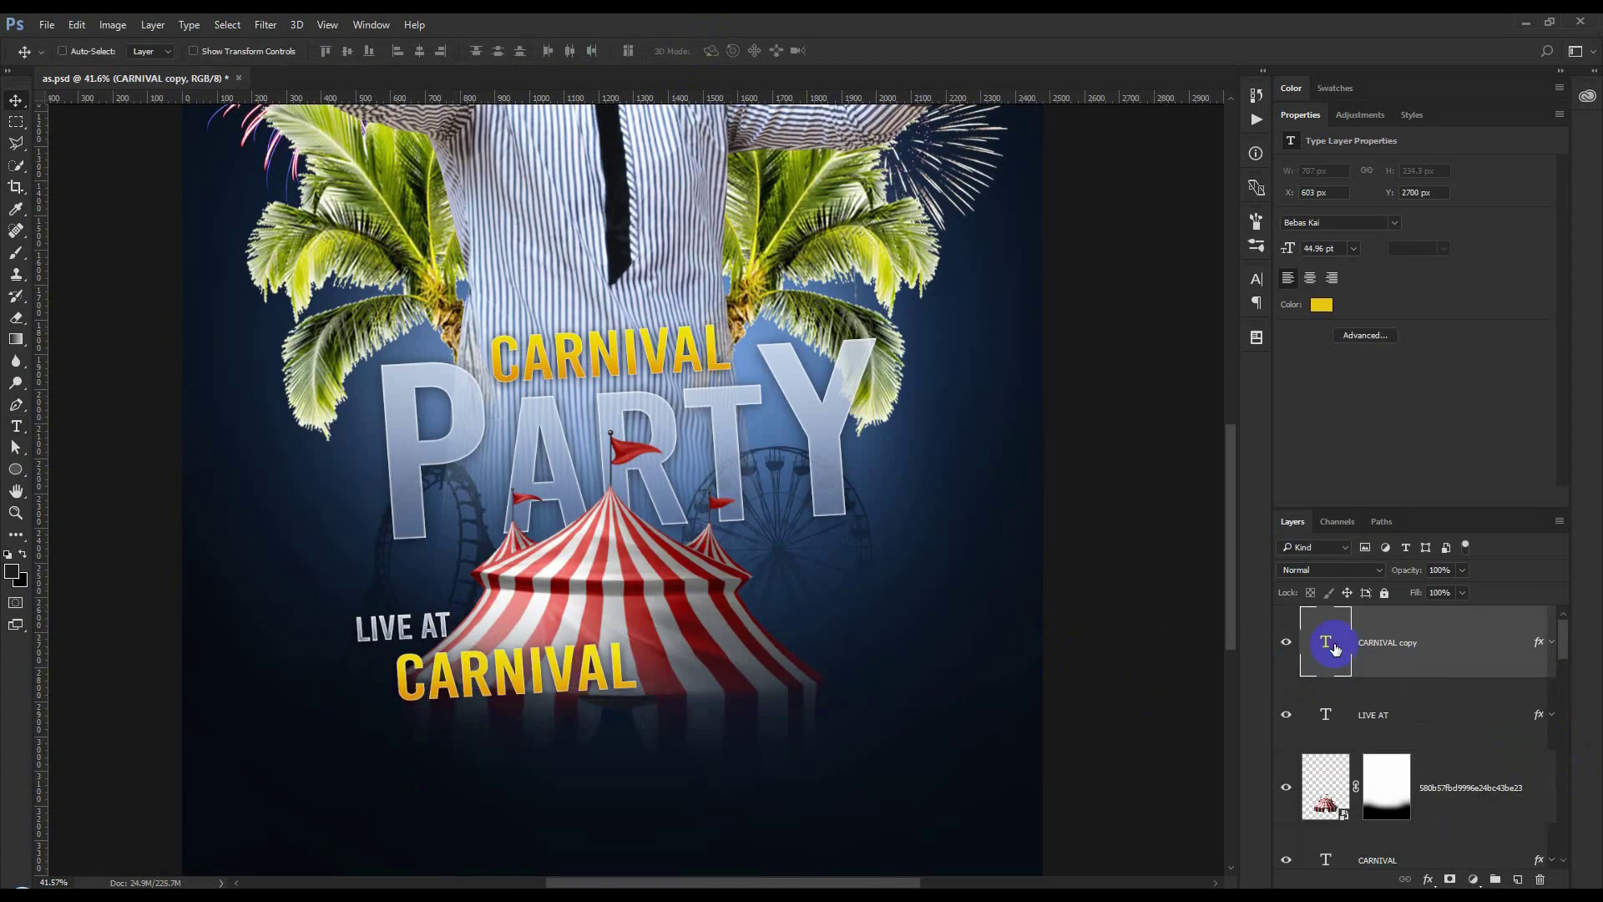
Step: Replace the copied CARNIVAL text with CLUB OLDFOLKS
double_click(1334, 648)
text(CLUB OLDFOLKS)
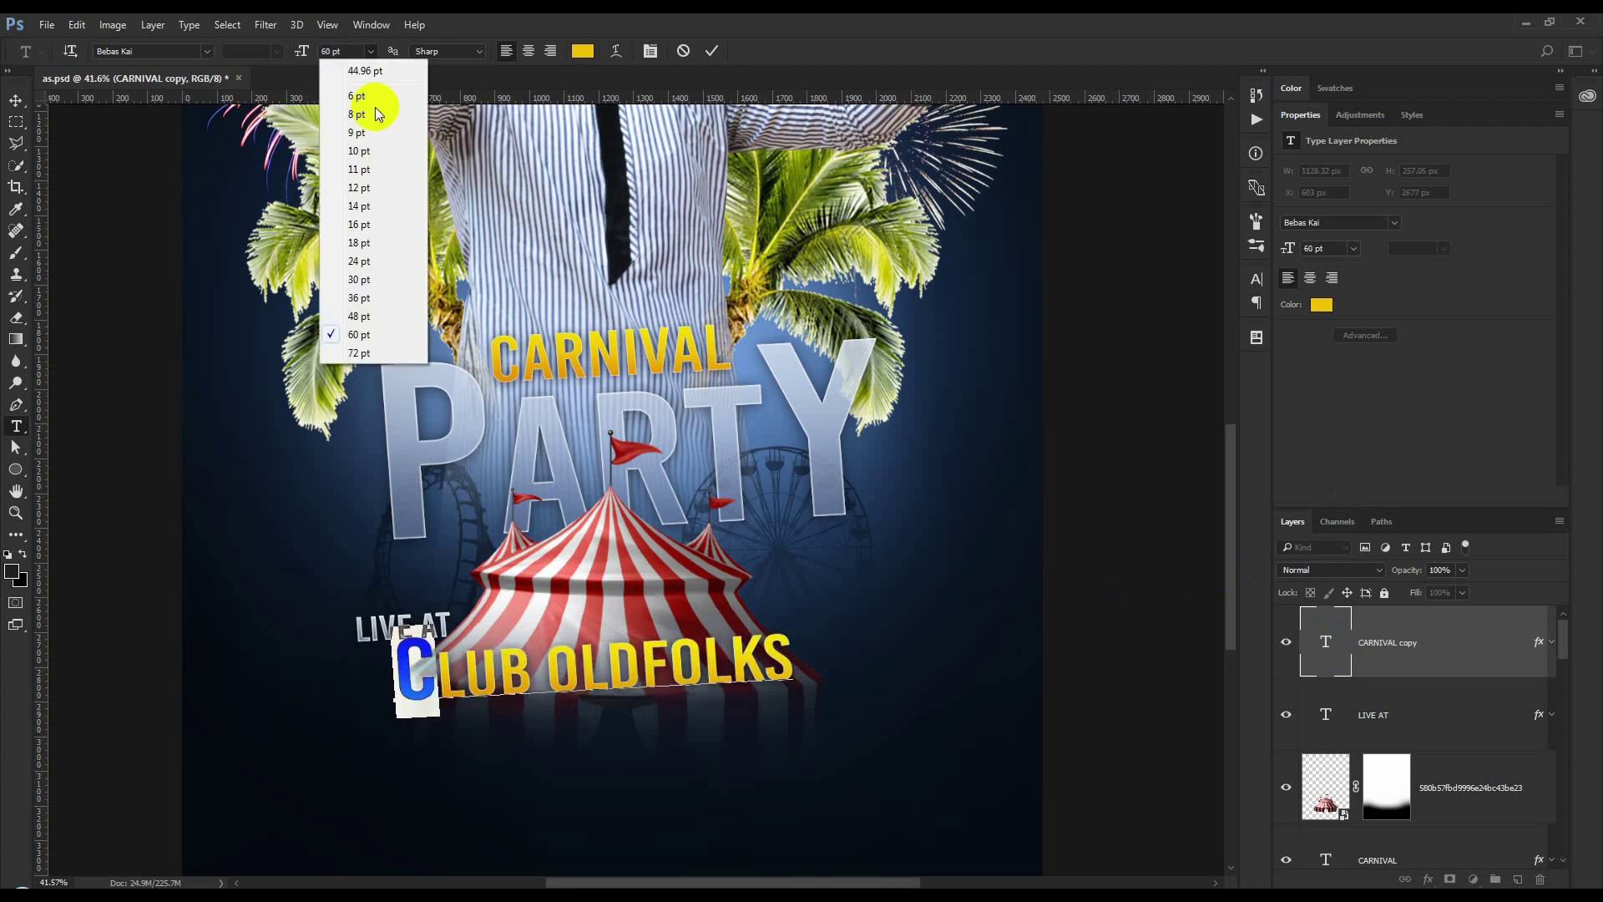
key(ctrl+t)
click(738, 51)
Step: Duplicate the LIVE AT line as DOORS OPEN AT 8PM and enlarge the venue text
key(ctrl+j)
double_click(1322, 729)
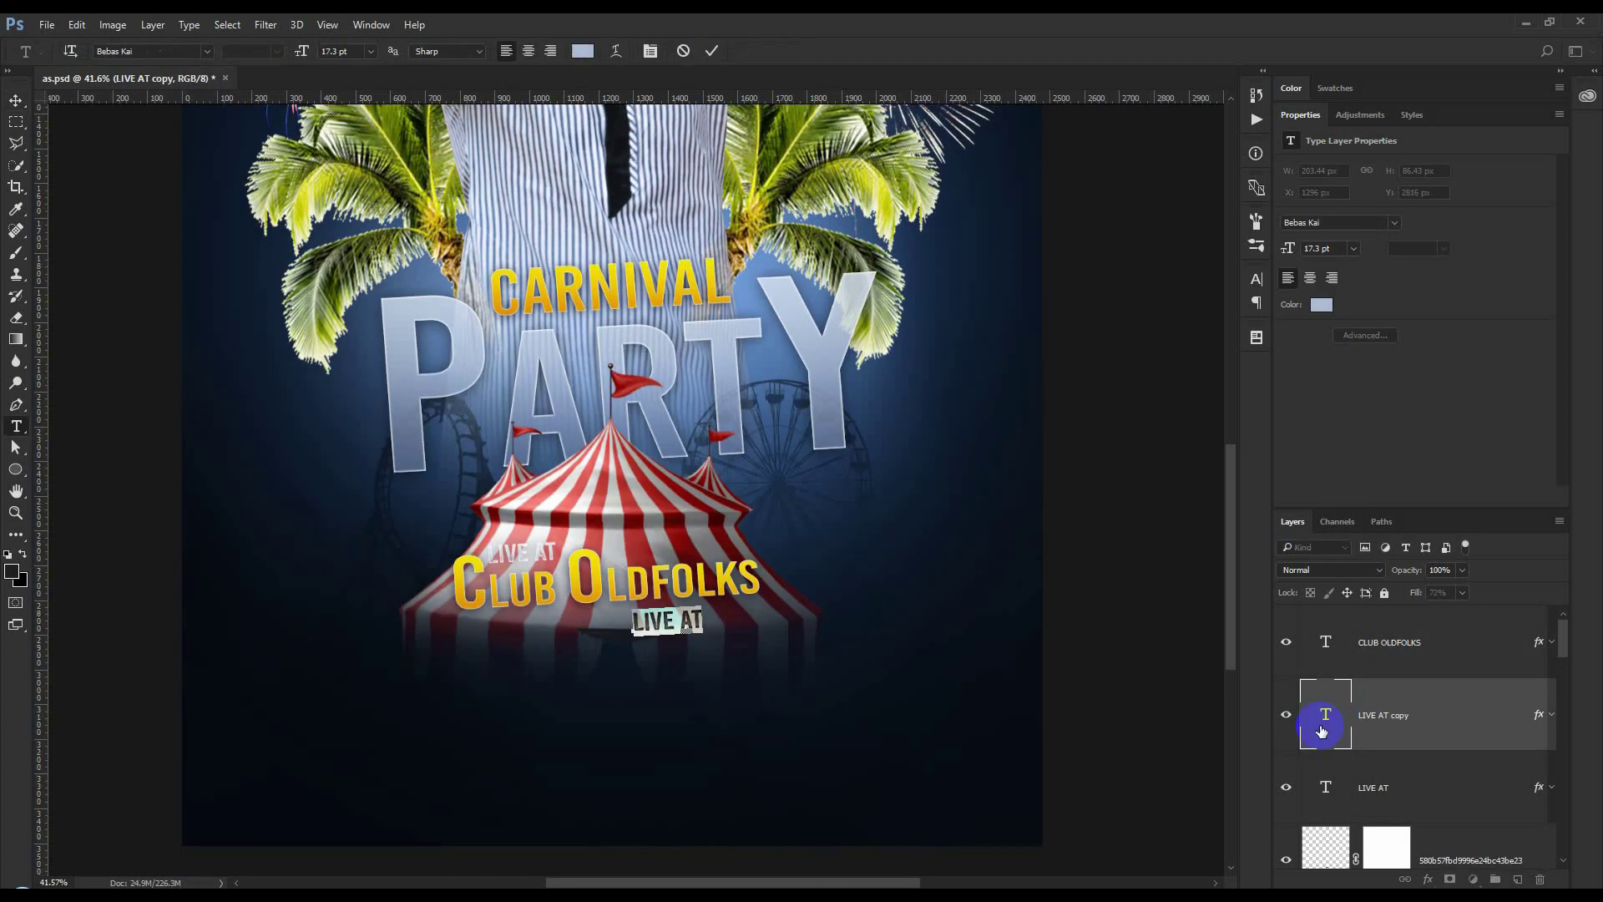
text(PM)
key(ctrl+Return)
key(ctrl+t)
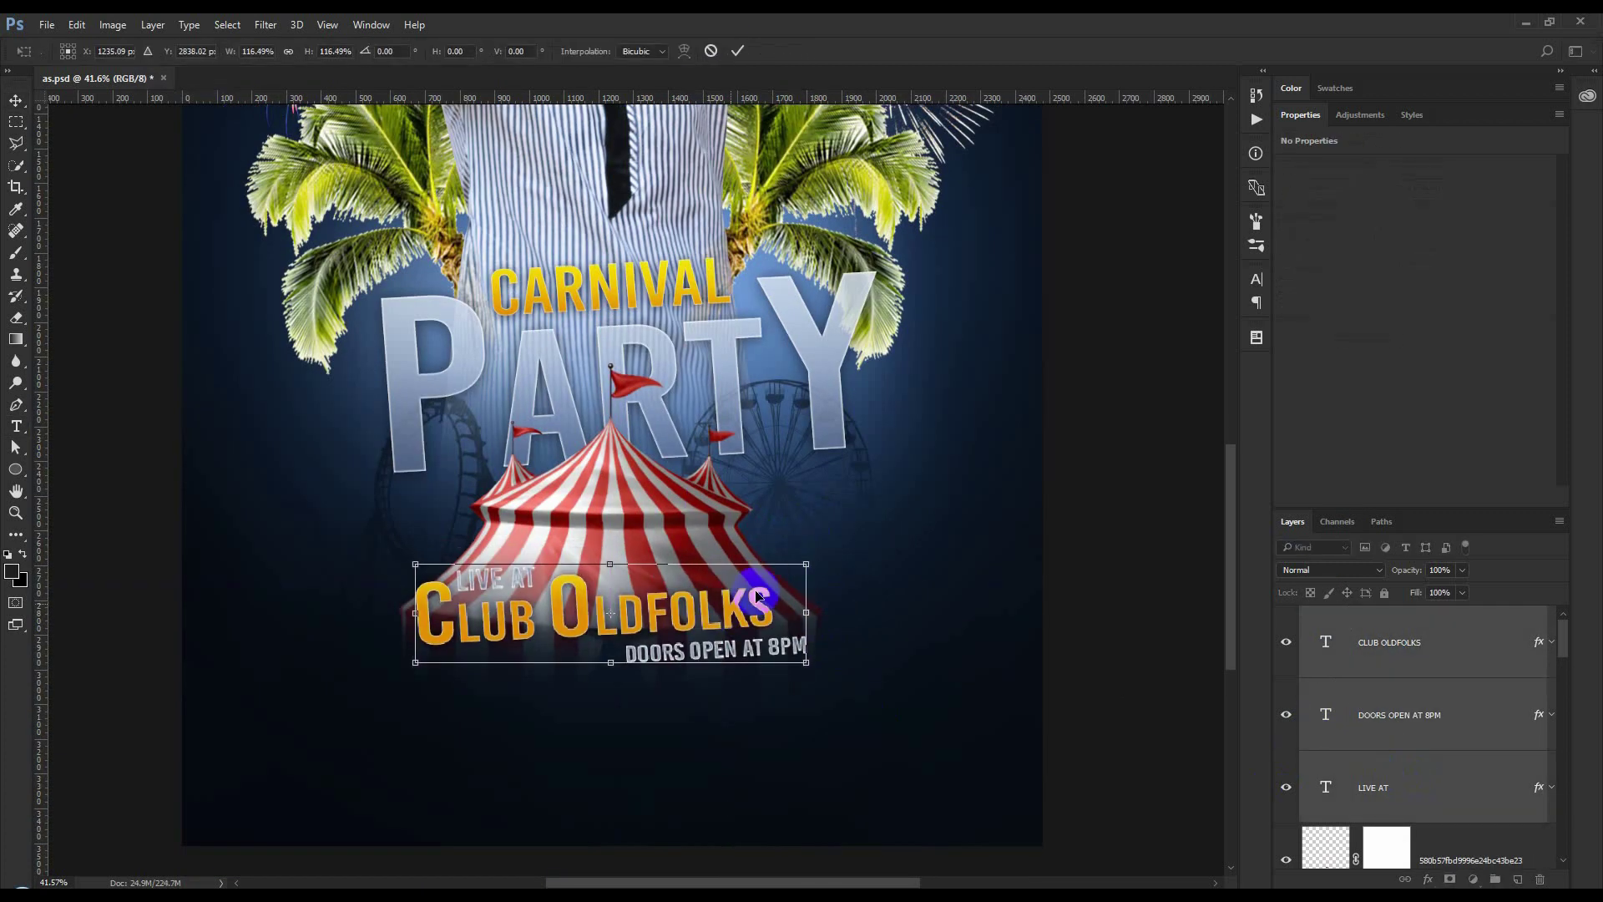
key(Return)
Step: Add a white, enlarged, centred venue address and phone line near the flyer's bottom
click(16, 426)
click(273, 662)
text(CLUBOLDFOLKS)
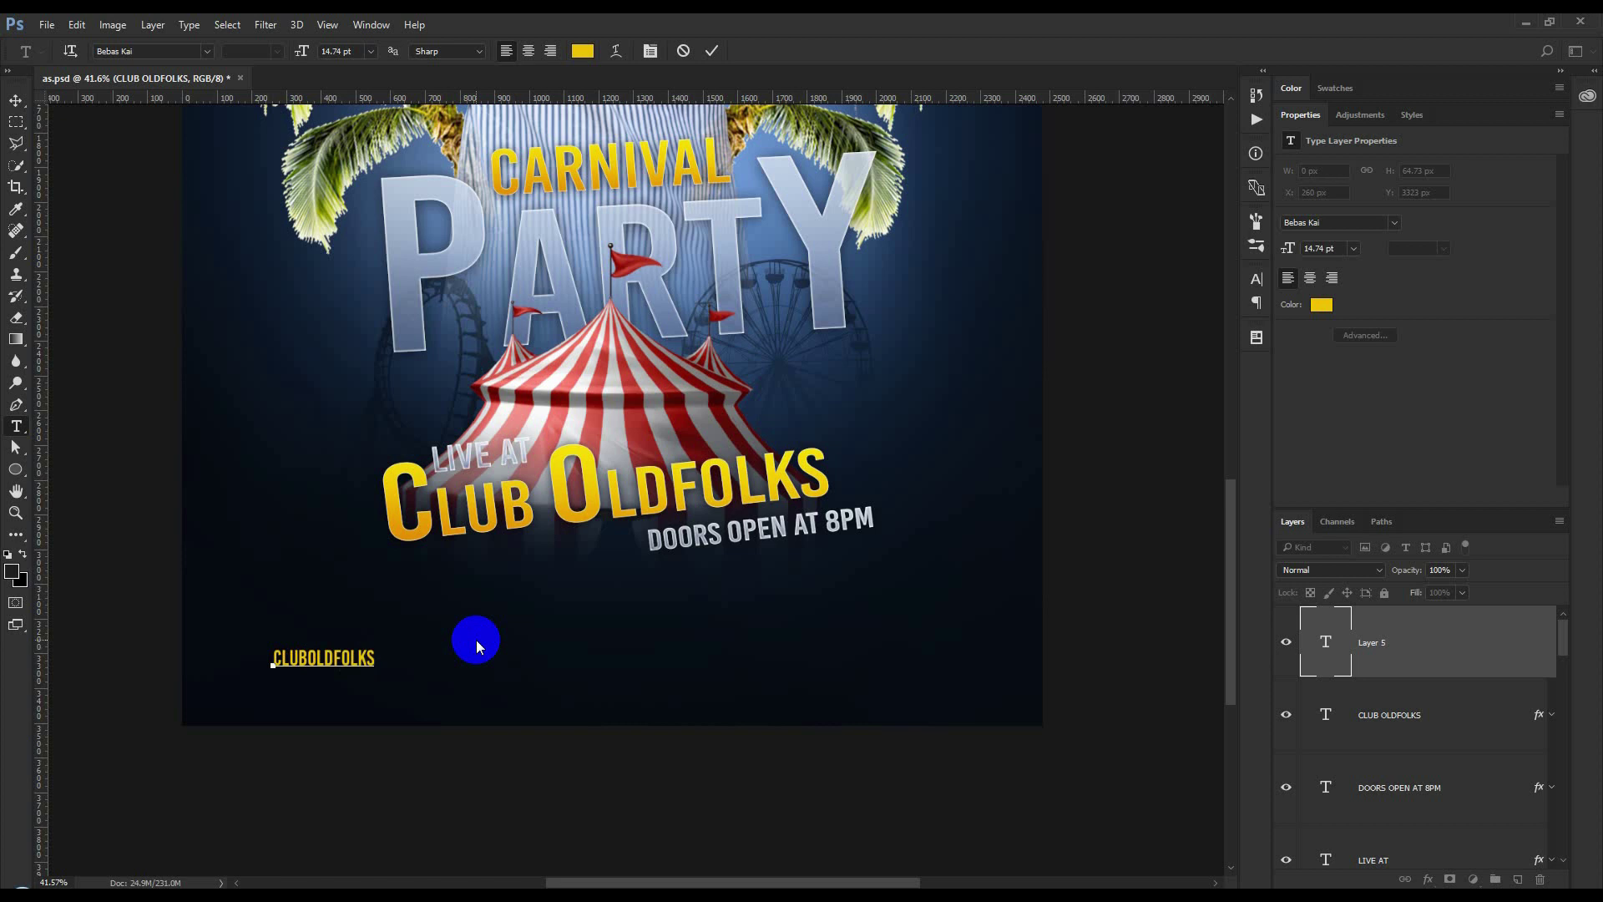
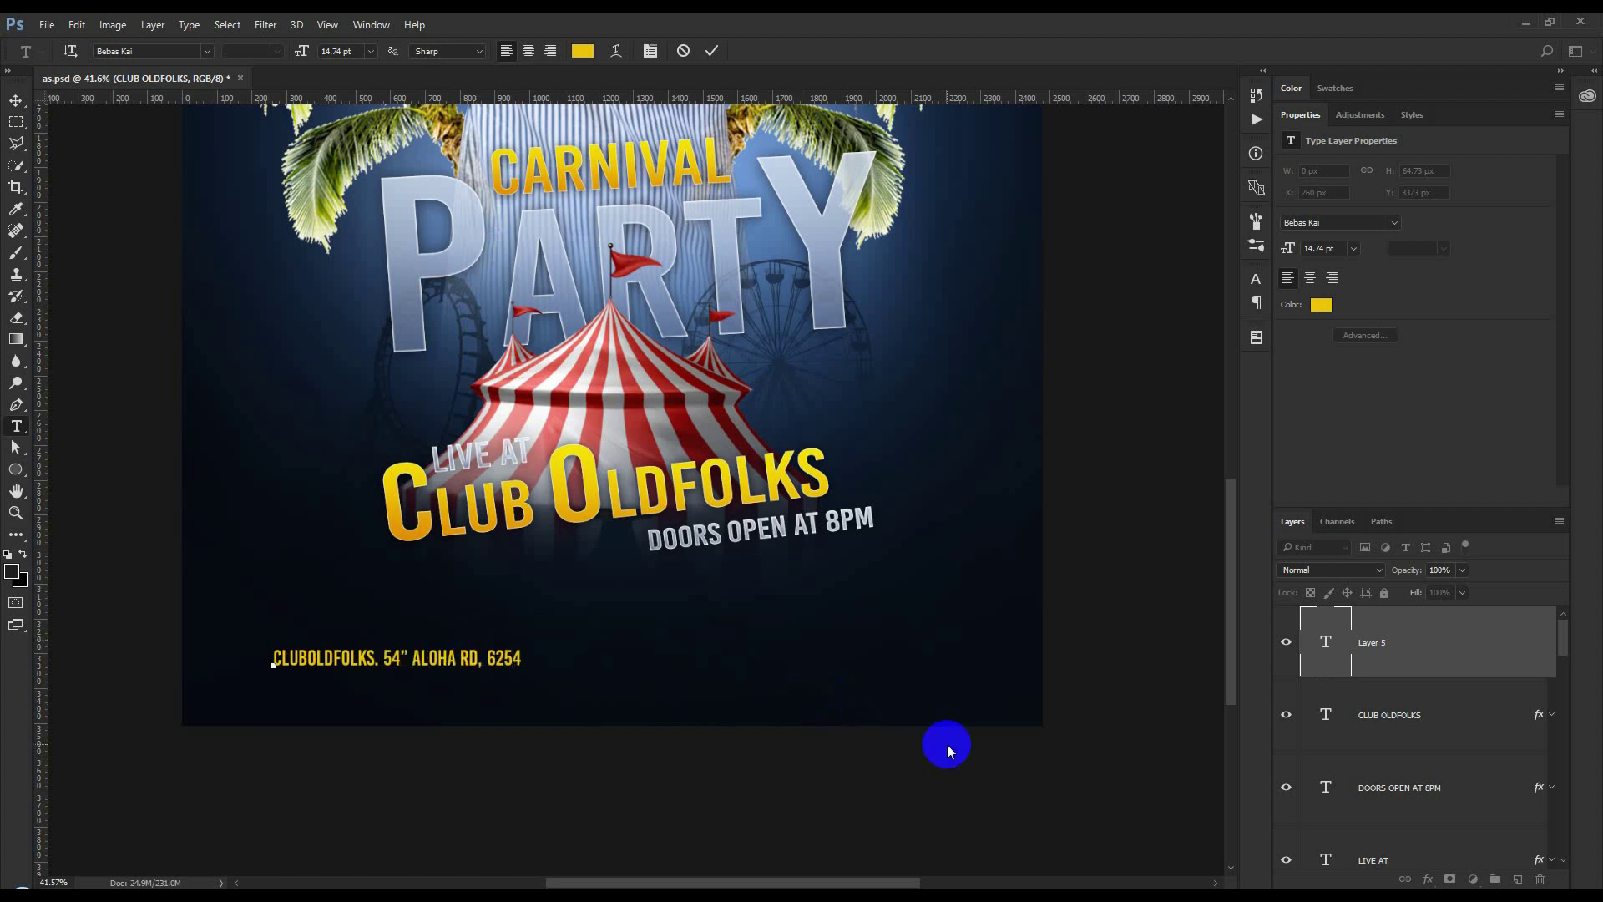
key(ctrl+a)
click(583, 51)
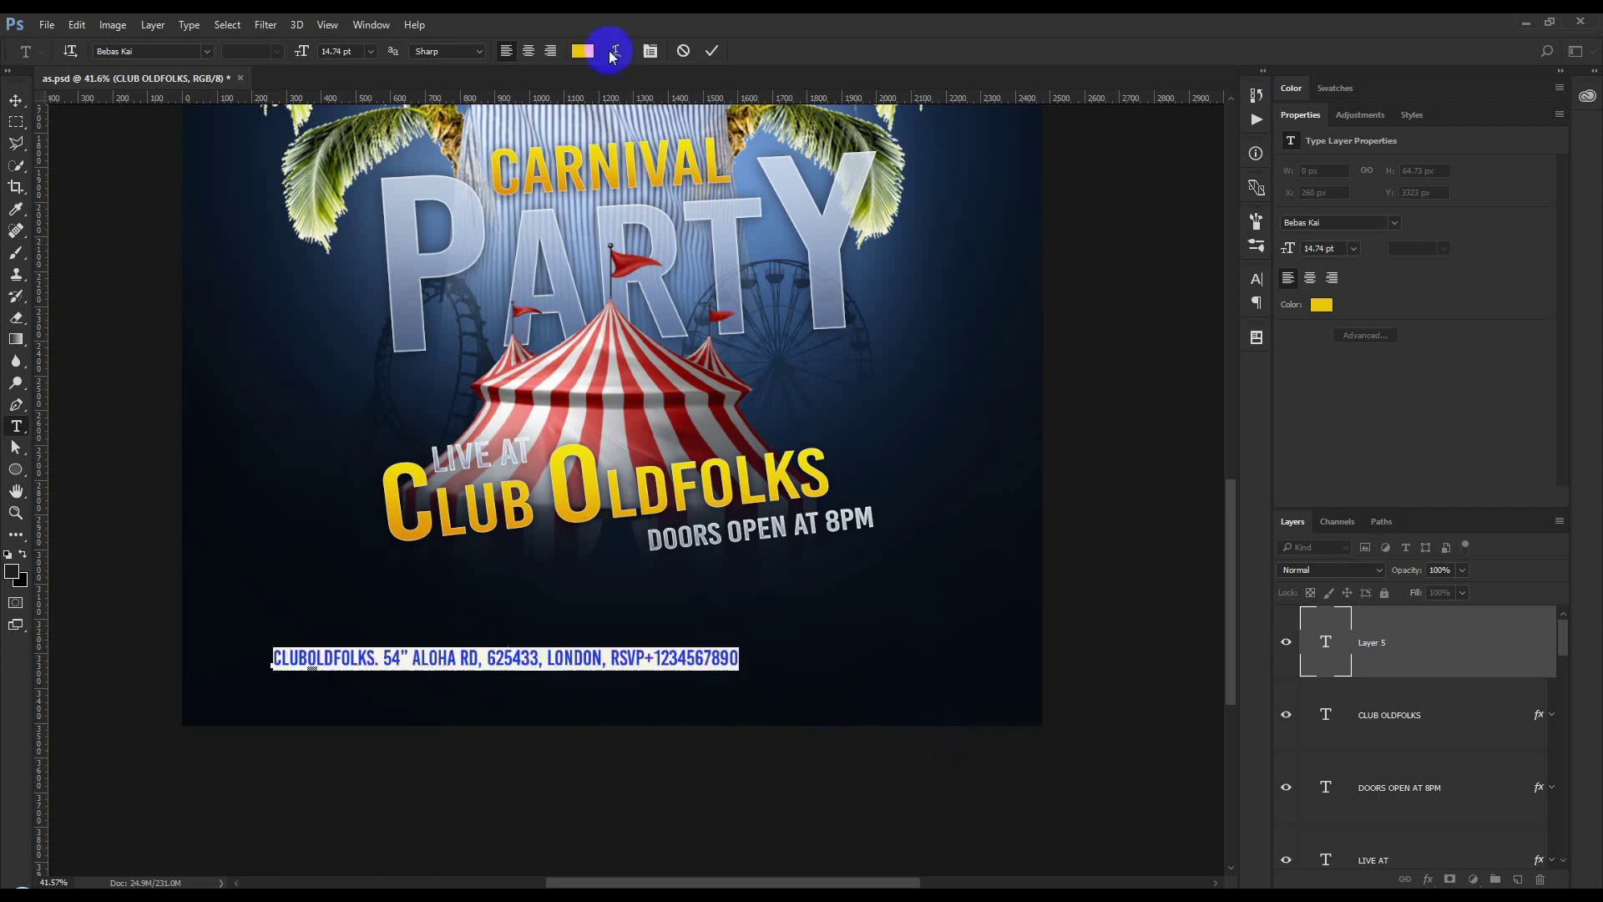
key(ctrl+Return)
key(ctrl+t)
drag(738, 668, 938, 637)
key(Return)
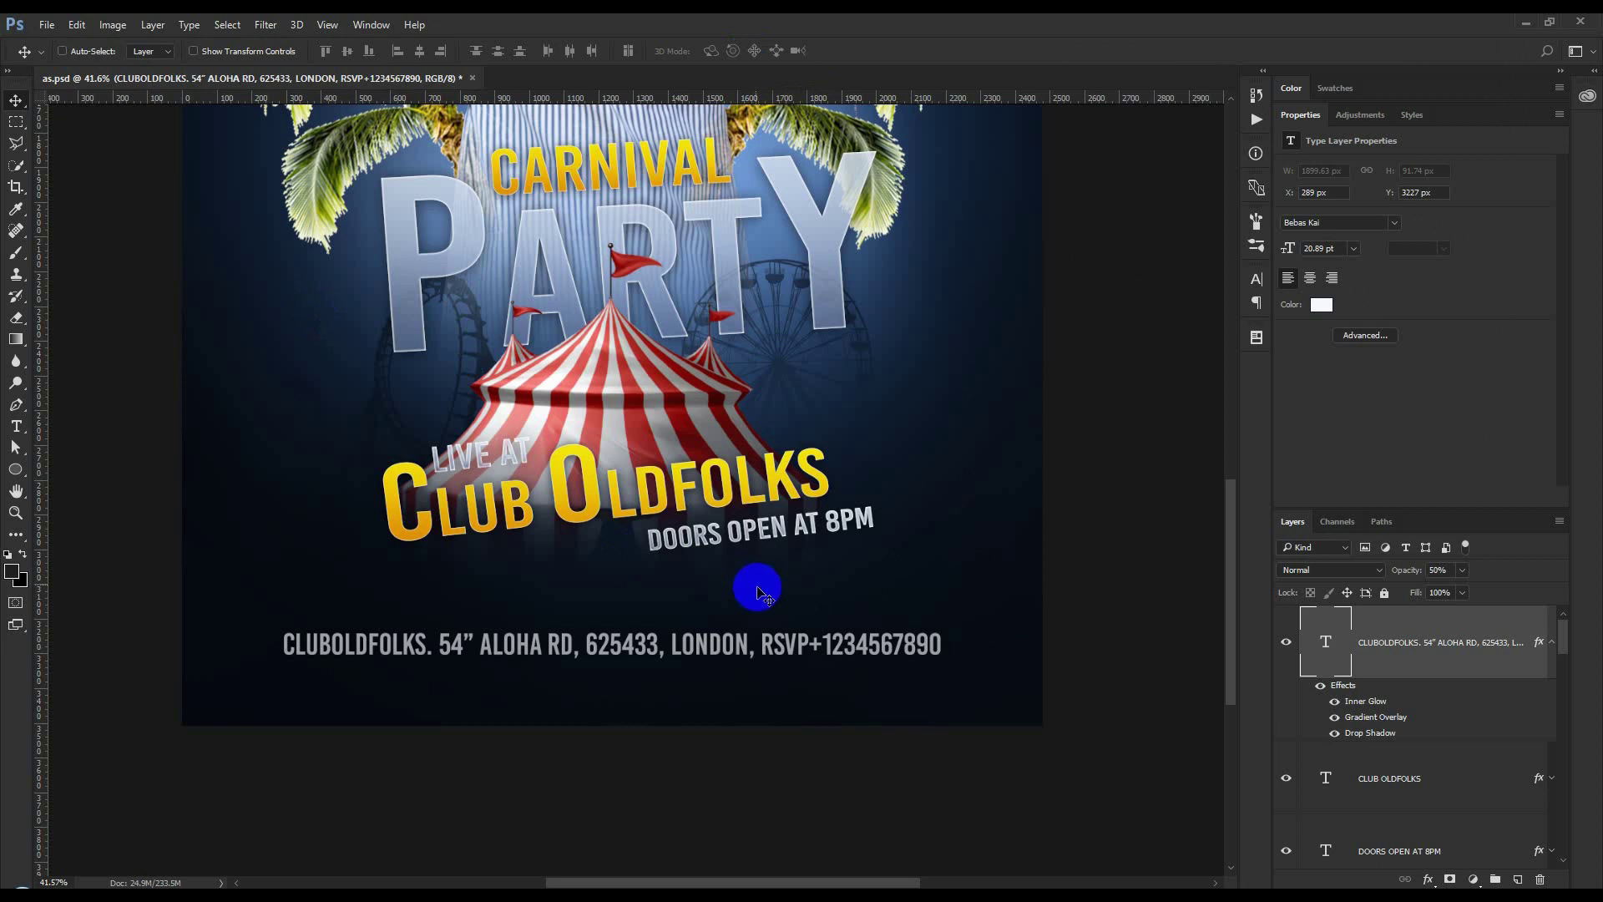
drag(1417, 592, 1403, 594)
scroll(695, 635, down, 3)
scroll(695, 634, up, 3)
Step: Add a YOUR ACCOUNT label below the address line
click(288, 660)
text(YOUR A)
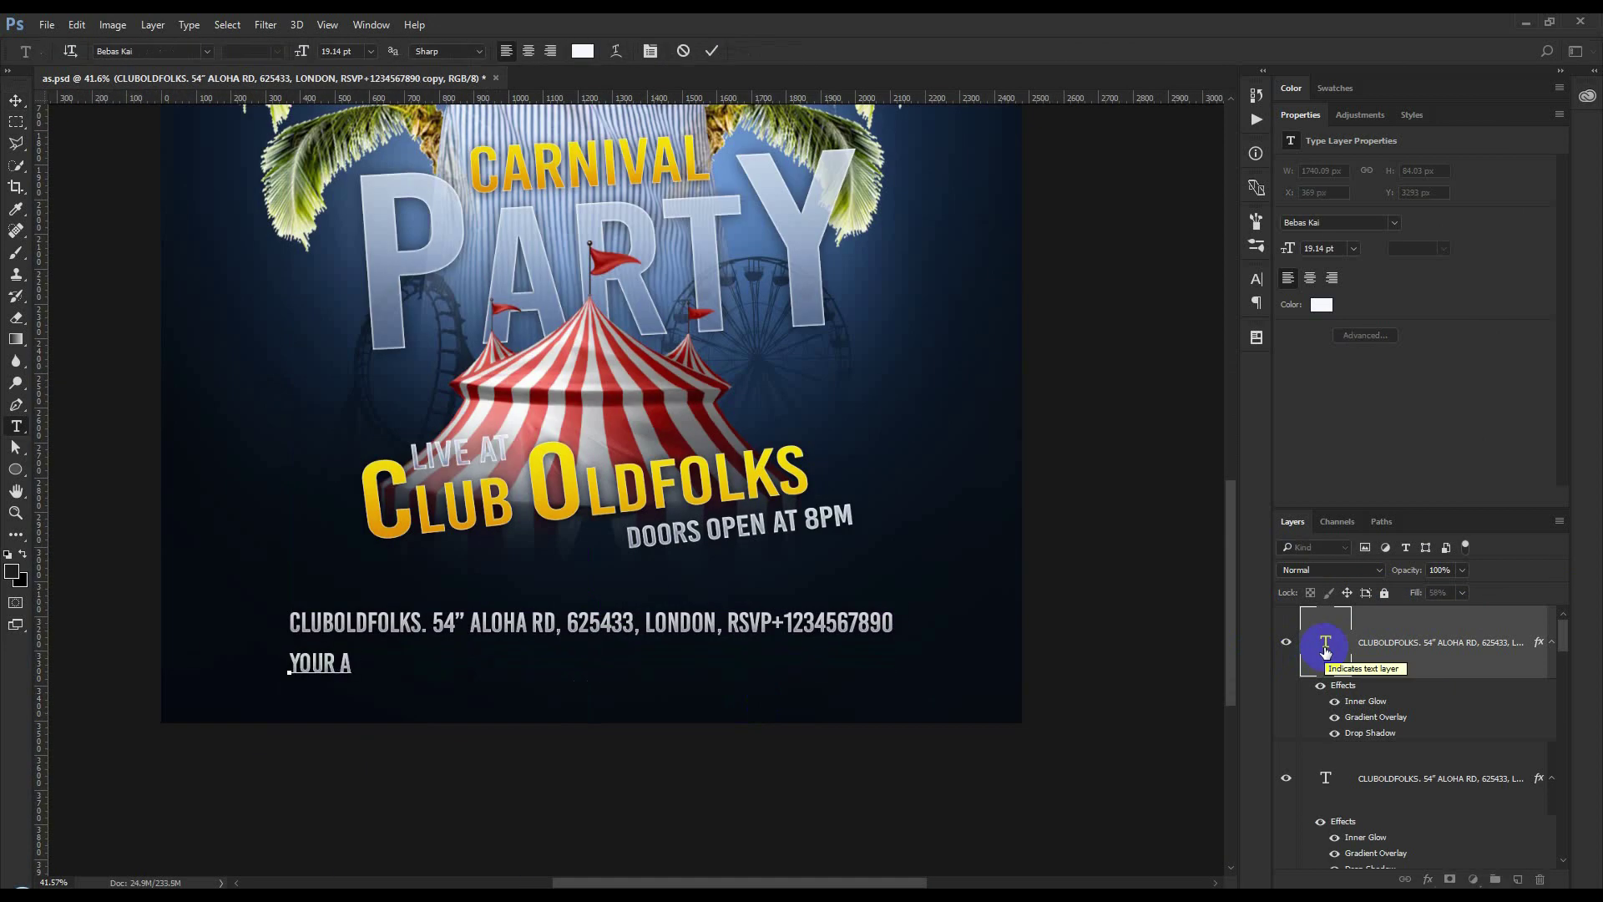
text(CCOUNT)
key(ctrl+Return)
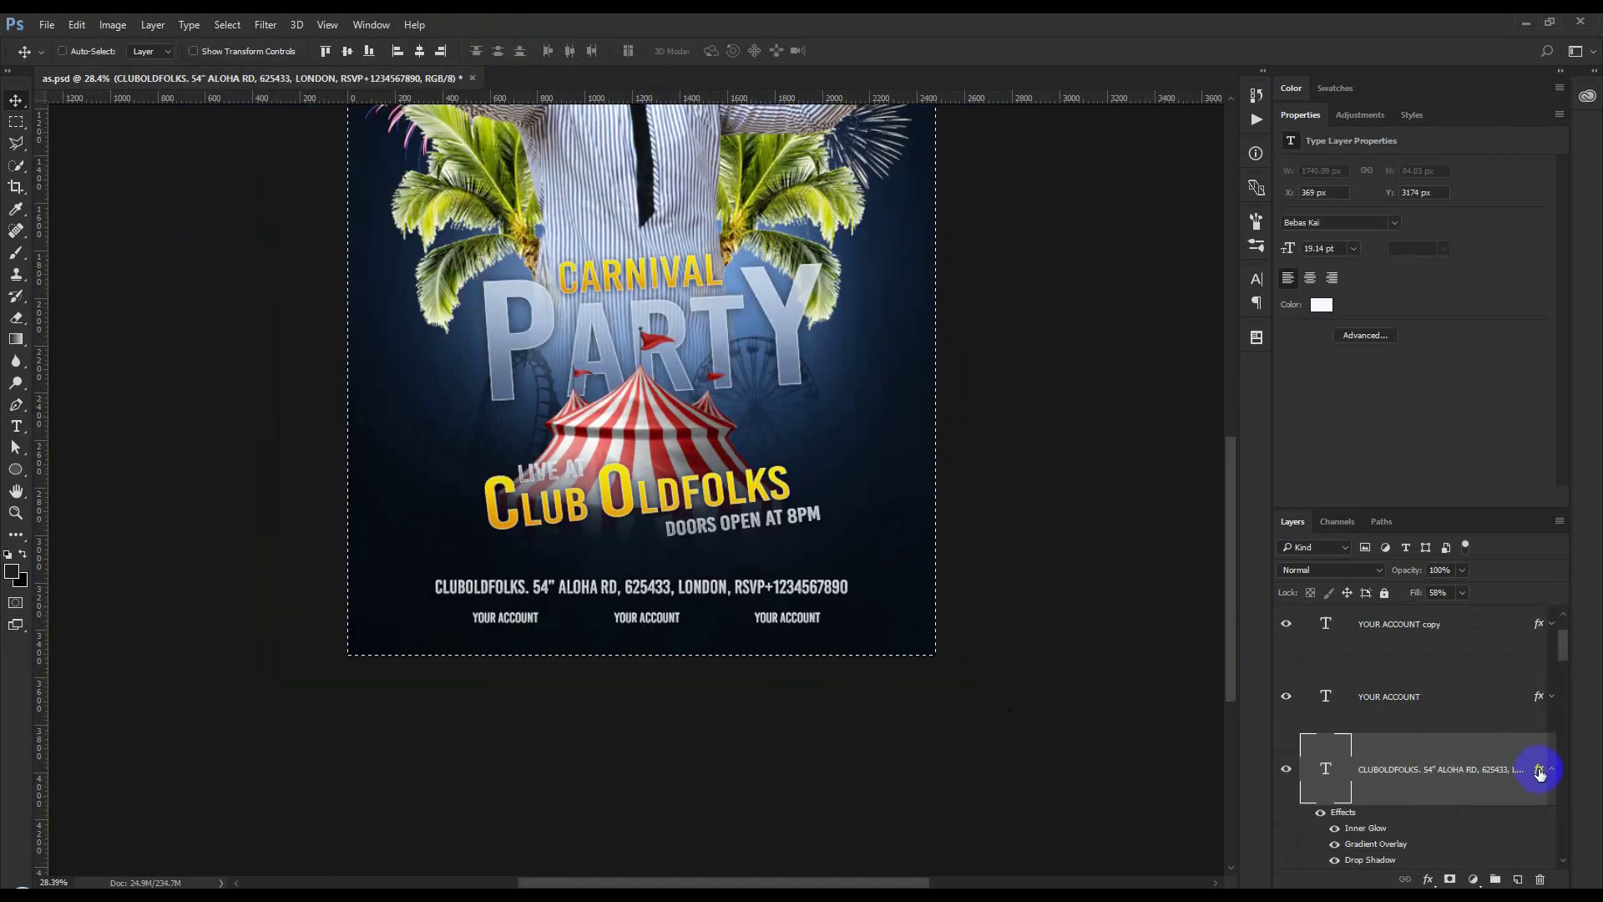
Step: Retype copied text layers to 5TH MARCH and move the date to the top right
double_click(1325, 640)
text(5th)
key(ctrl+Return)
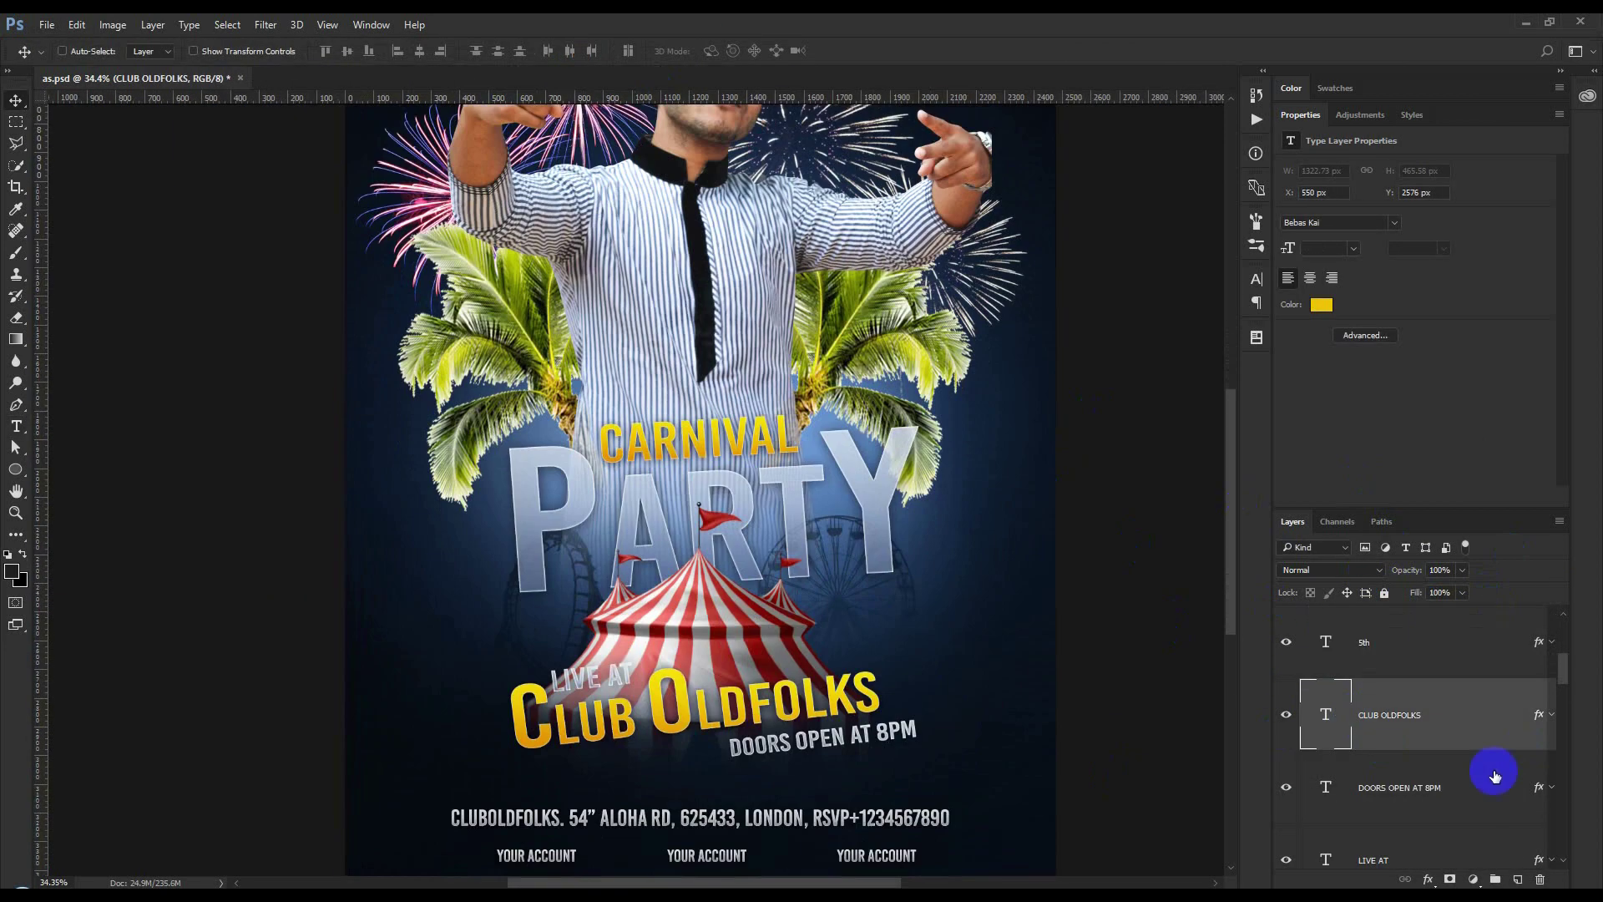
double_click(1325, 714)
text(march)
click(344, 51)
key(ctrl+Return)
key(v)
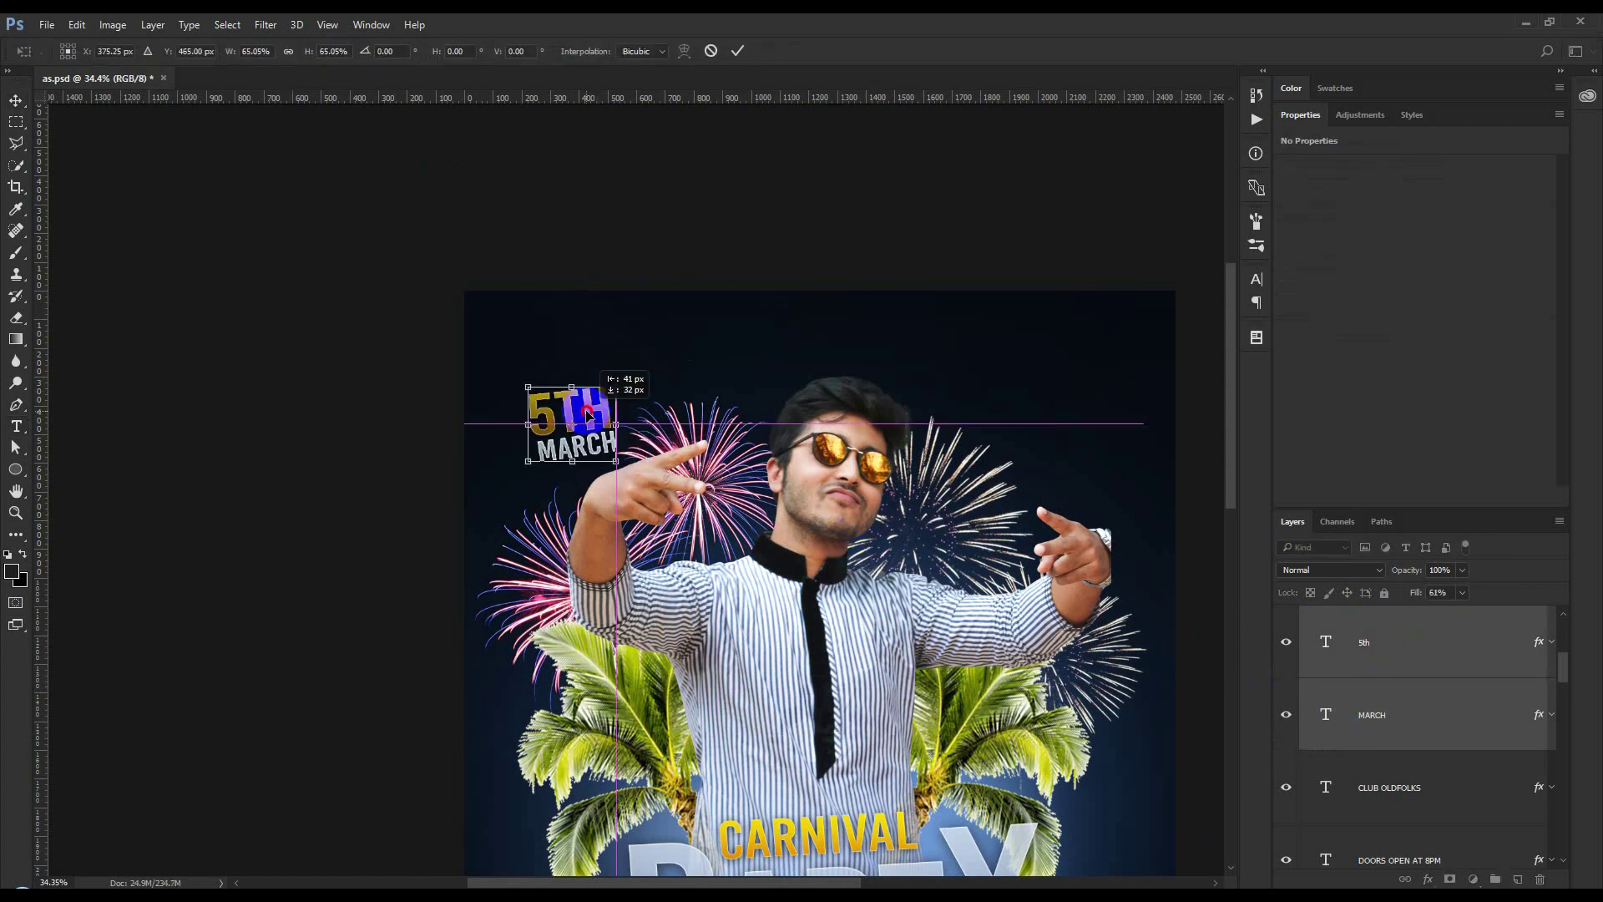
drag(576, 417, 1019, 417)
key(ctrl+minus)
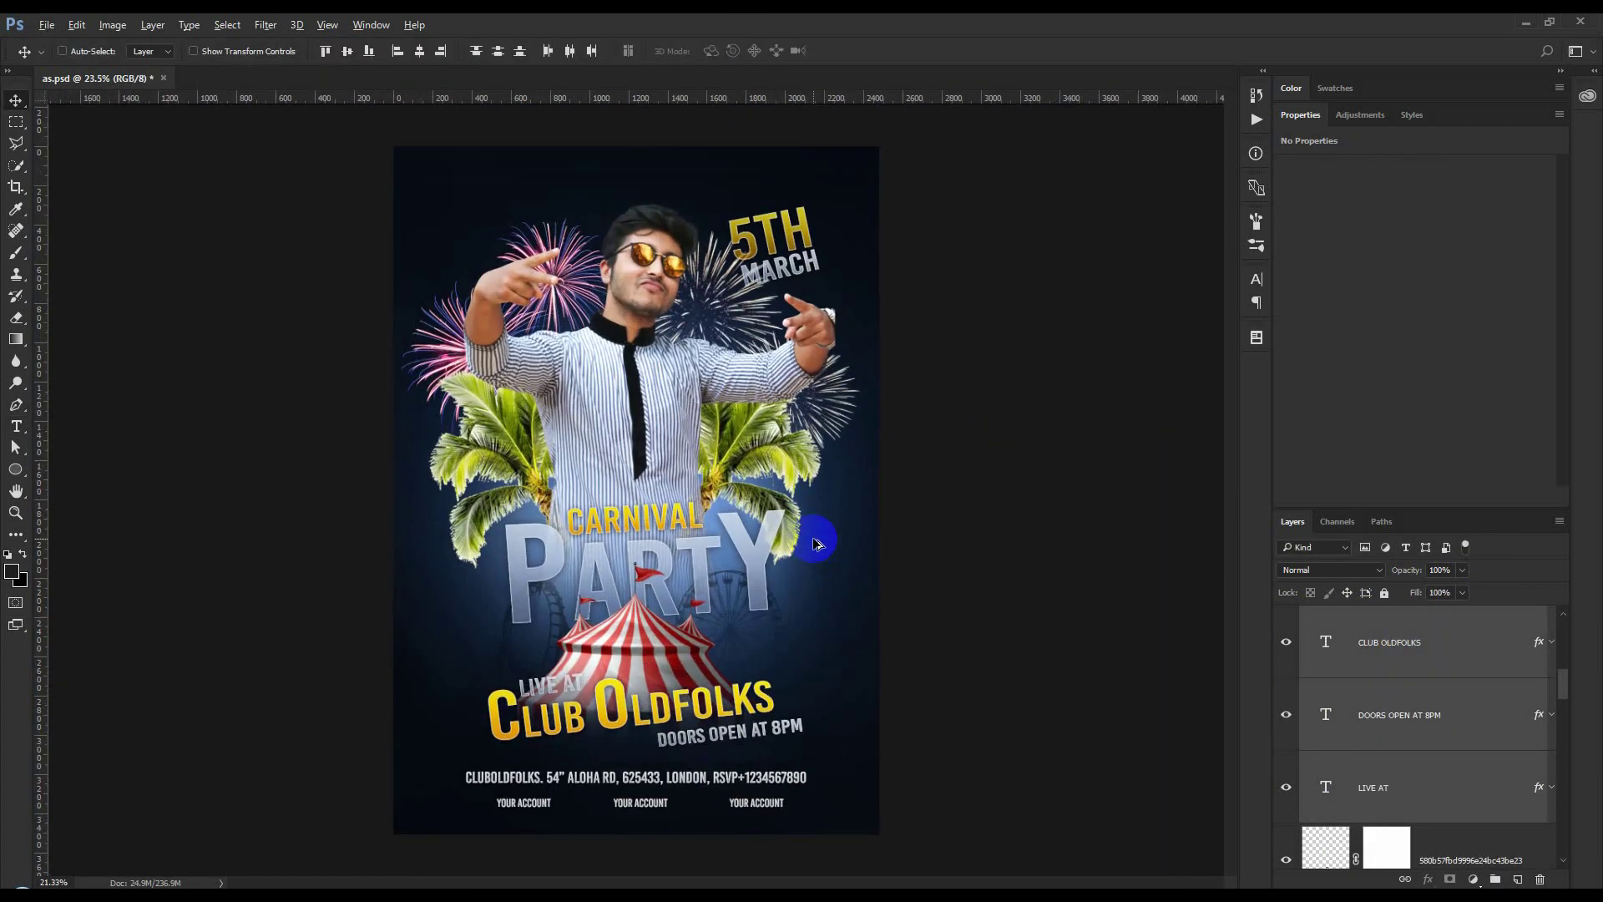
Step: Fill the new layer with the merged flyer using Apply Image
click(113, 25)
click(142, 274)
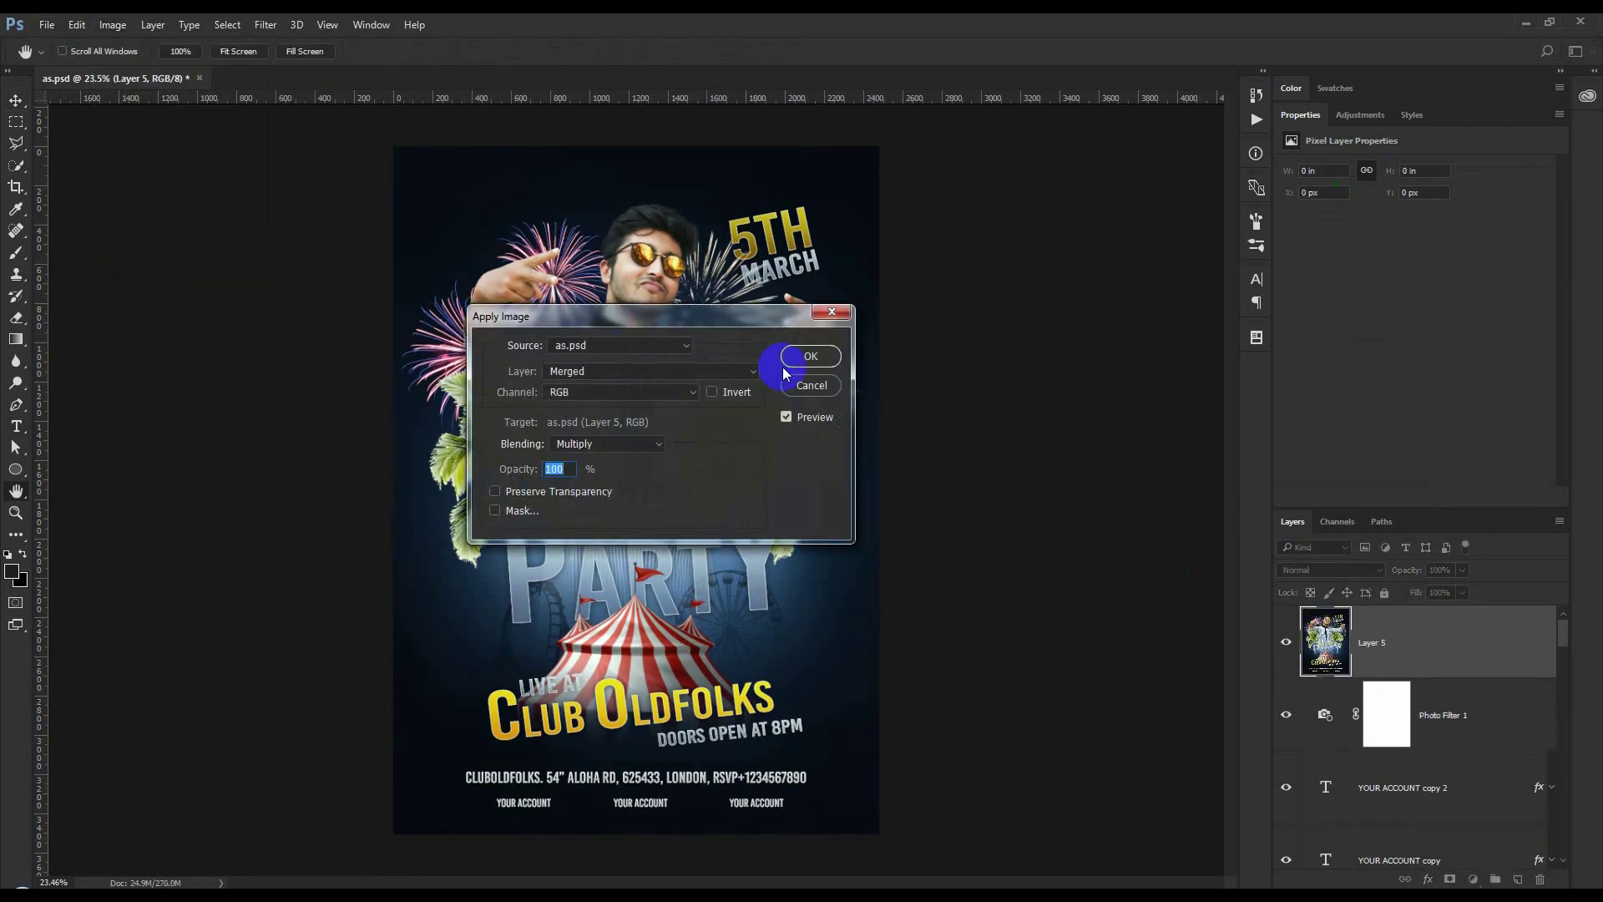
click(809, 358)
Step: Grade the merged layer in Camera Raw: more clarity, raised highlights, cooler temperature, dehaze
click(266, 25)
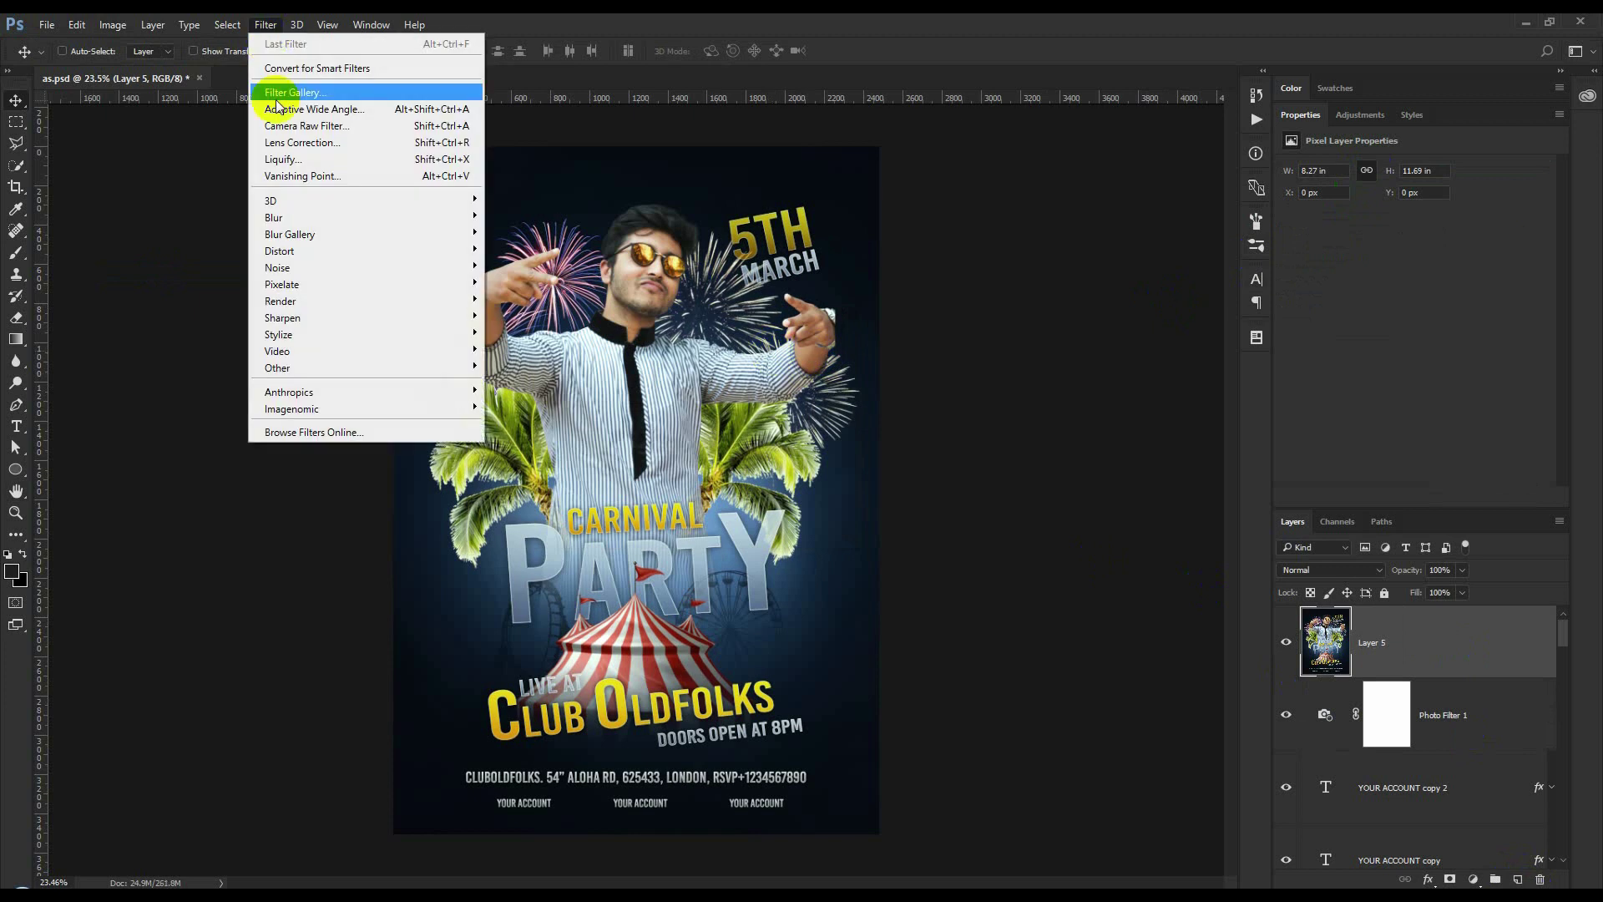
click(317, 97)
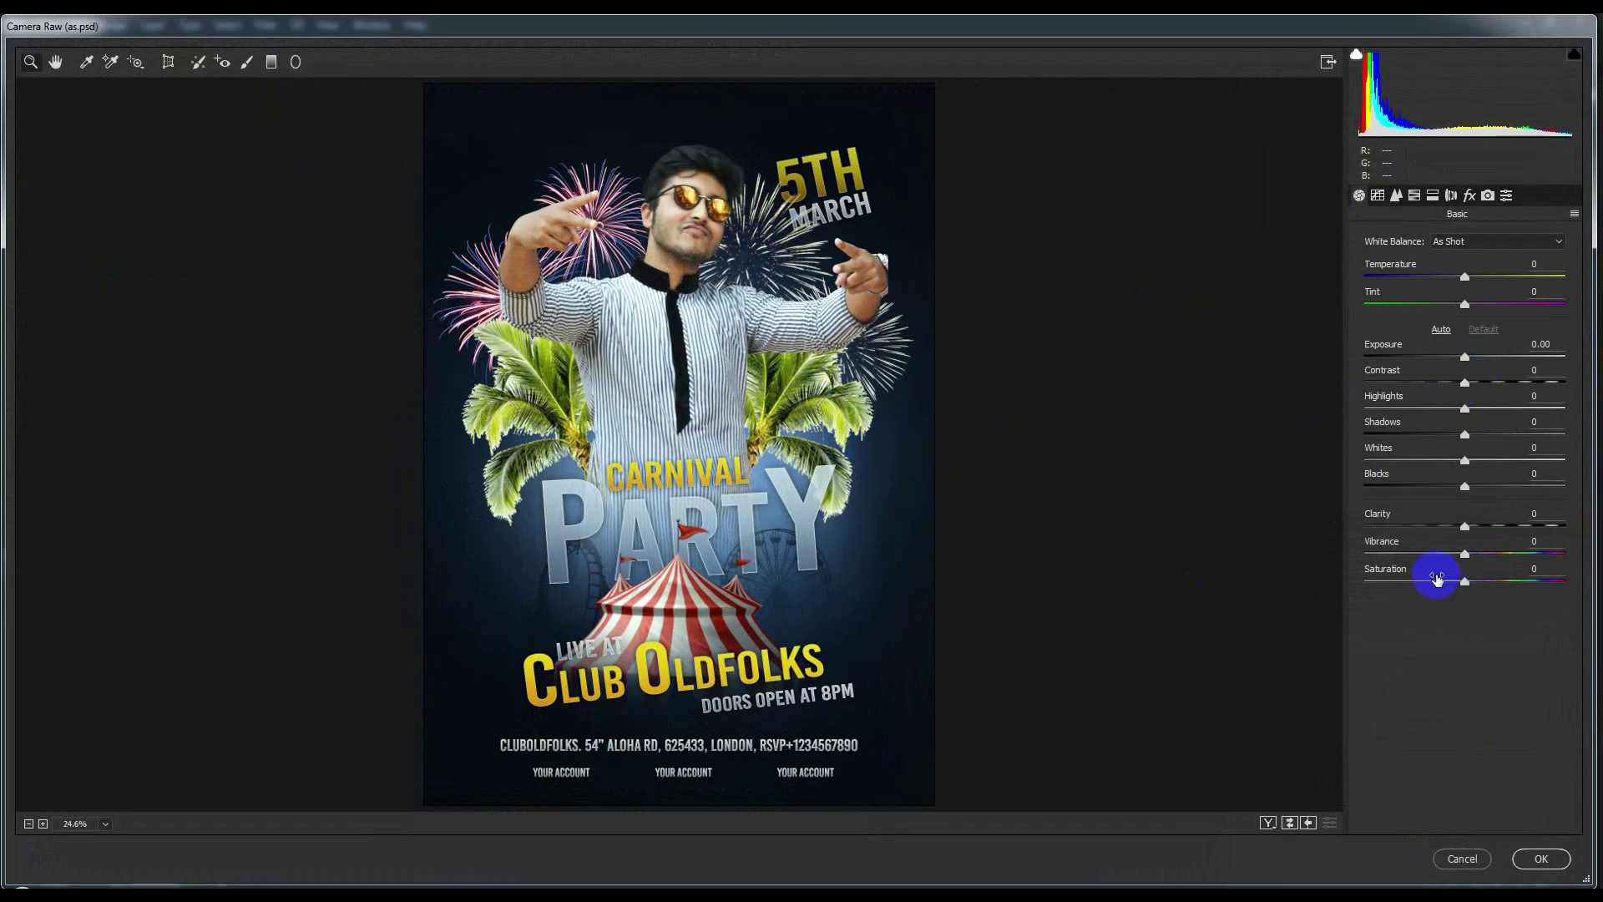
mouse_move(1497, 531)
mouse_down()
mouse_move(1518, 531)
mouse_move(1489, 483)
mouse_move(1434, 492)
mouse_up()
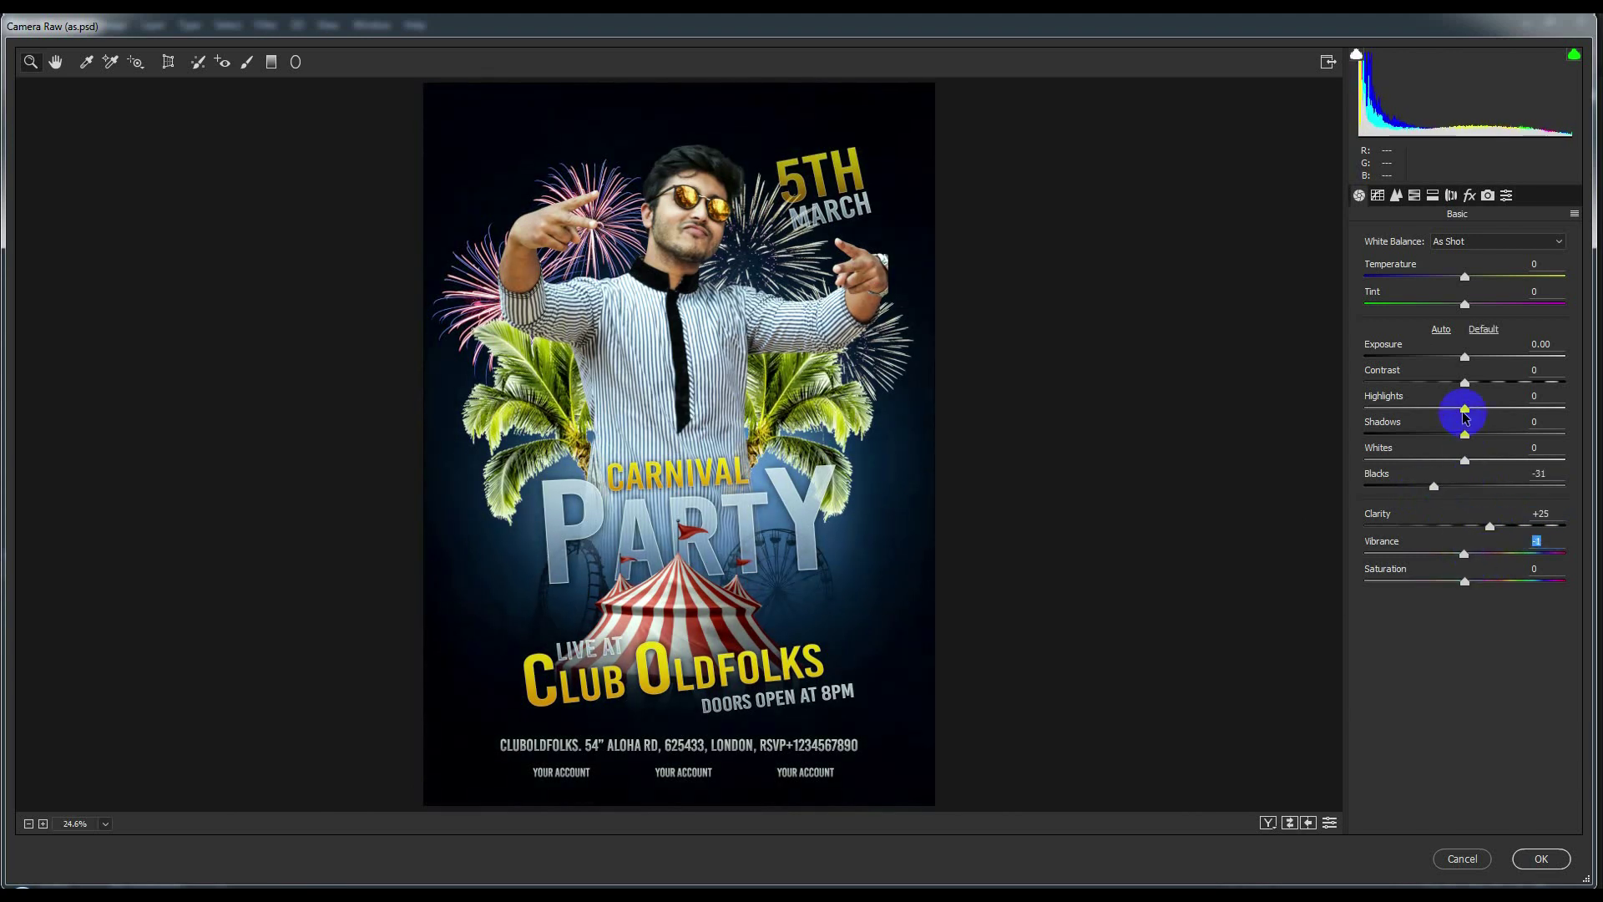
click(1396, 195)
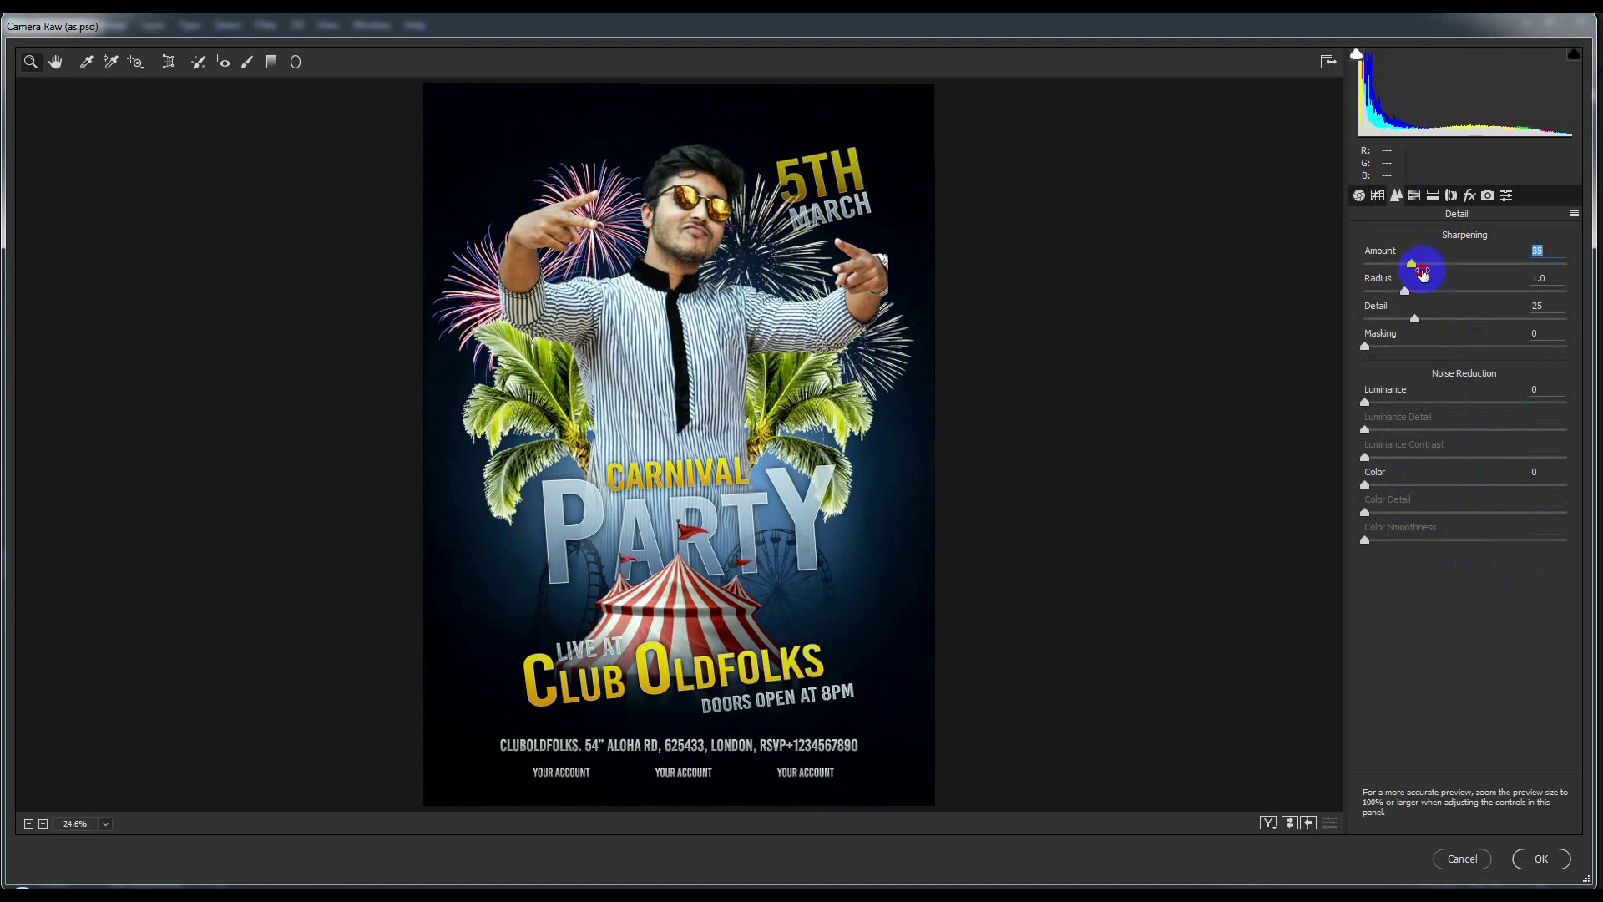
click(1378, 194)
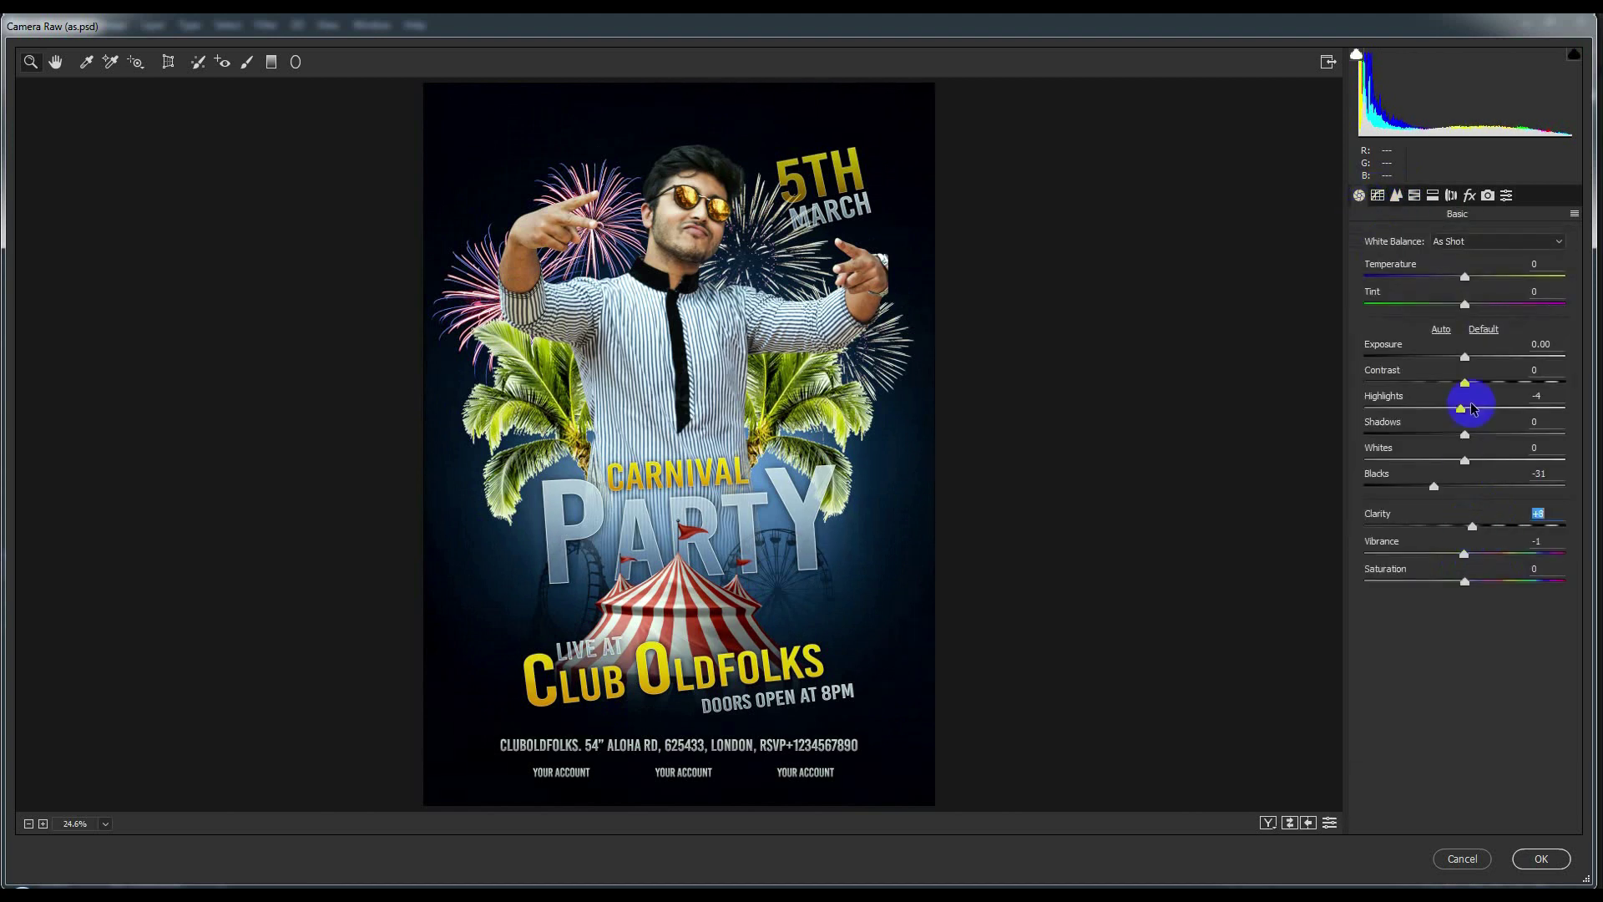
mouse_move(1490, 414)
mouse_down()
mouse_move(1524, 462)
mouse_move(1501, 462)
mouse_up()
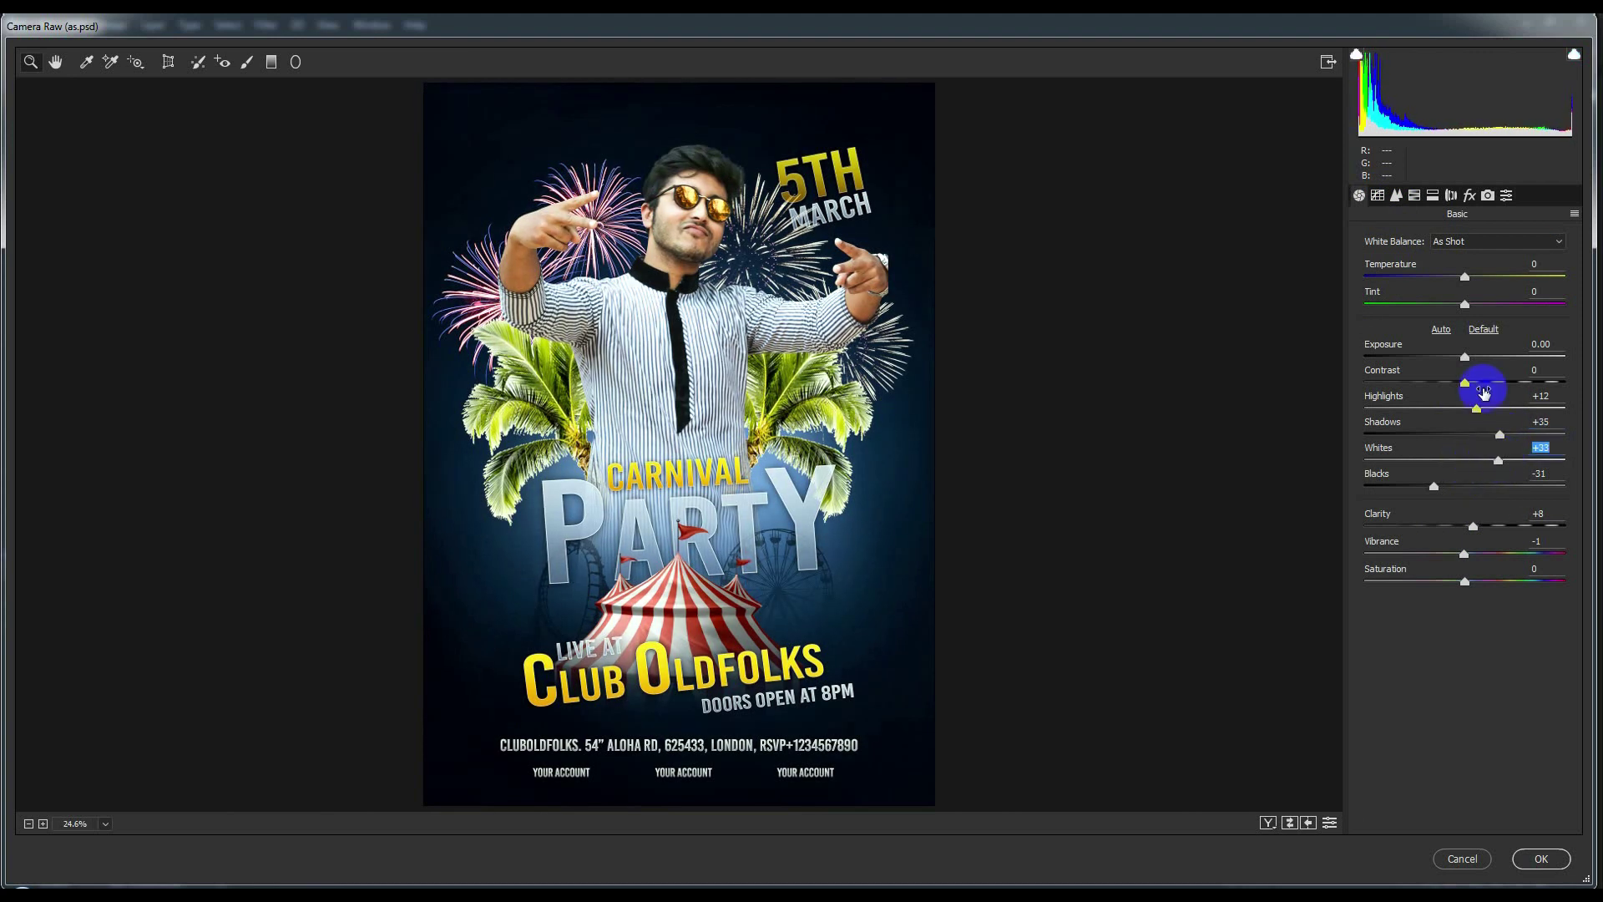
mouse_move(1464, 278)
mouse_down()
mouse_move(1443, 304)
mouse_move(1492, 314)
mouse_up()
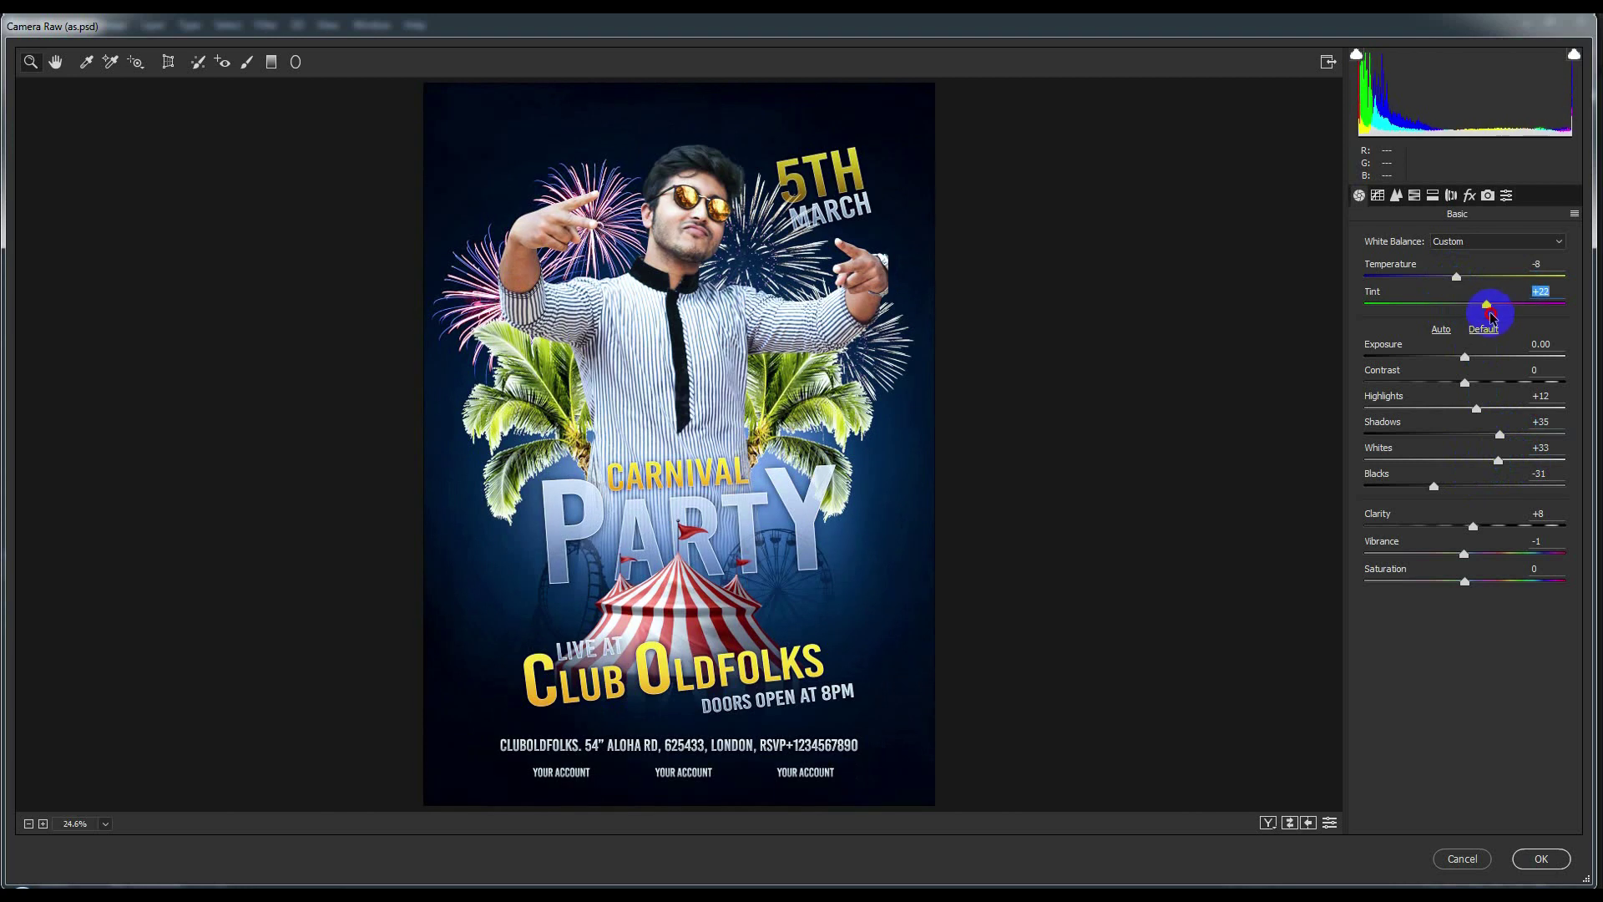
click(1470, 195)
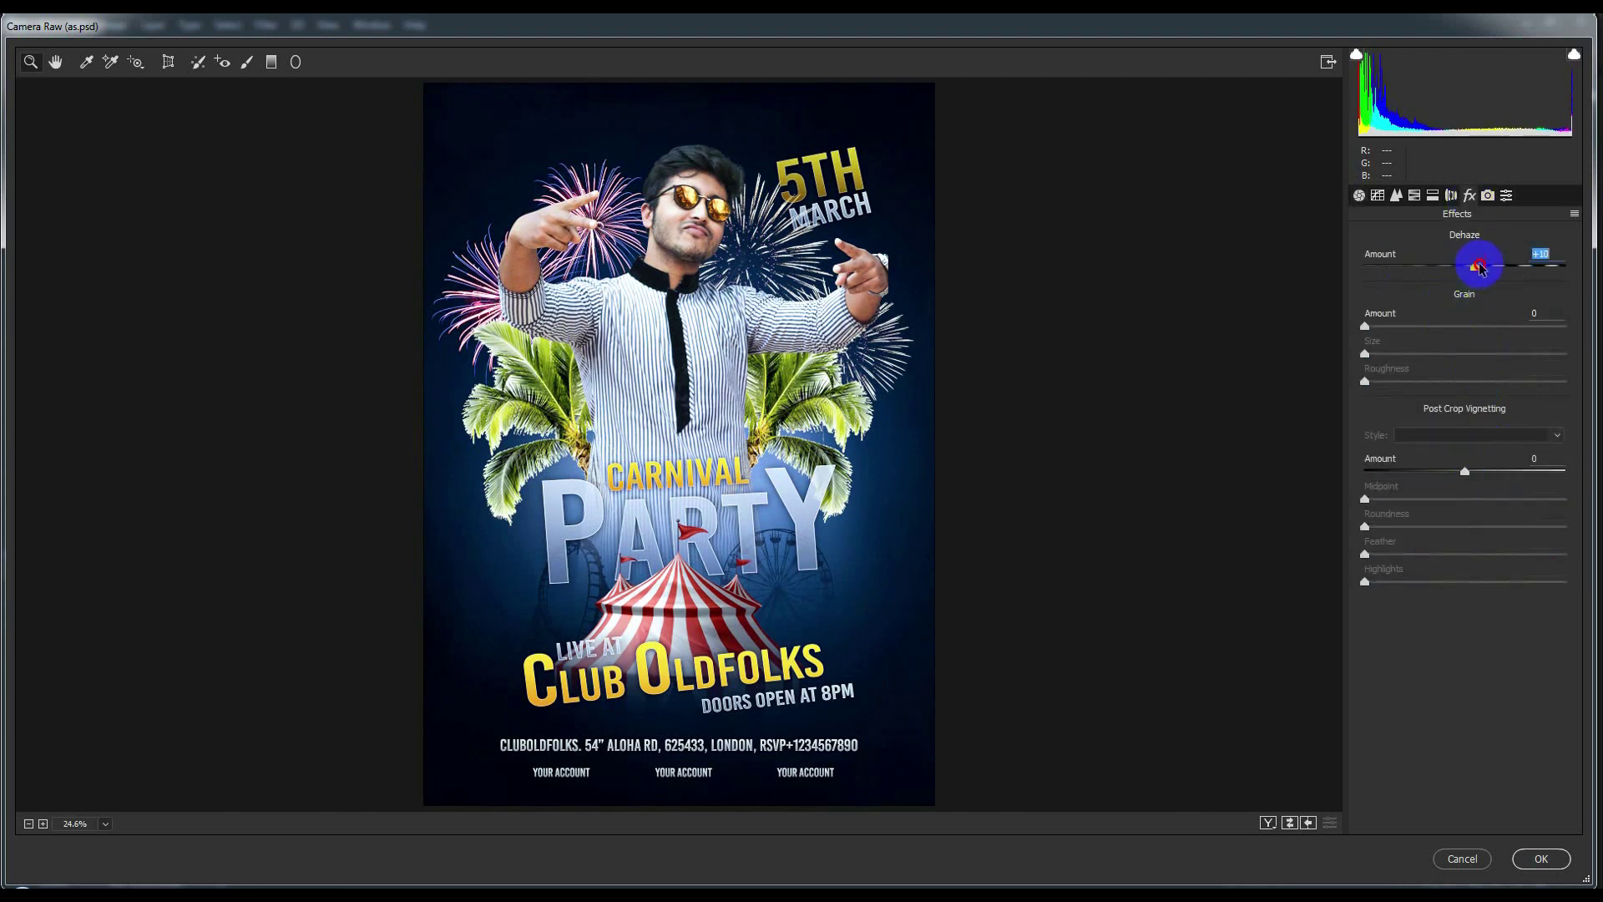
click(1541, 859)
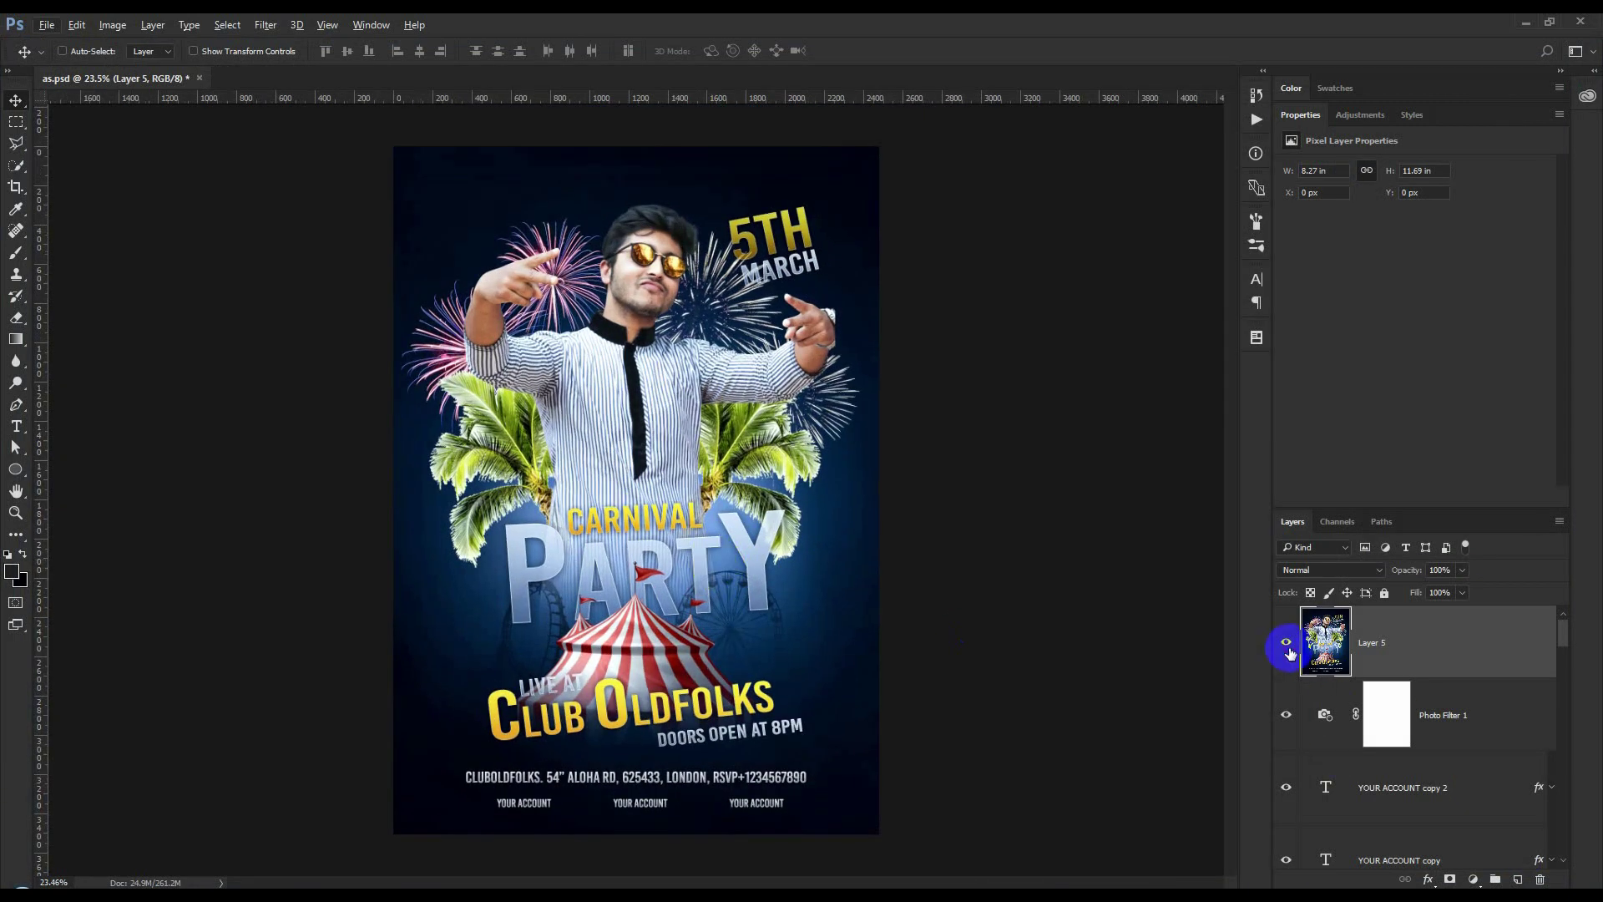
Step: Duplicate the graded merged layer and set the copy to Vivid Light
click(1287, 643)
click(1287, 643)
key(ctrl+j)
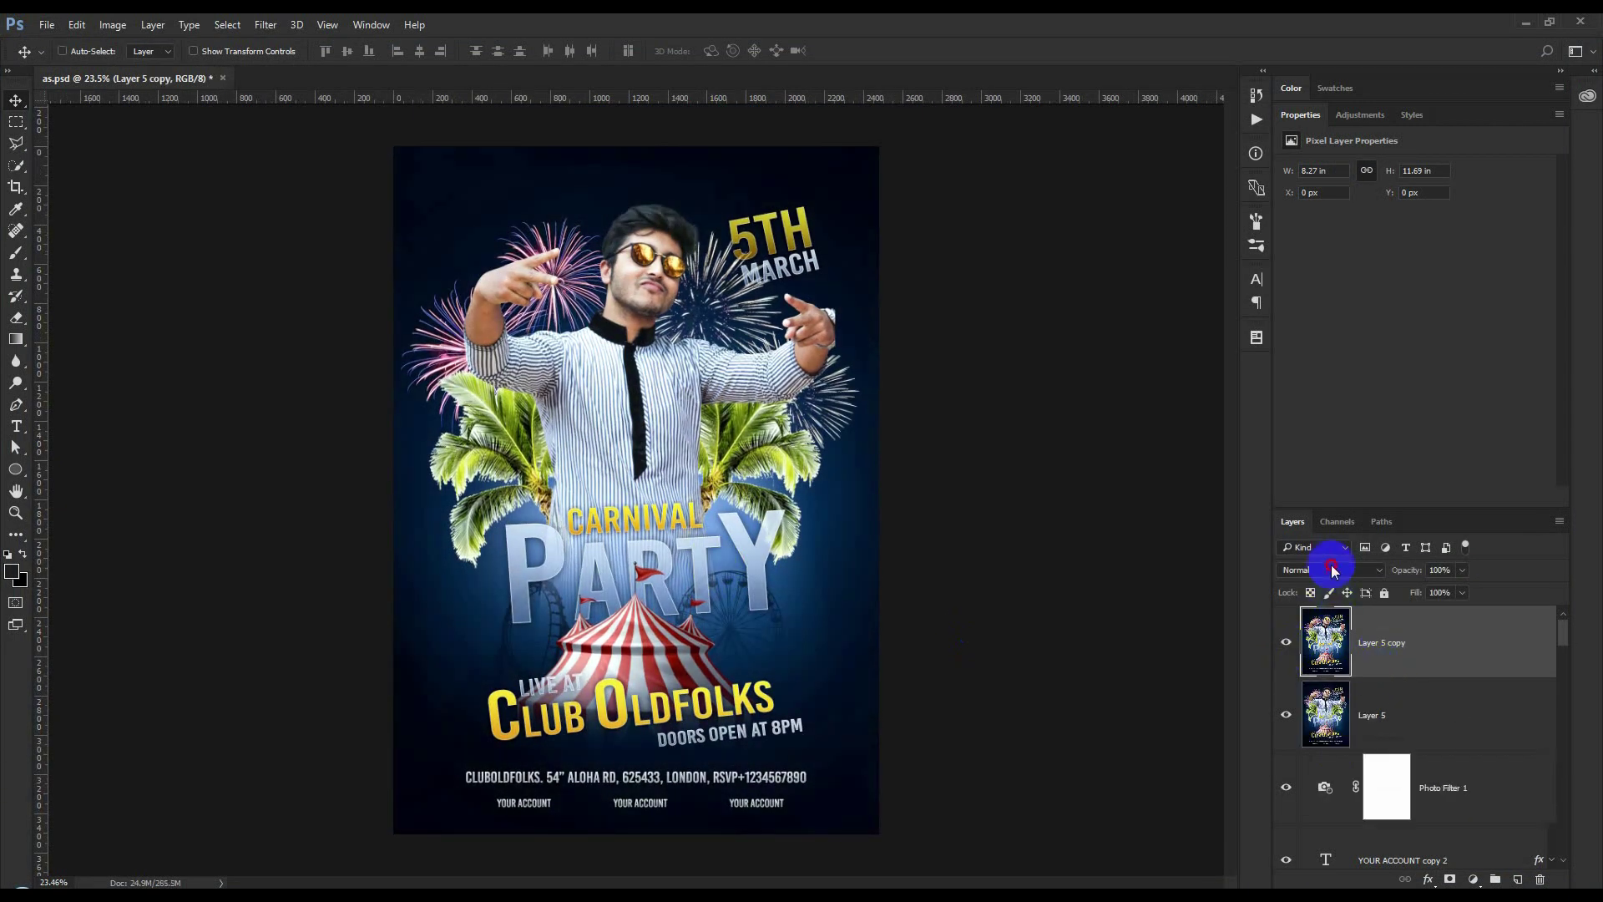
click(1333, 569)
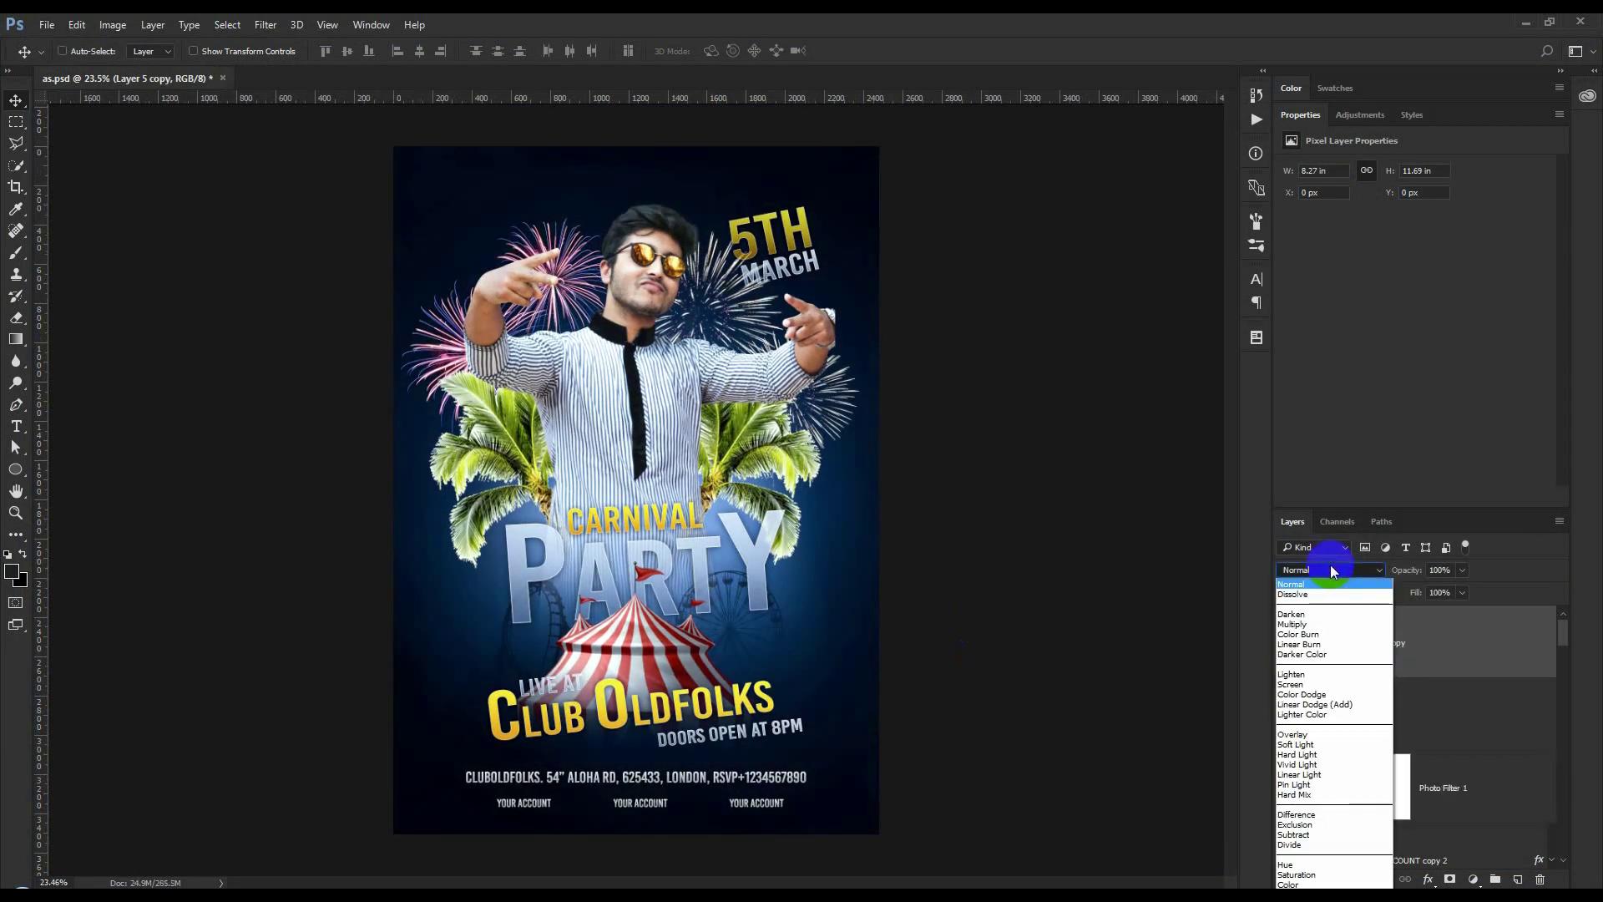
click(1320, 764)
Step: Apply a 2-pixel High Pass filter to the copy and compare with it hidden
click(265, 25)
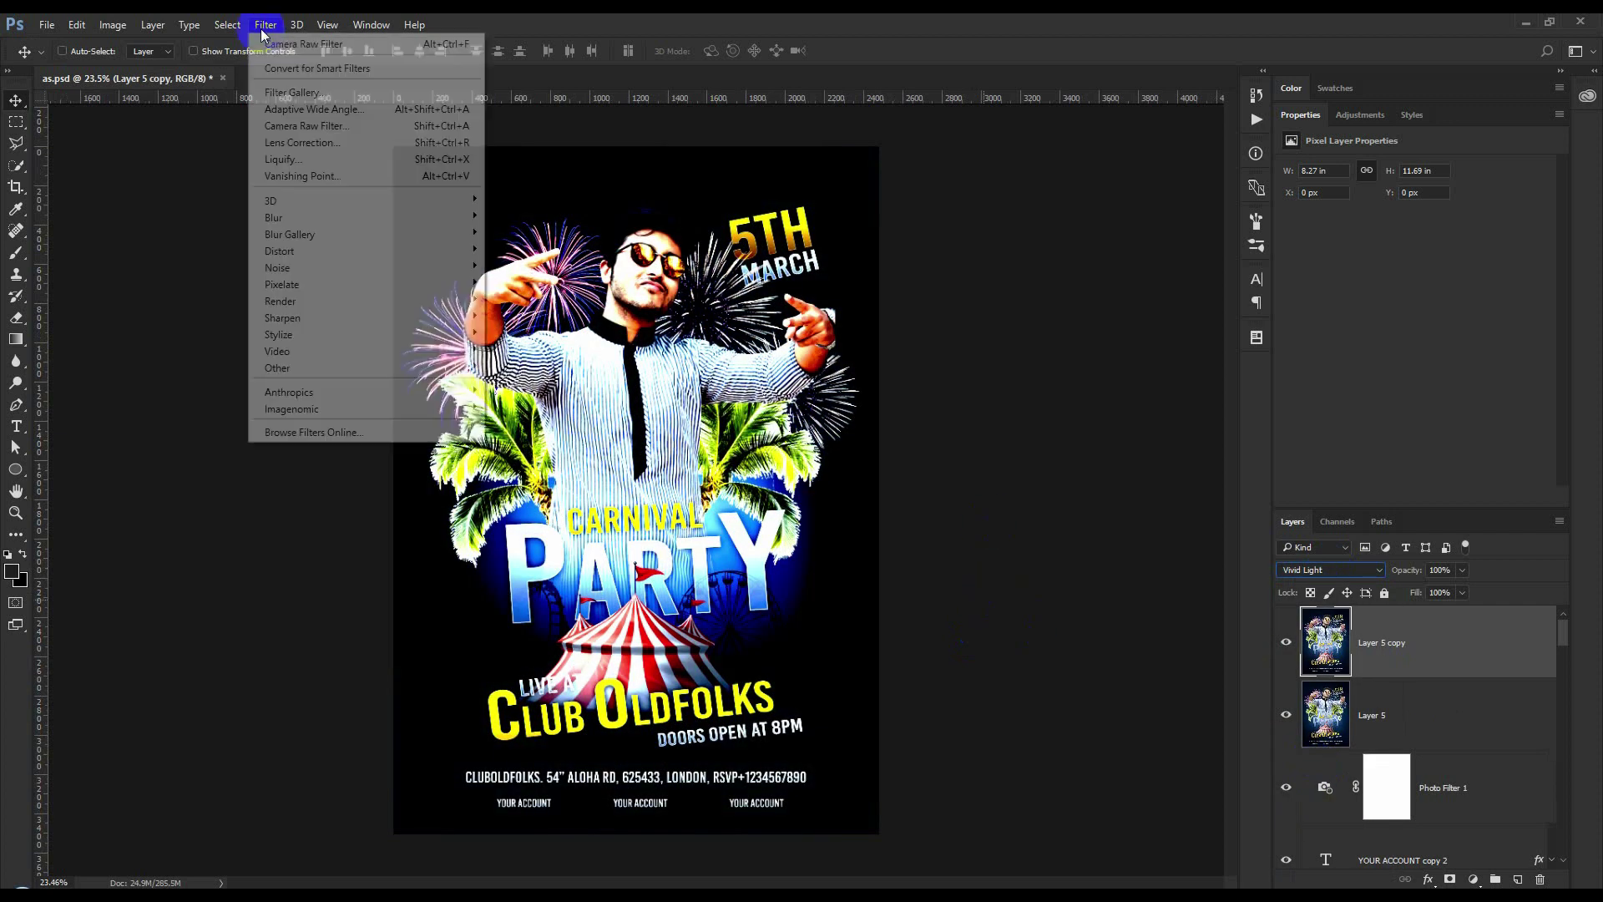
mouse_move(277, 368)
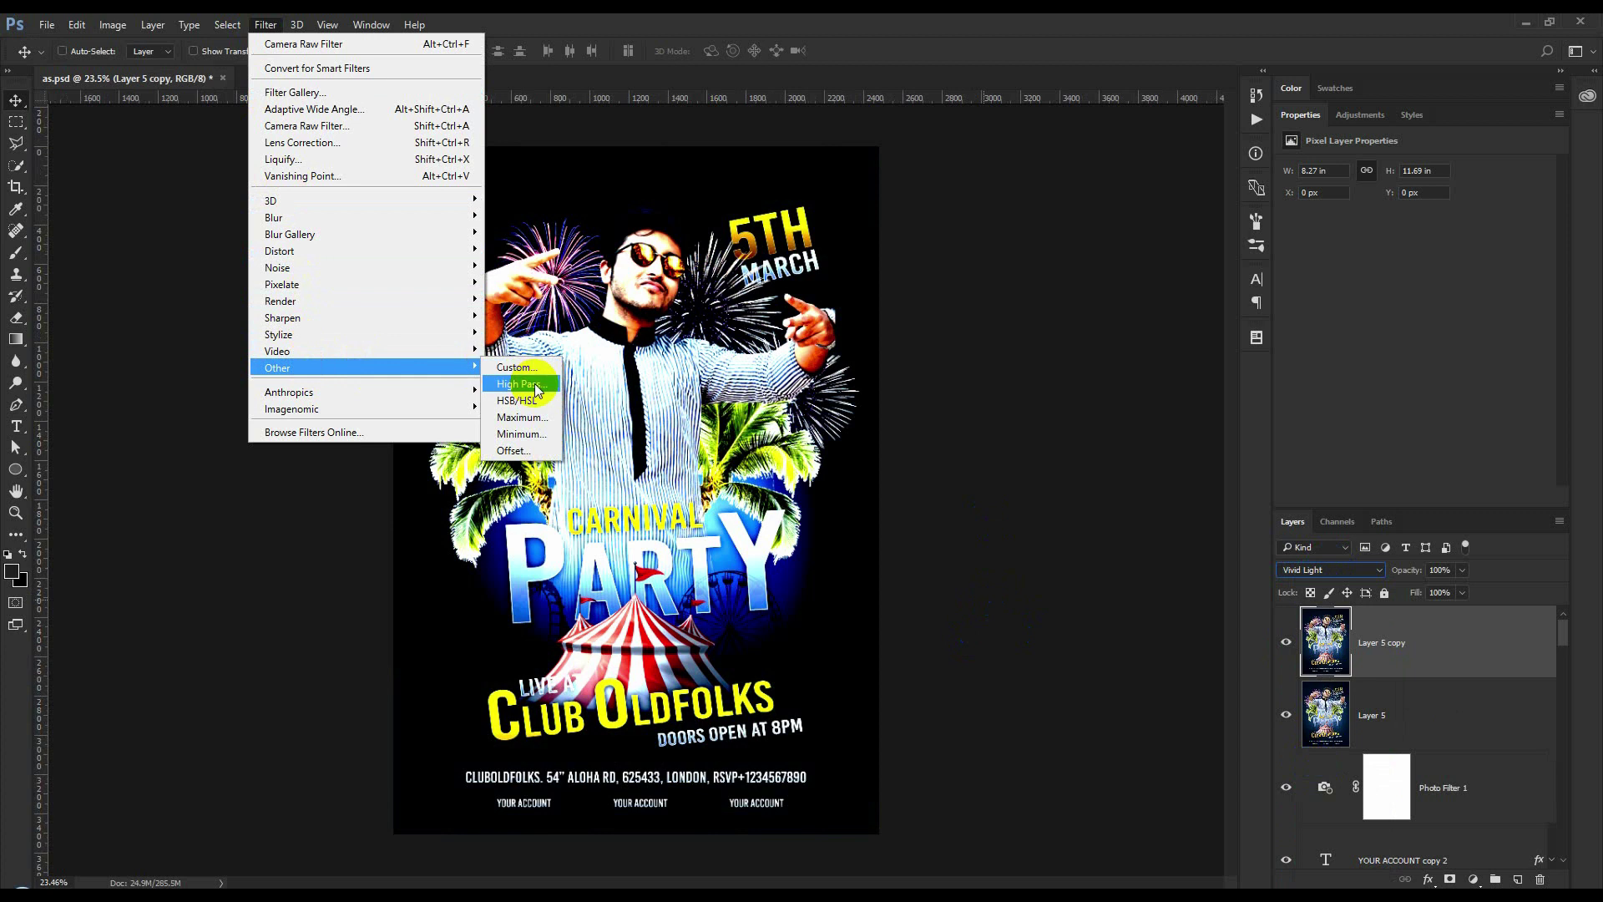
click(536, 390)
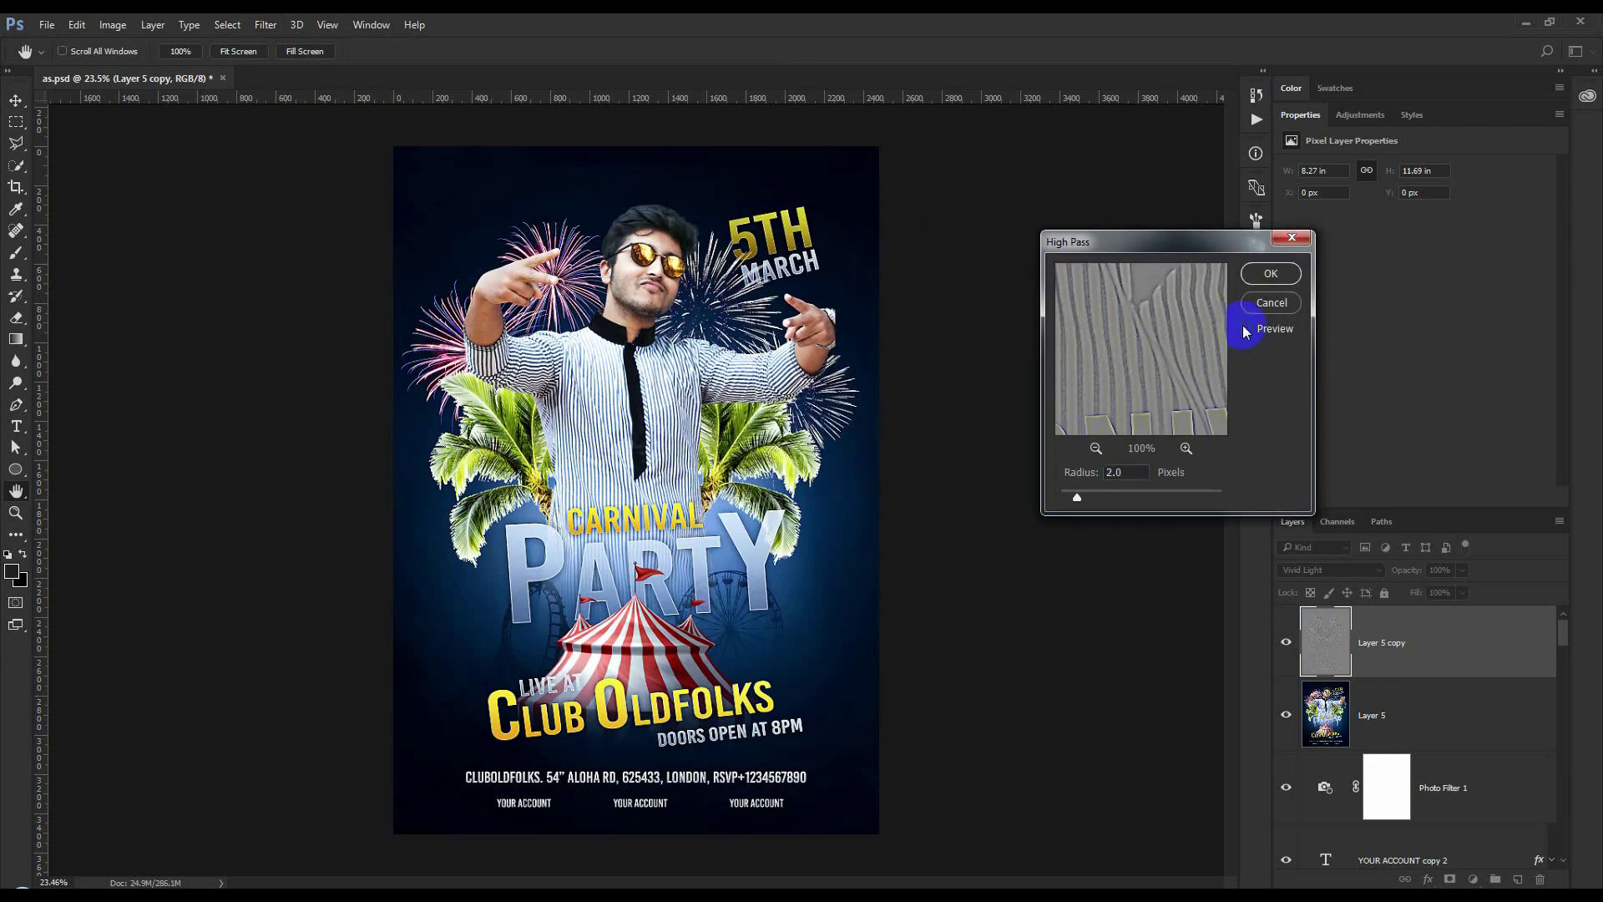
click(1245, 330)
click(1260, 278)
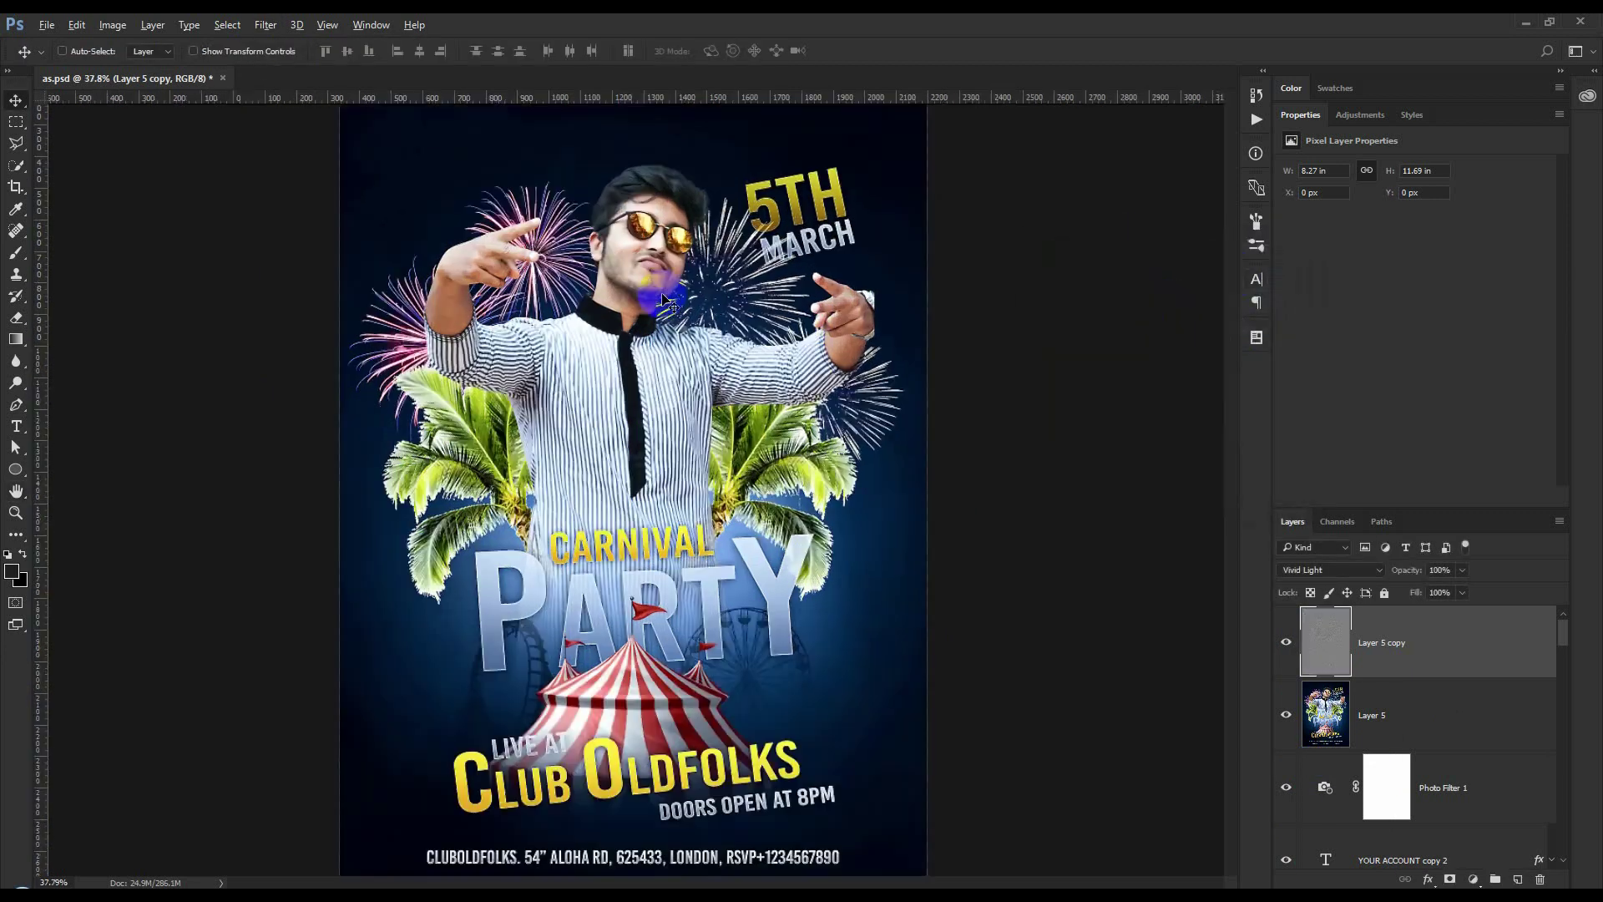
scroll(659, 289, up, 5)
click(1286, 643)
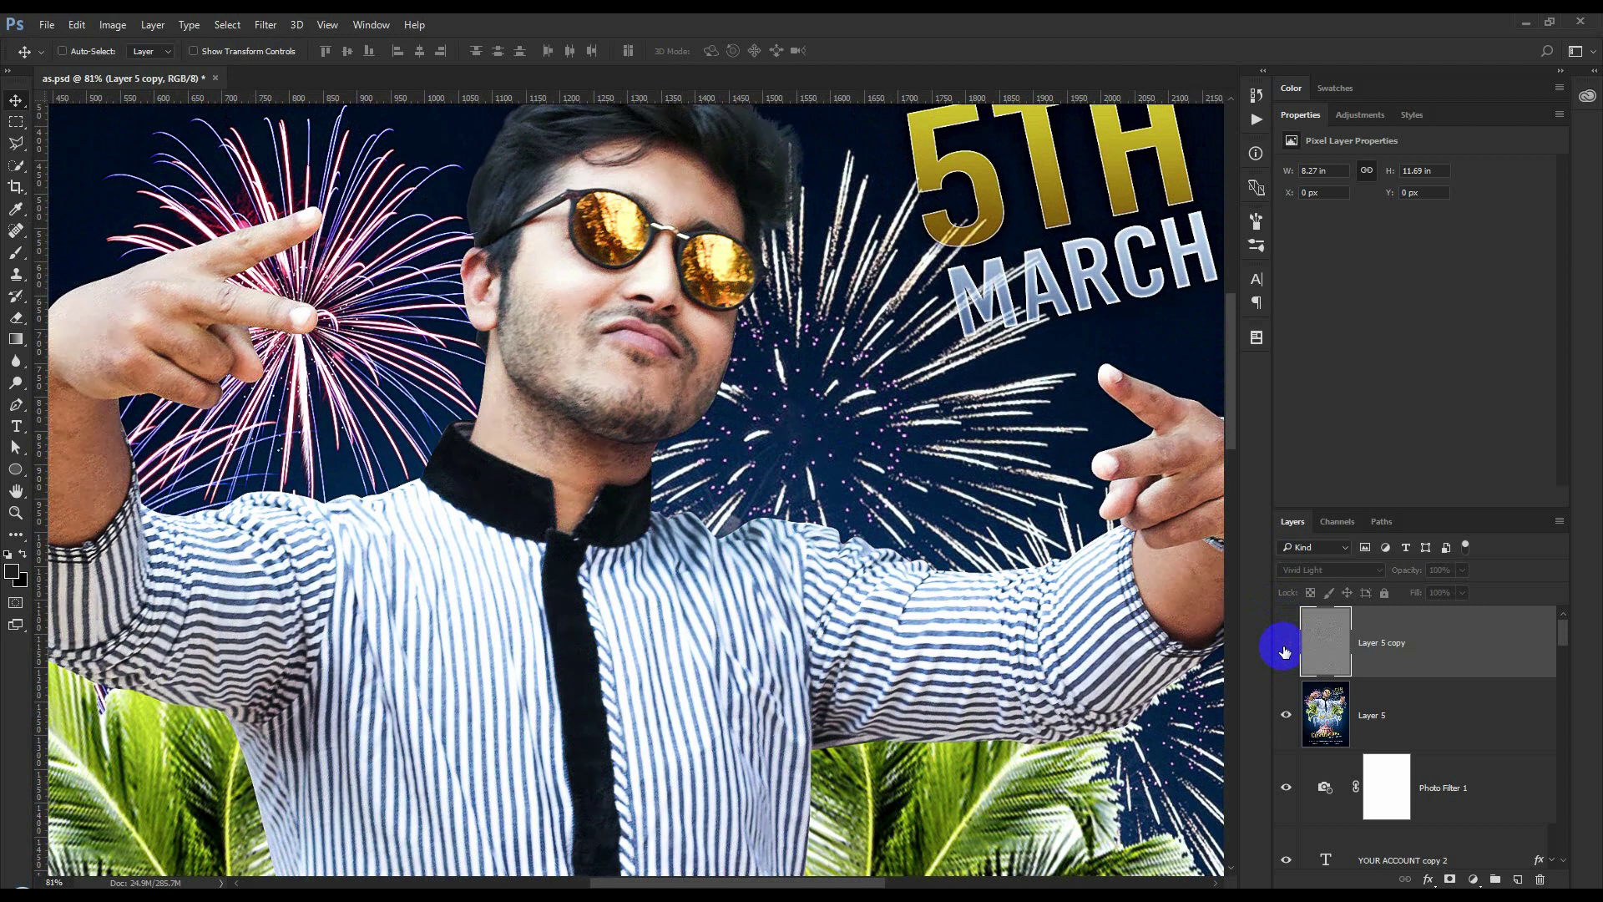
click(1286, 643)
click(1286, 642)
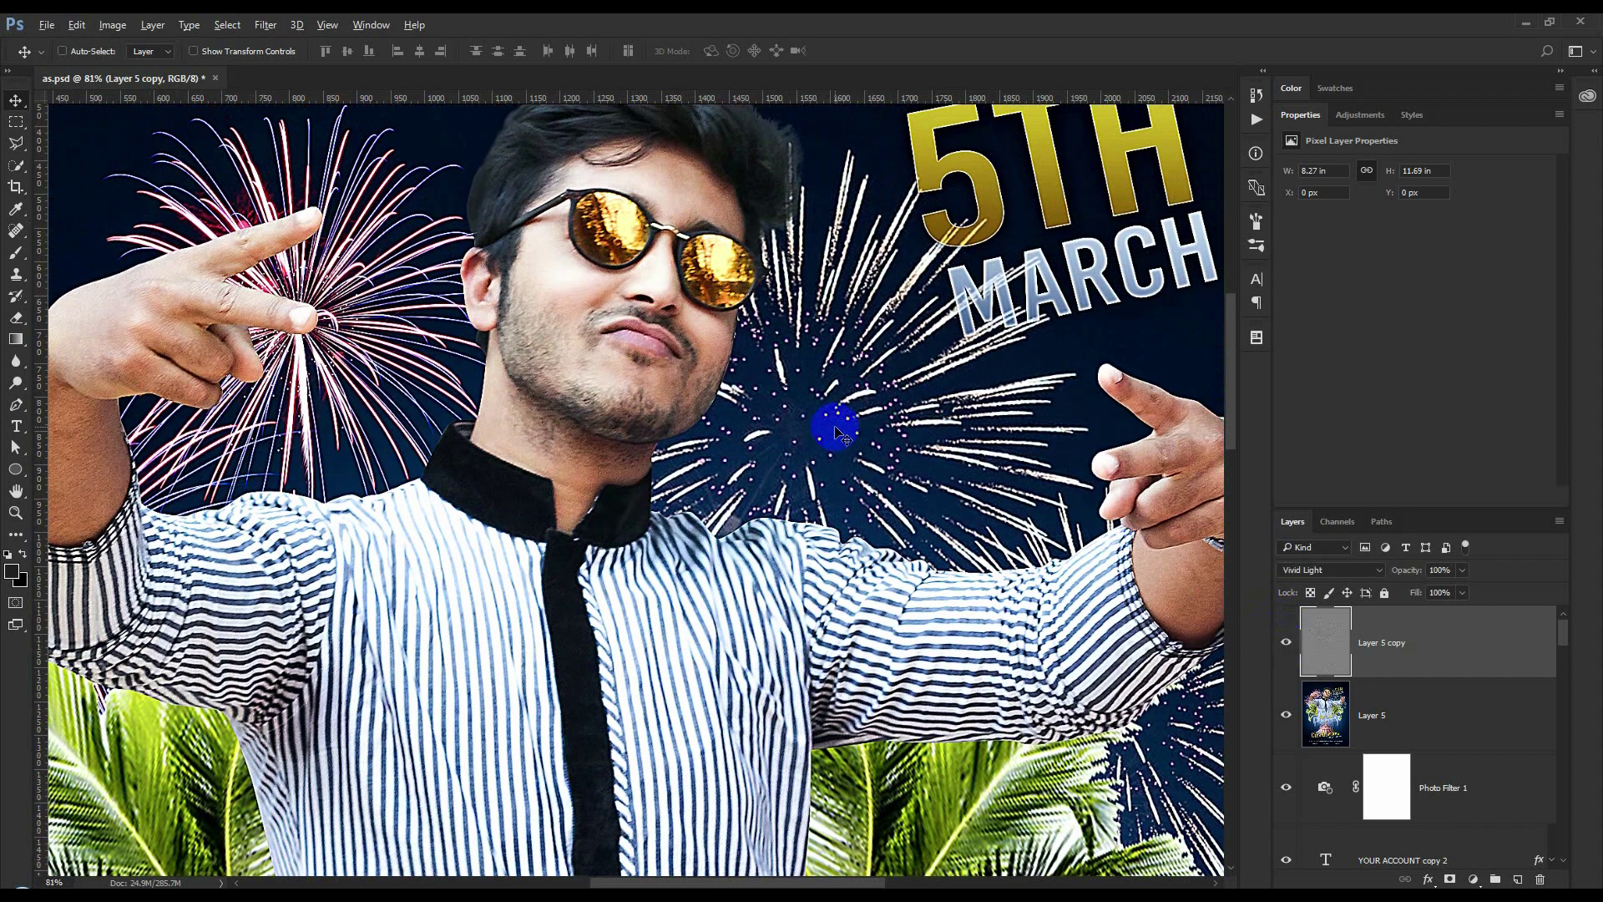
scroll(837, 431, down, 2)
scroll(837, 431, down, 2)
scroll(837, 431, down, 1)
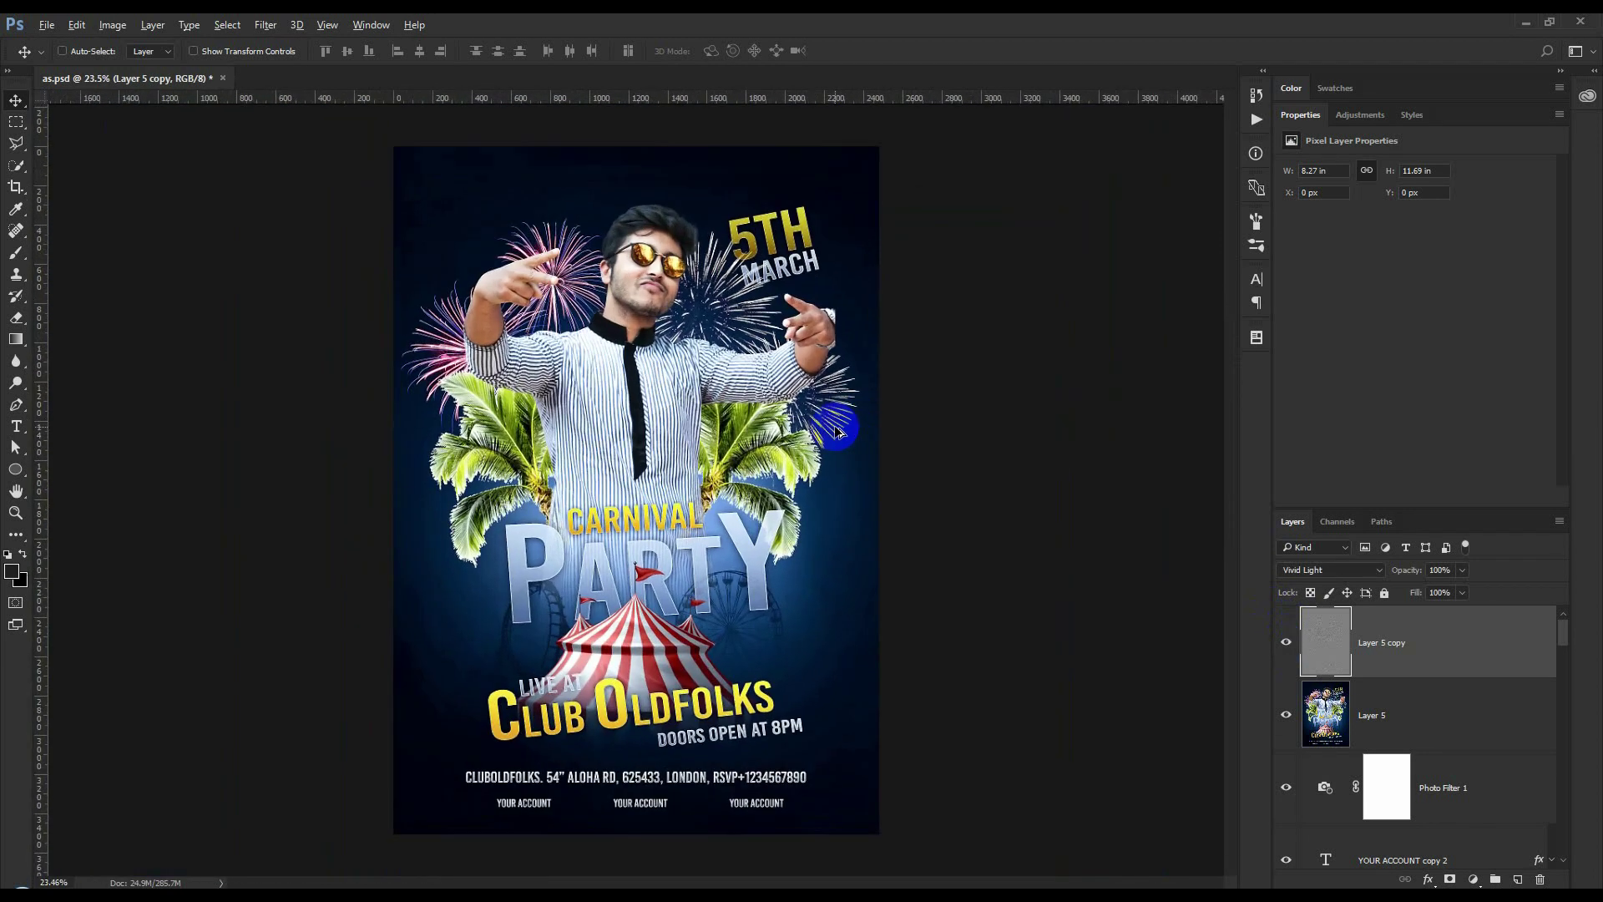